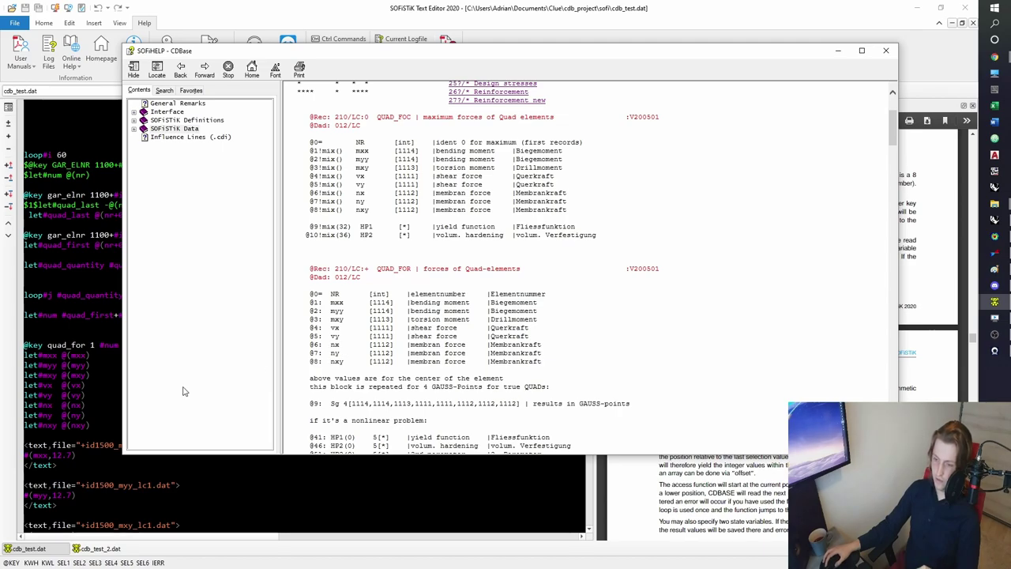
- Minimize the CDBase help window and examine the text output block for the mxx result in cdb_test.dat
{"action": "left_click_drag", "start_coordinate": [395, 54], "coordinate": [411, 61]}
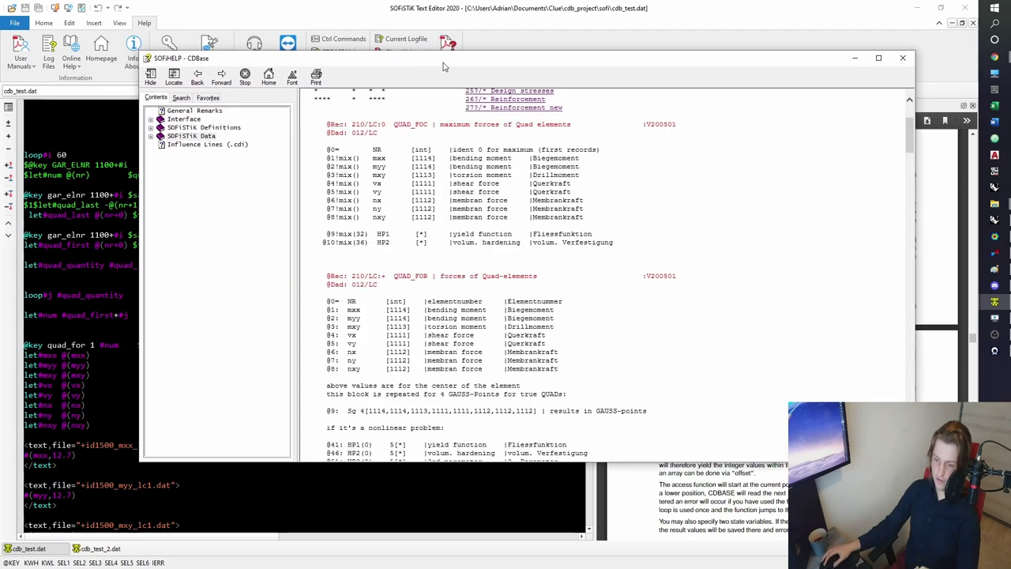
{"action": "left_click", "coordinate": [854, 59]}
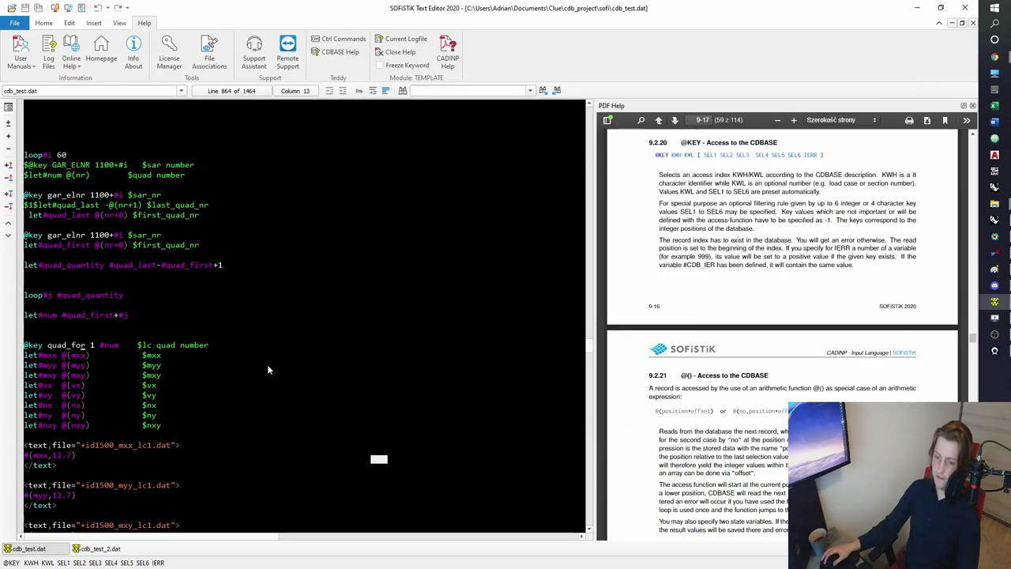
{"action": "scroll", "coordinate": [87, 369], "scroll_direction": "down", "scroll_amount": 3}
{"action": "left_click", "coordinate": [79, 366]}
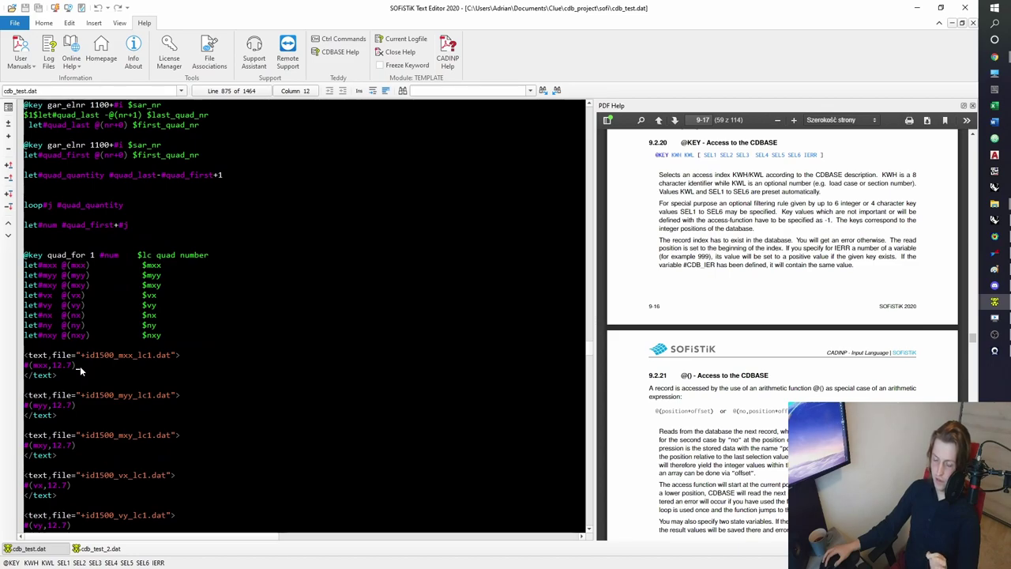
{"action": "left_click_drag", "start_coordinate": [77, 366], "coordinate": [23, 367]}
{"action": "left_click", "coordinate": [87, 373]}
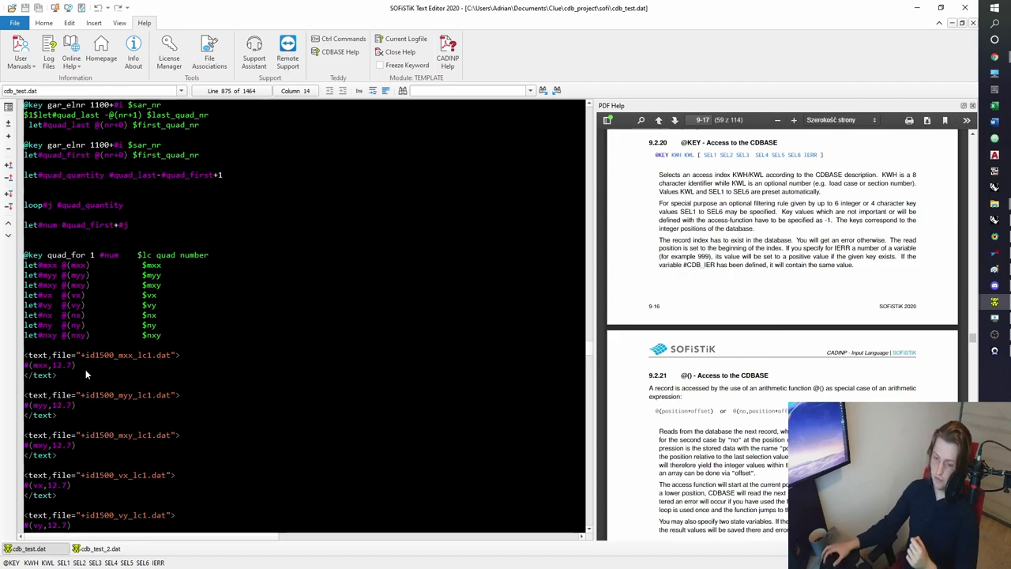
- Switch to Grasshopper and examine the inputs and outputs of the SOFiSTiK quad results cluster
{"action": "left_click", "coordinate": [916, 7]}
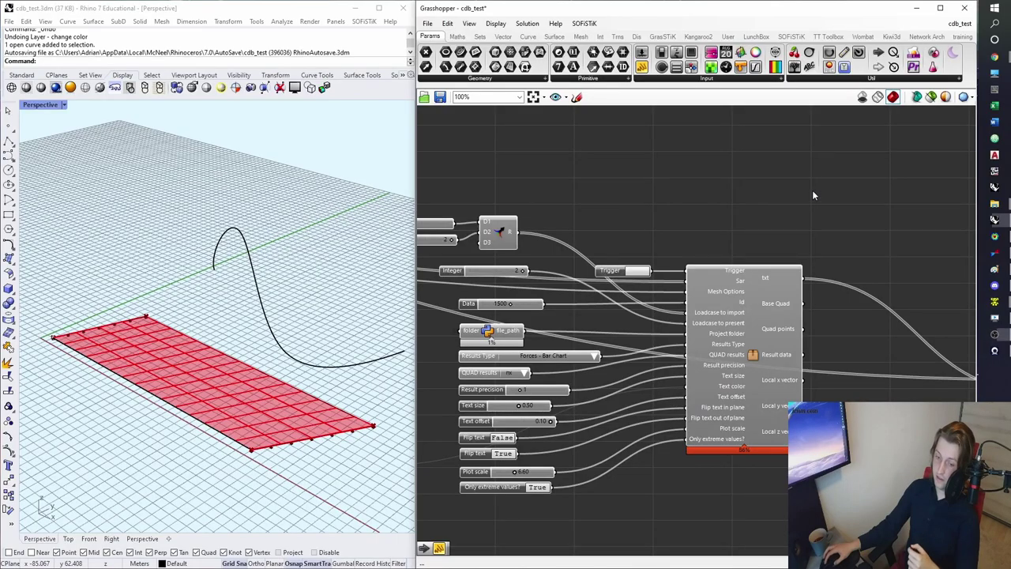
{"action": "right_click_drag", "start_coordinate": [799, 227], "coordinate": [736, 205]}
{"action": "left_click", "coordinate": [681, 303]}
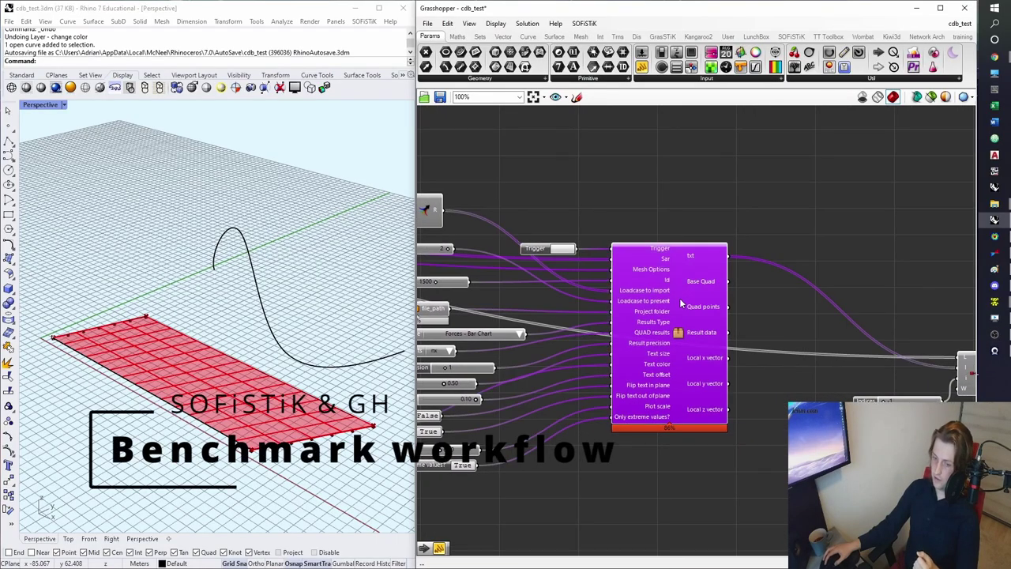
{"action": "right_click_drag", "start_coordinate": [271, 413], "coordinate": [244, 410]}
{"action": "left_click", "coordinate": [667, 287]}
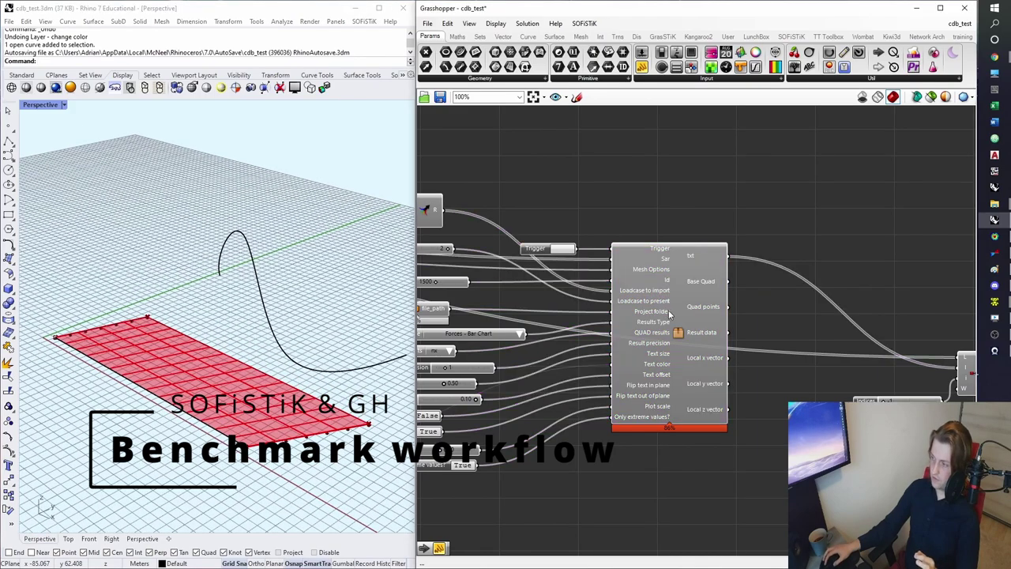
{"action": "scroll", "coordinate": [668, 309], "scroll_direction": "up", "scroll_amount": 2}
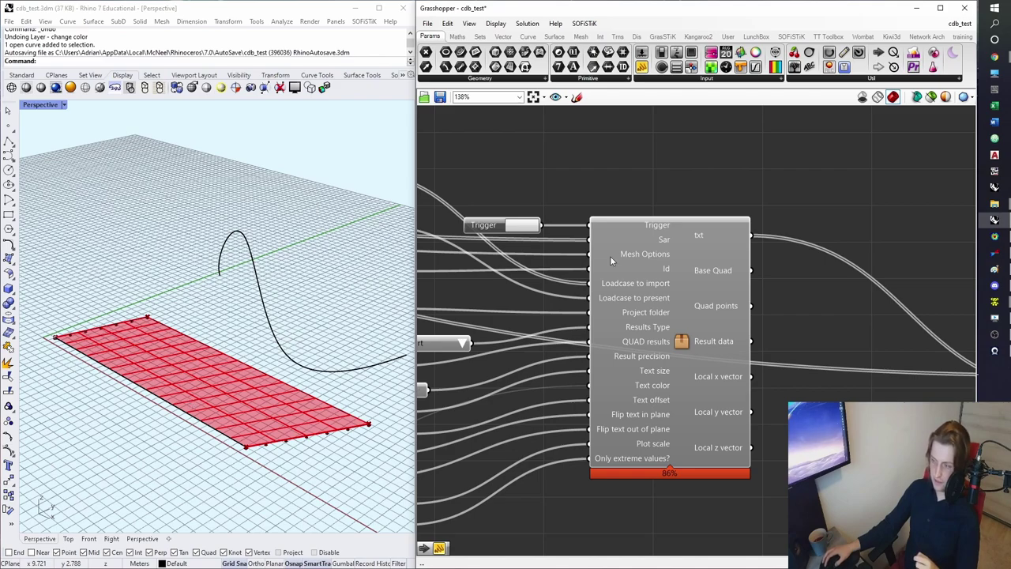
{"action": "right_click_drag", "start_coordinate": [648, 209], "coordinate": [682, 199]}
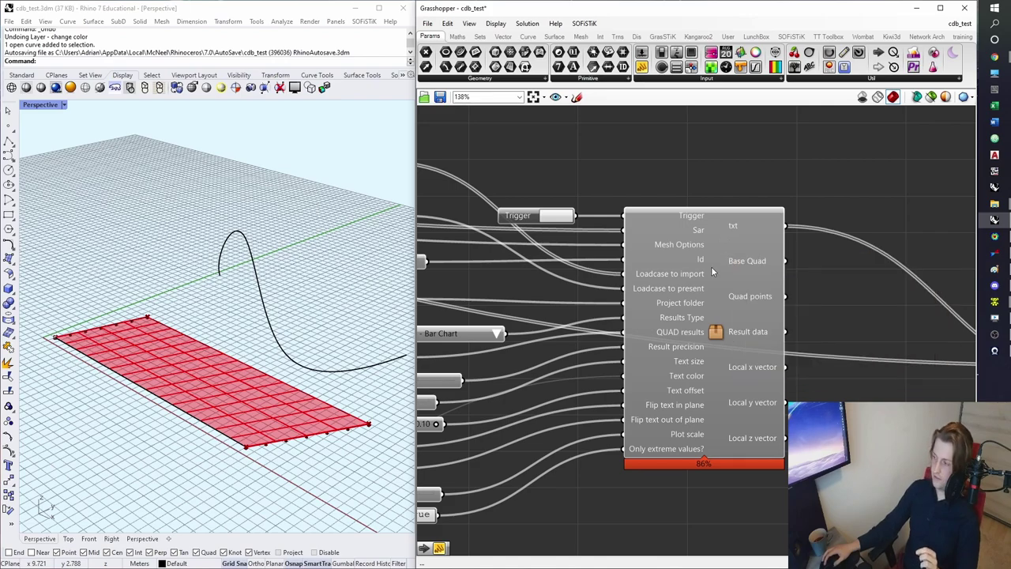
{"action": "scroll", "coordinate": [676, 212], "scroll_direction": "up", "scroll_amount": 2}
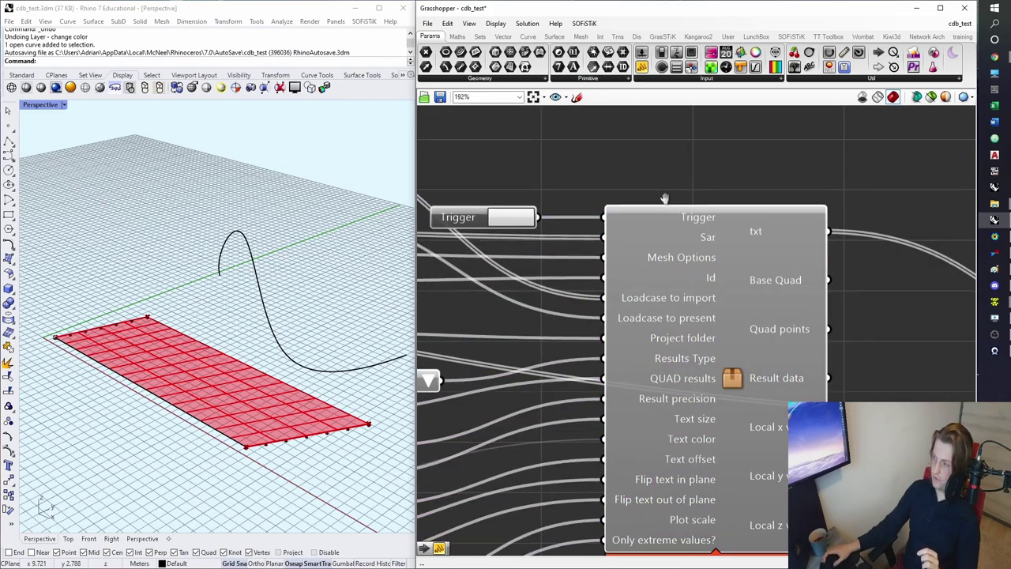
{"action": "right_click_drag", "start_coordinate": [662, 198], "coordinate": [697, 211]}
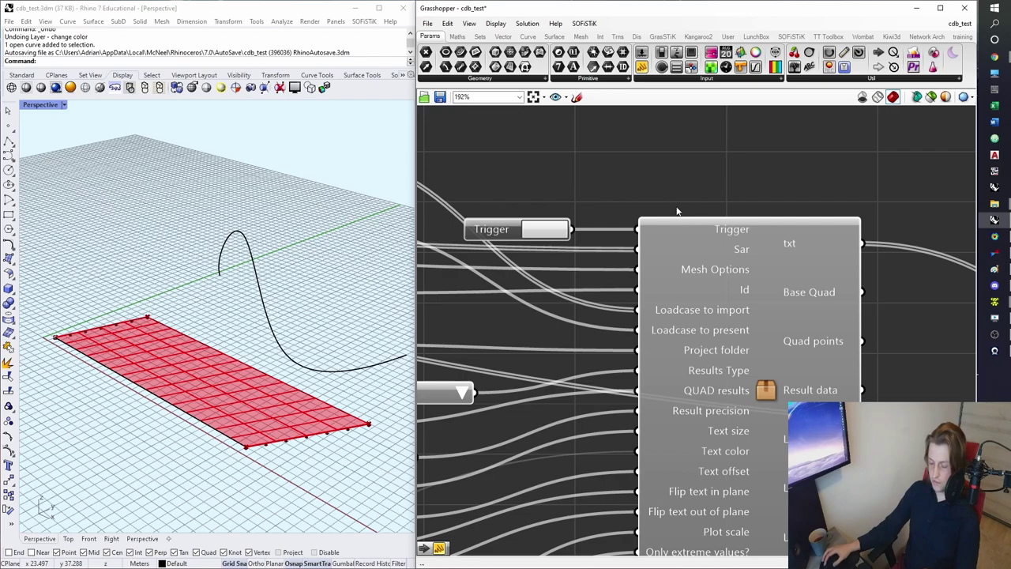
- Fire the Trigger button connected to the quad results cluster
{"action": "left_click", "coordinate": [540, 231]}
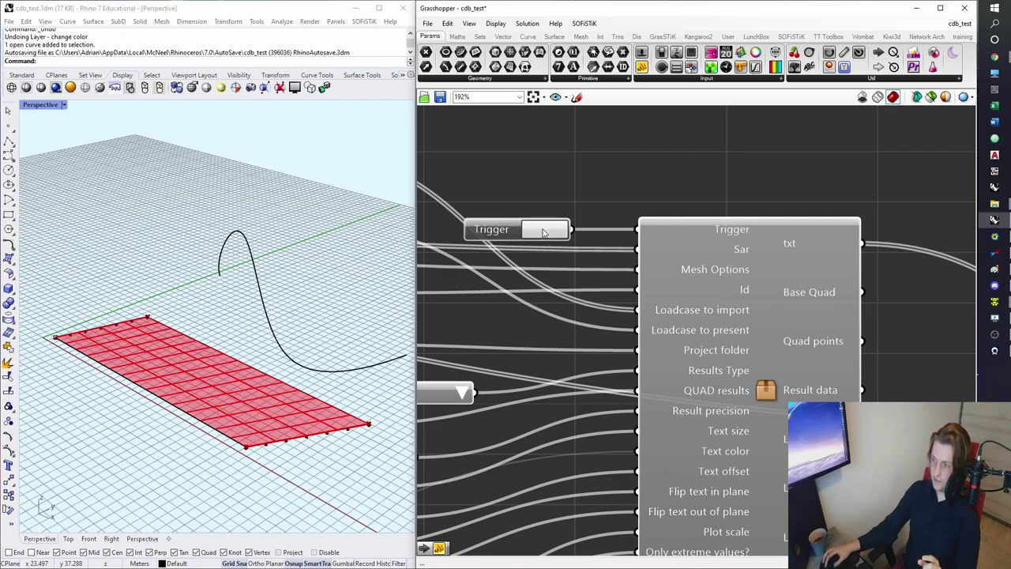
{"action": "left_click", "coordinate": [547, 233]}
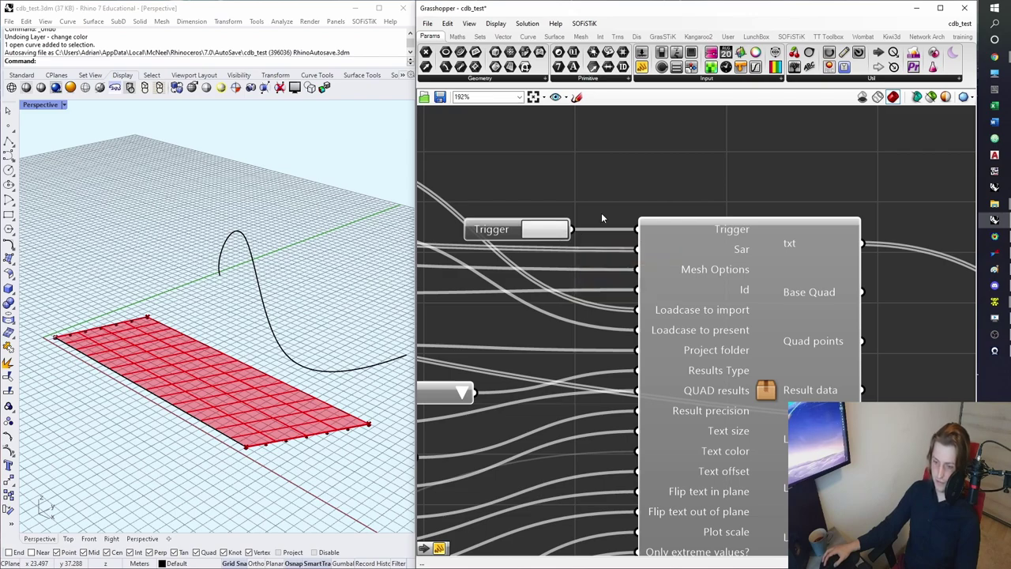
{"action": "scroll", "coordinate": [595, 230], "scroll_direction": "down", "scroll_amount": 8}
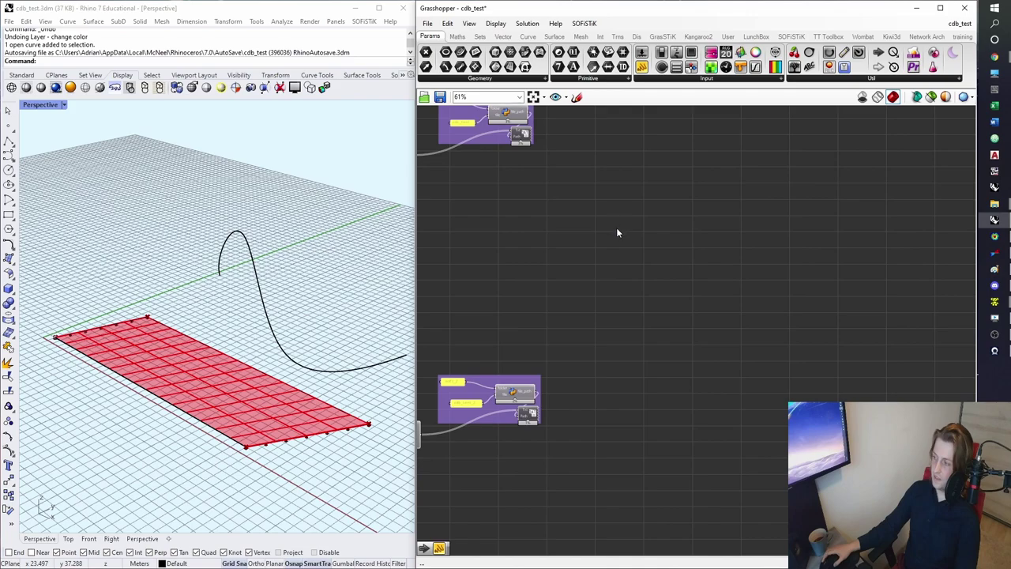
{"action": "scroll", "coordinate": [591, 205], "scroll_direction": "up", "scroll_amount": 7}
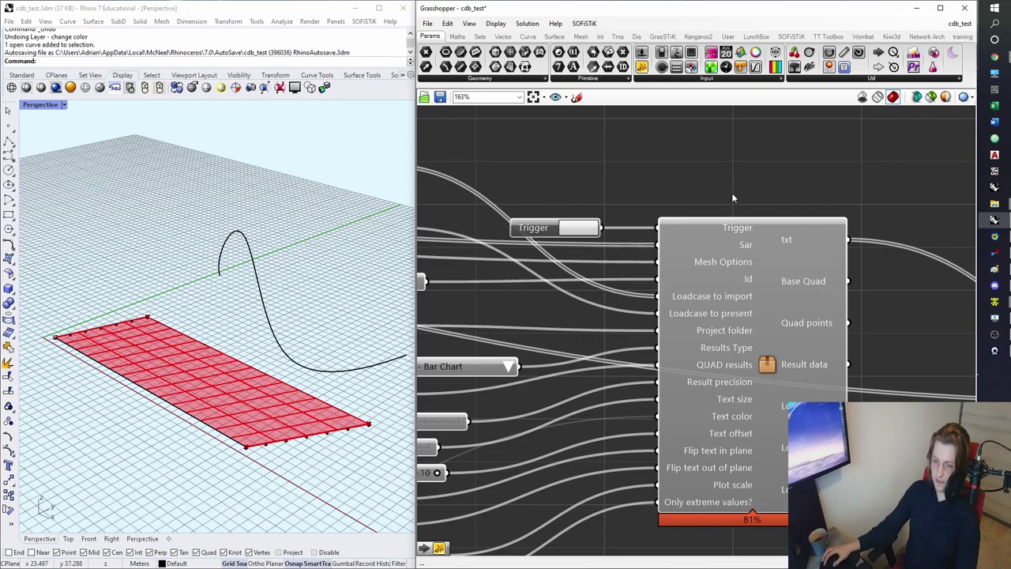
- Trace the cluster's Sar input back to the Structural Area component and inspect that component's Sar output
{"action": "right_click_drag", "start_coordinate": [691, 211], "coordinate": [741, 200]}
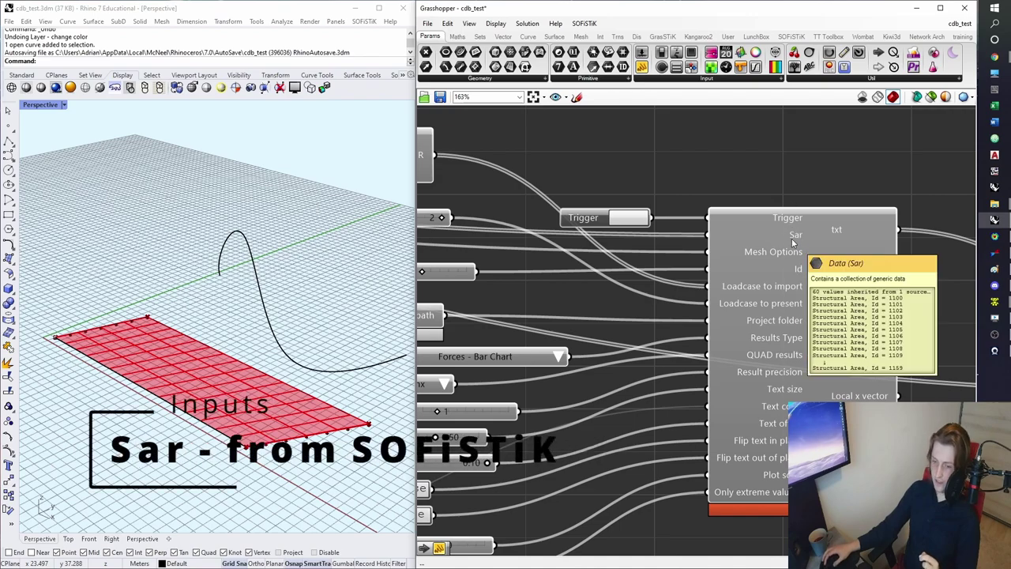
{"action": "left_click_drag", "start_coordinate": [709, 235], "coordinate": [664, 196]}
{"action": "scroll", "coordinate": [635, 248], "scroll_direction": "down", "scroll_amount": 9}
{"action": "scroll", "coordinate": [550, 226], "scroll_direction": "up", "scroll_amount": 8}
{"action": "scroll", "coordinate": [631, 201], "scroll_direction": "up", "scroll_amount": 2}
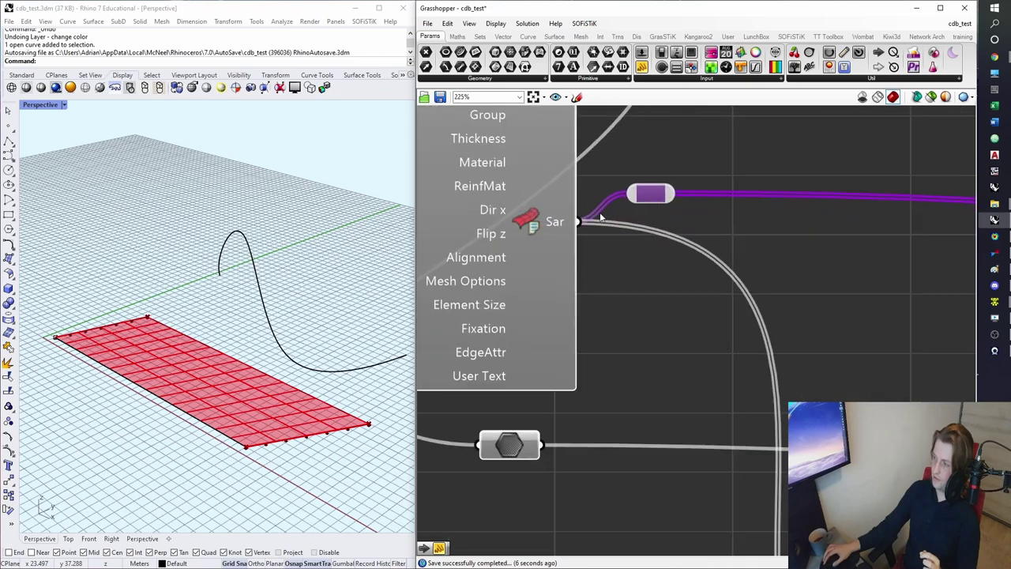
{"action": "right_click_drag", "start_coordinate": [601, 218], "coordinate": [711, 286]}
{"action": "scroll", "coordinate": [709, 284], "scroll_direction": "down", "scroll_amount": 2}
{"action": "left_click", "coordinate": [668, 271]}
{"action": "left_click", "coordinate": [711, 307]}
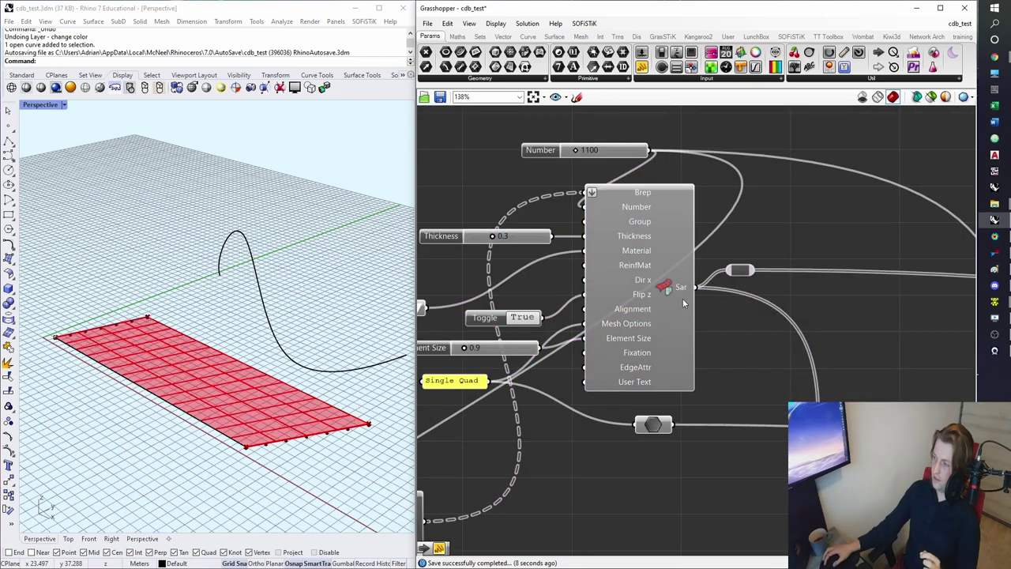
{"action": "mouse_move", "coordinate": [687, 291]}
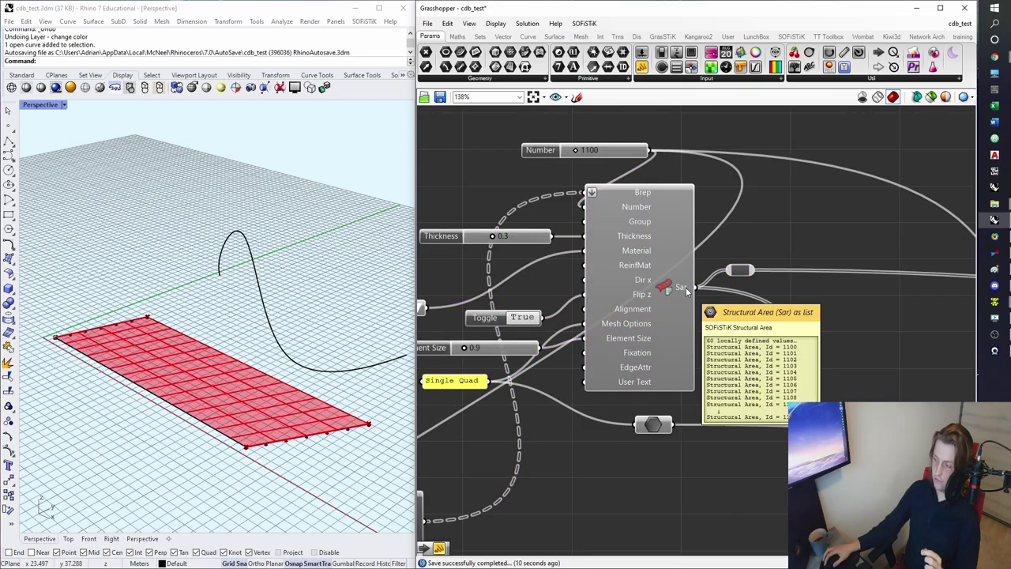
{"action": "left_click", "coordinate": [665, 289]}
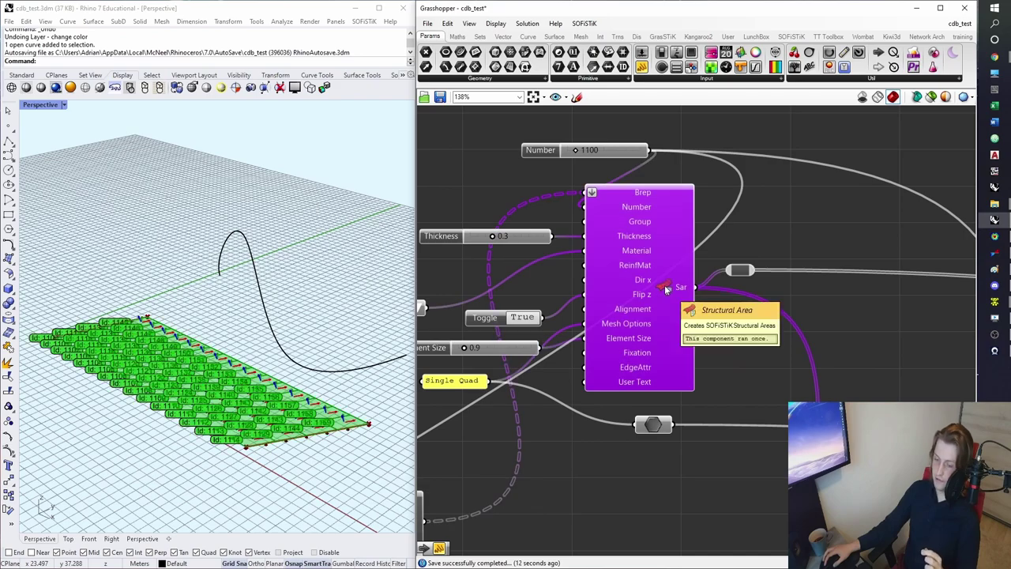
- Delete the relay on the wire leaving the Structural Area component's Sar output
{"action": "left_click", "coordinate": [708, 296]}
{"action": "left_click_drag", "start_coordinate": [738, 271], "coordinate": [745, 264]}
{"action": "key", "text": "Delete"}
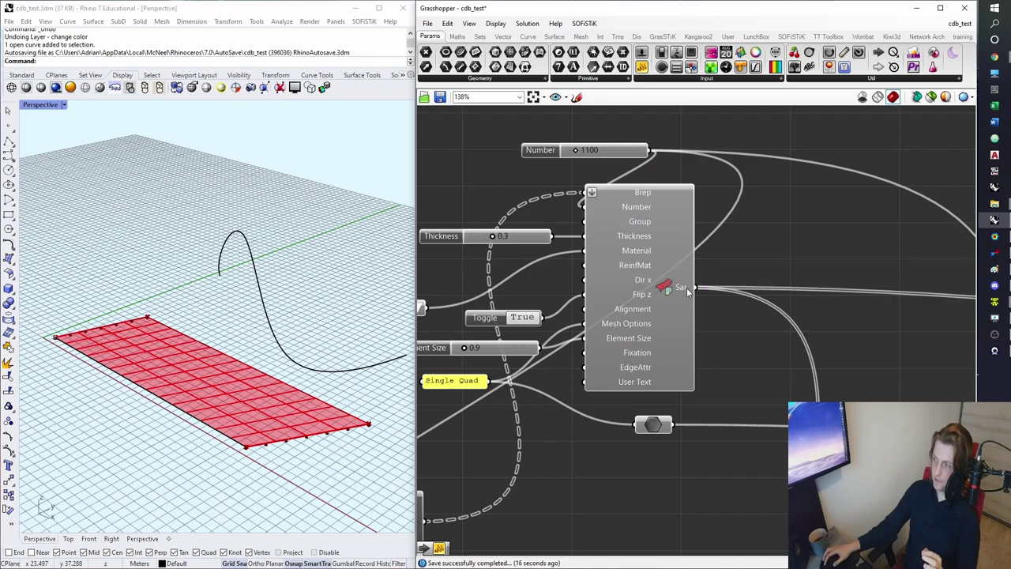
- Connect a widened temporary panel to the Structural Area's Sar output to read its list, and delete the panel
{"action": "double_click", "coordinate": [782, 258]}
{"action": "type", "text": "panel"}
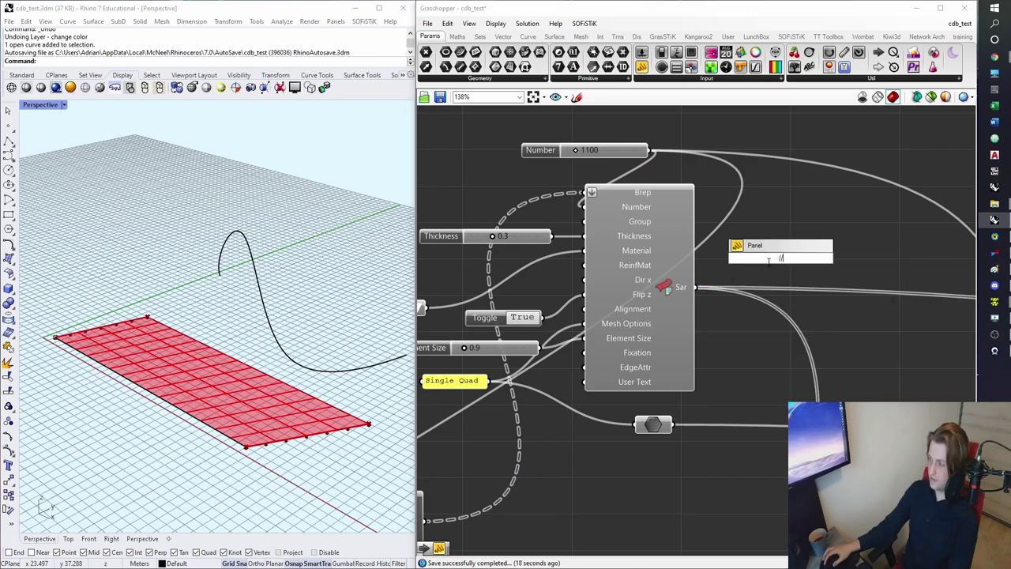
{"action": "key", "text": "Return"}
{"action": "left_click_drag", "start_coordinate": [696, 287], "coordinate": [756, 254]}
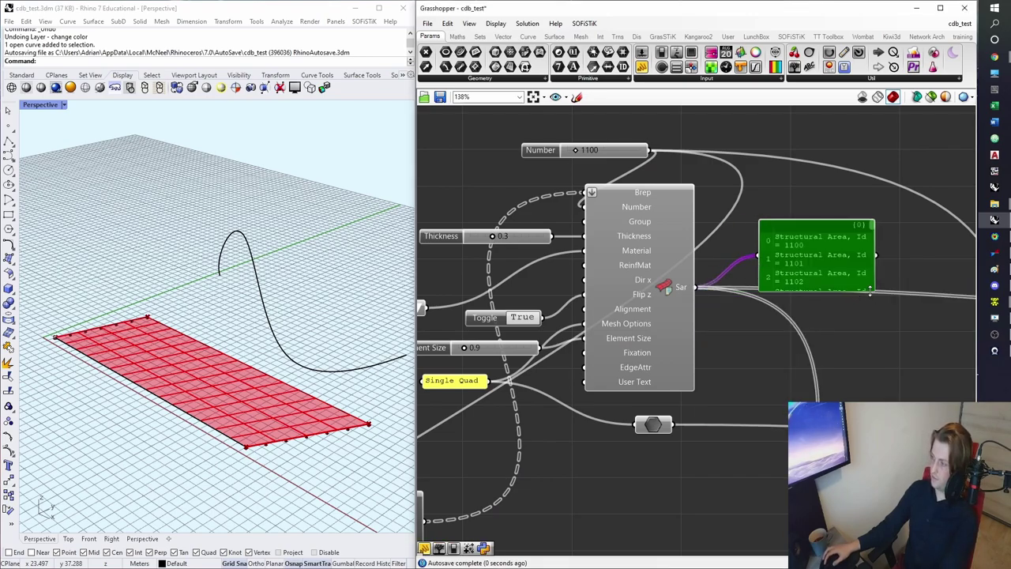
{"action": "left_click_drag", "start_coordinate": [871, 290], "coordinate": [931, 301]}
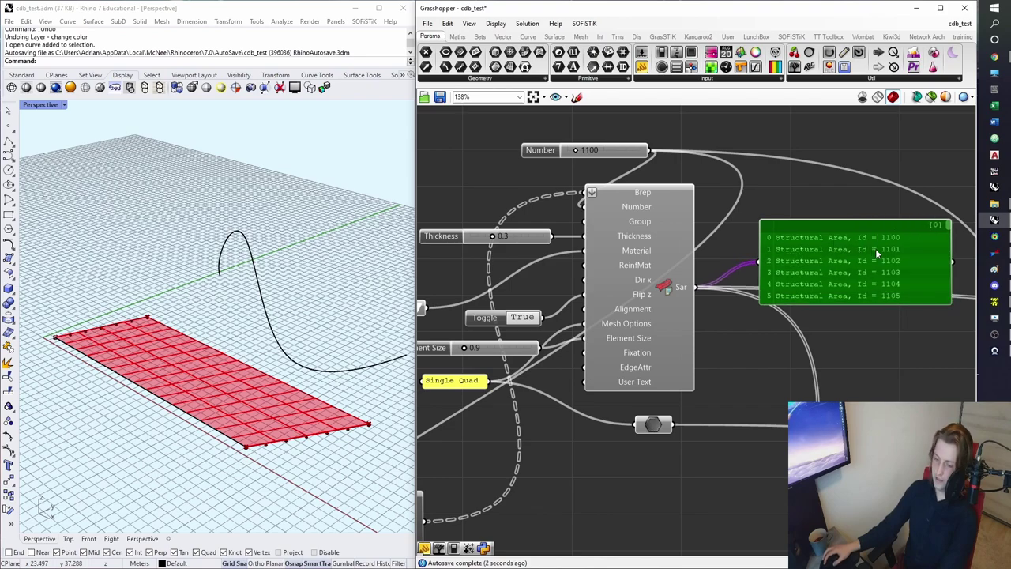
{"action": "key", "text": "Delete"}
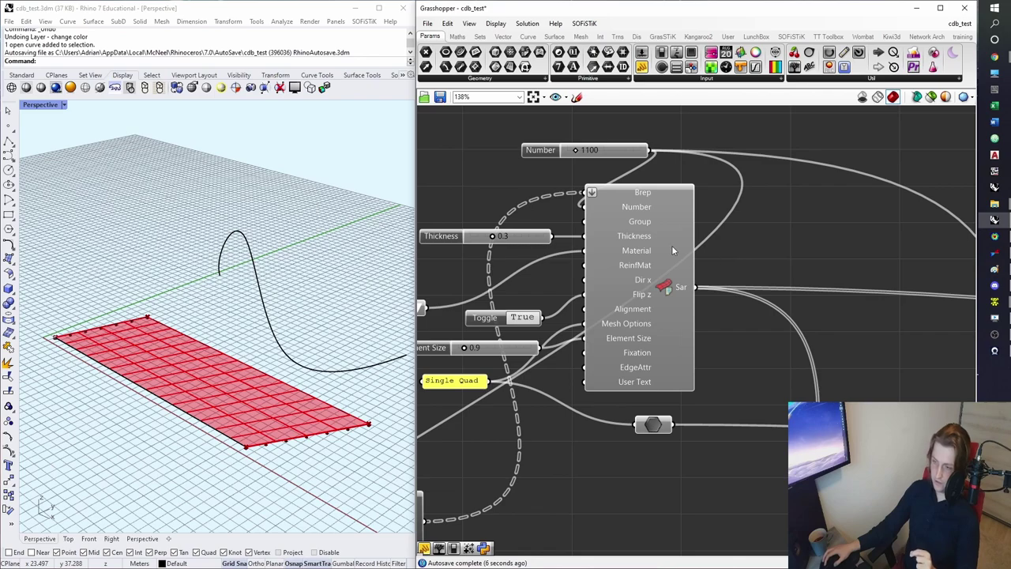
- Inspect the Structural Area's Brep and Number inputs, its area preview, and the Number slider feeding it
{"action": "right_click_drag", "start_coordinate": [672, 247], "coordinate": [704, 272]}
{"action": "mouse_move", "coordinate": [635, 217]}
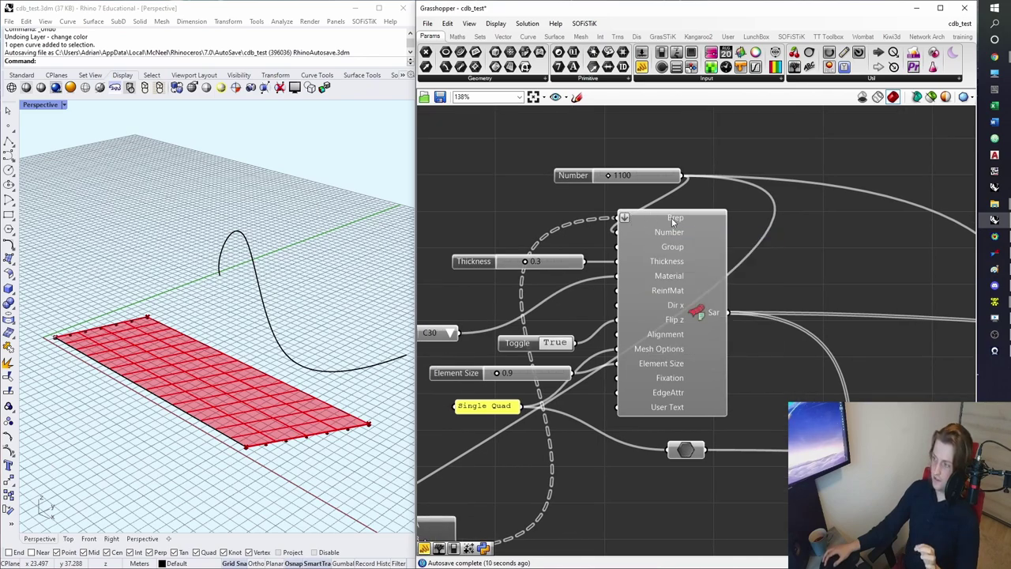
{"action": "left_click", "coordinate": [694, 313]}
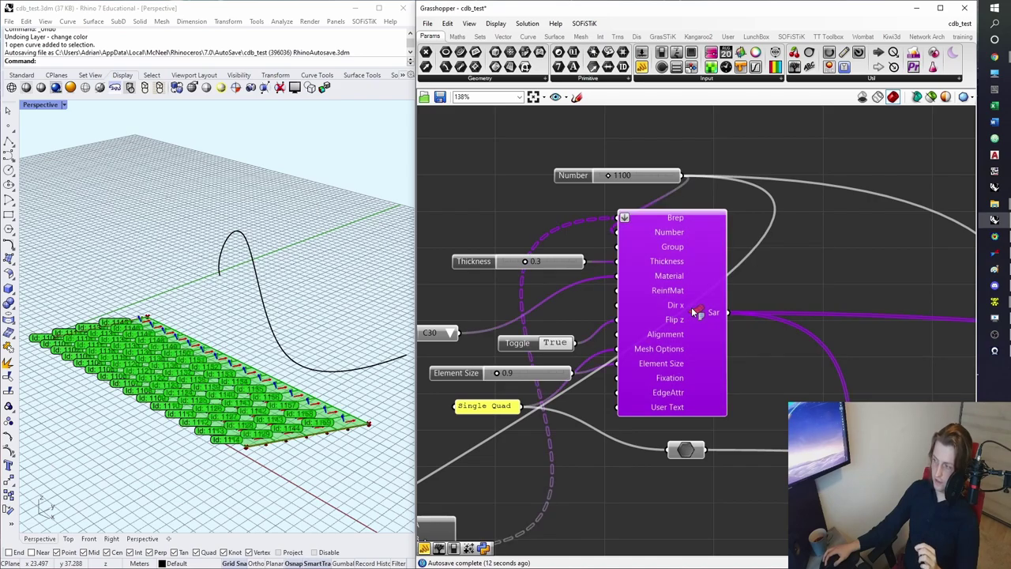
{"action": "left_click", "coordinate": [739, 268]}
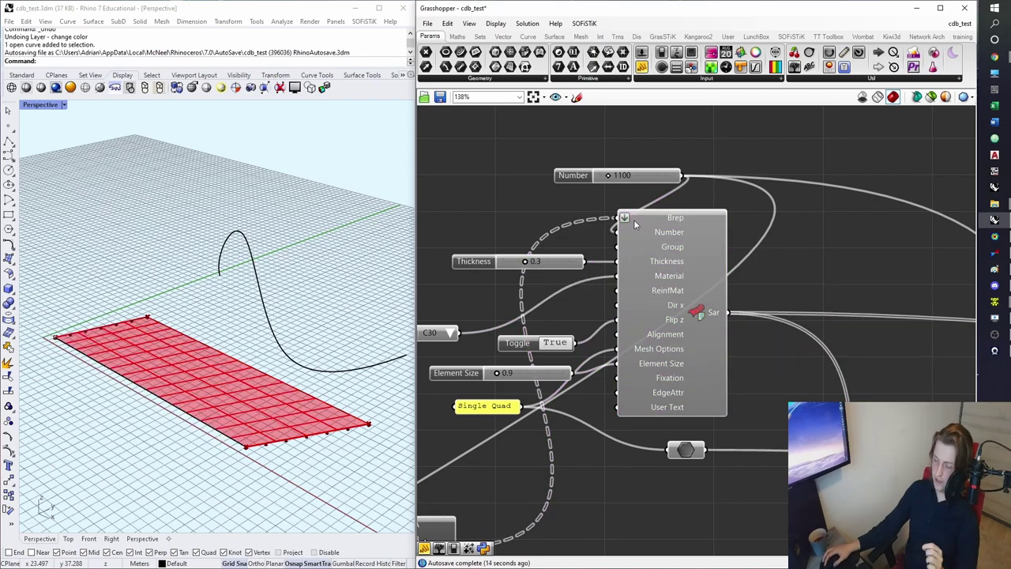
{"action": "left_click", "coordinate": [577, 177]}
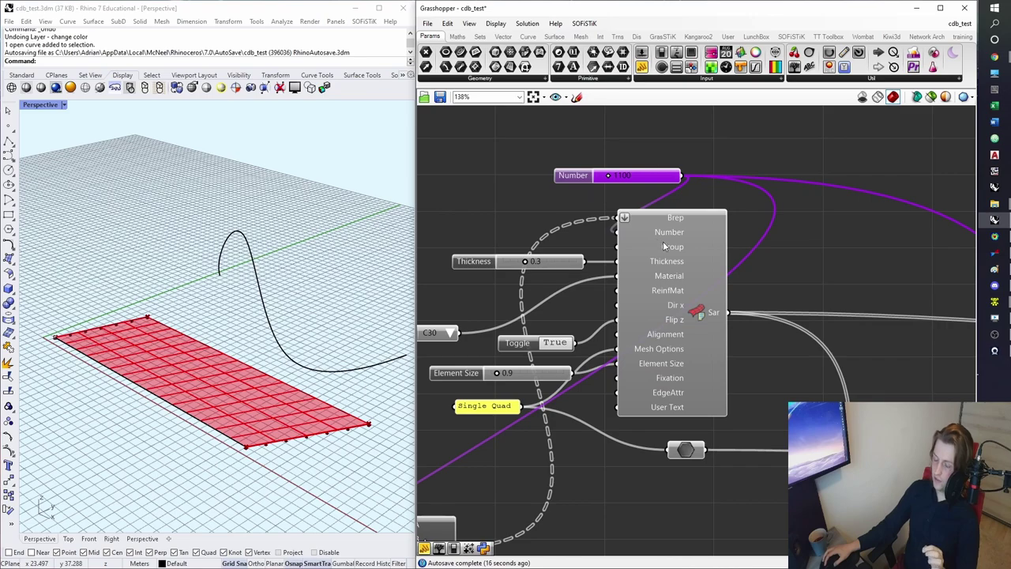
{"action": "mouse_move", "coordinate": [670, 241]}
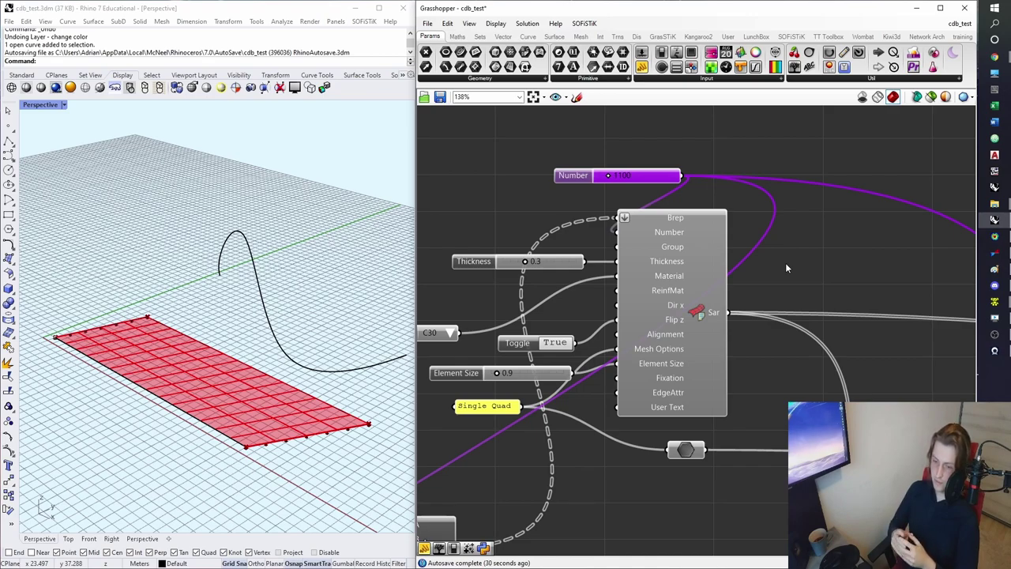
- Move the Number slider slightly farther away from the Structural Area component
{"action": "left_click_drag", "start_coordinate": [596, 178], "coordinate": [554, 189]}
{"action": "left_click", "coordinate": [553, 165]}
{"action": "scroll", "coordinate": [549, 189], "scroll_direction": "up", "scroll_amount": 2}
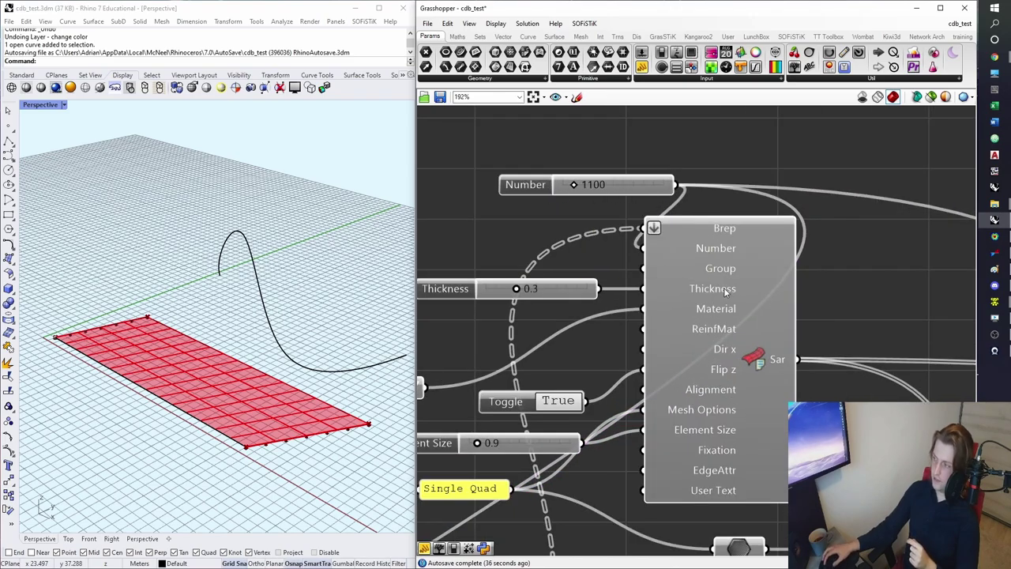
- Preview the Structural Area component in the Rhino viewport and examine the area numbering and local axes
{"action": "left_click", "coordinate": [759, 323]}
{"action": "right_click_drag", "start_coordinate": [842, 354], "coordinate": [825, 324]}
{"action": "right_click_drag", "start_coordinate": [322, 374], "coordinate": [330, 376]}
{"action": "scroll", "coordinate": [124, 348], "scroll_direction": "up", "scroll_amount": 3}
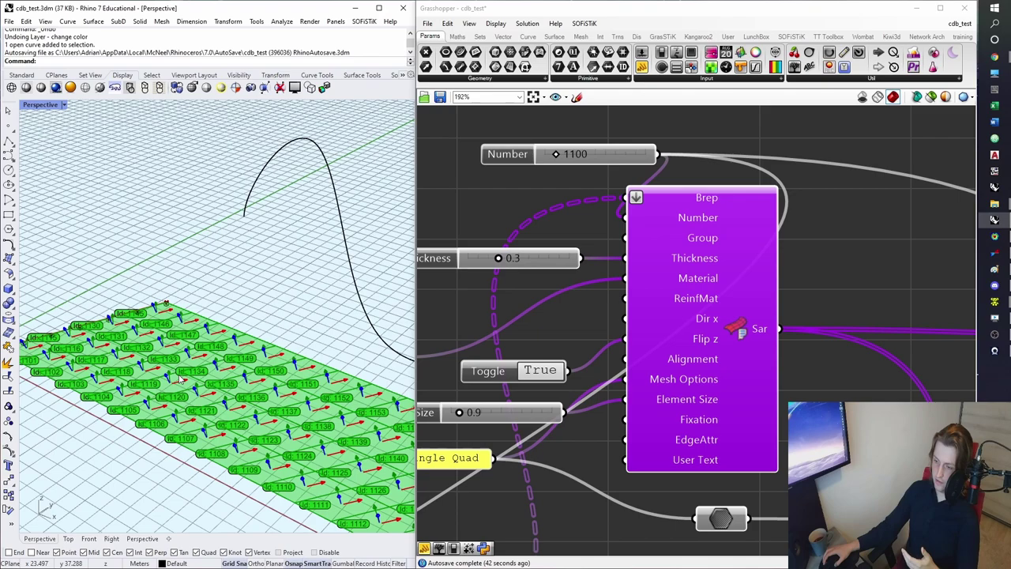
{"action": "left_click", "coordinate": [836, 254]}
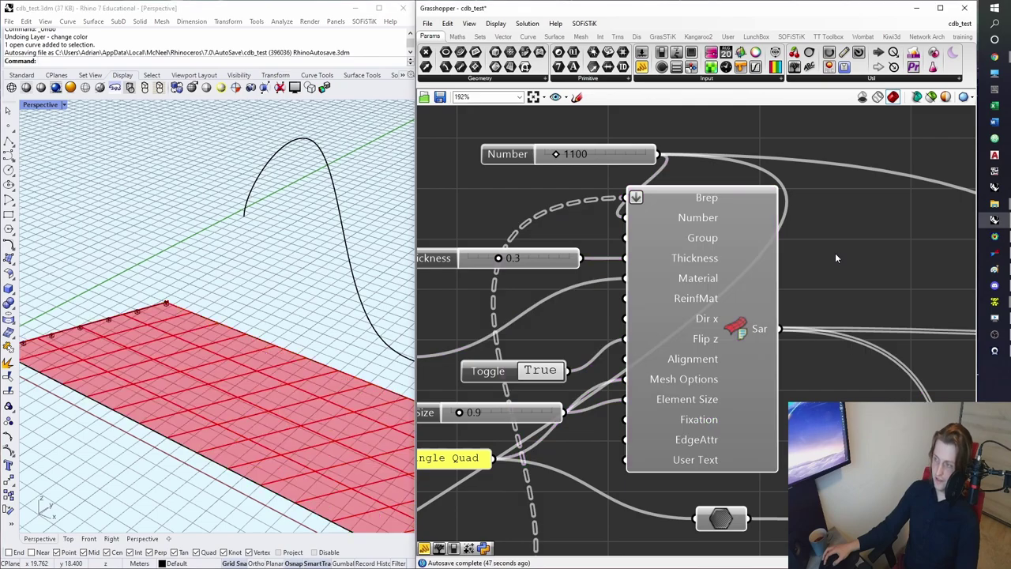
{"action": "left_click", "coordinate": [748, 284]}
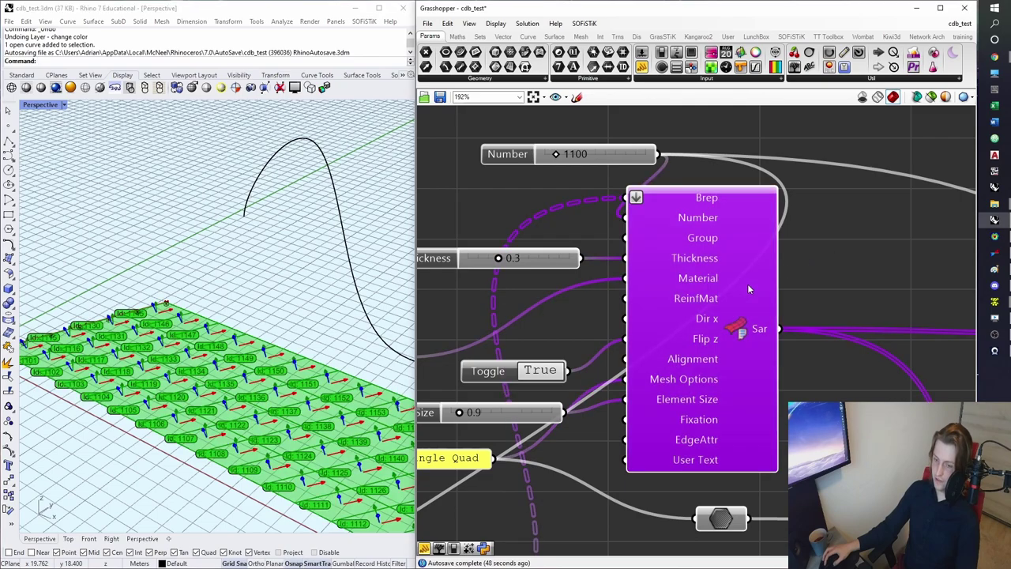
{"action": "left_click", "coordinate": [811, 283]}
{"action": "scroll", "coordinate": [782, 308], "scroll_direction": "down", "scroll_amount": 2}
{"action": "scroll", "coordinate": [806, 327], "scroll_direction": "down", "scroll_amount": 3}
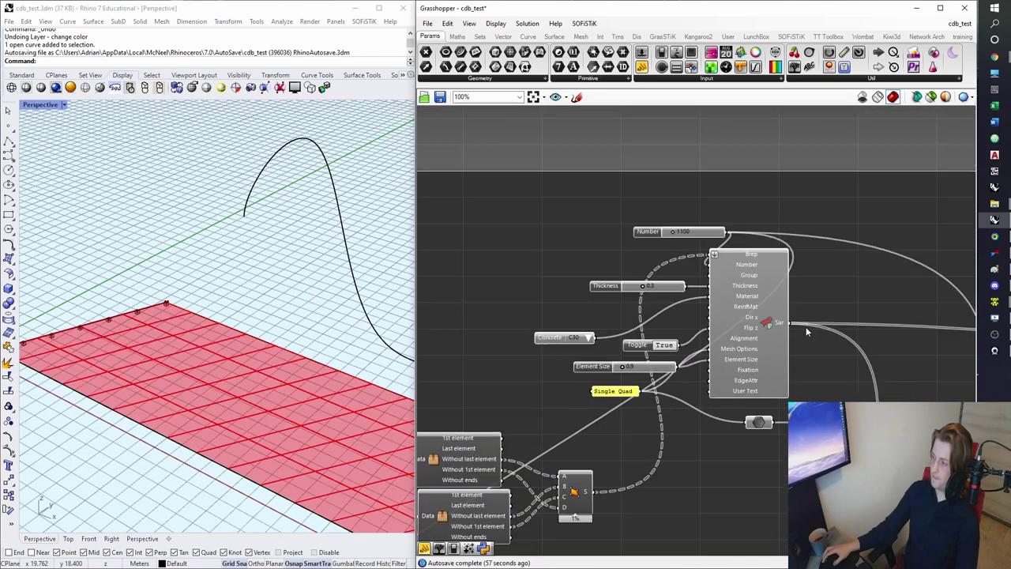
- Add a relay to the wire feeding the cluster's Mesh Options input and move it beside the text parameter near the Structural Area
{"action": "scroll", "coordinate": [664, 281], "scroll_direction": "down", "scroll_amount": 2}
{"action": "scroll", "coordinate": [665, 279], "scroll_direction": "up", "scroll_amount": 3}
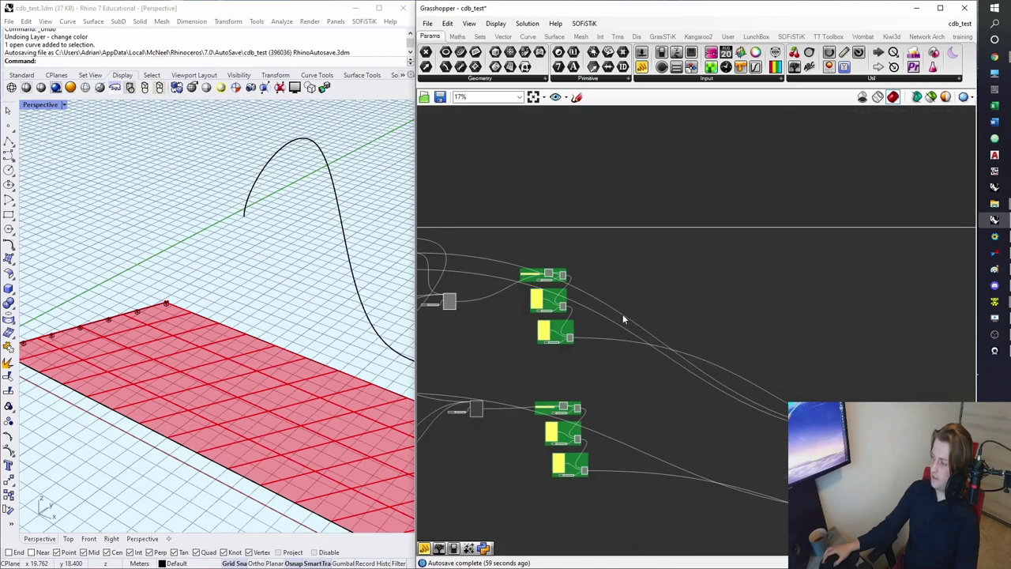
{"action": "scroll", "coordinate": [726, 323], "scroll_direction": "up", "scroll_amount": 3}
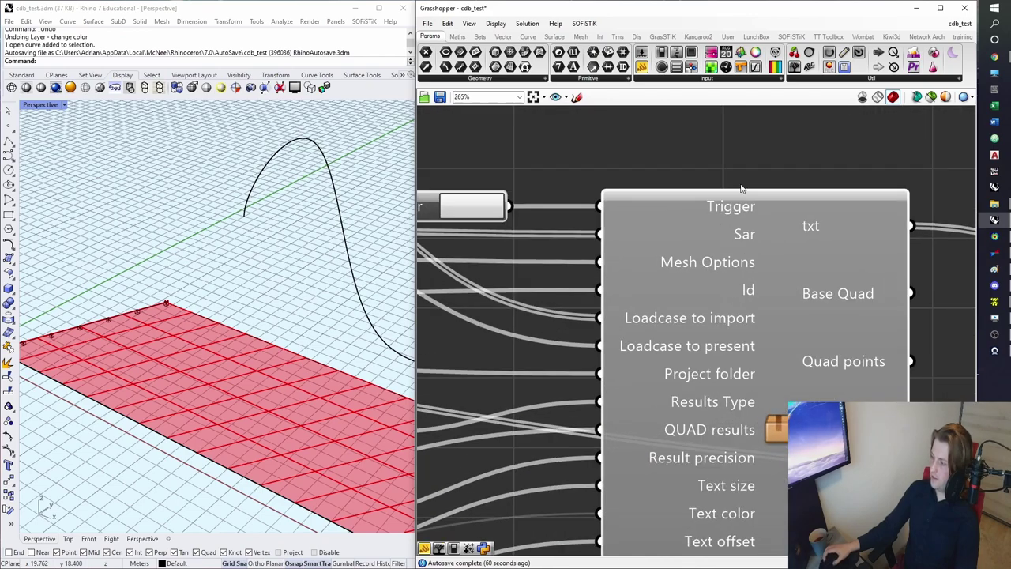
{"action": "right_click_drag", "start_coordinate": [645, 192], "coordinate": [643, 248]}
{"action": "double_click", "coordinate": [539, 318]}
{"action": "left_click_drag", "start_coordinate": [531, 324], "coordinate": [521, 333]}
{"action": "scroll", "coordinate": [520, 332], "scroll_direction": "down", "scroll_amount": 4}
{"action": "scroll", "coordinate": [521, 336], "scroll_direction": "down", "scroll_amount": 6}
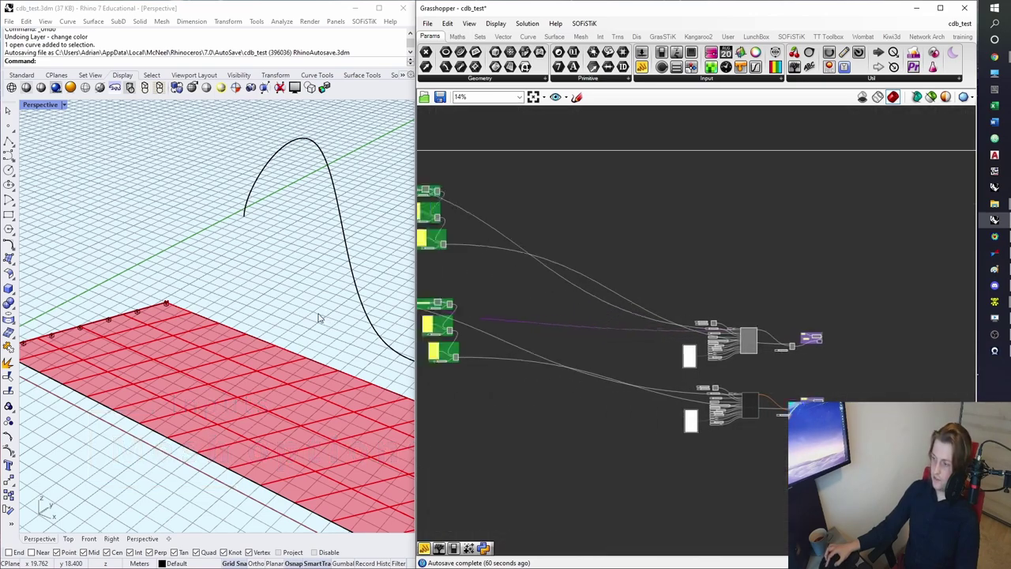
{"action": "scroll", "coordinate": [669, 235], "scroll_direction": "up", "scroll_amount": 8}
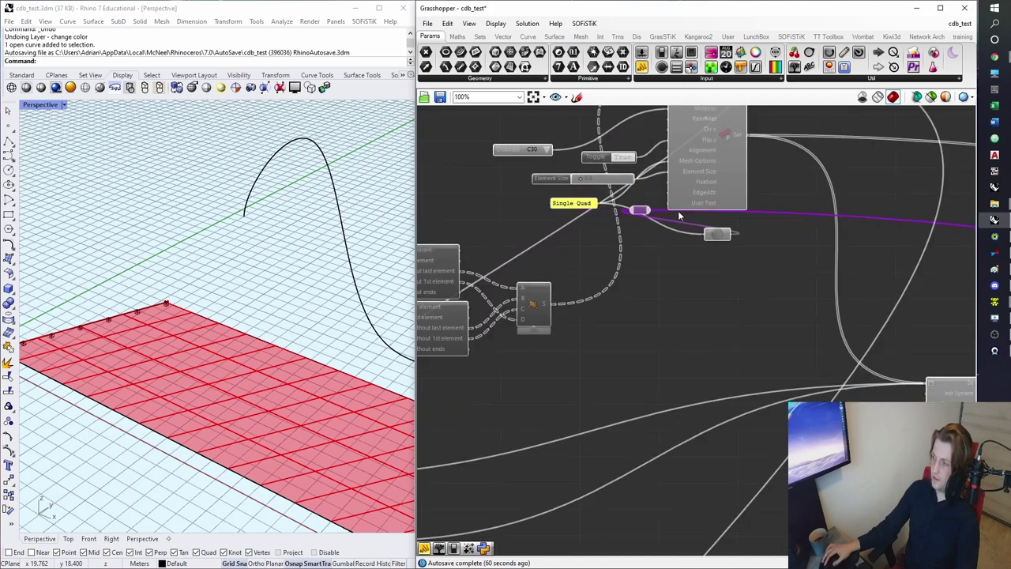
{"action": "right_click_drag", "start_coordinate": [669, 235], "coordinate": [745, 320]}
{"action": "right_click_drag", "start_coordinate": [603, 311], "coordinate": [677, 330]}
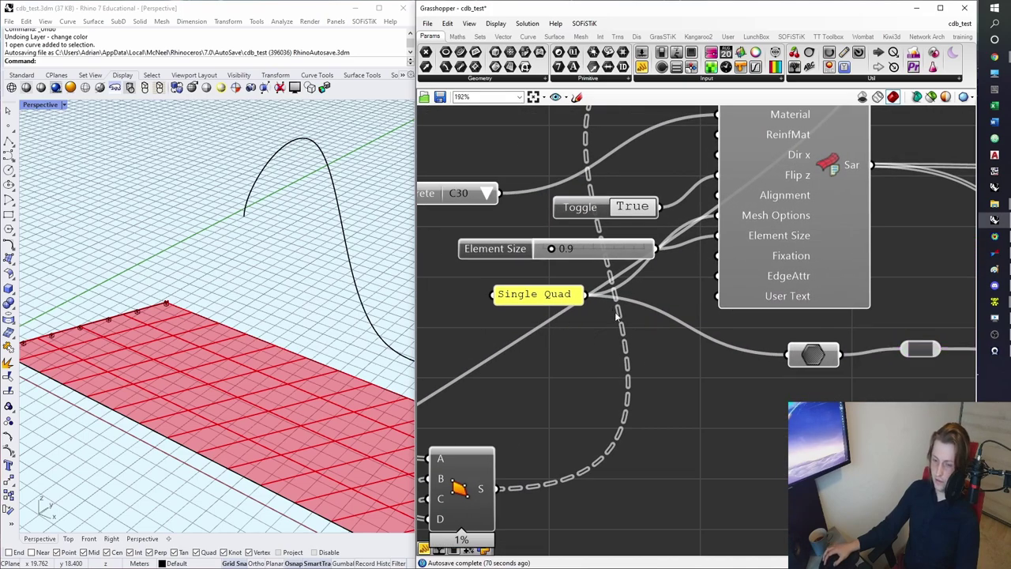
{"action": "left_click", "coordinate": [552, 299]}
{"action": "left_click_drag", "start_coordinate": [922, 353], "coordinate": [902, 359]}
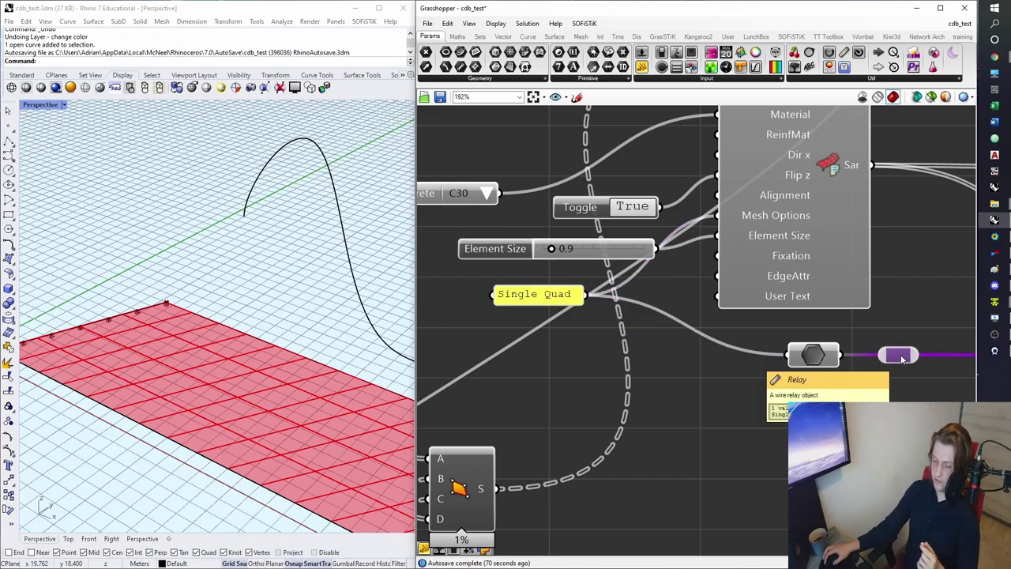
- Inspect the Single Quad panel, the Structural Area's Mesh Options input, and the component's area preview in Rhino
{"action": "left_click", "coordinate": [540, 294]}
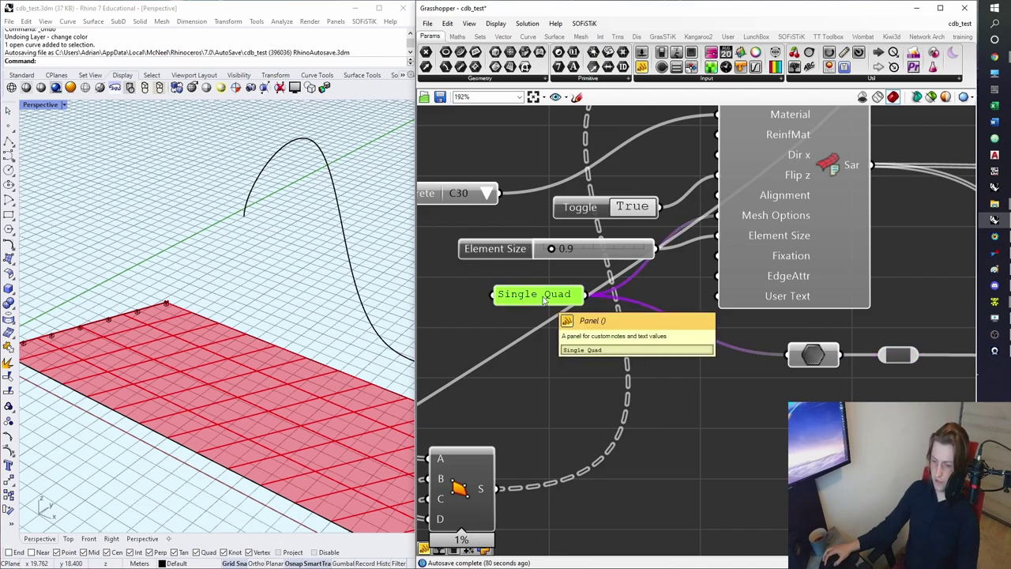
{"action": "right_click_drag", "start_coordinate": [816, 227], "coordinate": [759, 268]}
{"action": "left_click", "coordinate": [758, 268]}
{"action": "left_click", "coordinate": [842, 317]}
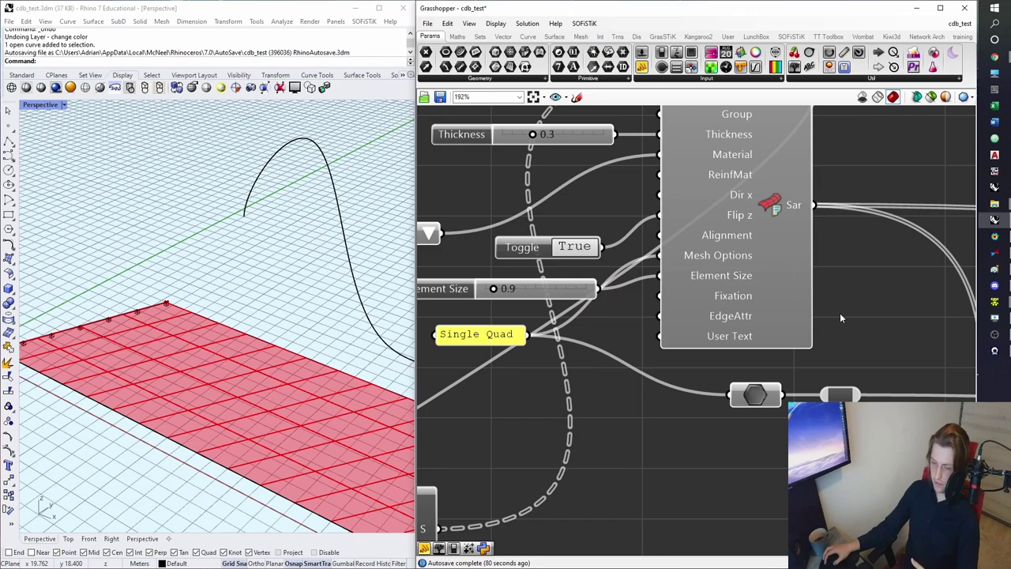
{"action": "left_click", "coordinate": [760, 253]}
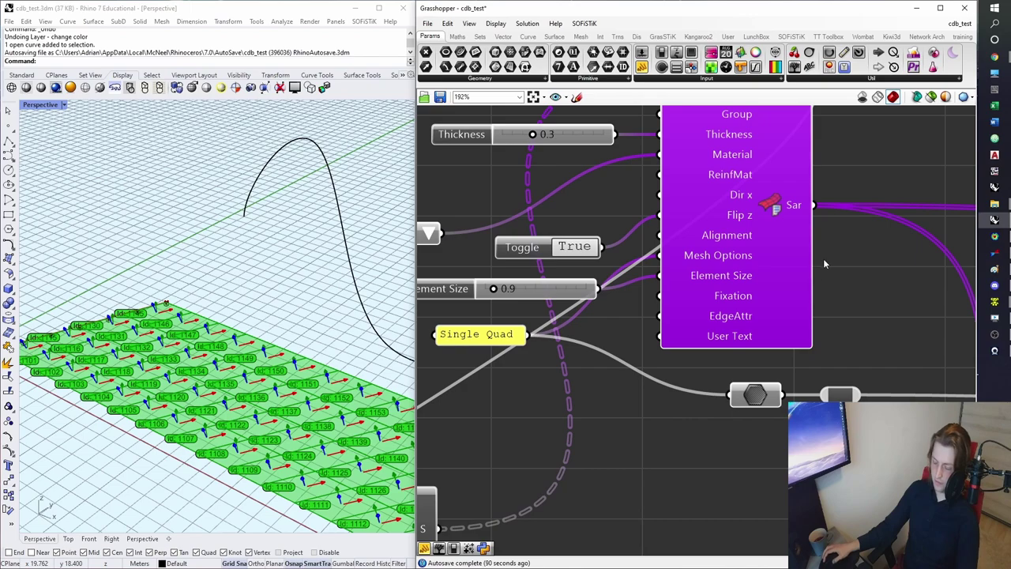
{"action": "left_click", "coordinate": [843, 301]}
- Delete the relay beside the text parameter and review the Structural Area's Mesh Options input
{"action": "left_click", "coordinate": [842, 392]}
{"action": "key", "text": "Delete"}
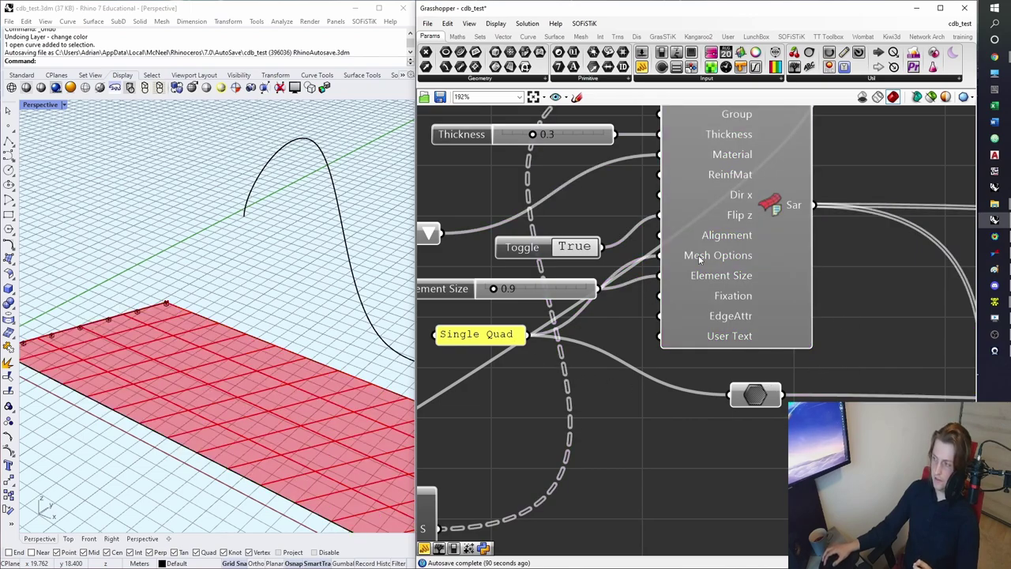
{"action": "mouse_move", "coordinate": [707, 261]}
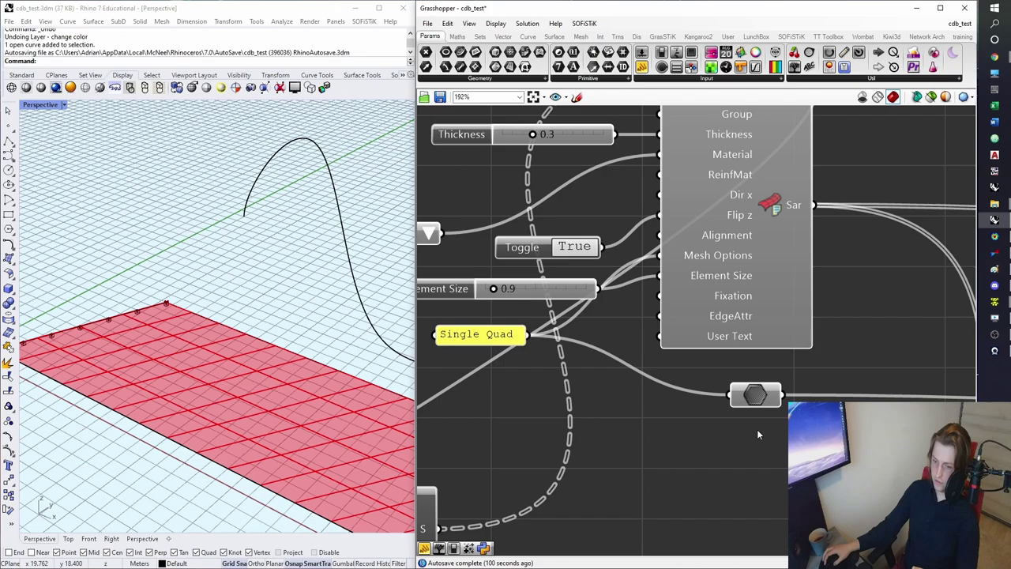
- Examine the cluster's Loadcase to import and Loadcase to present inputs, with the merged sliders and Integer slider feeding them
{"action": "scroll", "coordinate": [758, 420], "scroll_direction": "down", "scroll_amount": 12}
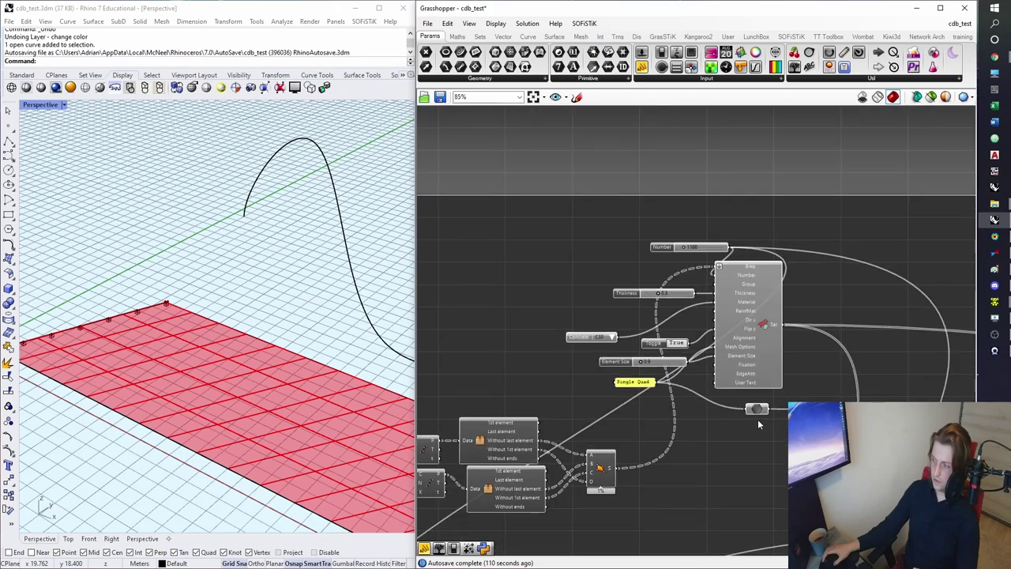
{"action": "right_click_drag", "start_coordinate": [967, 467], "coordinate": [791, 396]}
{"action": "scroll", "coordinate": [689, 362], "scroll_direction": "up", "scroll_amount": 10}
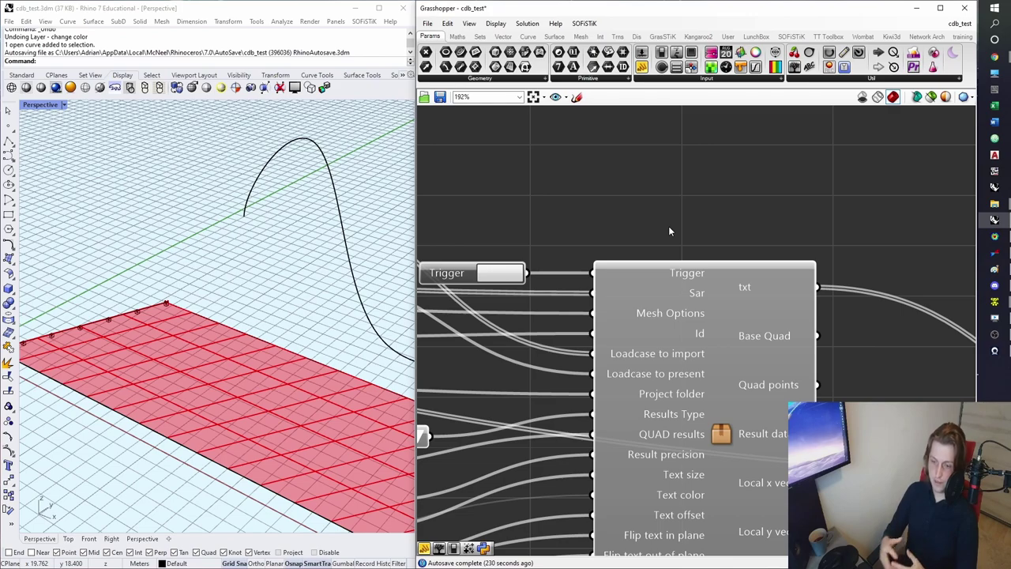
{"action": "right_click_drag", "start_coordinate": [671, 251], "coordinate": [721, 167]}
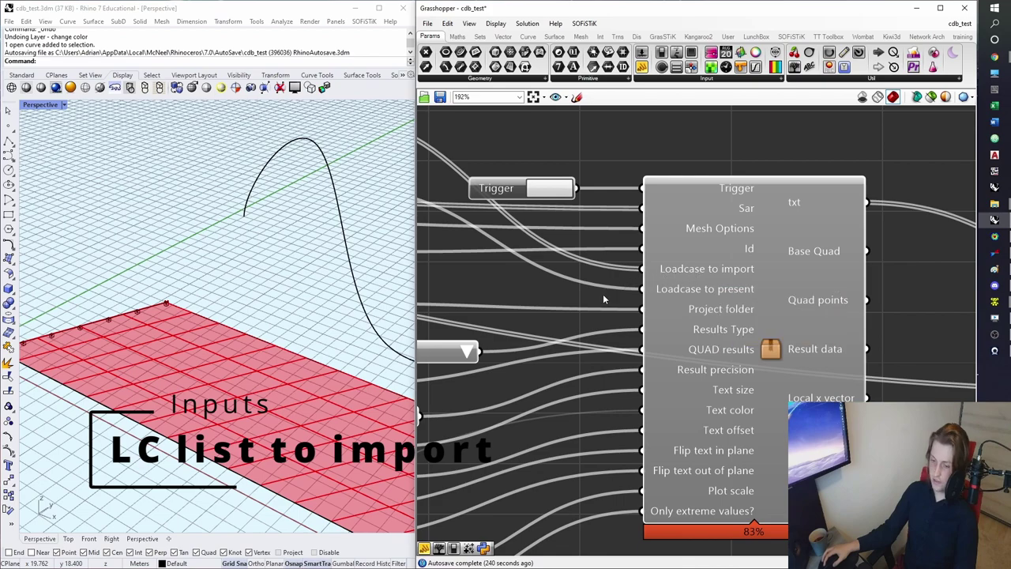
{"action": "scroll", "coordinate": [605, 291], "scroll_direction": "down", "scroll_amount": 3}
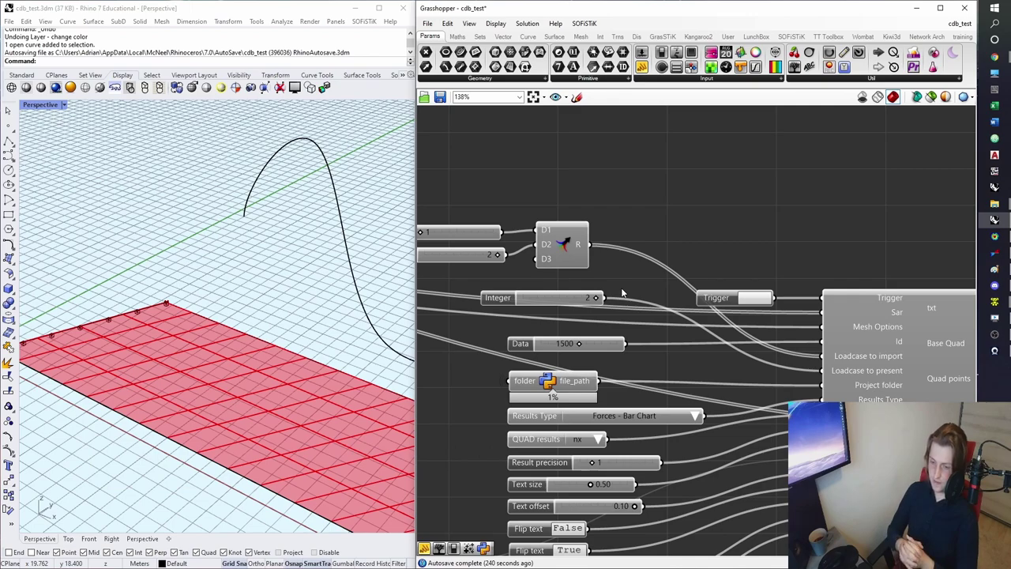
{"action": "right_click_drag", "start_coordinate": [622, 293], "coordinate": [568, 233]}
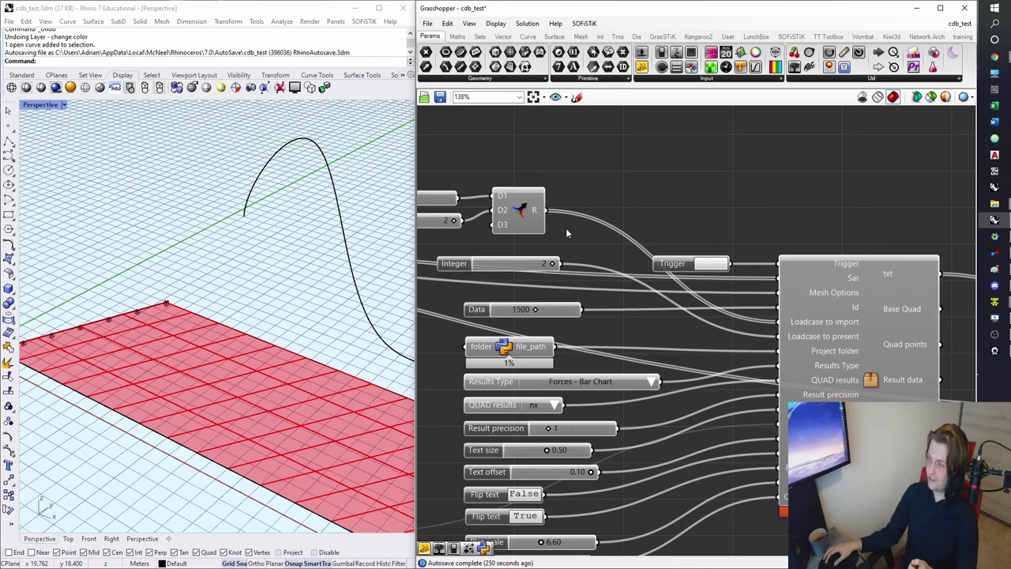
{"action": "mouse_move", "coordinate": [783, 320]}
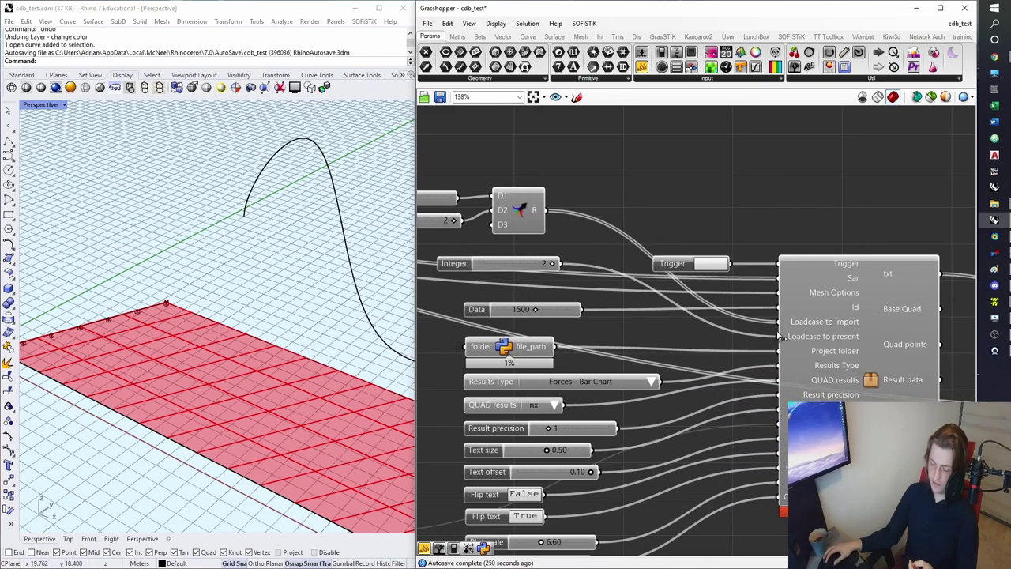
{"action": "scroll", "coordinate": [822, 352], "scroll_direction": "up", "scroll_amount": 2}
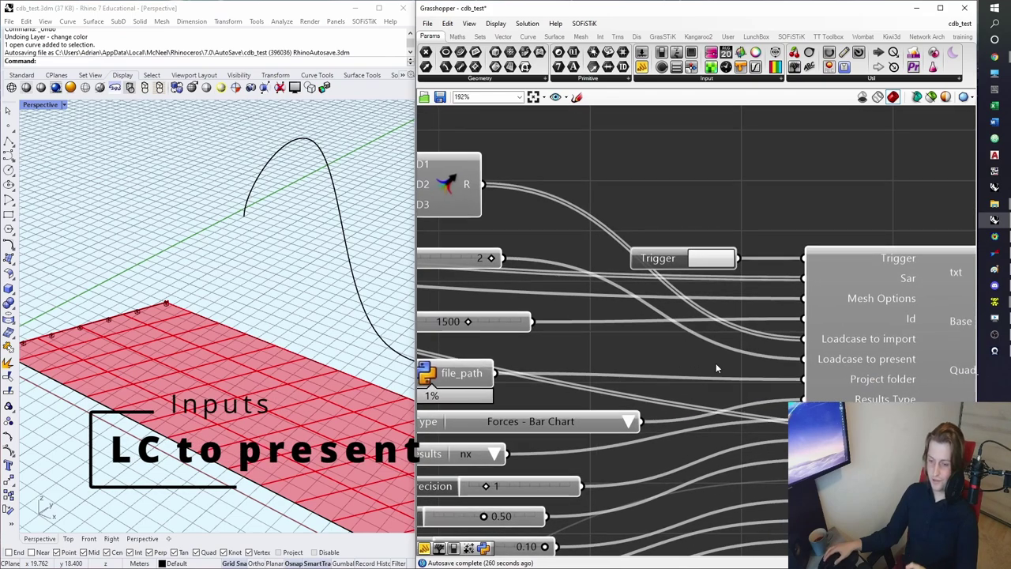
{"action": "scroll", "coordinate": [708, 361], "scroll_direction": "down", "scroll_amount": 2}
{"action": "right_click_drag", "start_coordinate": [705, 361], "coordinate": [728, 367]}
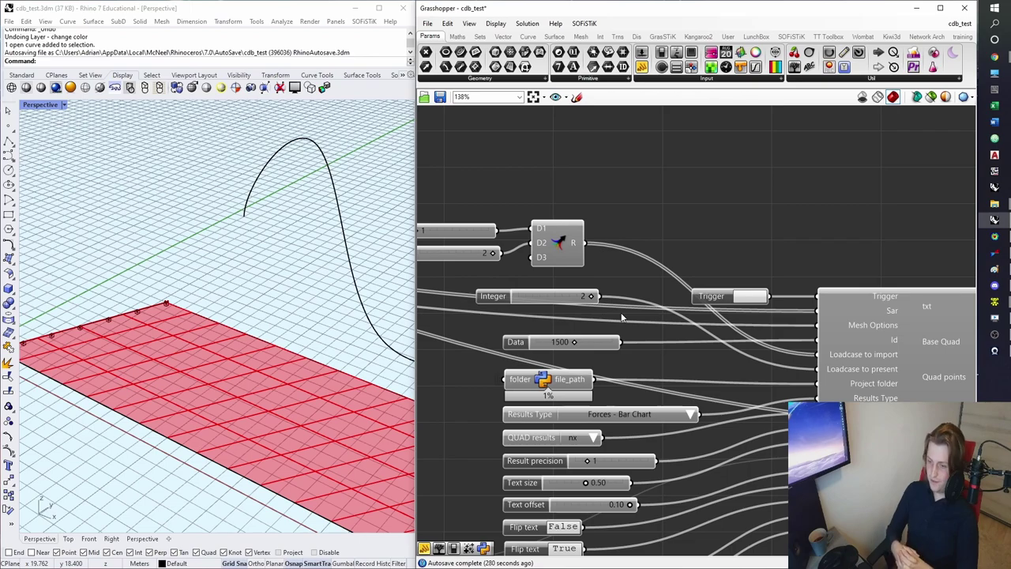
- Inspect the cluster's Project folder input and the Python component that supplies its file path
{"action": "right_click_drag", "start_coordinate": [725, 378], "coordinate": [641, 292]}
{"action": "scroll", "coordinate": [695, 305], "scroll_direction": "up", "scroll_amount": 3}
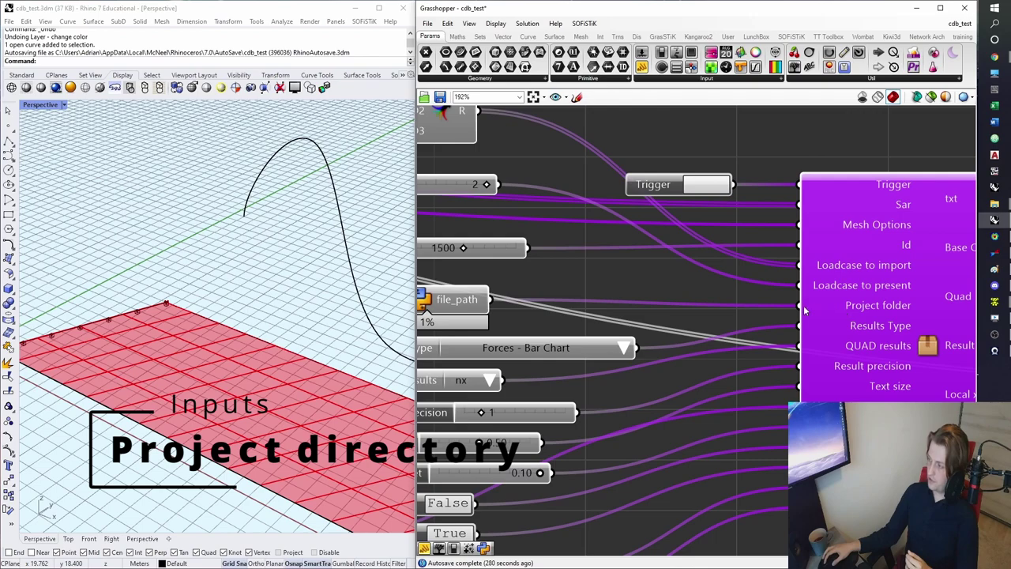
{"action": "right_click_drag", "start_coordinate": [559, 276], "coordinate": [673, 276]}
{"action": "left_click", "coordinate": [550, 300]}
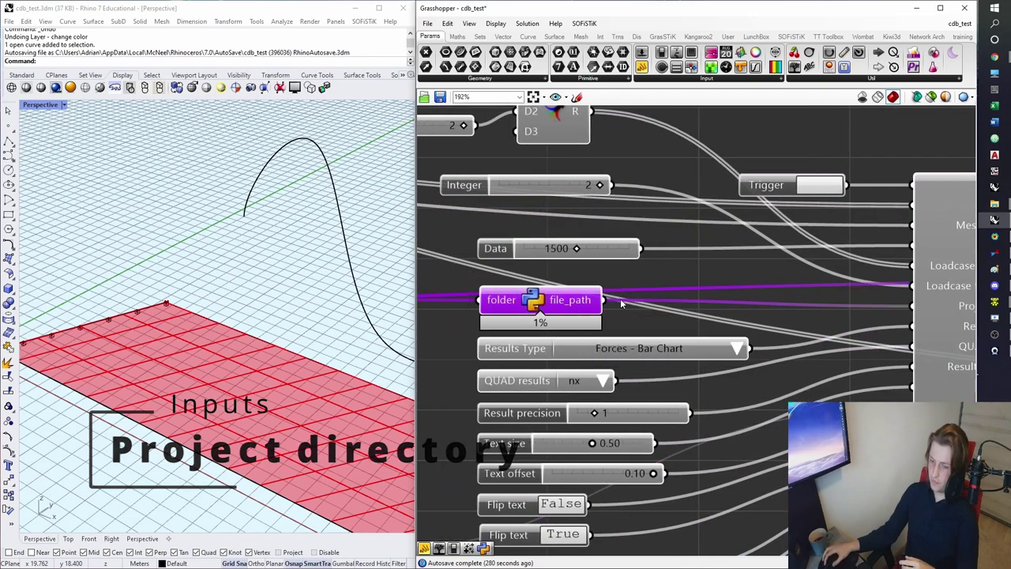
{"action": "scroll", "coordinate": [671, 299], "scroll_direction": "down", "scroll_amount": 2}
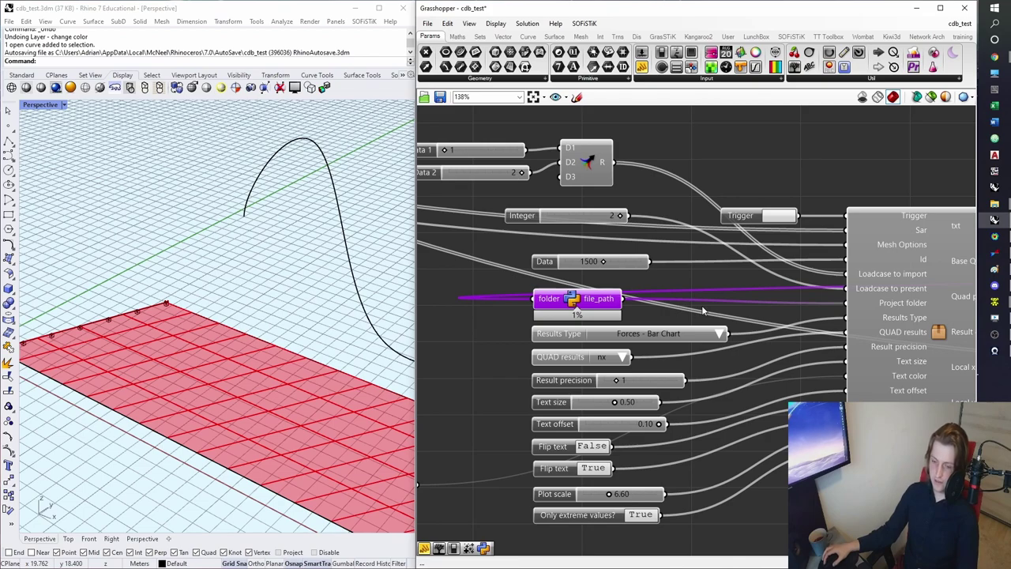
- Review the options in the Results Type value list feeding the cluster, without changing the selection
{"action": "scroll", "coordinate": [757, 323], "scroll_direction": "up", "scroll_amount": 2}
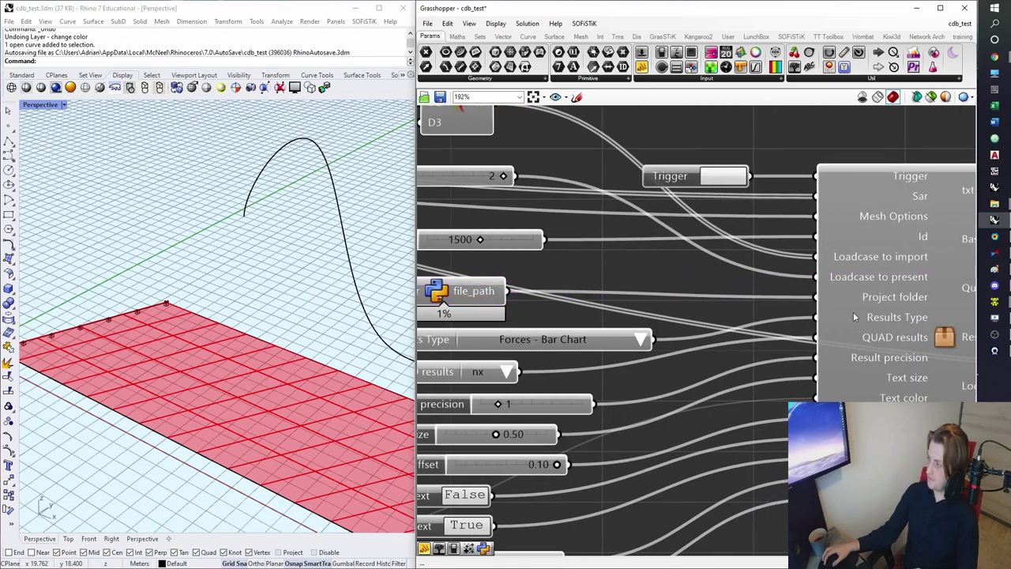
{"action": "right_click_drag", "start_coordinate": [868, 333], "coordinate": [850, 316]}
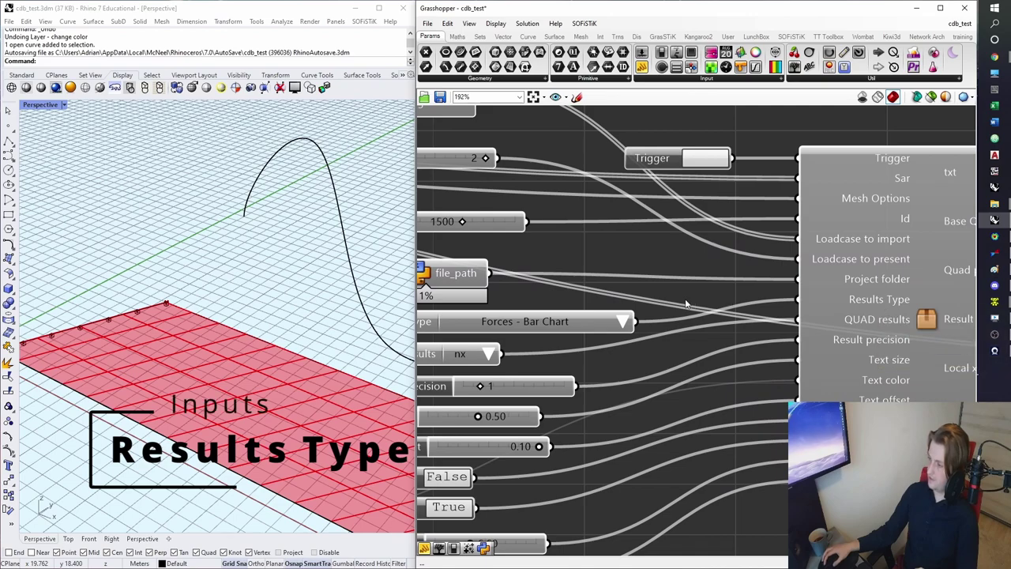
{"action": "right_click_drag", "start_coordinate": [644, 302], "coordinate": [786, 294]}
{"action": "left_click", "coordinate": [555, 315]}
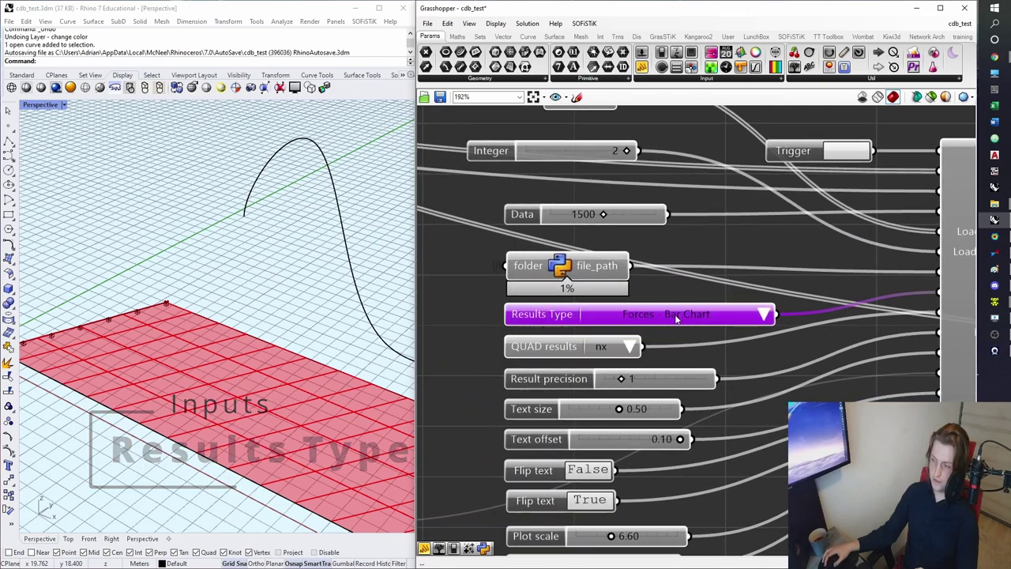
{"action": "left_click", "coordinate": [760, 314]}
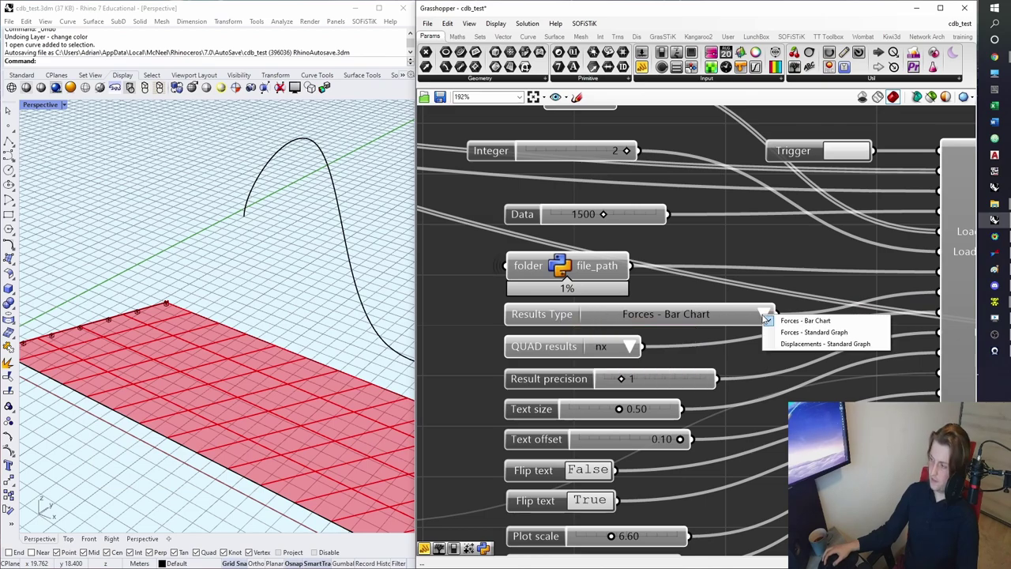
{"action": "right_click_drag", "start_coordinate": [781, 338], "coordinate": [699, 314]}
{"action": "left_click", "coordinate": [687, 294]}
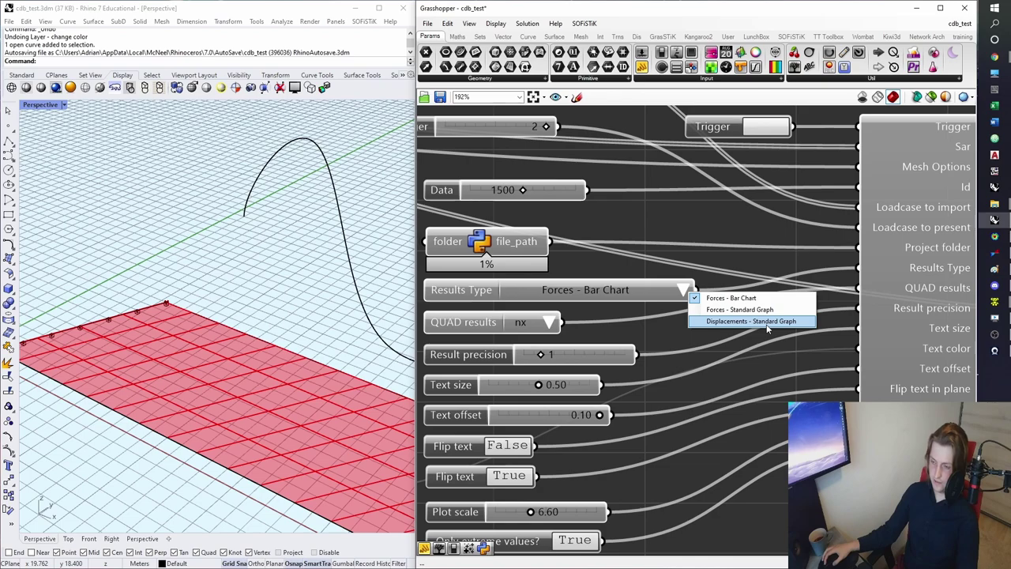
{"action": "left_click", "coordinate": [756, 355]}
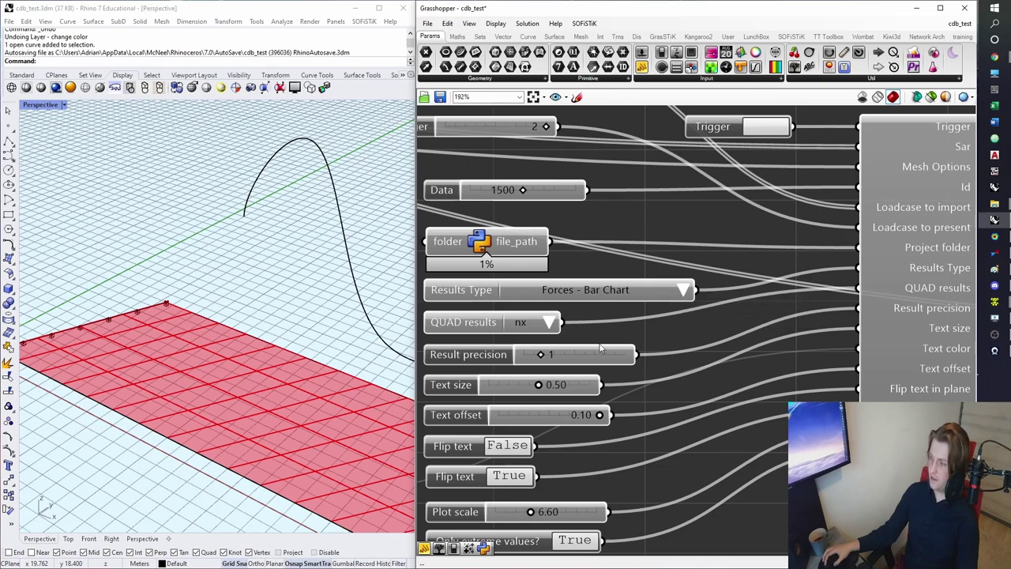
- Review the force and displacement components offered by the QUAD results value list, without changing the selection
{"action": "right_click_drag", "start_coordinate": [911, 315], "coordinate": [890, 315]}
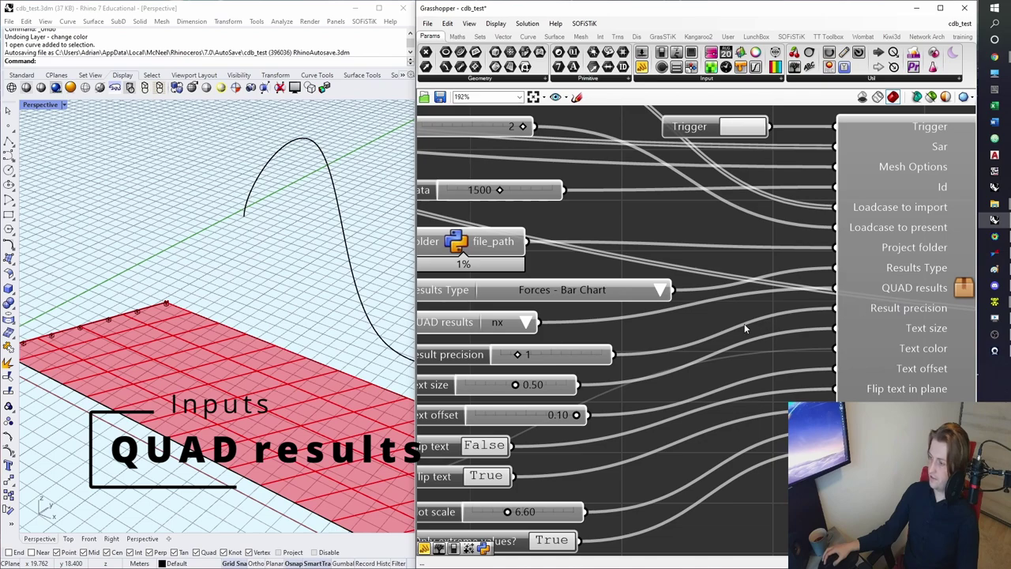
{"action": "right_click_drag", "start_coordinate": [744, 324], "coordinate": [801, 320]}
{"action": "left_click", "coordinate": [587, 319]}
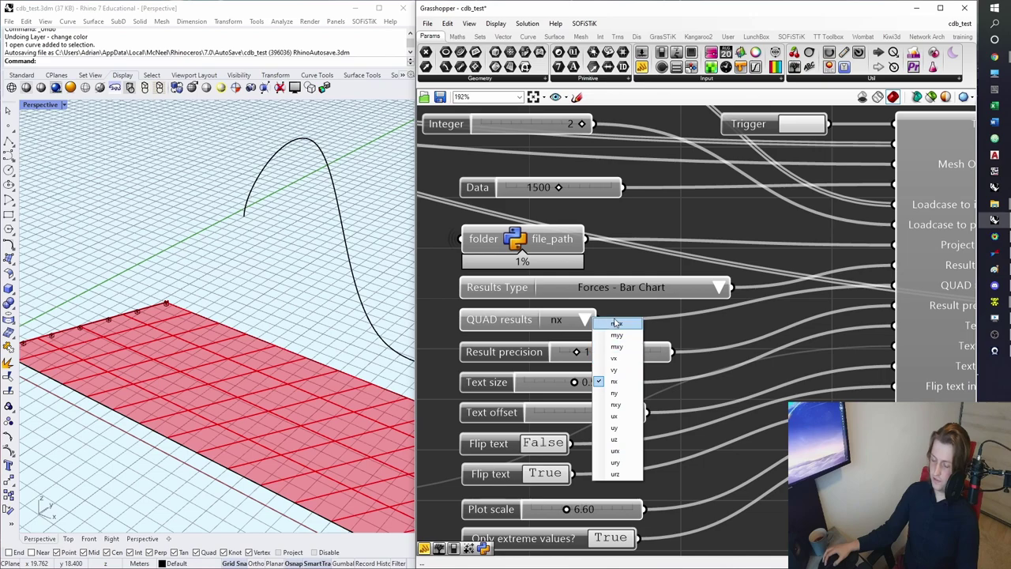
{"action": "left_click", "coordinate": [673, 328]}
- Examine the cluster's Result precision input and its visualisation inputs from Text size through Plot scale and Only extreme values
{"action": "right_click_drag", "start_coordinate": [872, 347], "coordinate": [881, 262]}
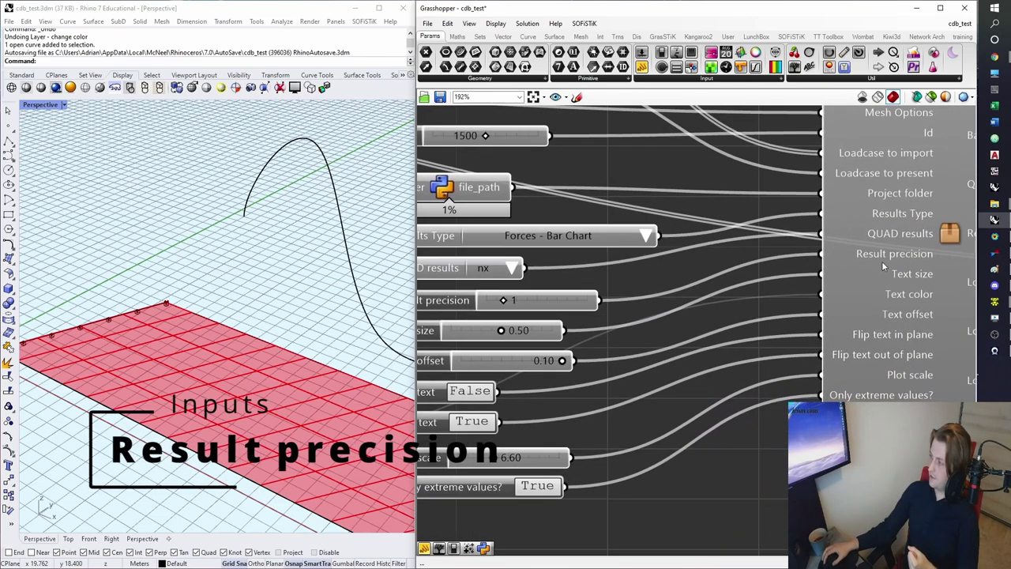
{"action": "right_click_drag", "start_coordinate": [697, 279], "coordinate": [760, 288]}
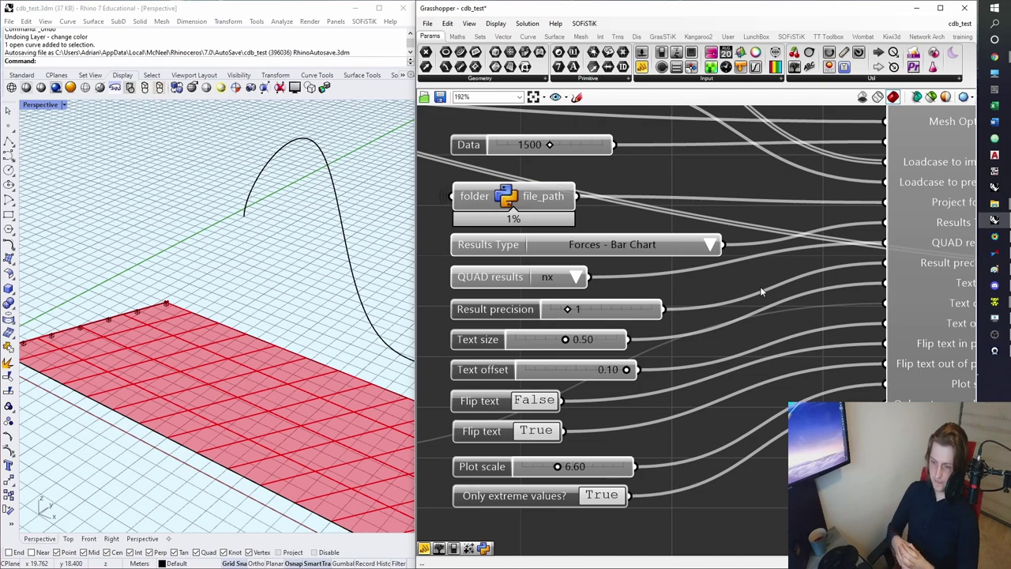
{"action": "right_click_drag", "start_coordinate": [760, 287], "coordinate": [703, 262]}
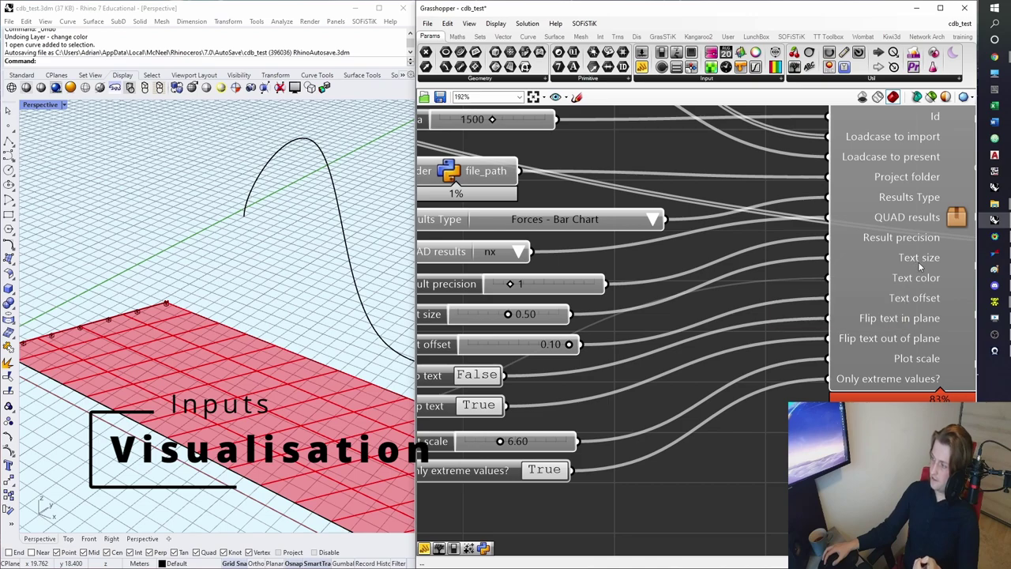
{"action": "mouse_move", "coordinate": [916, 286]}
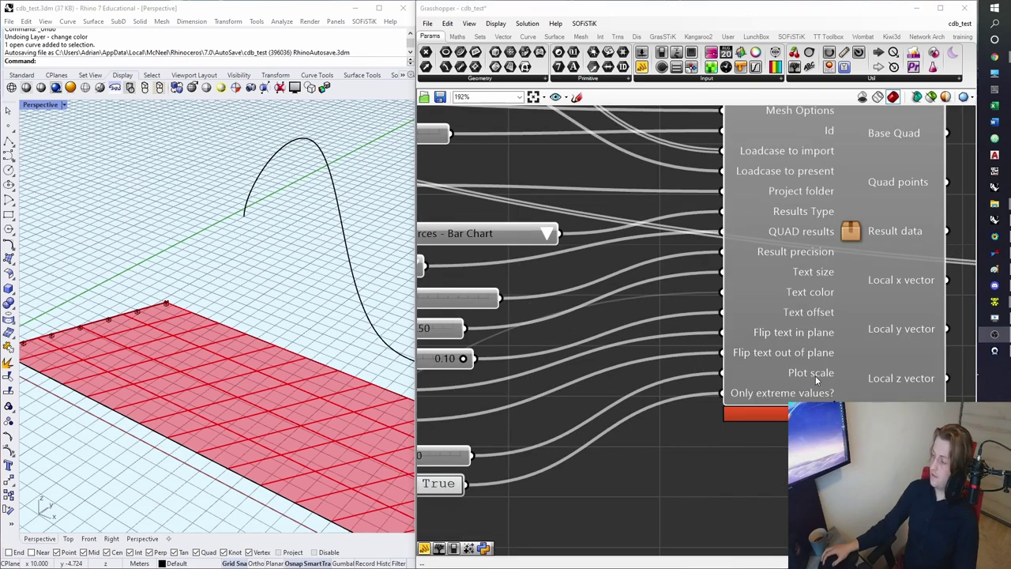
{"action": "right_click_drag", "start_coordinate": [824, 379], "coordinate": [793, 382]}
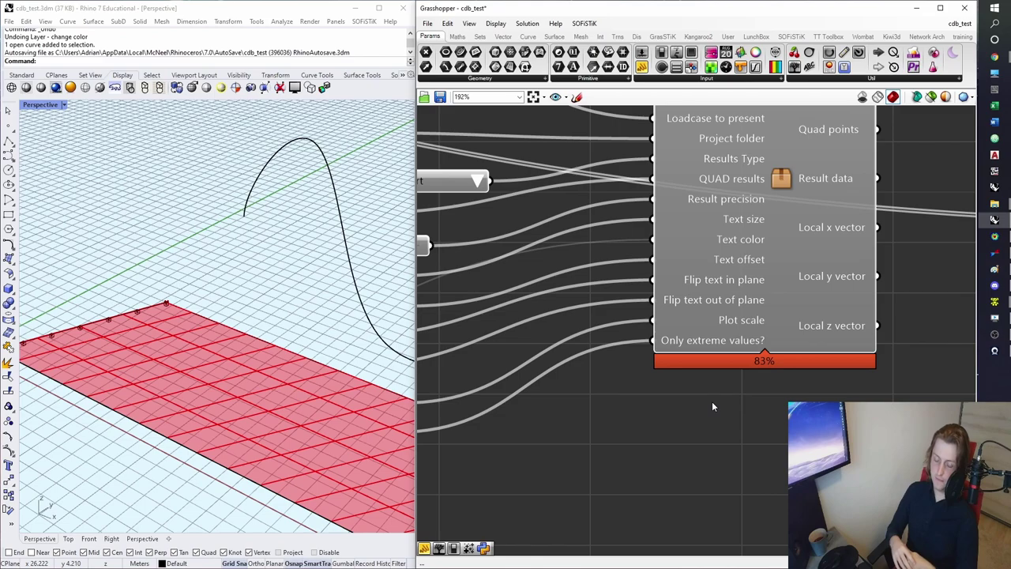
- Examine the cluster's outputs from txt and Base Quad to the local vectors, reading the txt output's data preview
{"action": "right_click_drag", "start_coordinate": [880, 240], "coordinate": [748, 383]}
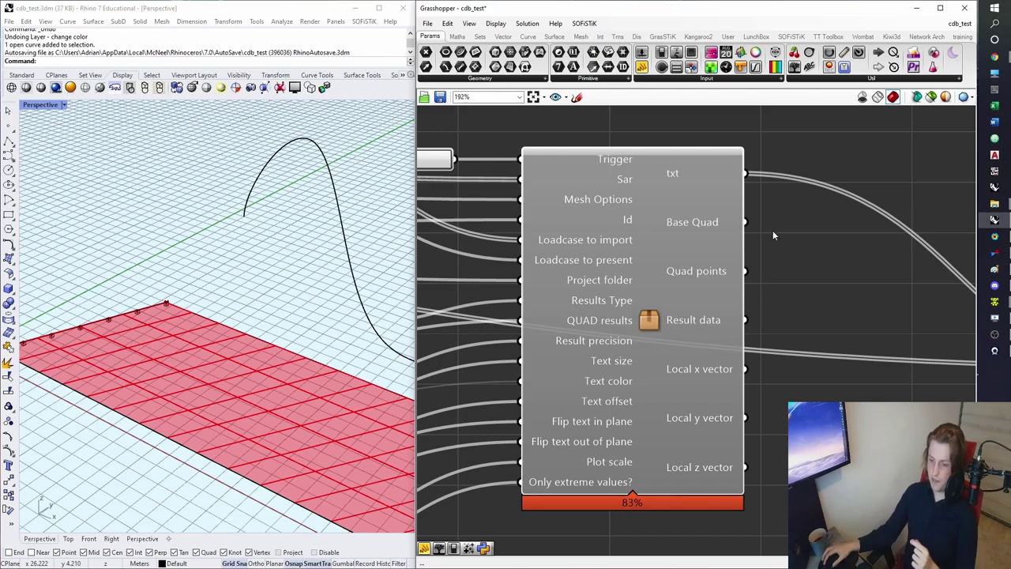
{"action": "scroll", "coordinate": [688, 179], "scroll_direction": "down", "scroll_amount": 3}
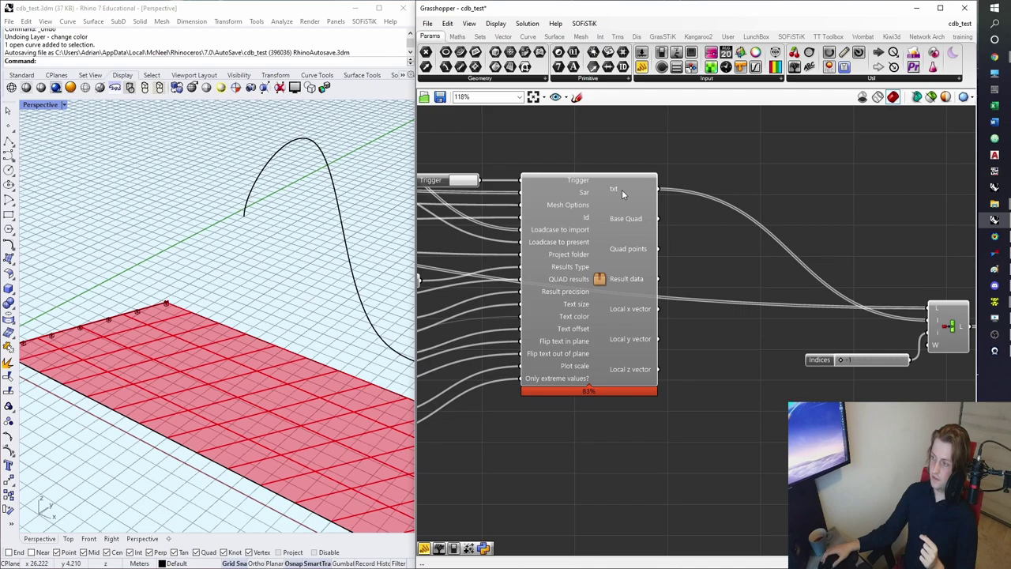
{"action": "mouse_move", "coordinate": [622, 189]}
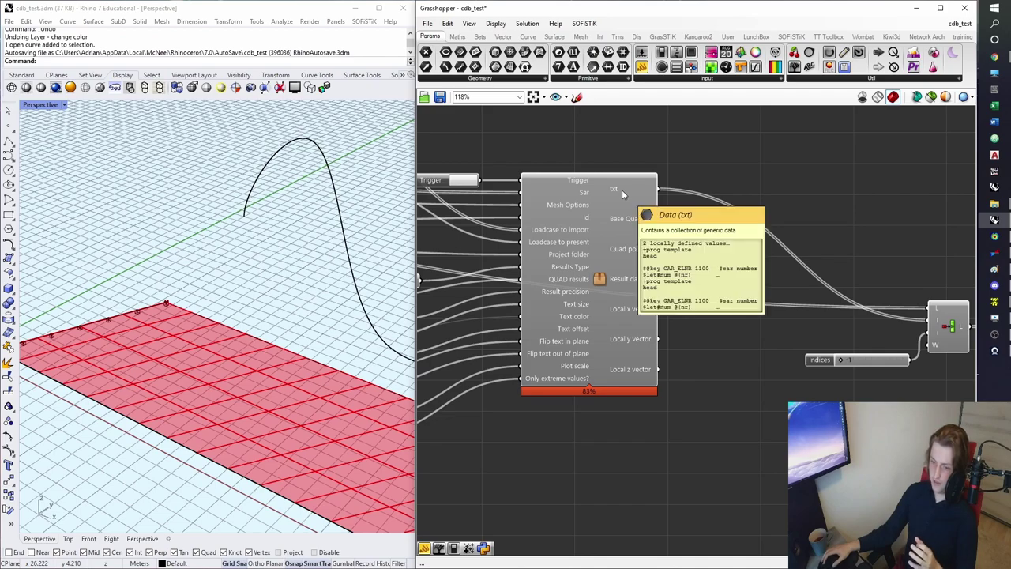
{"action": "right_click_drag", "start_coordinate": [769, 258], "coordinate": [724, 249]}
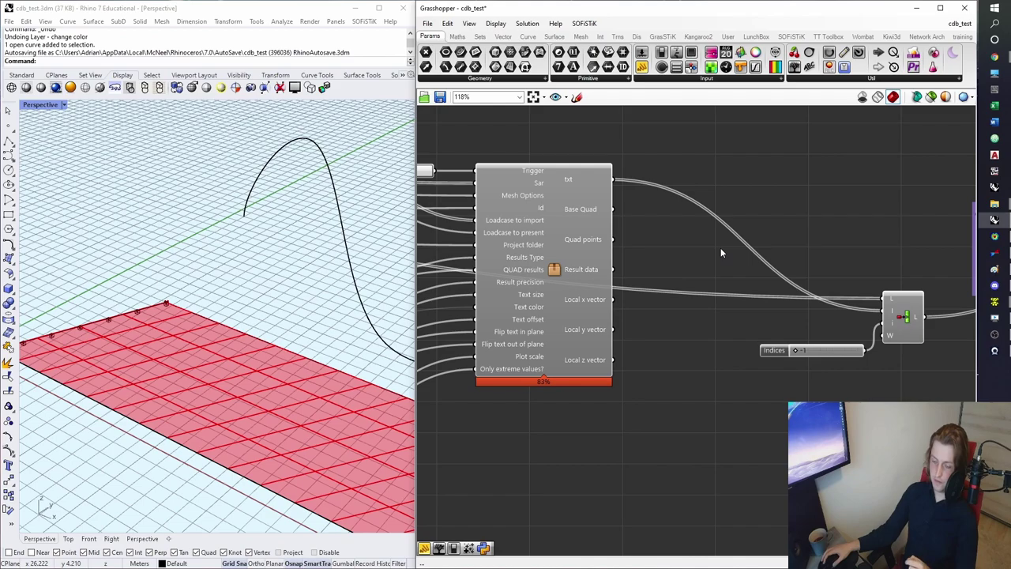
{"action": "scroll", "coordinate": [721, 247], "scroll_direction": "up", "scroll_amount": 3}
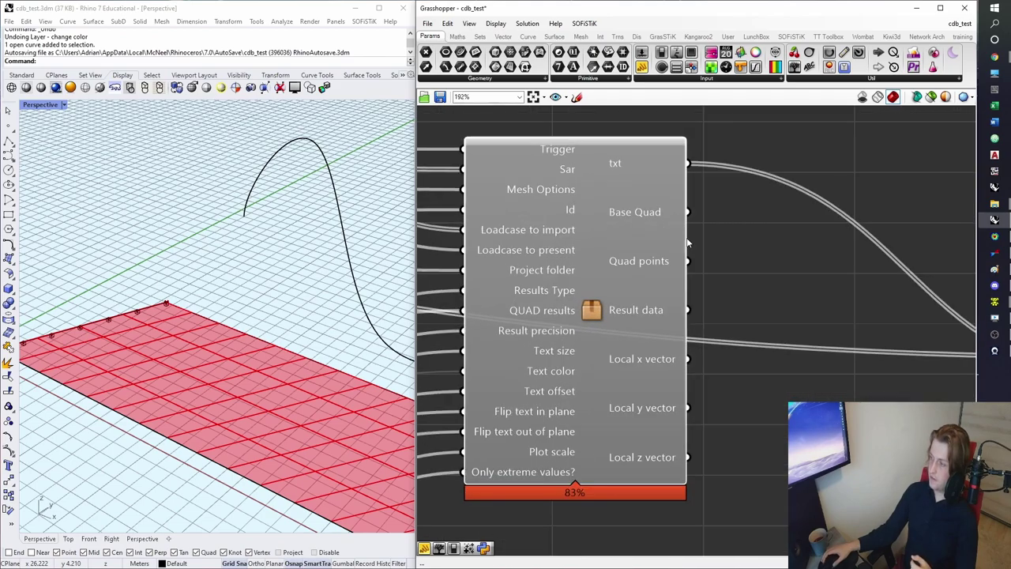
{"action": "right_click_drag", "start_coordinate": [736, 268], "coordinate": [765, 264]}
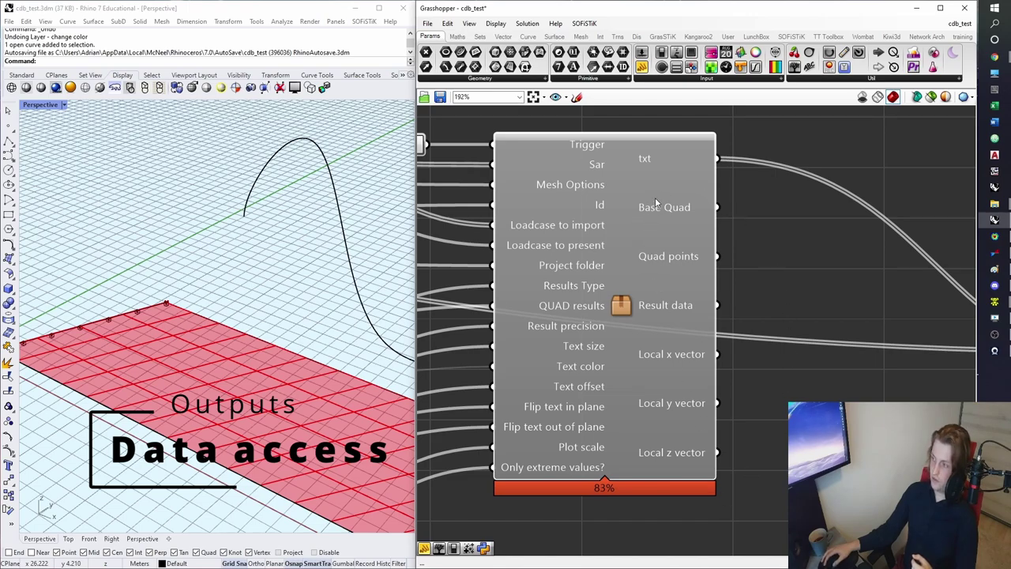
{"action": "mouse_move", "coordinate": [686, 212]}
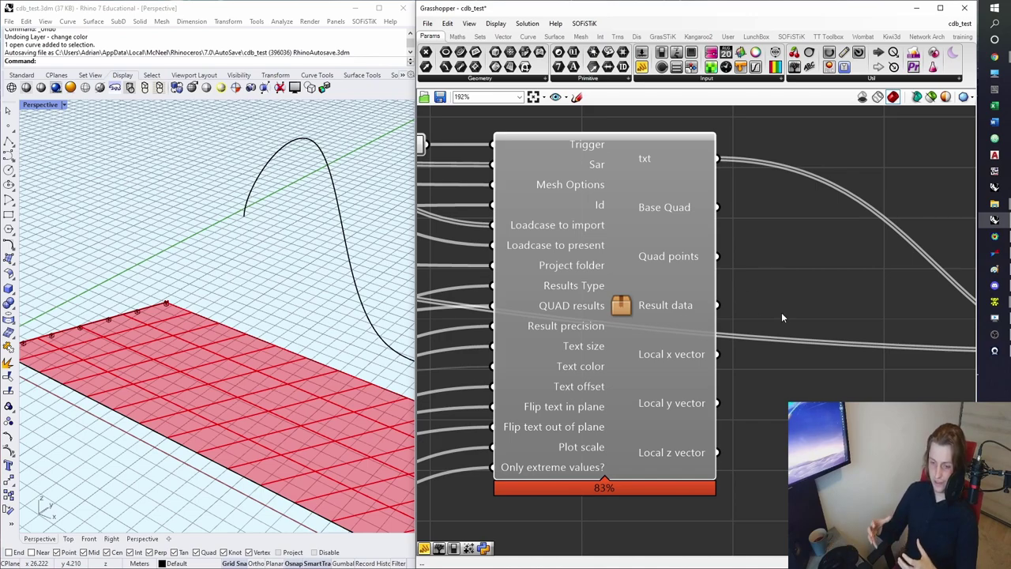
- Review the force and displacement components in the QUAD results value list once more, keeping nx selected, and return to the cluster's outputs
{"action": "right_click_drag", "start_coordinate": [604, 323], "coordinate": [779, 310]}
{"action": "scroll", "coordinate": [605, 317], "scroll_direction": "left", "scroll_amount": 3}
{"action": "left_click", "coordinate": [641, 312]}
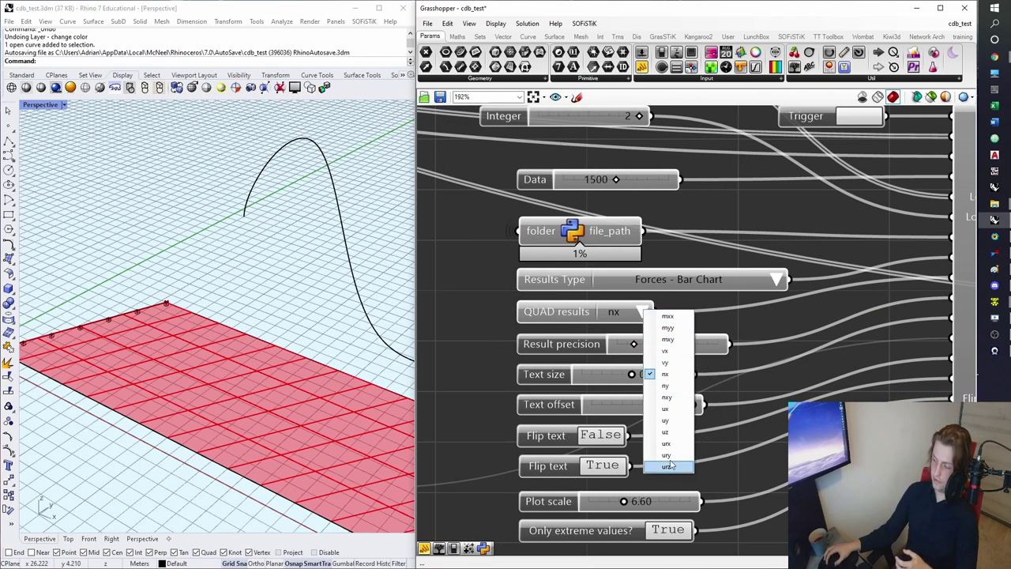
{"action": "left_click", "coordinate": [673, 432]}
{"action": "scroll", "coordinate": [628, 399], "scroll_direction": "right", "scroll_amount": 5}
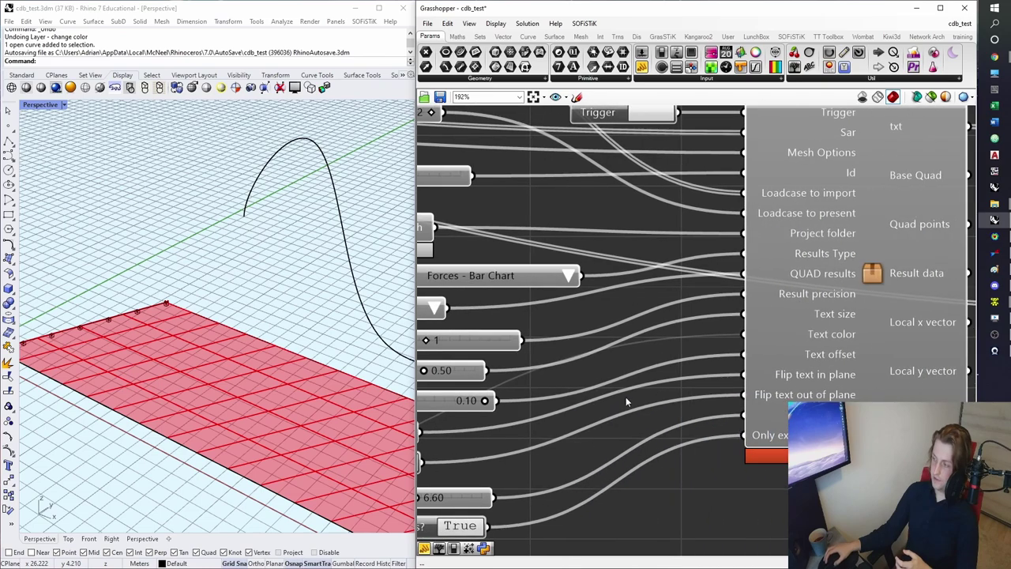
{"action": "scroll", "coordinate": [641, 387], "scroll_direction": "right", "scroll_amount": 3}
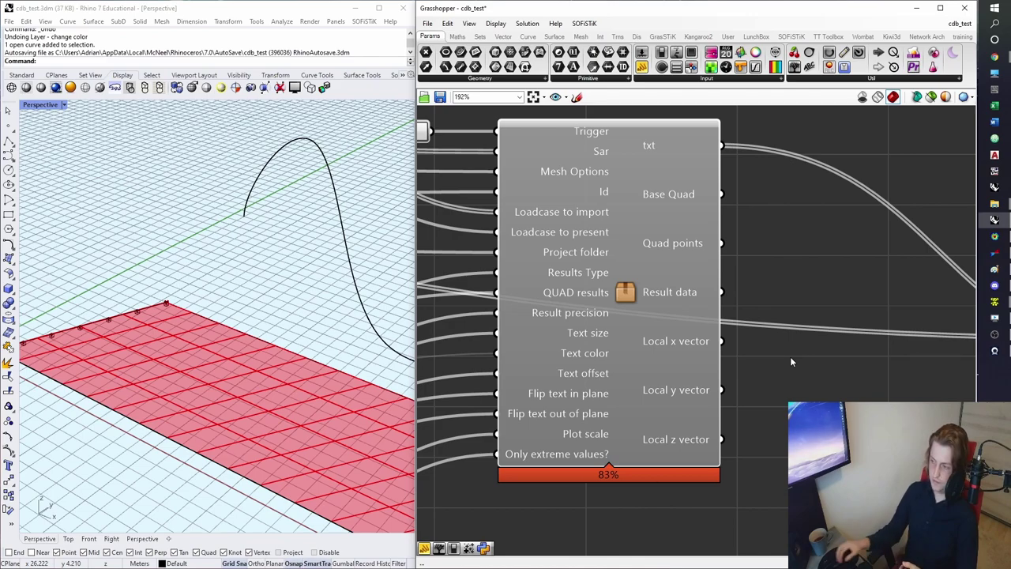
- Highlight the structural area component that outputs Sar and inspect its numbered quads in the Rhino viewport, then clear the selection
{"action": "scroll", "coordinate": [791, 357], "scroll_direction": "down", "scroll_amount": 4}
{"action": "right_click_drag", "start_coordinate": [671, 245], "coordinate": [719, 279]}
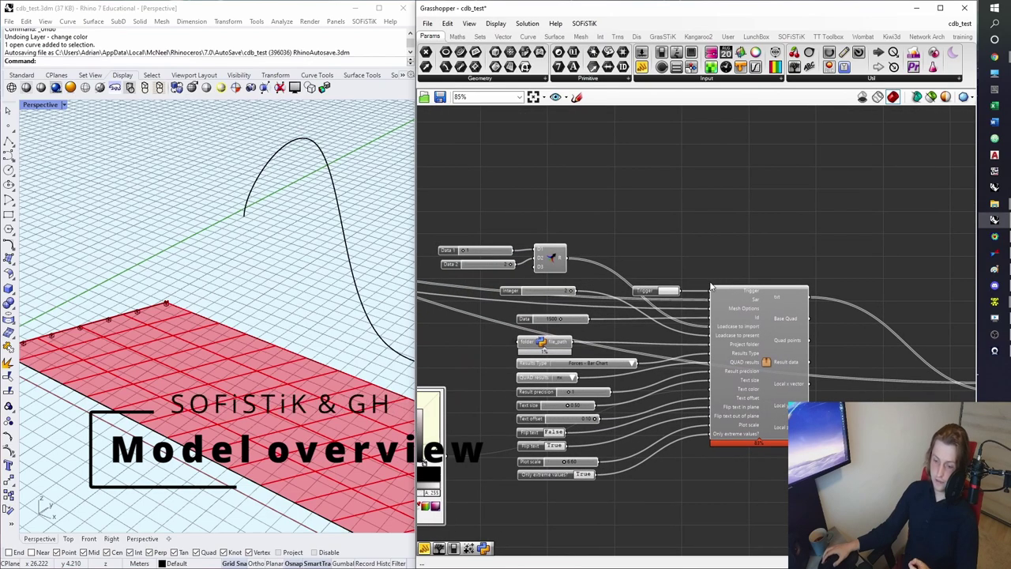
{"action": "scroll", "coordinate": [644, 261], "scroll_direction": "down", "scroll_amount": 6}
{"action": "scroll", "coordinate": [730, 311], "scroll_direction": "up", "scroll_amount": 6}
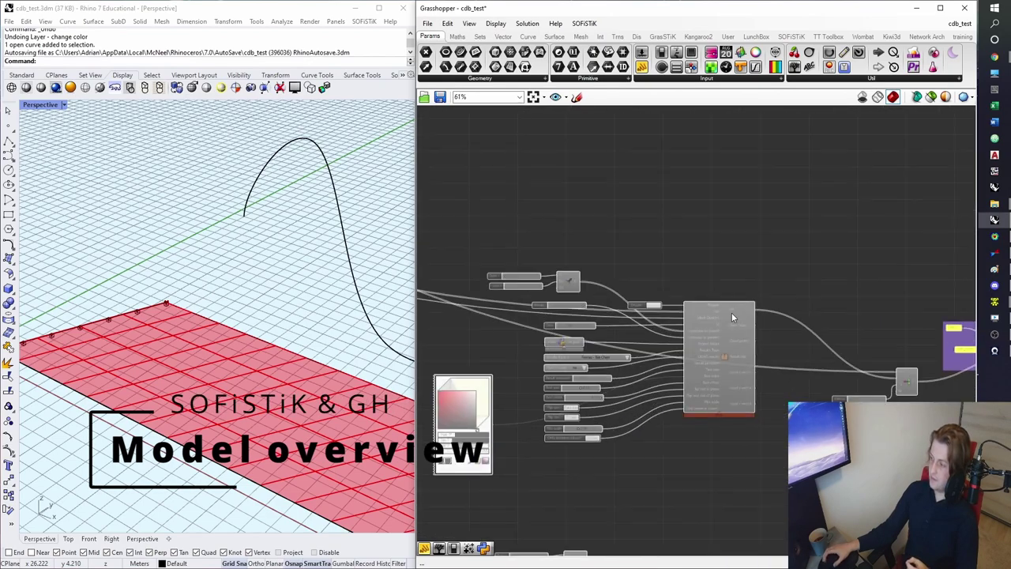
{"action": "scroll", "coordinate": [664, 294], "scroll_direction": "down", "scroll_amount": 7}
{"action": "right_click_drag", "start_coordinate": [443, 207], "coordinate": [727, 313]}
{"action": "right_click_drag", "start_coordinate": [593, 255], "coordinate": [769, 337]}
{"action": "right_click_drag", "start_coordinate": [594, 277], "coordinate": [735, 306]}
{"action": "scroll", "coordinate": [554, 265], "scroll_direction": "up", "scroll_amount": 5}
{"action": "right_click_drag", "start_coordinate": [537, 287], "coordinate": [684, 282]}
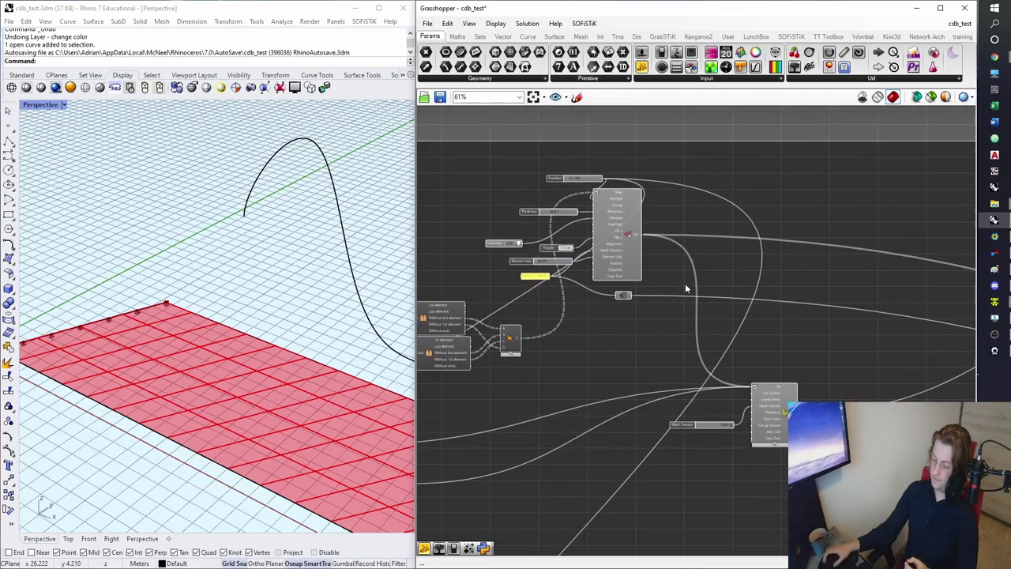
{"action": "scroll", "coordinate": [610, 259], "scroll_direction": "up", "scroll_amount": 4}
{"action": "right_click_drag", "start_coordinate": [657, 251], "coordinate": [695, 269]}
{"action": "left_click", "coordinate": [695, 263]}
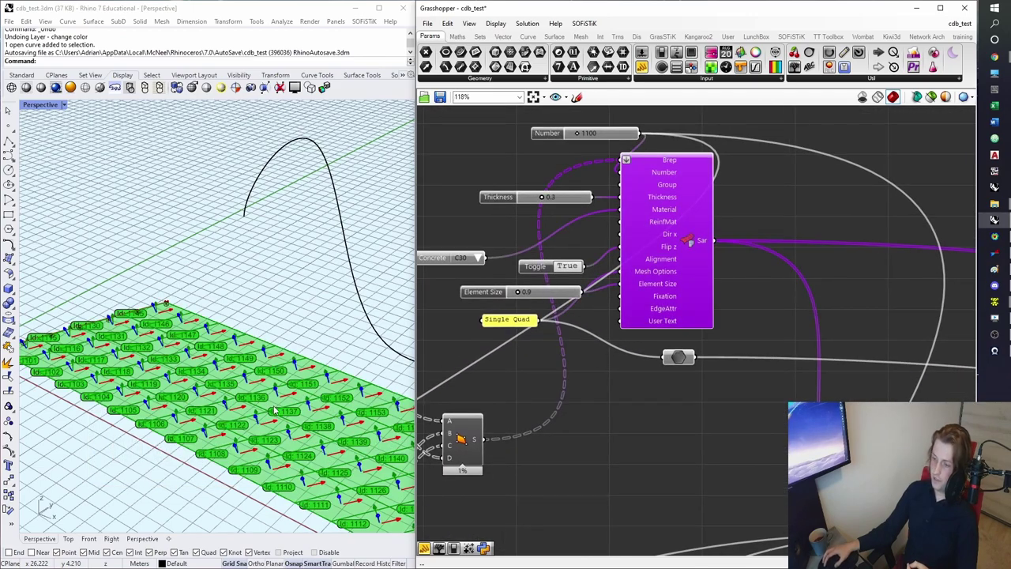
{"action": "scroll", "coordinate": [240, 378], "scroll_direction": "down", "scroll_amount": 3}
{"action": "scroll", "coordinate": [243, 383], "scroll_direction": "up", "scroll_amount": 1}
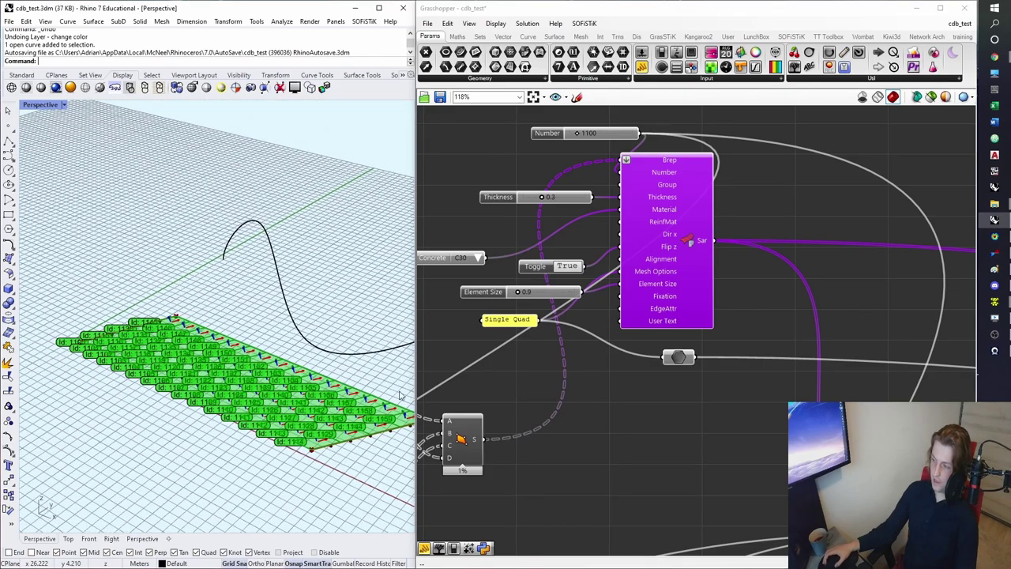
{"action": "left_click", "coordinate": [621, 427]}
- Highlight the two structural line components in turn to check their supported edges in Rhino and their Fixation panels
{"action": "scroll", "coordinate": [627, 352], "scroll_direction": "down", "scroll_amount": 3}
{"action": "right_click_drag", "start_coordinate": [566, 320], "coordinate": [616, 323]}
{"action": "left_click", "coordinate": [590, 318]}
{"action": "left_click", "coordinate": [626, 370]}
{"action": "left_click", "coordinate": [727, 371]}
{"action": "right_click_drag", "start_coordinate": [727, 372], "coordinate": [705, 372]}
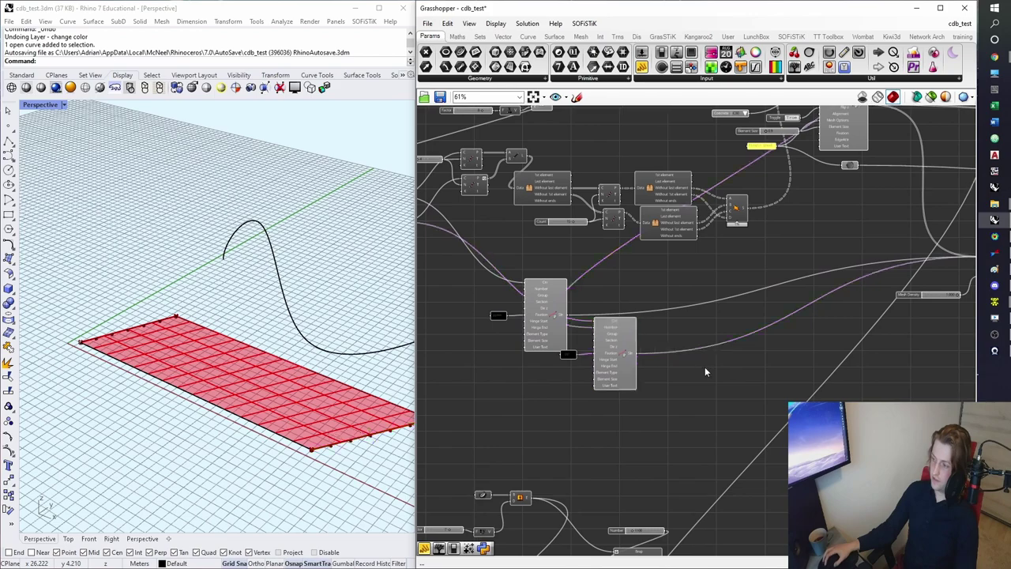
{"action": "scroll", "coordinate": [581, 324], "scroll_direction": "up", "scroll_amount": 3}
{"action": "left_click", "coordinate": [579, 314]}
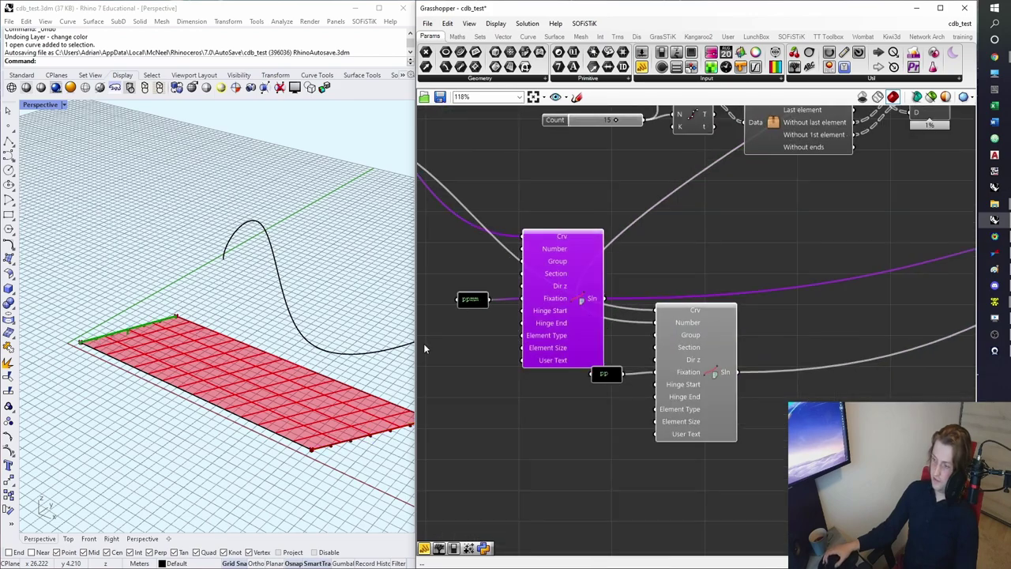
{"action": "scroll", "coordinate": [466, 304], "scroll_direction": "up", "scroll_amount": 3}
{"action": "right_click_drag", "start_coordinate": [664, 367], "coordinate": [580, 319]}
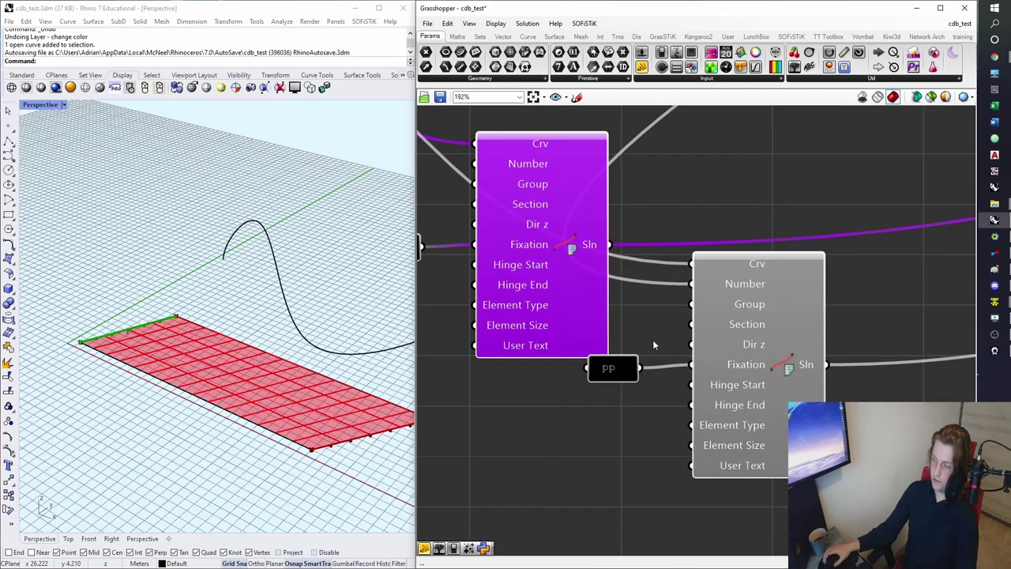
{"action": "left_click", "coordinate": [788, 357]}
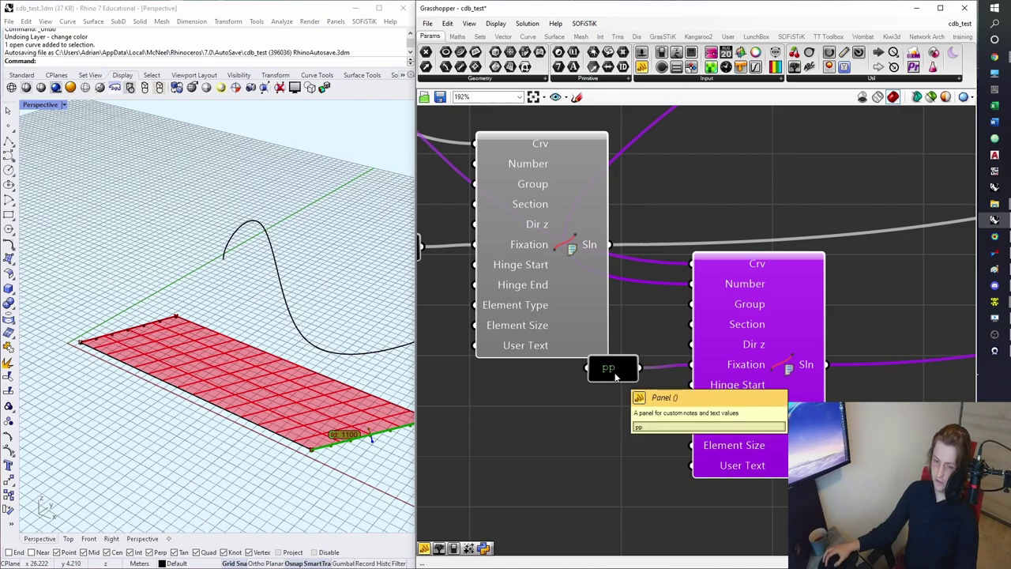
- Inspect the SOFiMSHC component that collects the structural area and lines into an input file
{"action": "scroll", "coordinate": [615, 376], "scroll_direction": "down", "scroll_amount": 8}
{"action": "right_click_drag", "start_coordinate": [726, 396], "coordinate": [595, 410]}
{"action": "left_click", "coordinate": [595, 410]}
{"action": "scroll", "coordinate": [792, 350], "scroll_direction": "up", "scroll_amount": 4}
{"action": "left_click", "coordinate": [813, 337]}
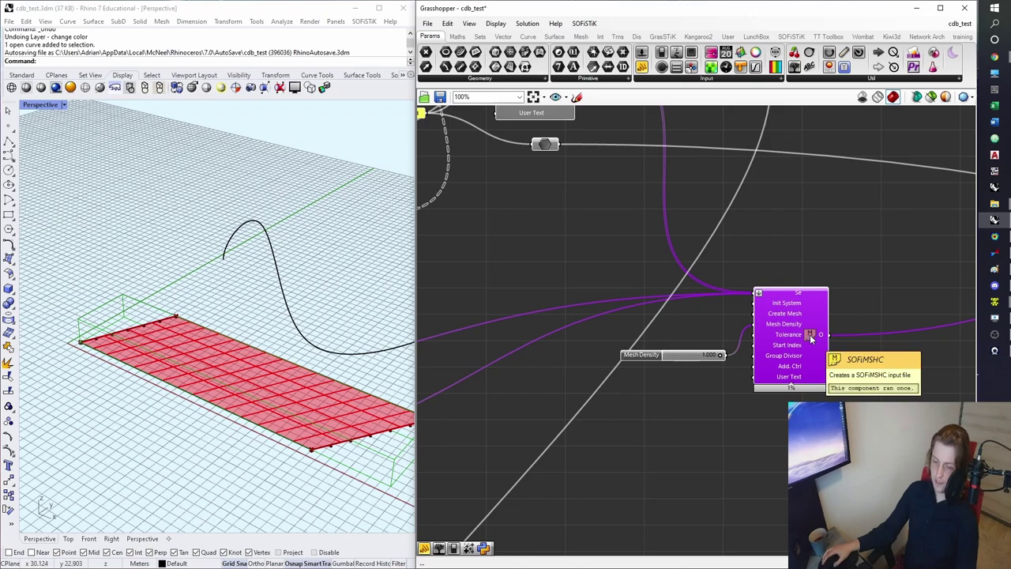
- Inspect the green group with the PROF text panel, its SOIL/BORE/PROF/SECT cluster and the list insertion at the Indices value
{"action": "scroll", "coordinate": [647, 368], "scroll_direction": "down", "scroll_amount": 5}
{"action": "left_click", "coordinate": [727, 375]}
{"action": "scroll", "coordinate": [858, 322], "scroll_direction": "up", "scroll_amount": 5}
{"action": "right_click_drag", "start_coordinate": [835, 330], "coordinate": [781, 312]}
{"action": "left_click", "coordinate": [777, 297]}
{"action": "scroll", "coordinate": [778, 299], "scroll_direction": "up", "scroll_amount": 3}
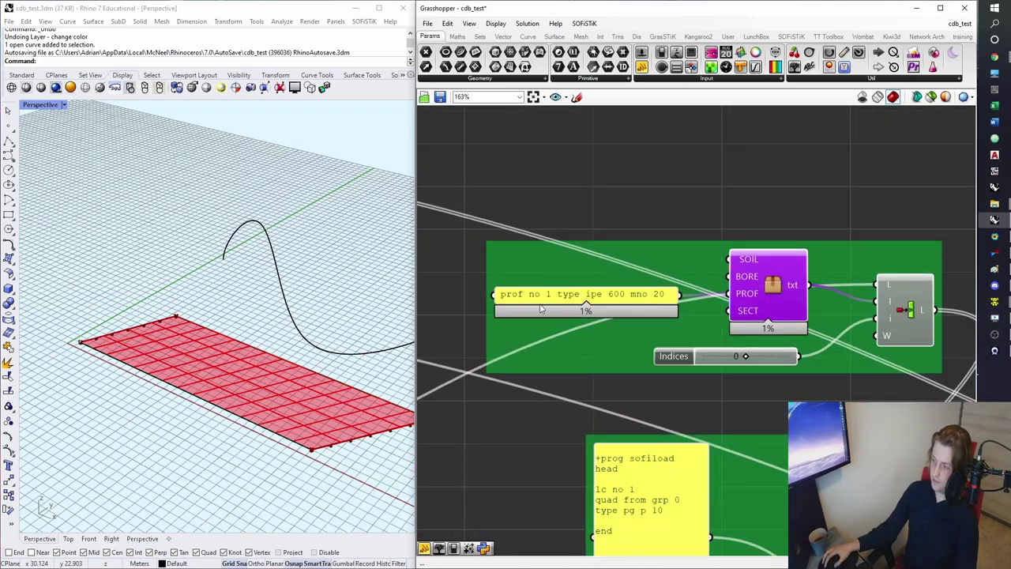
- Read the sofiload and ase text panel that defines and calculates load case 1
{"action": "right_click_drag", "start_coordinate": [767, 387], "coordinate": [729, 152]}
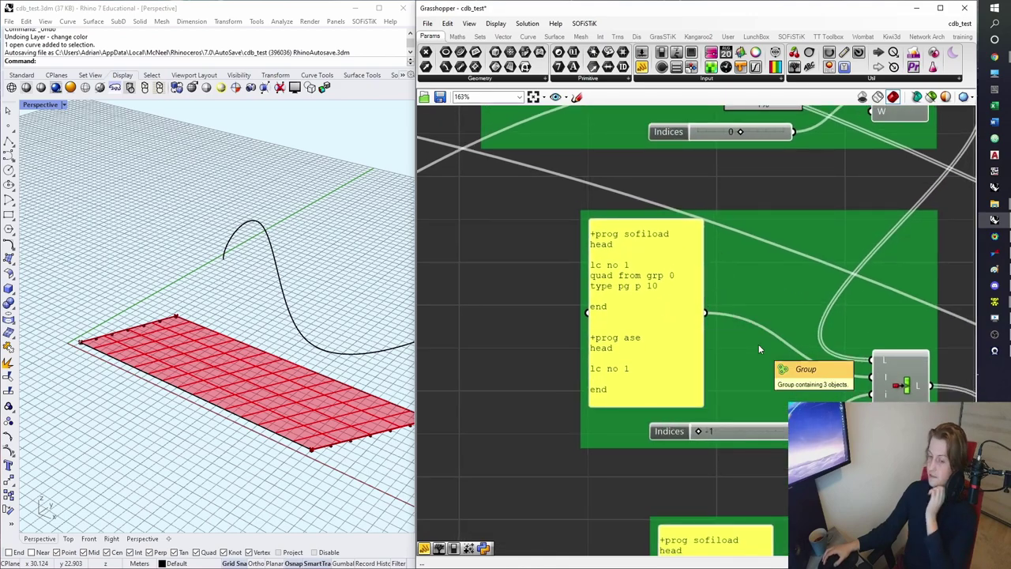
{"action": "right_click_drag", "start_coordinate": [761, 252], "coordinate": [756, 341]}
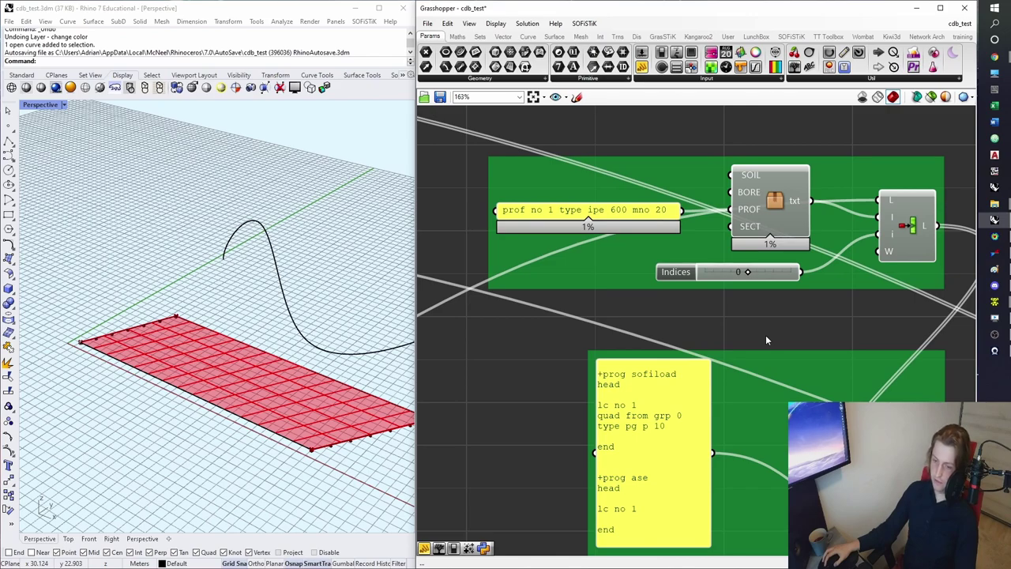
{"action": "scroll", "coordinate": [773, 345], "scroll_direction": "down", "scroll_amount": 3}
{"action": "right_click_drag", "start_coordinate": [773, 344], "coordinate": [731, 238]}
{"action": "scroll", "coordinate": [744, 306], "scroll_direction": "up", "scroll_amount": 2}
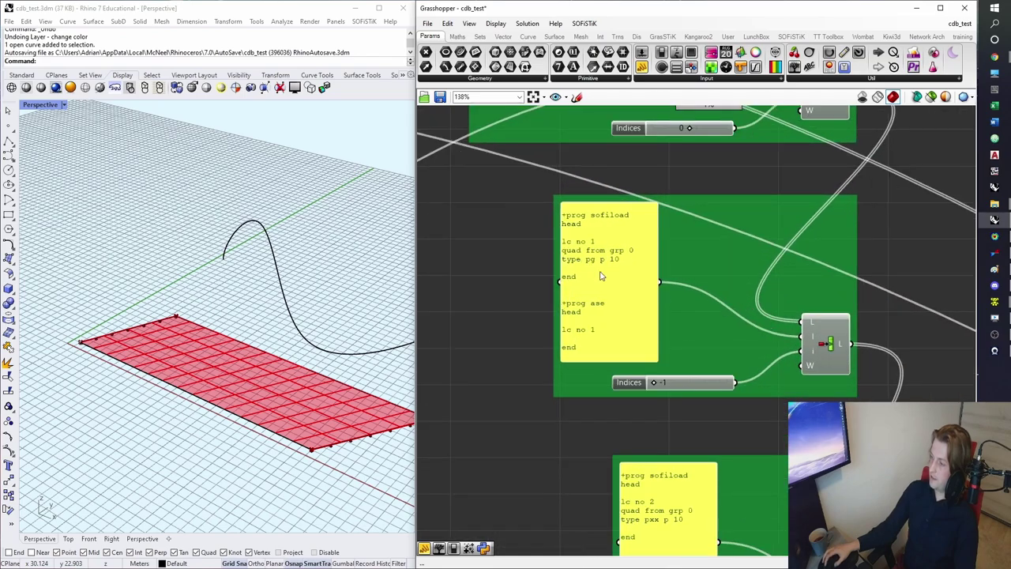
{"action": "scroll", "coordinate": [626, 348], "scroll_direction": "up", "scroll_amount": 1}
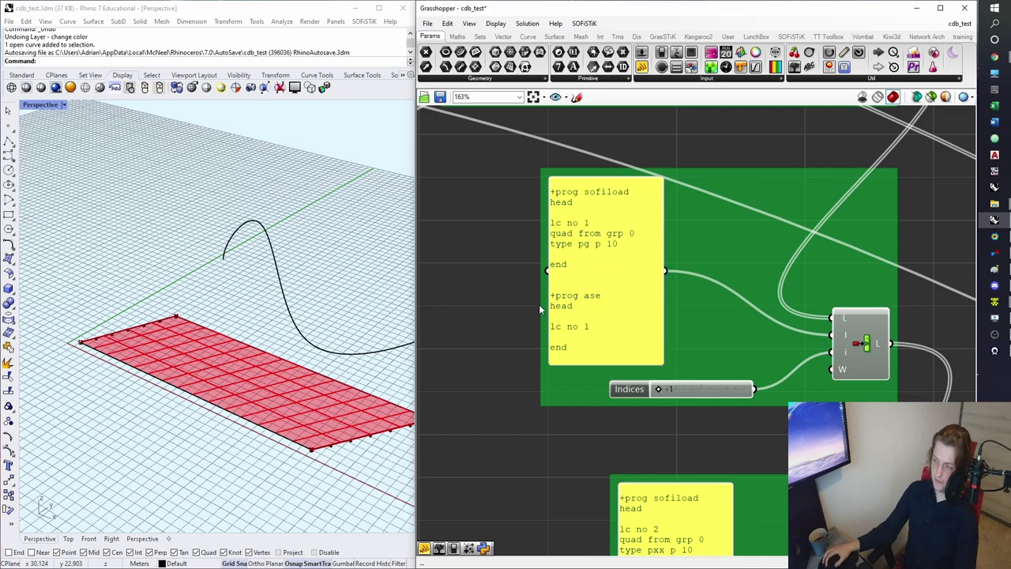
- Read the sofiload and ase text panel that defines and calculates load case 2
{"action": "scroll", "coordinate": [555, 313], "scroll_direction": "down", "scroll_amount": 3}
{"action": "right_click_drag", "start_coordinate": [587, 350], "coordinate": [576, 198]}
{"action": "scroll", "coordinate": [615, 347], "scroll_direction": "up", "scroll_amount": 3}
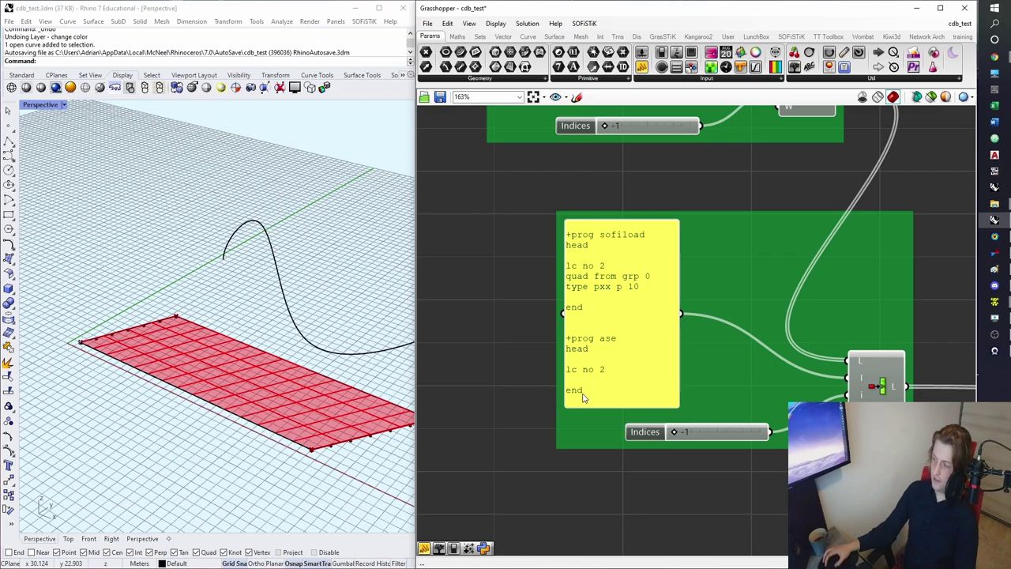
- Return to the quad results cluster, view its txt output in a temporary panel, and delete that panel
{"action": "scroll", "coordinate": [704, 354], "scroll_direction": "down", "scroll_amount": 8}
{"action": "scroll", "coordinate": [704, 353], "scroll_direction": "down", "scroll_amount": 2}
{"action": "right_click_drag", "start_coordinate": [704, 353], "coordinate": [541, 282]}
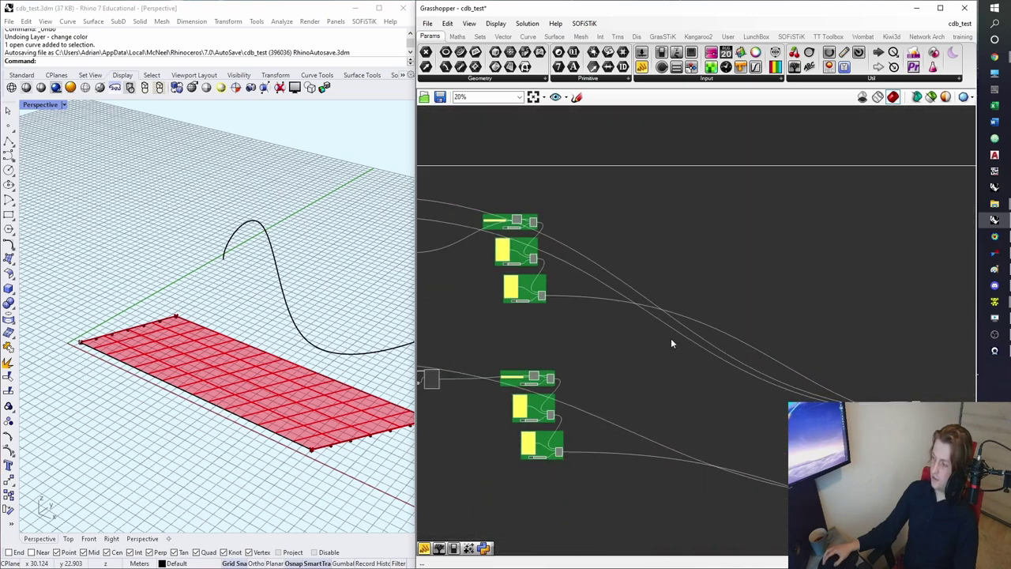
{"action": "right_click_drag", "start_coordinate": [900, 399], "coordinate": [700, 325]}
{"action": "scroll", "coordinate": [792, 341], "scroll_direction": "up", "scroll_amount": 6}
{"action": "right_click_drag", "start_coordinate": [870, 343], "coordinate": [716, 341]}
{"action": "scroll", "coordinate": [647, 316], "scroll_direction": "up", "scroll_amount": 3}
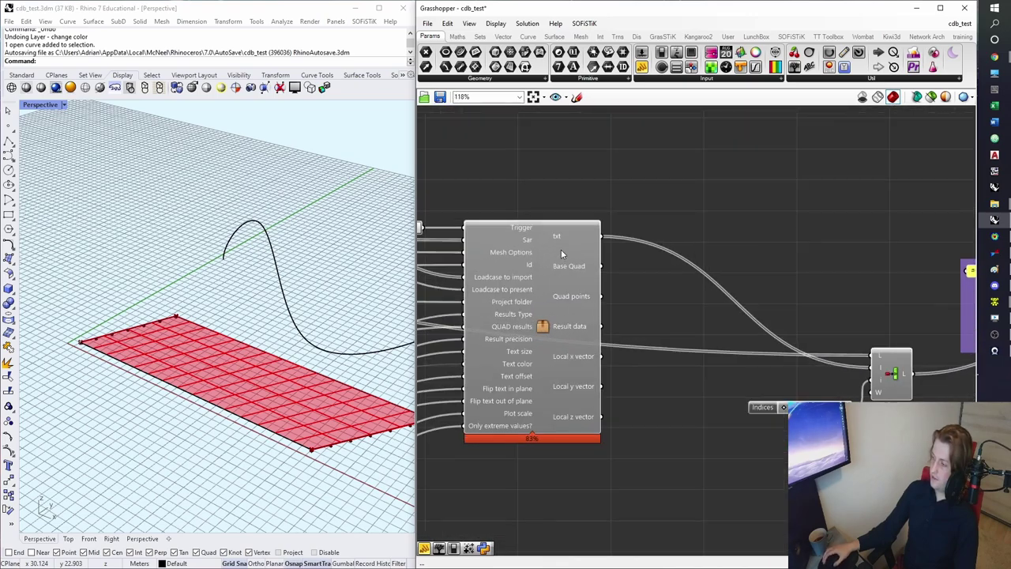
{"action": "double_click", "coordinate": [698, 196]}
{"action": "type", "text": "//"}
{"action": "key", "text": "Return"}
{"action": "left_click_drag", "start_coordinate": [603, 236], "coordinate": [901, 365]}
{"action": "scroll", "coordinate": [948, 189], "scroll_direction": "up", "scroll_amount": 2}
{"action": "scroll", "coordinate": [871, 168], "scroll_direction": "down", "scroll_amount": 1}
{"action": "left_click_drag", "start_coordinate": [871, 168], "coordinate": [872, 220]}
{"action": "left_click", "coordinate": [794, 234]}
{"action": "key", "text": "Delete"}
{"action": "right_click_drag", "start_coordinate": [430, 283], "coordinate": [595, 272]}
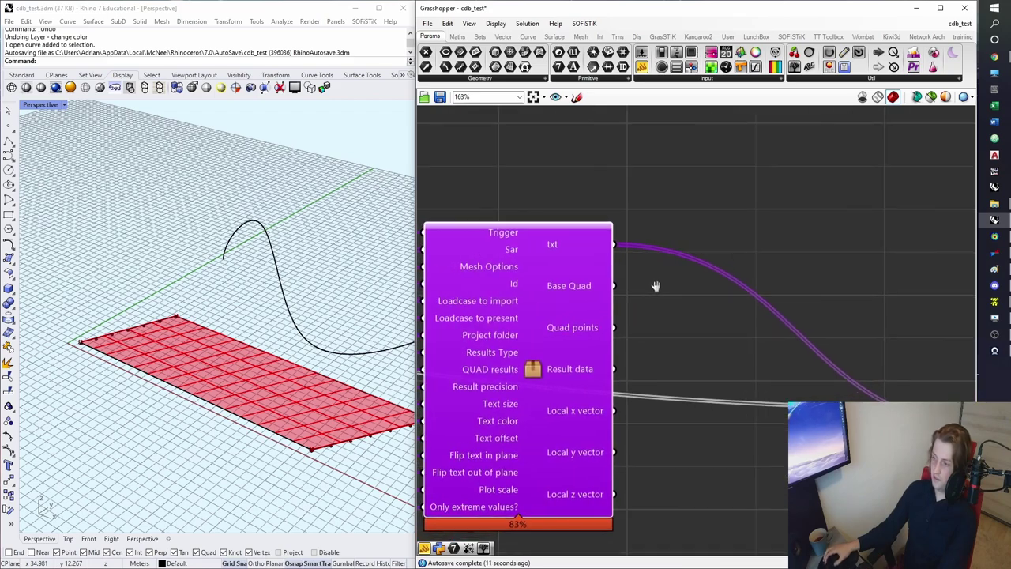
- Switch to the SOFiSTiK Text Editor, reload cdb_test.dat, and display its module tree wide enough to read the block names
{"action": "scroll", "coordinate": [601, 254], "scroll_direction": "down", "scroll_amount": 2}
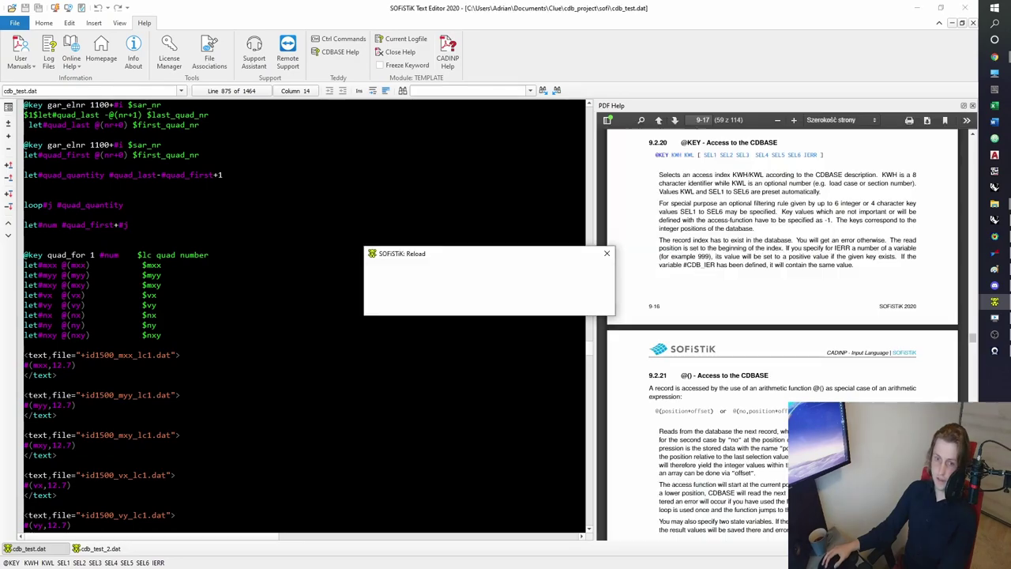
{"action": "left_click", "coordinate": [543, 304]}
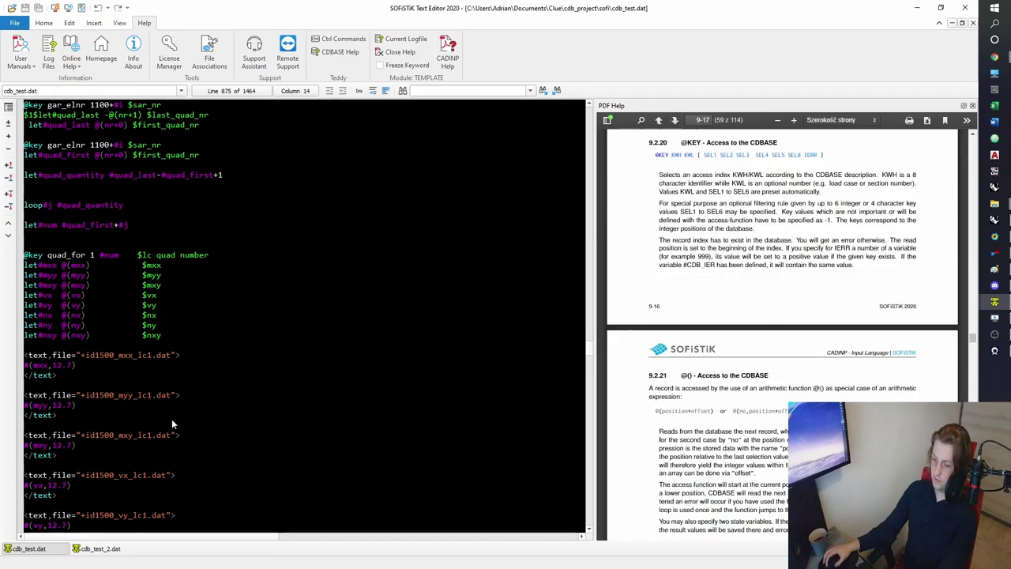
{"action": "scroll", "coordinate": [230, 356], "scroll_direction": "up", "scroll_amount": 5}
{"action": "left_click", "coordinate": [7, 108]}
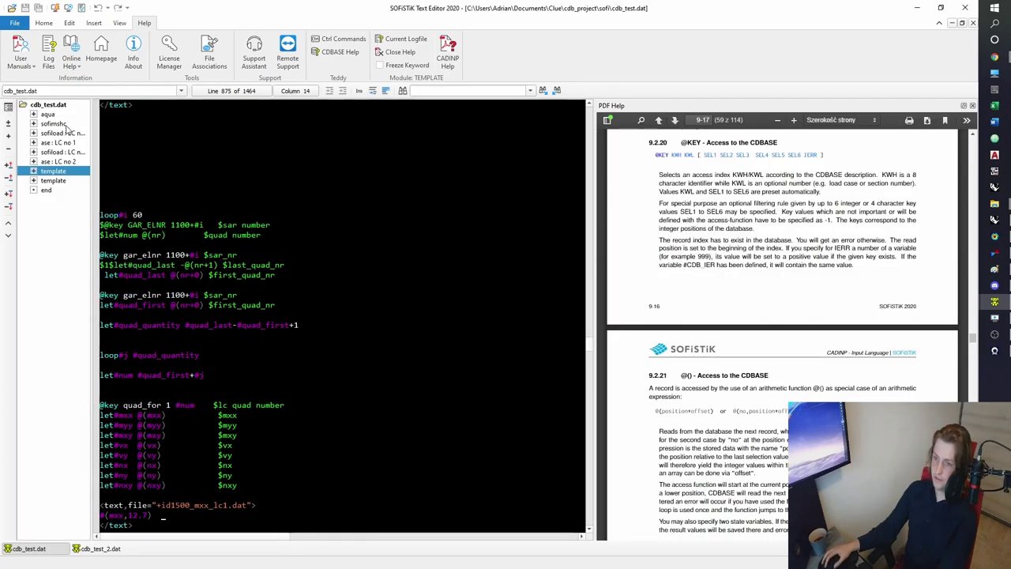
{"action": "left_click_drag", "start_coordinate": [93, 139], "coordinate": [159, 138]}
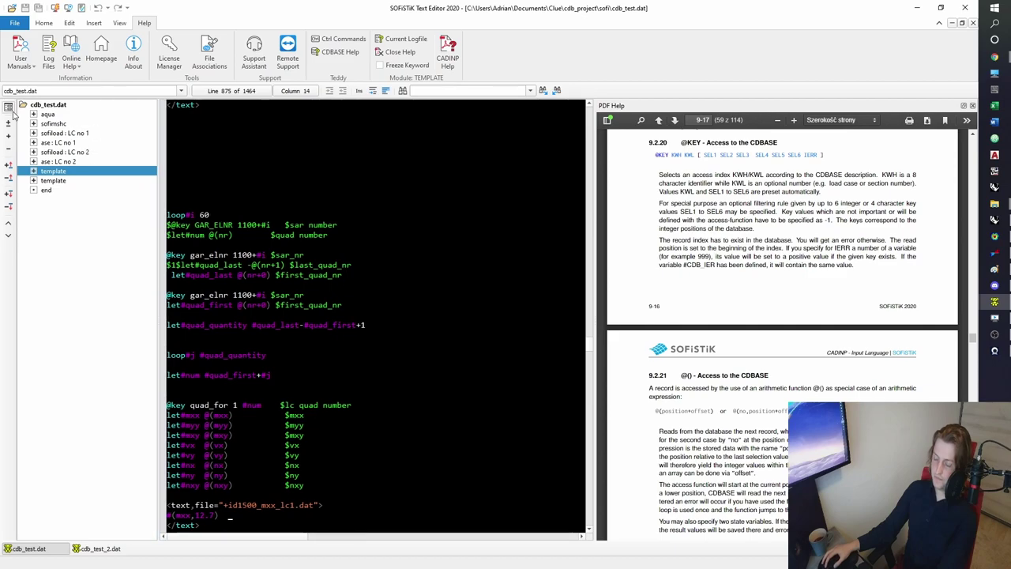
- Examine the module tree of cdb_test.dat in order, from aqua and sofimshc through the sofiload and ase load cases to both template blocks
{"action": "left_click", "coordinate": [52, 115]}
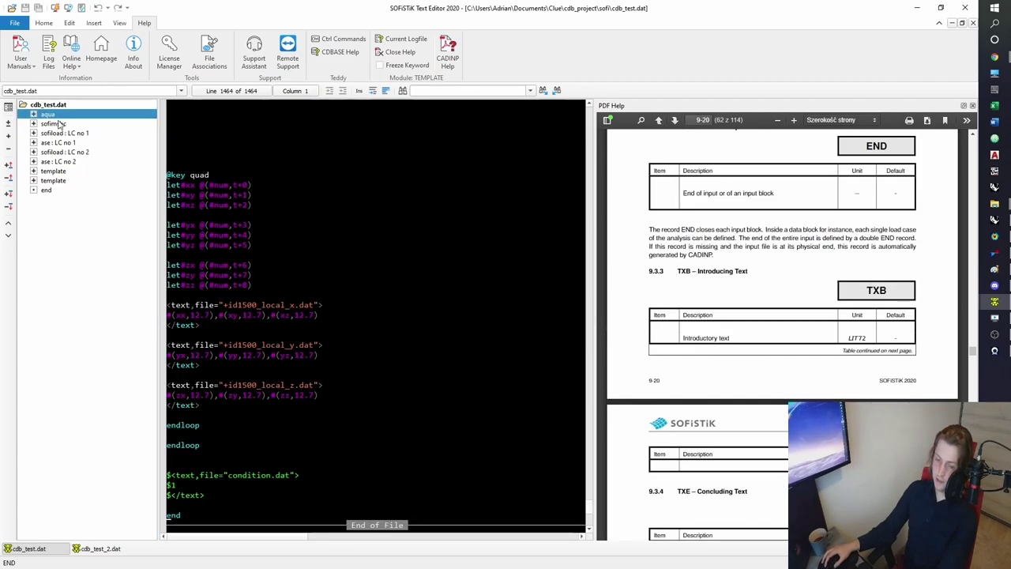
{"action": "left_click", "coordinate": [62, 124]}
{"action": "left_click", "coordinate": [76, 134]}
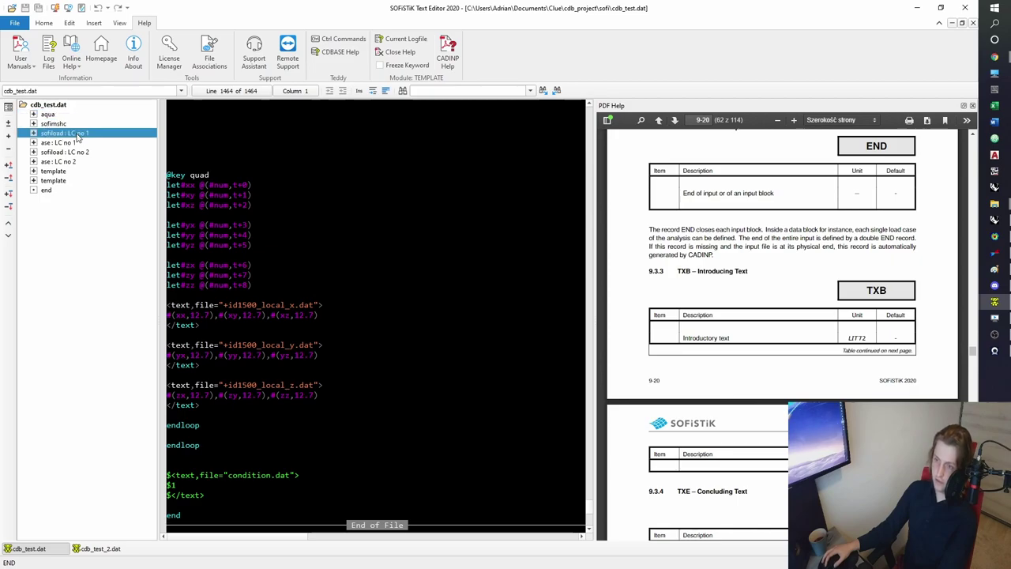
{"action": "left_click", "coordinate": [73, 143]}
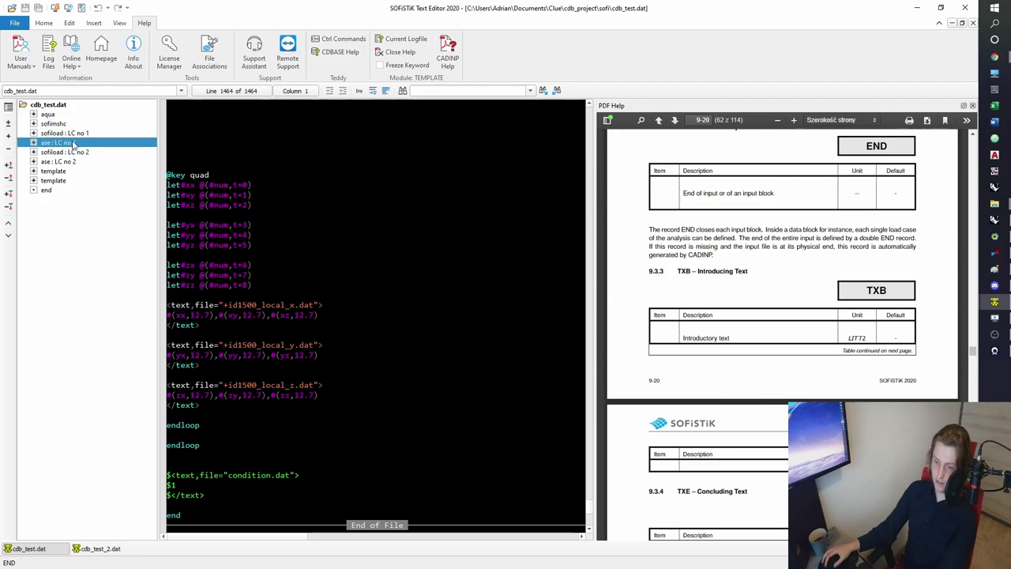
{"action": "left_click", "coordinate": [75, 153]}
{"action": "left_click", "coordinate": [71, 162]}
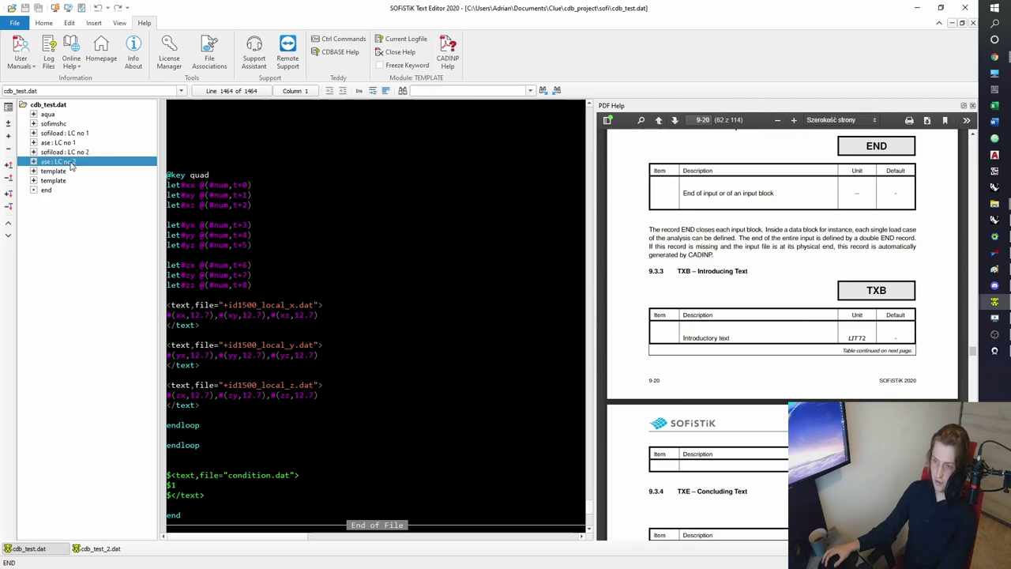
{"action": "left_click", "coordinate": [65, 173]}
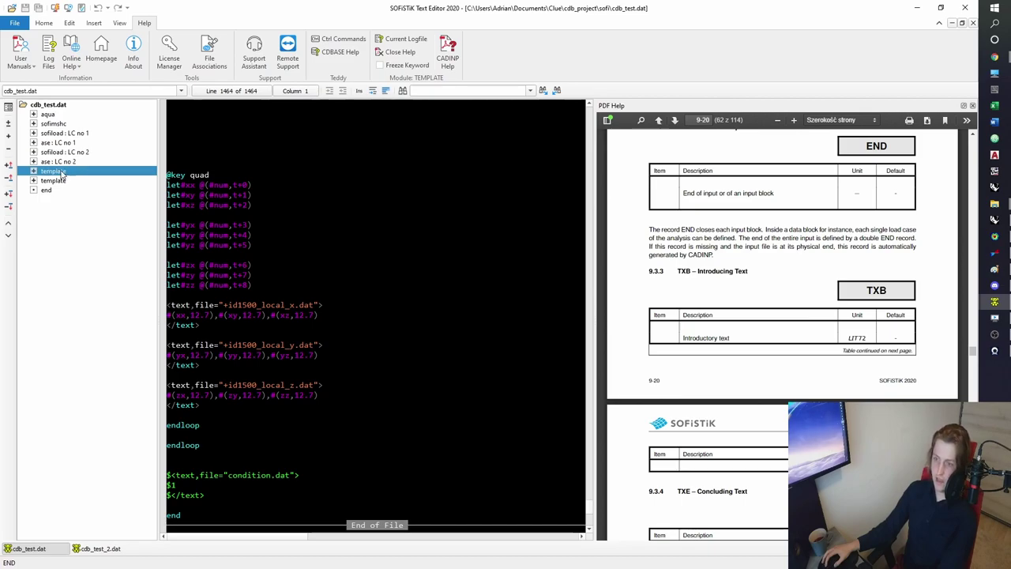
{"action": "left_click", "coordinate": [60, 181]}
{"action": "left_click", "coordinate": [60, 172]}
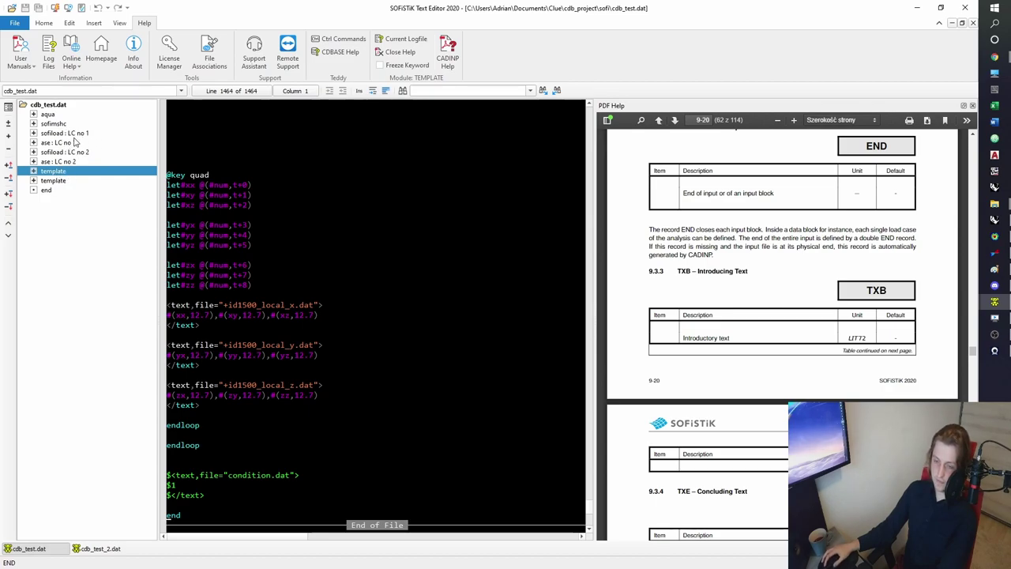
{"action": "left_click", "coordinate": [57, 181]}
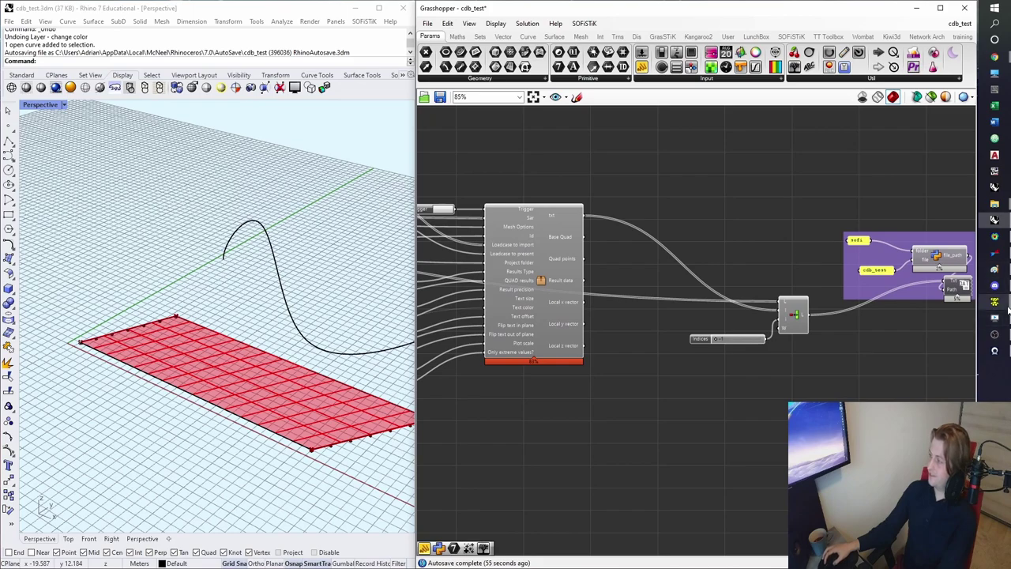
- Return to cdb_test.dat in the SOFiSTiK Text Editor, calculate it, close the calculation window, and go back to Grasshopper
{"action": "mouse_move", "coordinate": [994, 302]}
{"action": "left_click", "coordinate": [920, 266]}
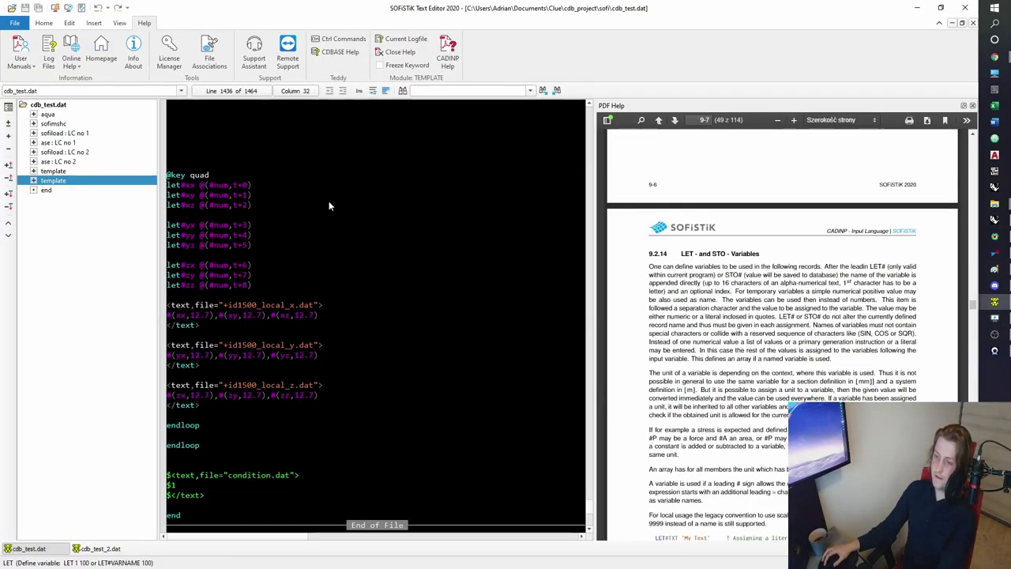
{"action": "left_click", "coordinate": [367, 234]}
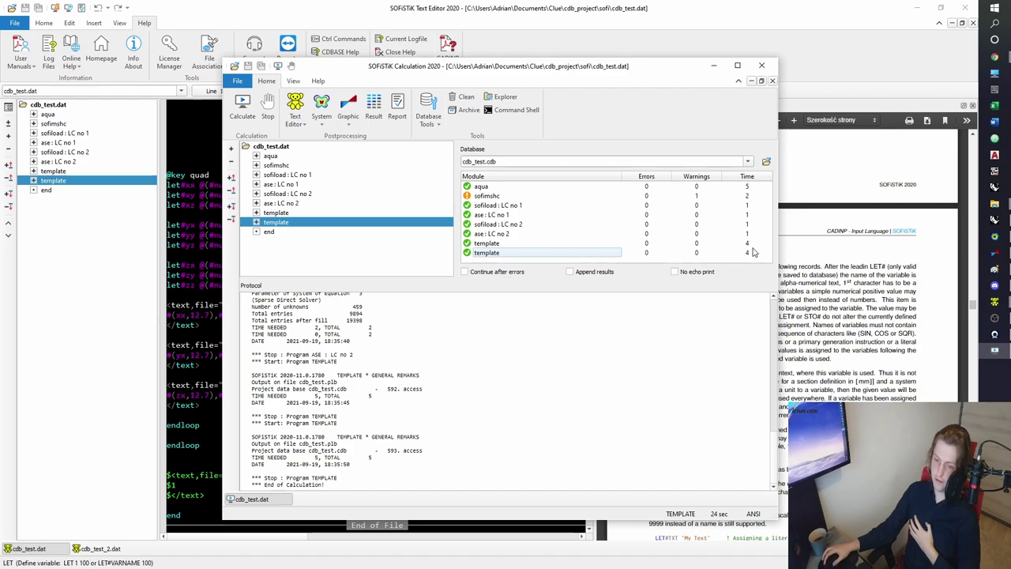
{"action": "left_click", "coordinate": [761, 64]}
{"action": "left_click", "coordinate": [917, 8]}
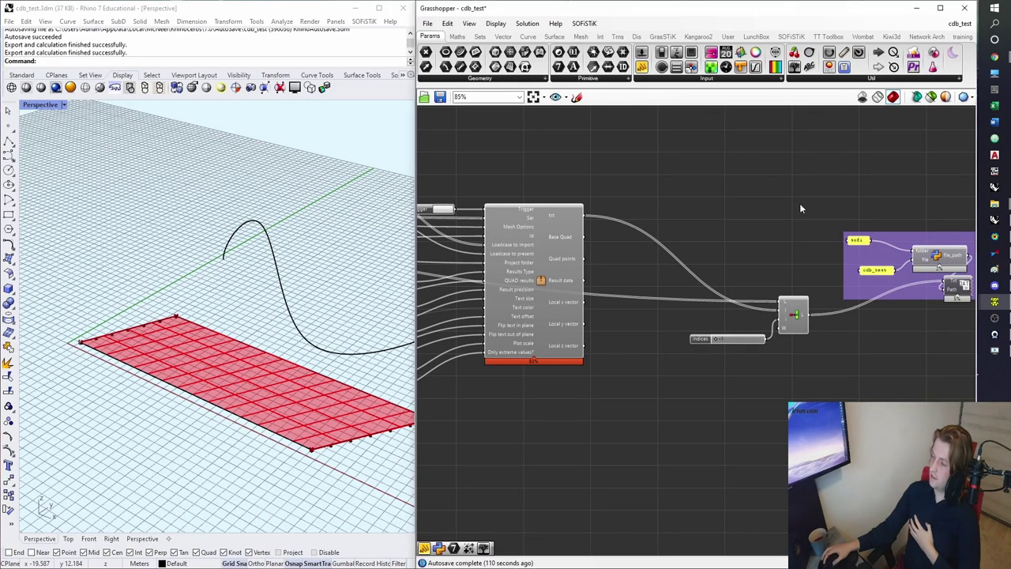
- Turn on the contents preview of the QUAD import v2 cluster so its results are drawn in Rhino
{"action": "scroll", "coordinate": [800, 208], "scroll_direction": "down", "scroll_amount": 3}
{"action": "scroll", "coordinate": [736, 337], "scroll_direction": "up", "scroll_amount": 5}
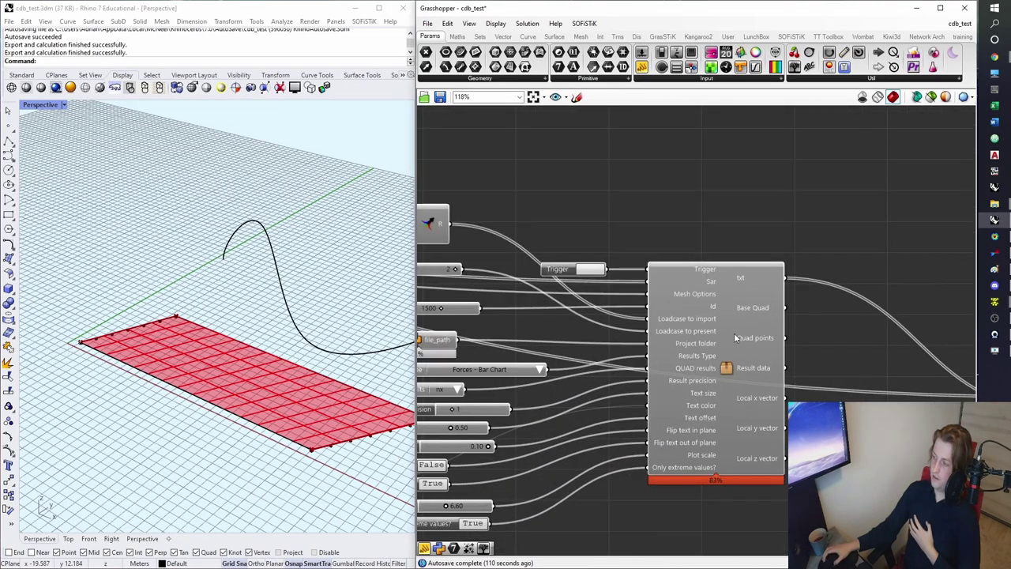
{"action": "right_click", "coordinate": [725, 340]}
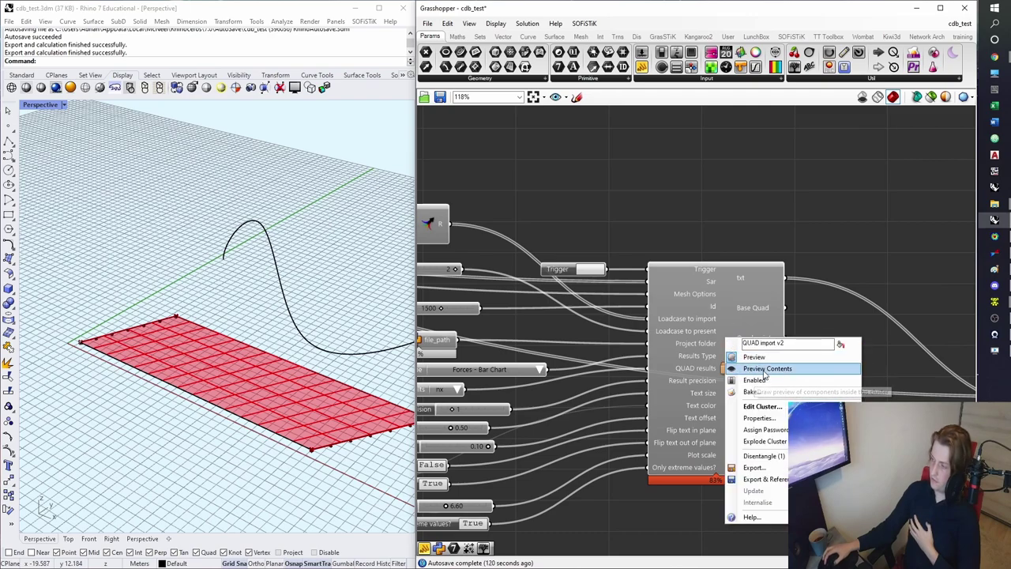
{"action": "left_click", "coordinate": [775, 370]}
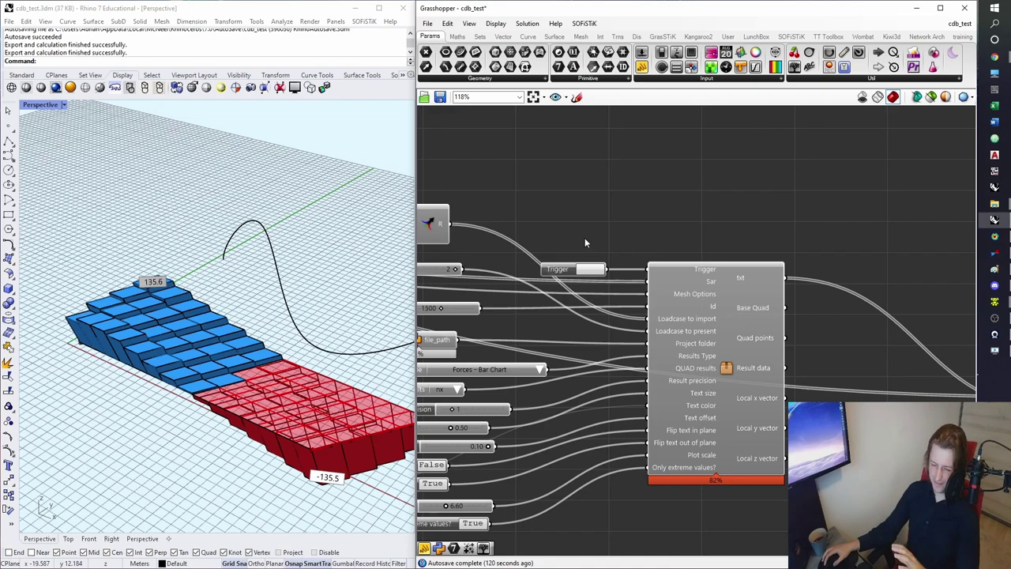
- Examine the quad import cluster's inputs, from the load case and id sliders to the result type, text and plot scale settings
{"action": "right_click_drag", "start_coordinate": [584, 238], "coordinate": [607, 224]}
{"action": "right_click_drag", "start_coordinate": [607, 275], "coordinate": [648, 250]}
{"action": "scroll", "coordinate": [590, 208], "scroll_direction": "up", "scroll_amount": 1}
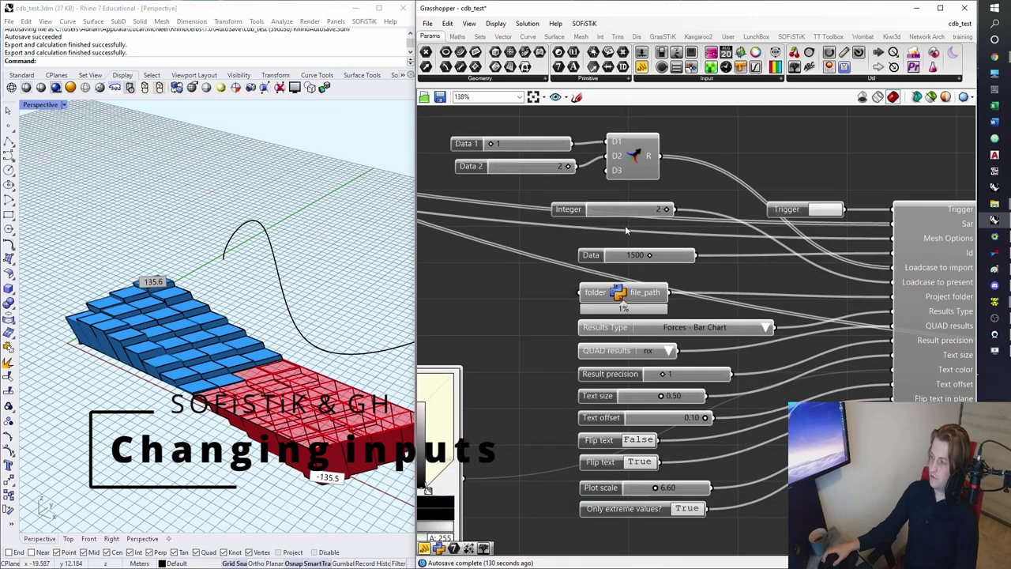
{"action": "right_click_drag", "start_coordinate": [725, 230], "coordinate": [694, 216]}
{"action": "mouse_move", "coordinate": [636, 196]}
{"action": "left_mouse_down"}
{"action": "mouse_move", "coordinate": [543, 204]}
{"action": "mouse_move", "coordinate": [635, 205]}
{"action": "left_mouse_up"}
{"action": "right_click_drag", "start_coordinate": [677, 210], "coordinate": [660, 210]}
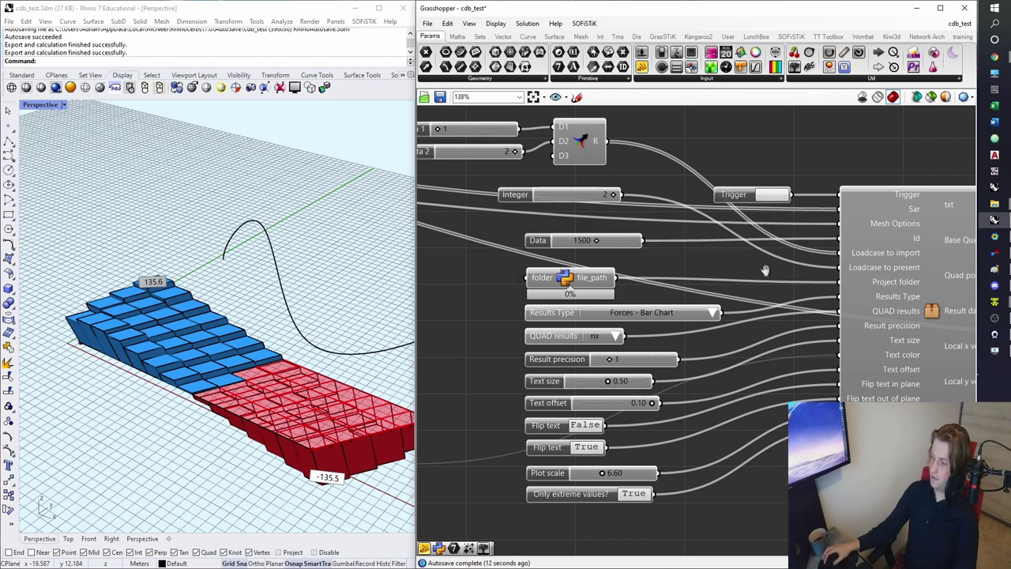
{"action": "right_click_drag", "start_coordinate": [767, 276], "coordinate": [740, 251]}
{"action": "right_click_drag", "start_coordinate": [620, 260], "coordinate": [596, 236]}
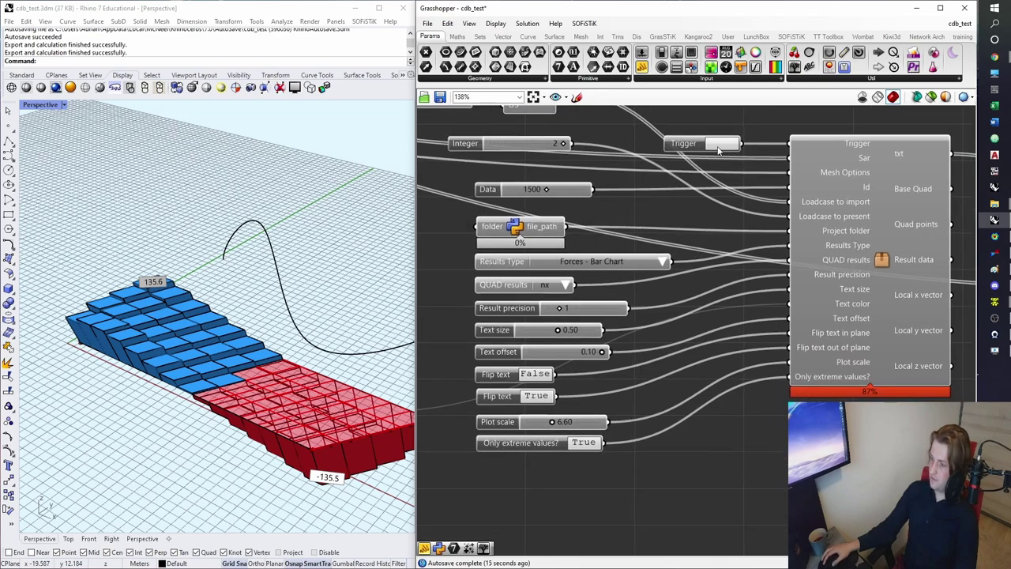
- Fire the cluster's trigger for each new viewing angle of the model so the result labels turn towards the camera
{"action": "right_click_drag", "start_coordinate": [317, 451], "coordinate": [239, 428]}
{"action": "right_click_drag", "start_coordinate": [136, 257], "coordinate": [141, 250]}
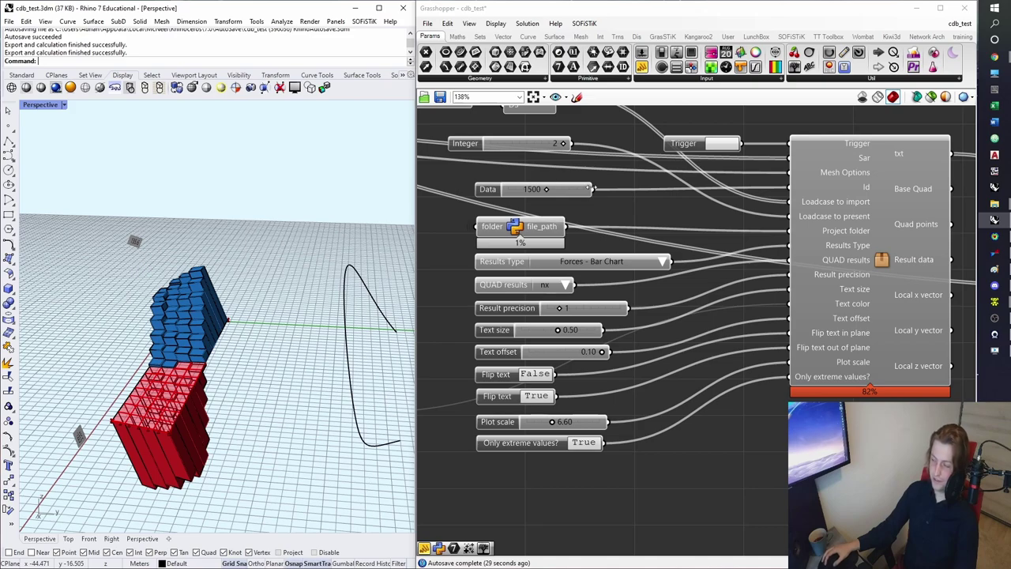
{"action": "left_click", "coordinate": [712, 146]}
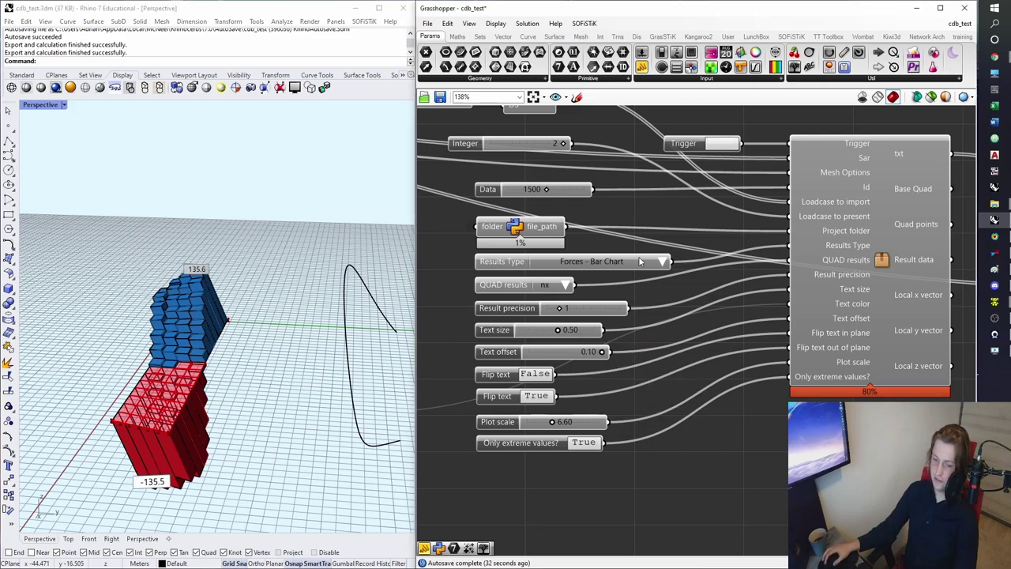
{"action": "left_click", "coordinate": [719, 146]}
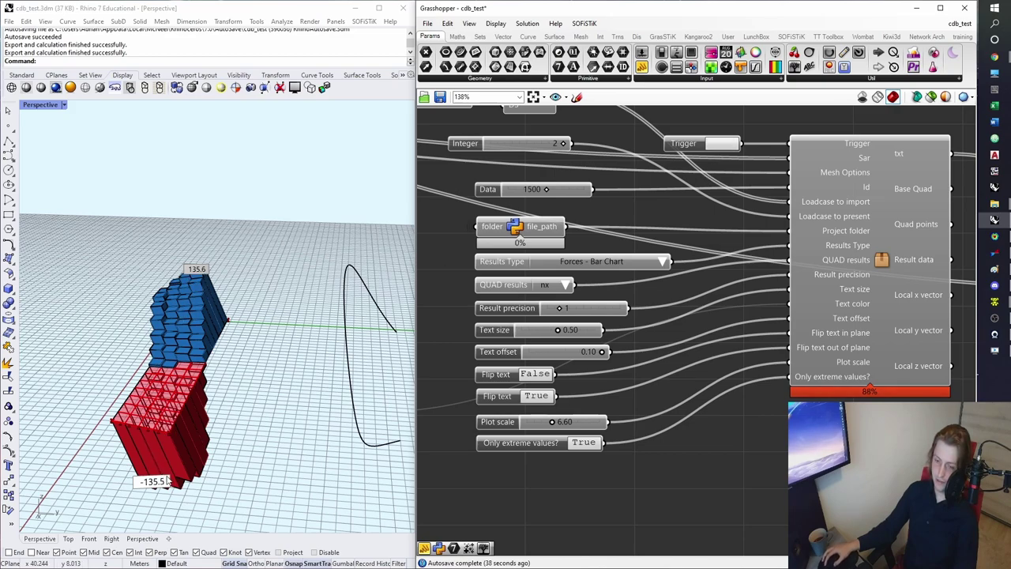
{"action": "right_click_drag", "start_coordinate": [142, 459], "coordinate": [268, 403]}
{"action": "left_click", "coordinate": [715, 145]}
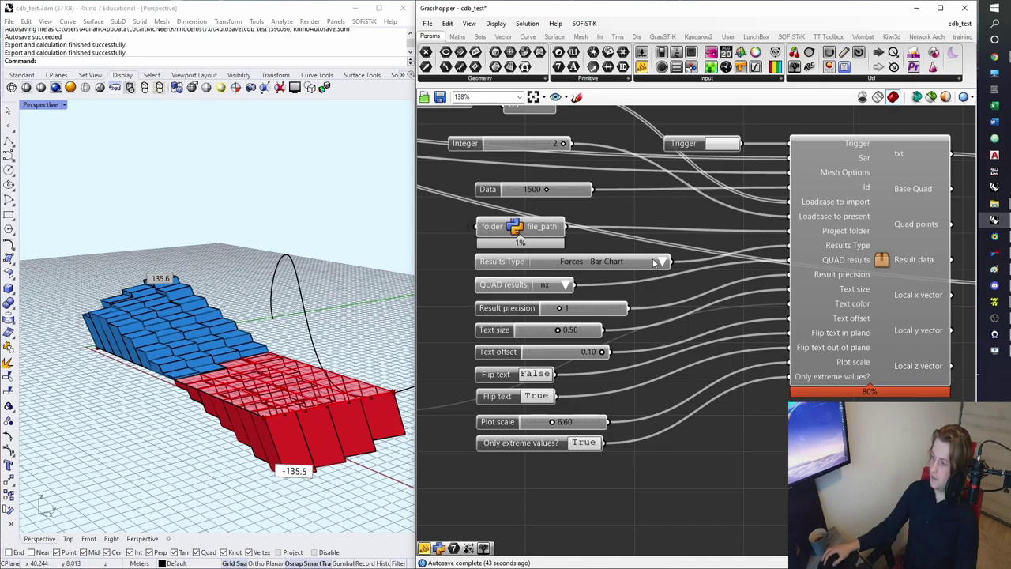
- Set the quad results to mxx and the load case to present to 1, and inspect the bar chart
{"action": "right_click_drag", "start_coordinate": [592, 274], "coordinate": [586, 298]}
{"action": "left_click", "coordinate": [560, 310]}
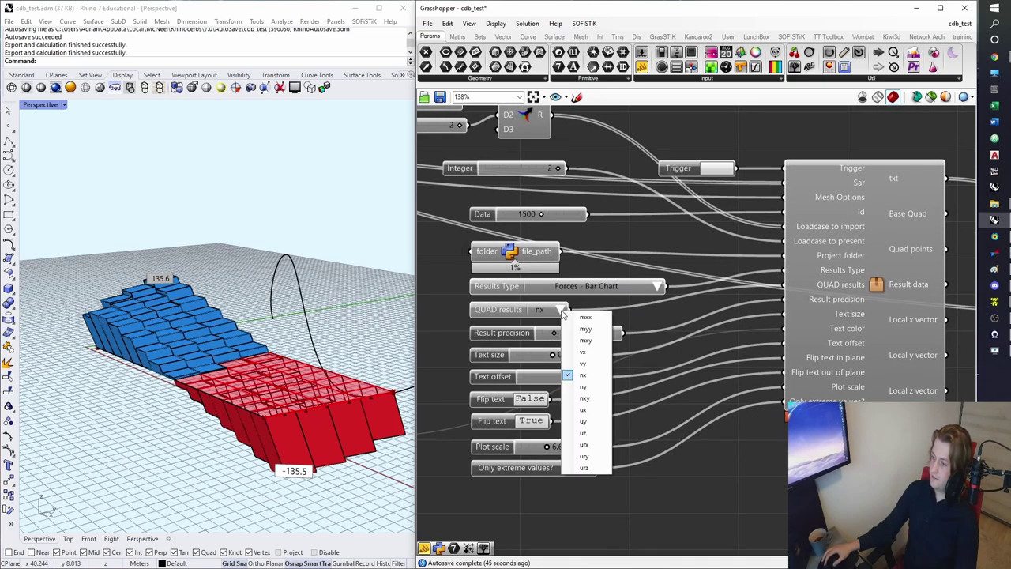
{"action": "left_click", "coordinate": [560, 310]}
{"action": "left_click", "coordinate": [560, 310]}
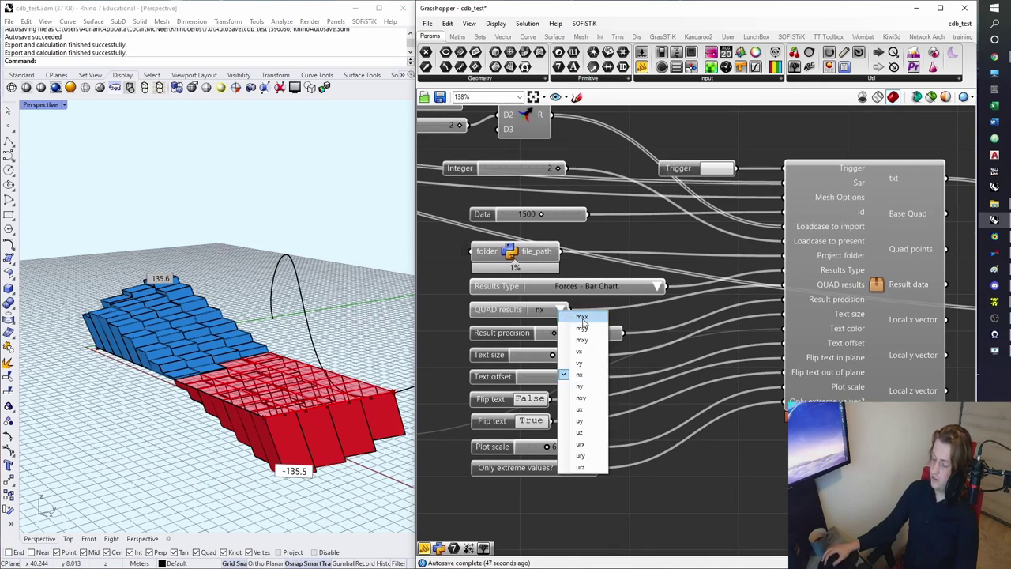
{"action": "left_click", "coordinate": [581, 316]}
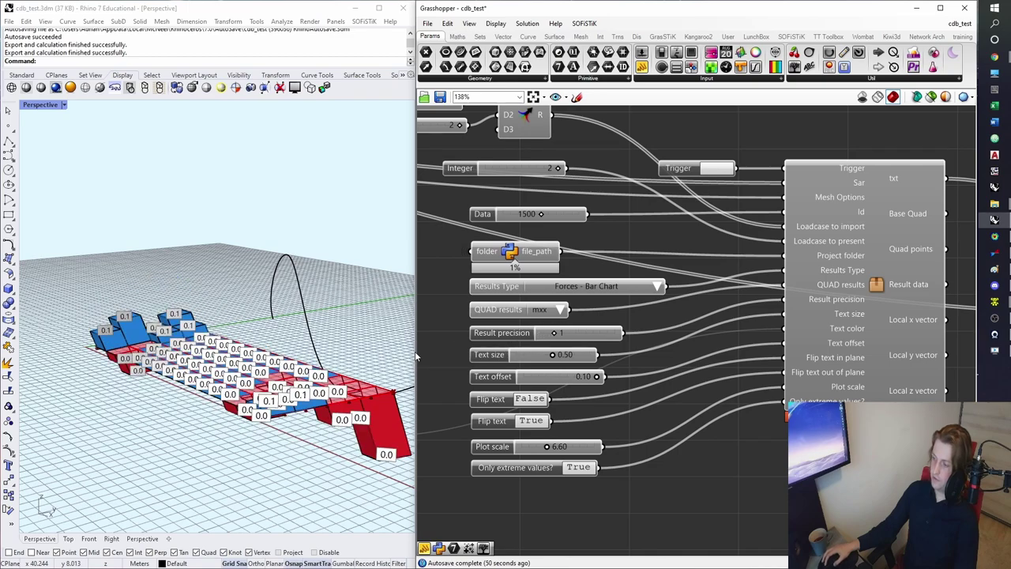
{"action": "left_click_drag", "start_coordinate": [559, 171], "coordinate": [485, 171]}
{"action": "right_click_drag", "start_coordinate": [272, 355], "coordinate": [329, 367]}
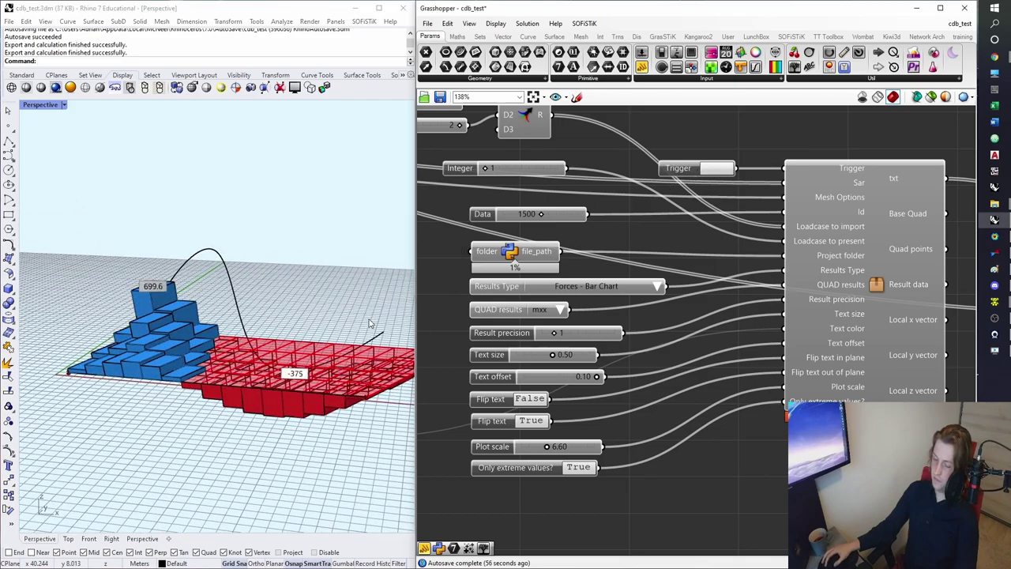
{"action": "right_click_drag", "start_coordinate": [216, 379], "coordinate": [189, 348]}
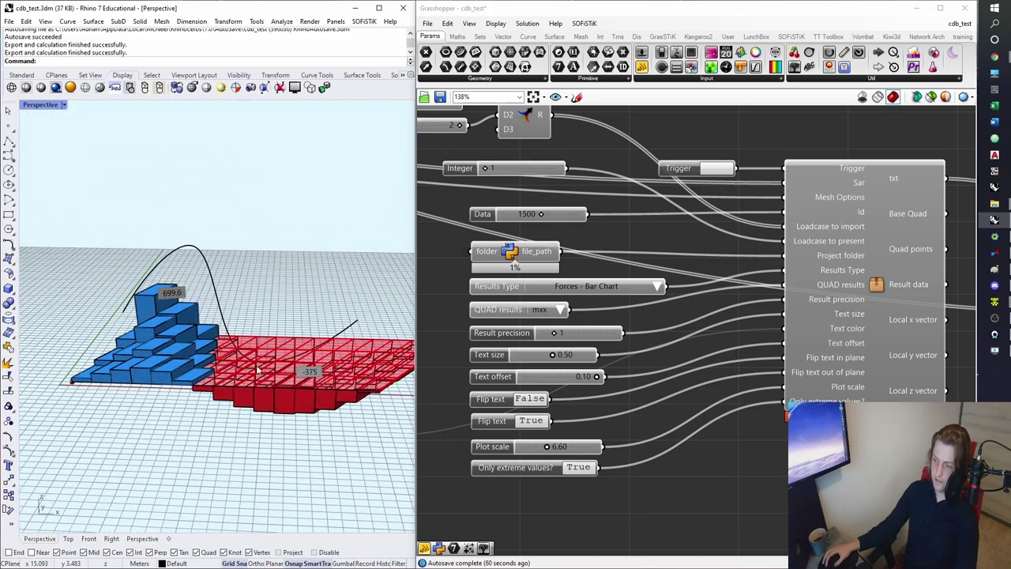
- Show the myy quad results in the bar chart and undo that selection
{"action": "left_click", "coordinate": [560, 309]}
{"action": "left_click", "coordinate": [579, 332]}
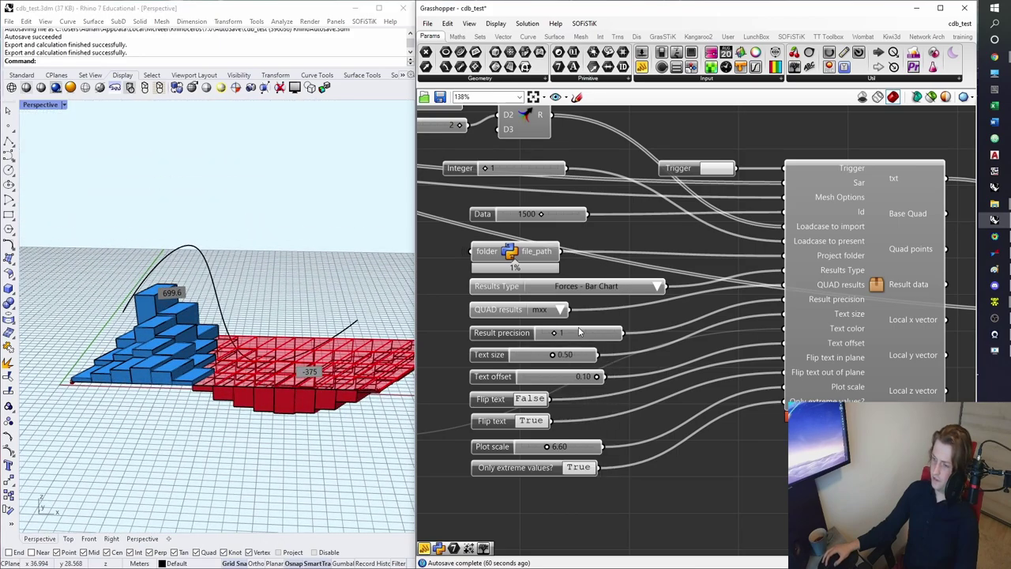
{"action": "left_click", "coordinate": [560, 309]}
{"action": "left_click", "coordinate": [576, 320]}
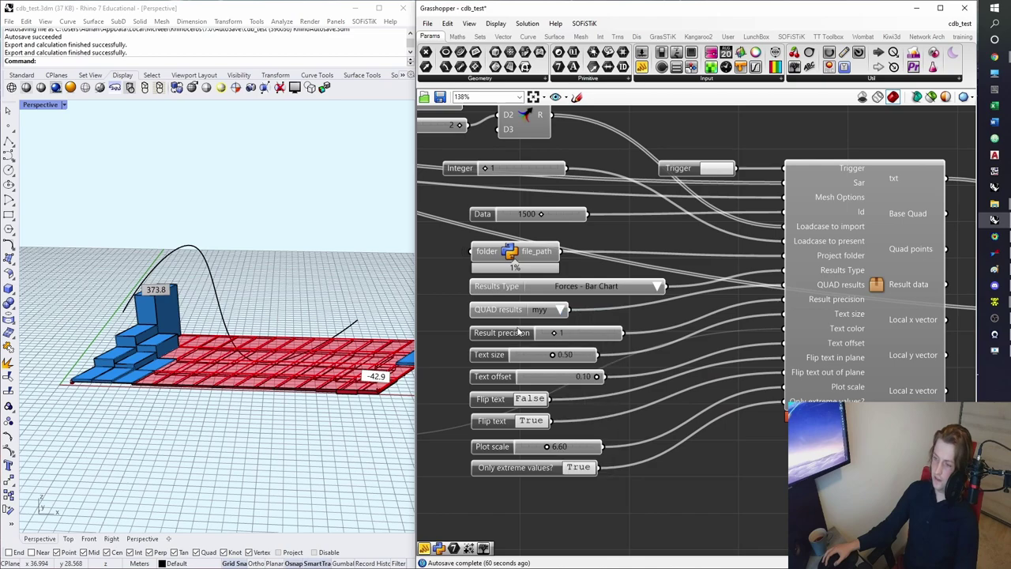
{"action": "key", "text": "ctrl+z"}
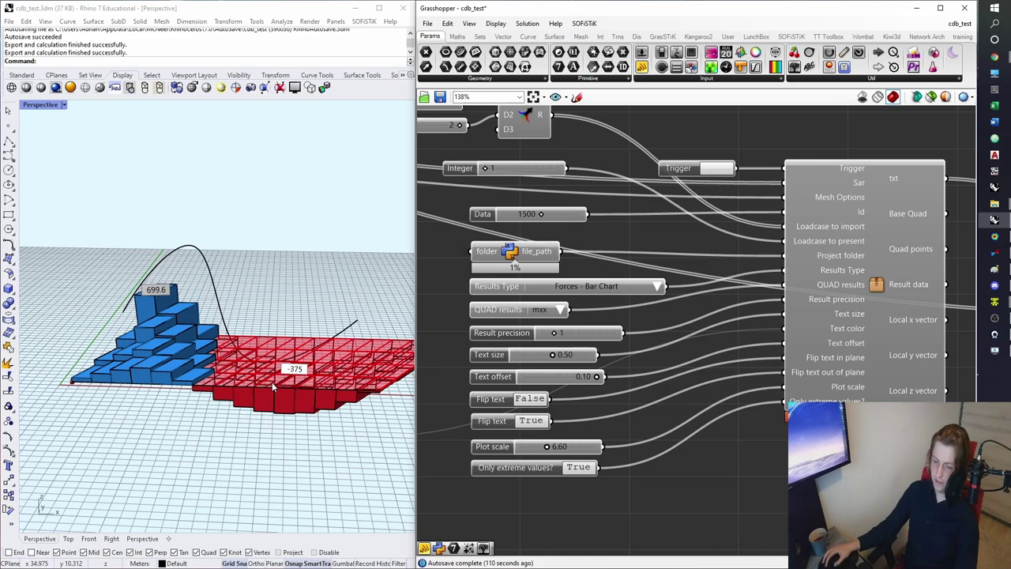
- Go to the component that defines the structural area and set its Flip z toggle to False
{"action": "scroll", "coordinate": [701, 355], "scroll_direction": "down", "scroll_amount": 10}
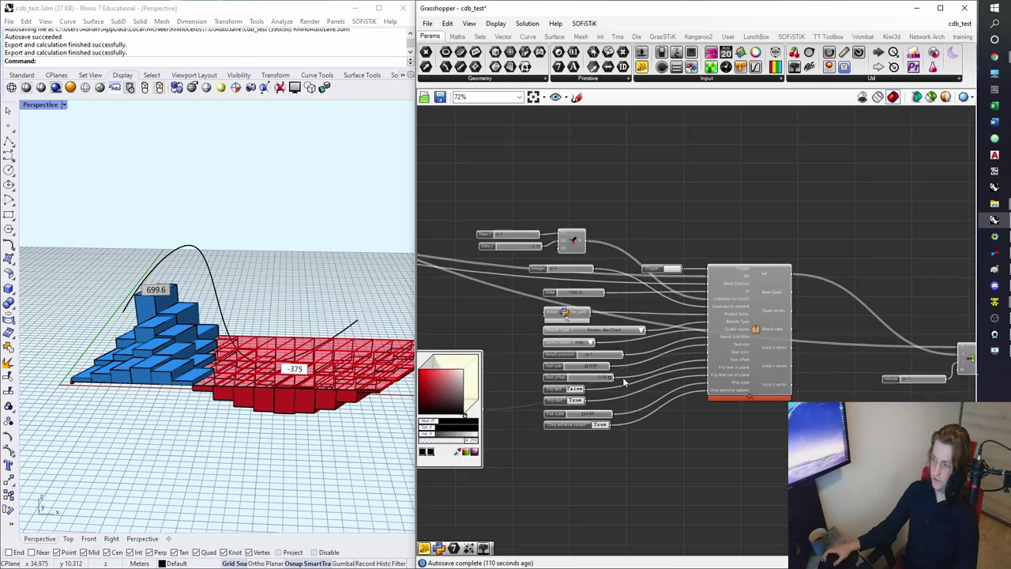
{"action": "scroll", "coordinate": [550, 320], "scroll_direction": "up", "scroll_amount": 12}
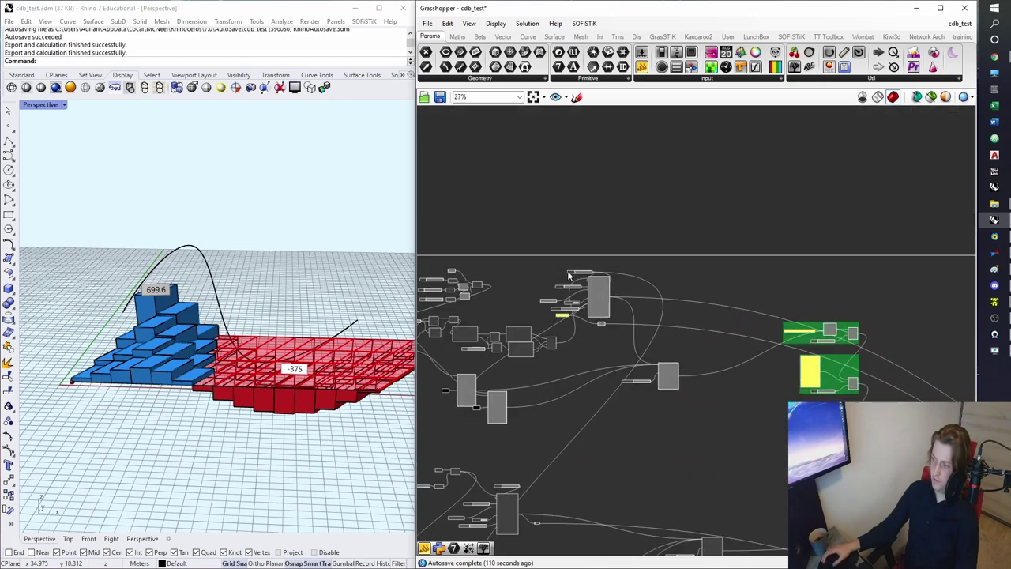
{"action": "right_click_drag", "start_coordinate": [742, 383], "coordinate": [672, 352]}
{"action": "left_click", "coordinate": [823, 339]}
{"action": "left_click", "coordinate": [698, 326]}
{"action": "left_click", "coordinate": [653, 347]}
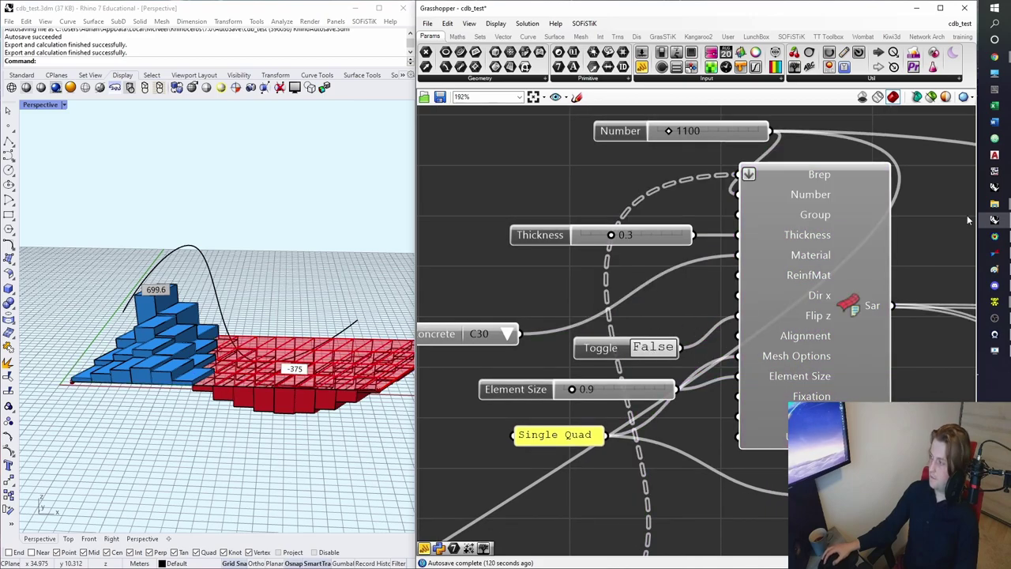
- Switch to the SOFiSTiK Text Editor, recalculate the updated cdb_test.dat, minimize the calculation and editor windows, and return to Grasshopper
{"action": "left_click", "coordinate": [996, 303]}
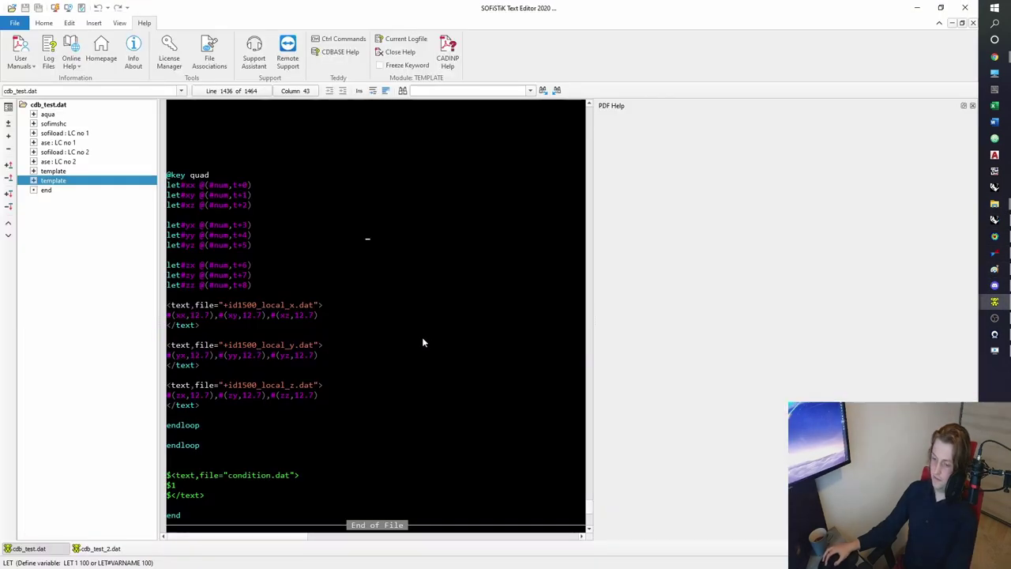
{"action": "left_click", "coordinate": [542, 304]}
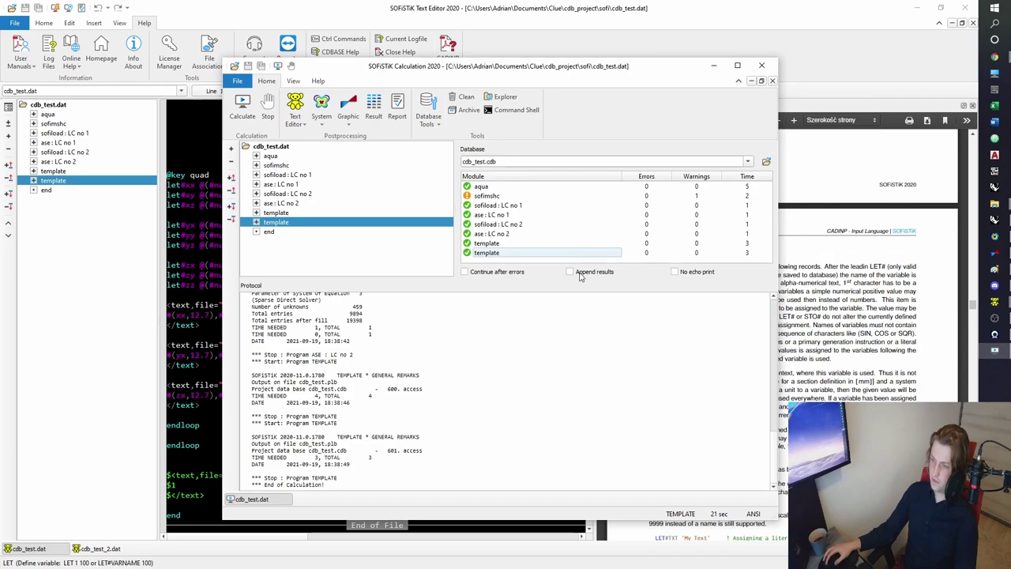
{"action": "left_click", "coordinate": [713, 65]}
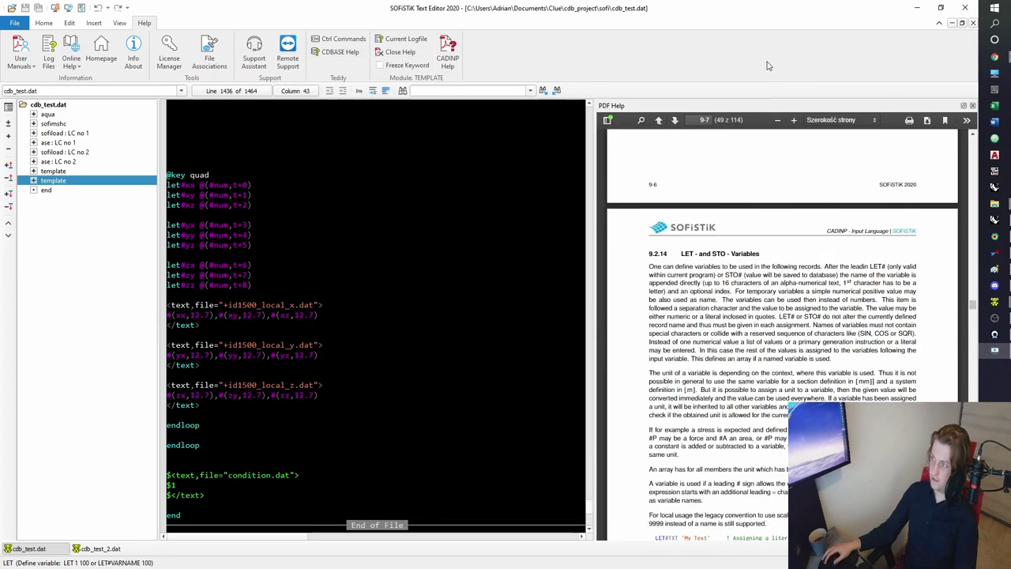
{"action": "left_click", "coordinate": [918, 7]}
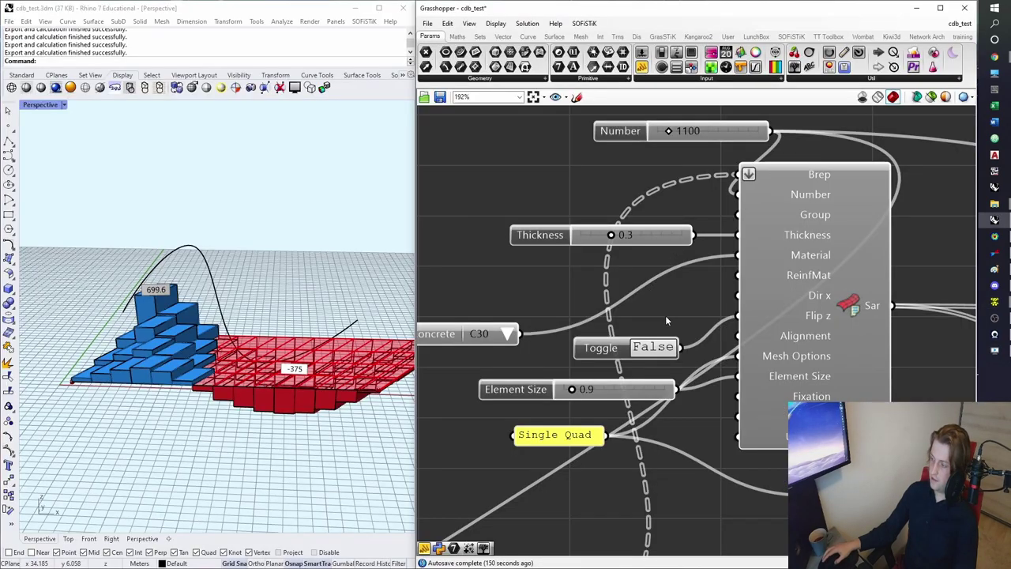
- Go to the quad results component and set its Result precision to 2 and its Text size to 0.48
{"action": "scroll", "coordinate": [665, 321], "scroll_direction": "down", "scroll_amount": 11}
{"action": "right_click_drag", "start_coordinate": [677, 334], "coordinate": [488, 258]}
{"action": "right_click_drag", "start_coordinate": [753, 457], "coordinate": [524, 289]}
{"action": "scroll", "coordinate": [524, 289], "scroll_direction": "down", "scroll_amount": 3}
{"action": "right_click_drag", "start_coordinate": [702, 343], "coordinate": [593, 319]}
{"action": "scroll", "coordinate": [643, 304], "scroll_direction": "up", "scroll_amount": 8}
{"action": "scroll", "coordinate": [684, 279], "scroll_direction": "up", "scroll_amount": 4}
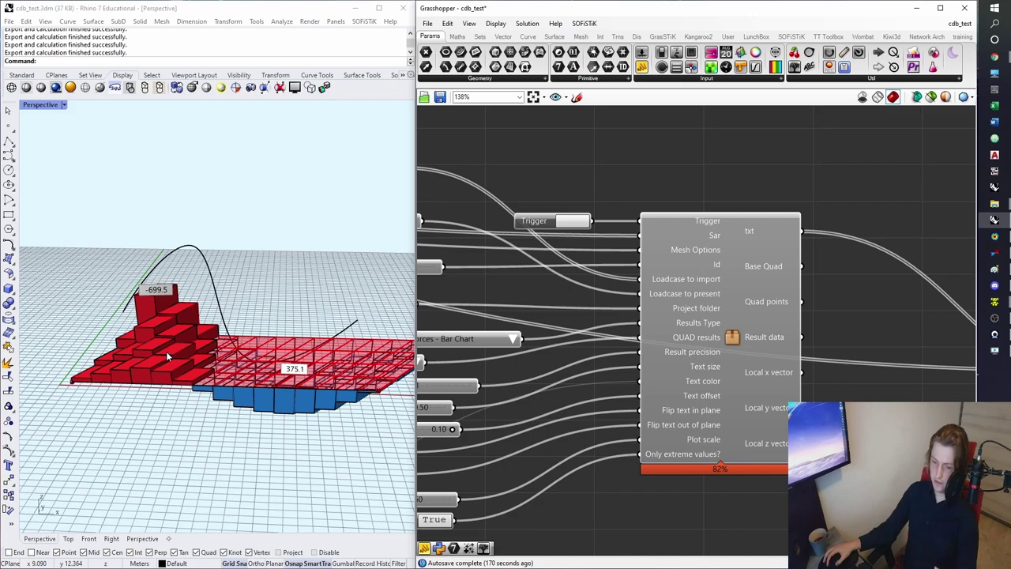
{"action": "right_click_drag", "start_coordinate": [537, 305], "coordinate": [637, 284]}
{"action": "scroll", "coordinate": [536, 308], "scroll_direction": "down", "scroll_amount": 3}
{"action": "scroll", "coordinate": [575, 311], "scroll_direction": "up", "scroll_amount": 2}
{"action": "right_click_drag", "start_coordinate": [571, 341], "coordinate": [567, 292]}
{"action": "scroll", "coordinate": [566, 292], "scroll_direction": "up", "scroll_amount": 3}
{"action": "mouse_move", "coordinate": [567, 304]}
{"action": "left_mouse_down"}
{"action": "mouse_move", "coordinate": [613, 309]}
{"action": "mouse_move", "coordinate": [574, 309]}
{"action": "mouse_move", "coordinate": [603, 309]}
{"action": "mouse_move", "coordinate": [584, 309]}
{"action": "left_mouse_up"}
{"action": "right_click_drag", "start_coordinate": [623, 350], "coordinate": [575, 322]}
{"action": "mouse_move", "coordinate": [564, 307]}
{"action": "left_mouse_down"}
{"action": "mouse_move", "coordinate": [538, 306]}
{"action": "mouse_move", "coordinate": [572, 306]}
{"action": "mouse_move", "coordinate": [559, 305]}
{"action": "left_mouse_up"}
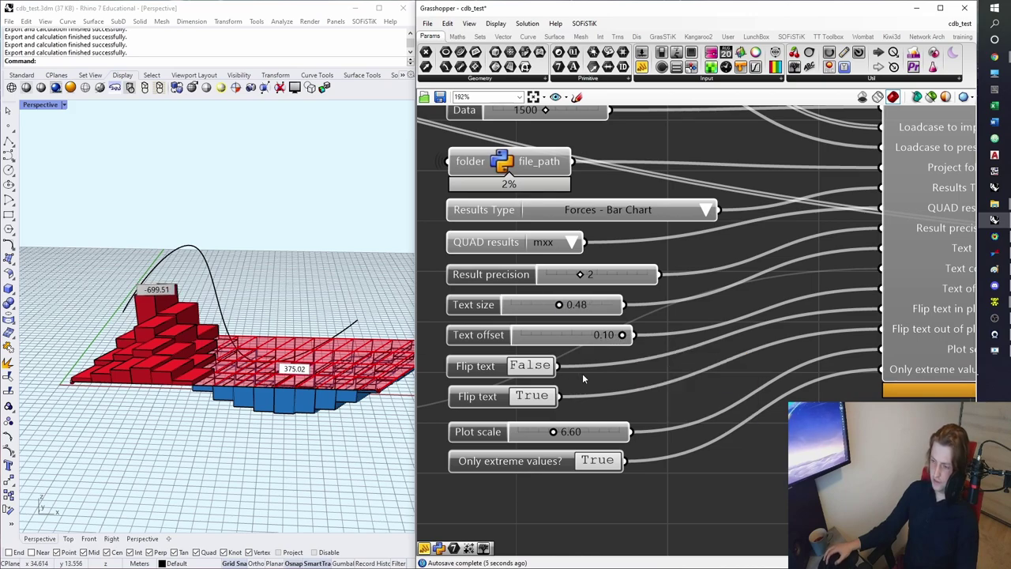
- Try both Flip text toggles, in plane and out of plane, and switch each one back
{"action": "left_click", "coordinate": [539, 372]}
{"action": "left_click", "coordinate": [534, 376]}
{"action": "left_click", "coordinate": [536, 397]}
{"action": "left_click", "coordinate": [535, 397]}
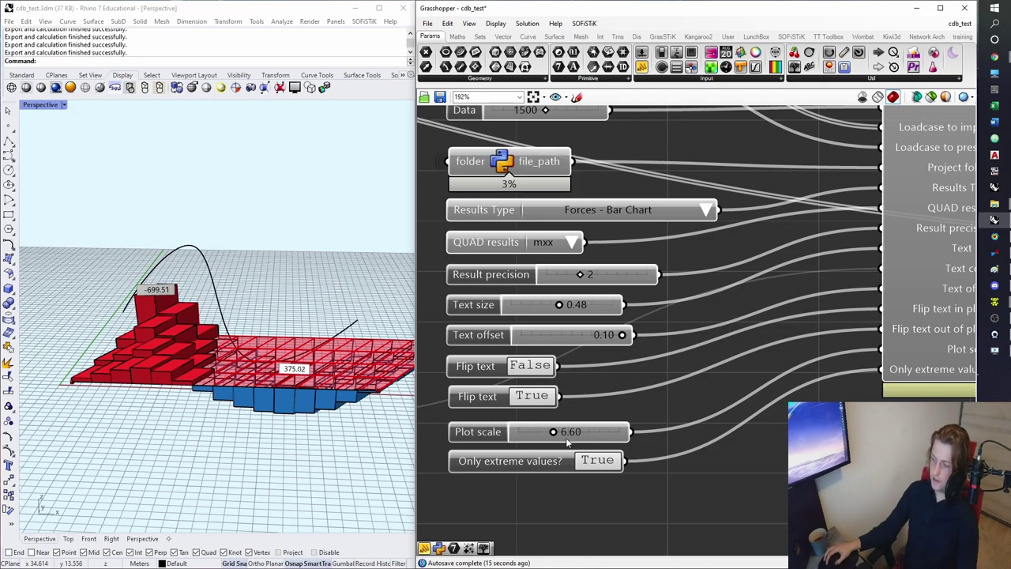
- Set the Plot scale of the bar chart to 7.89
{"action": "right_click_drag", "start_coordinate": [566, 440], "coordinate": [563, 415]}
{"action": "mouse_move", "coordinate": [550, 408]}
{"action": "left_mouse_down"}
{"action": "mouse_move", "coordinate": [566, 414]}
{"action": "mouse_move", "coordinate": [553, 417]}
{"action": "left_mouse_up"}
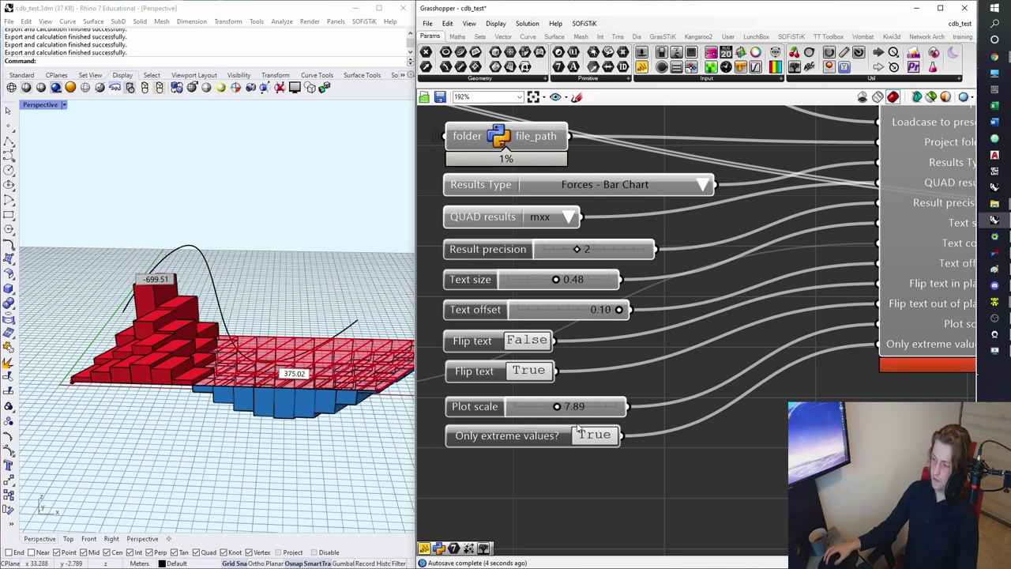
{"action": "right_click_drag", "start_coordinate": [689, 440], "coordinate": [652, 429]}
- Set Only extreme values to False, orbit the Rhino view, and trigger an update of the value labels
{"action": "left_click", "coordinate": [483, 432]}
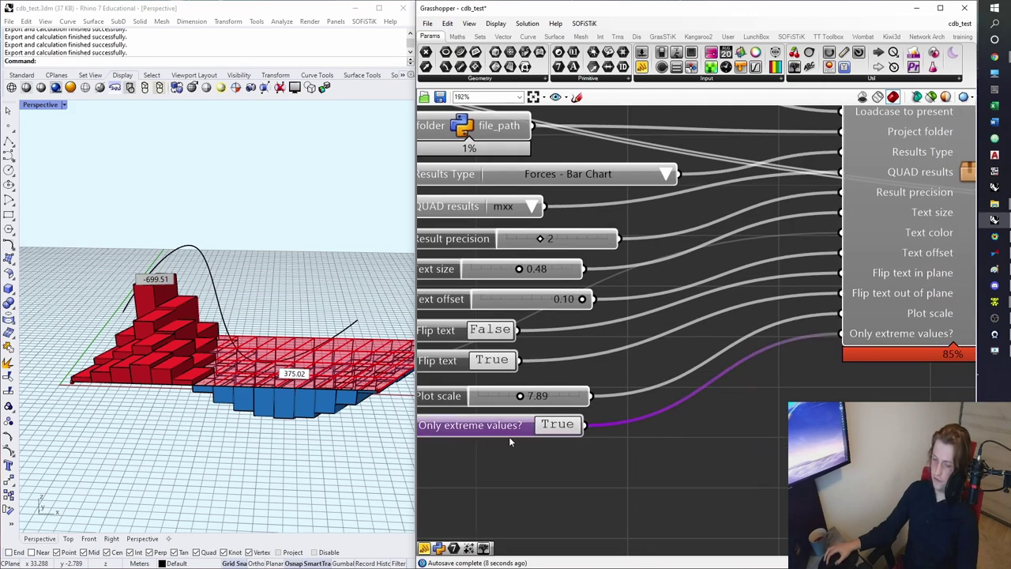
{"action": "double_click", "coordinate": [552, 426]}
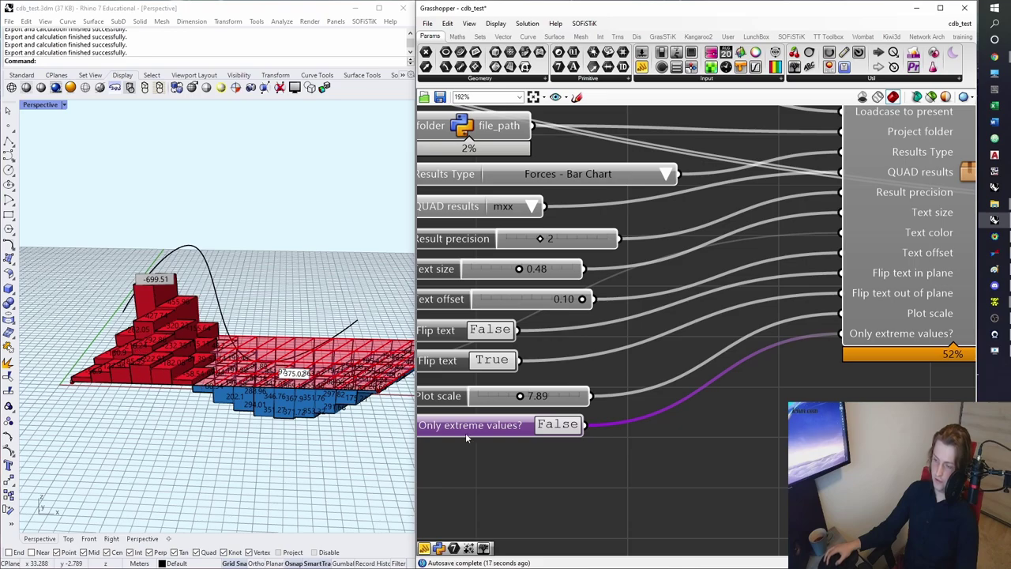
{"action": "right_click_drag", "start_coordinate": [598, 339], "coordinate": [589, 369]}
{"action": "left_click", "coordinate": [342, 407]}
{"action": "right_click_drag", "start_coordinate": [342, 407], "coordinate": [300, 443]}
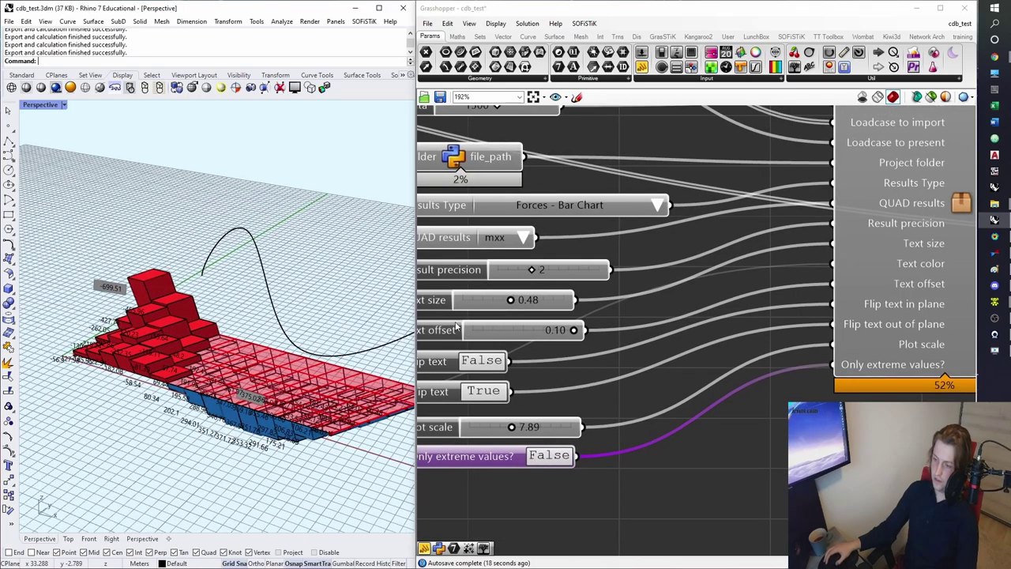
{"action": "right_click_drag", "start_coordinate": [598, 195], "coordinate": [570, 328]}
{"action": "left_click", "coordinate": [707, 178]}
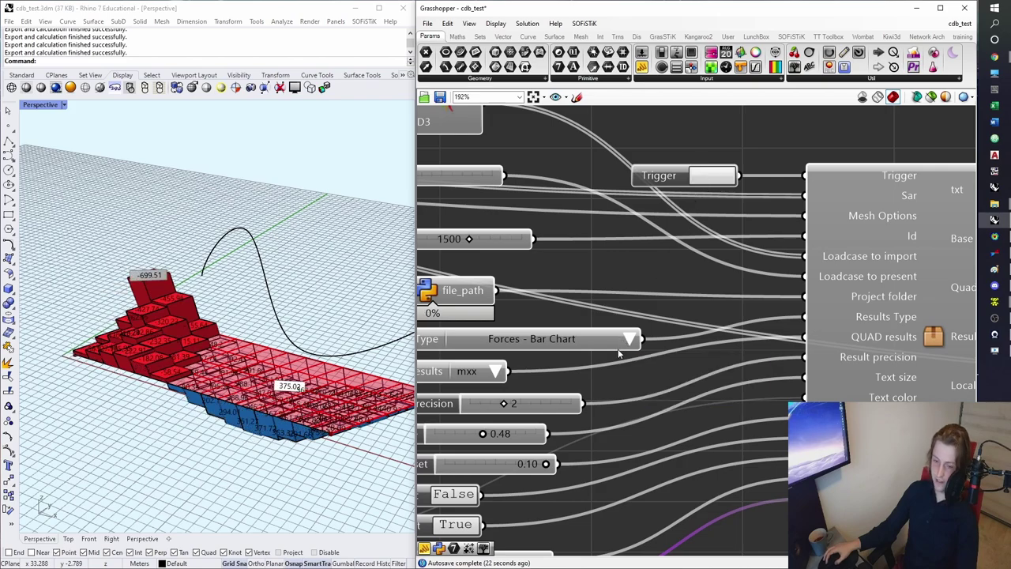
- Set Only extreme values to True and trigger a label update after orbiting the Rhino view back
{"action": "right_click_drag", "start_coordinate": [631, 384], "coordinate": [671, 230]}
{"action": "double_click", "coordinate": [570, 435]}
{"action": "right_click_drag", "start_coordinate": [284, 331], "coordinate": [348, 312]}
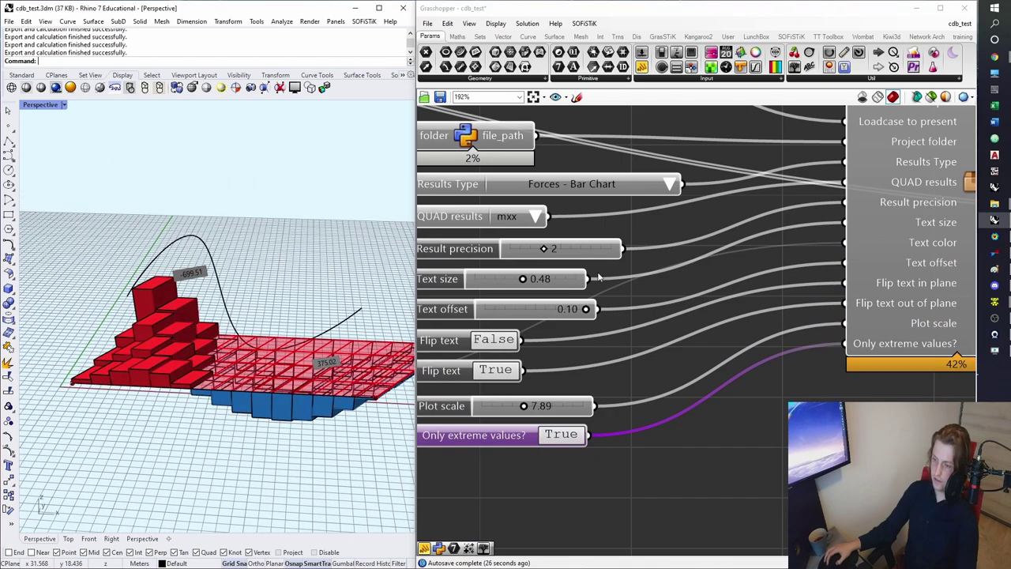
{"action": "right_click_drag", "start_coordinate": [576, 294], "coordinate": [515, 418]}
{"action": "left_click", "coordinate": [686, 152]}
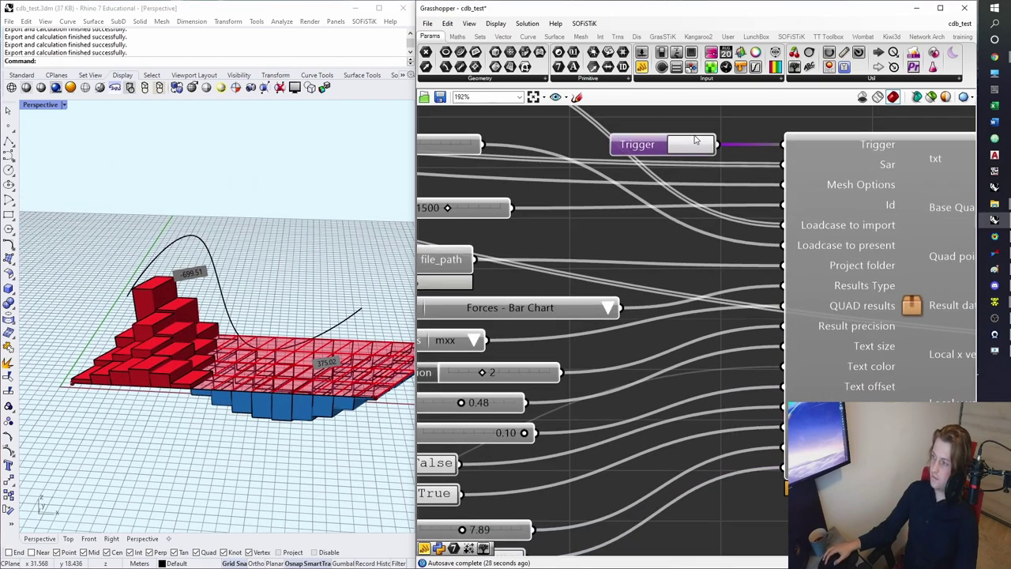
- Present the myy, vx and vy quad results one after another in the bar chart, ending with nx
{"action": "right_click_drag", "start_coordinate": [477, 340], "coordinate": [603, 304]}
{"action": "left_click", "coordinate": [604, 305]}
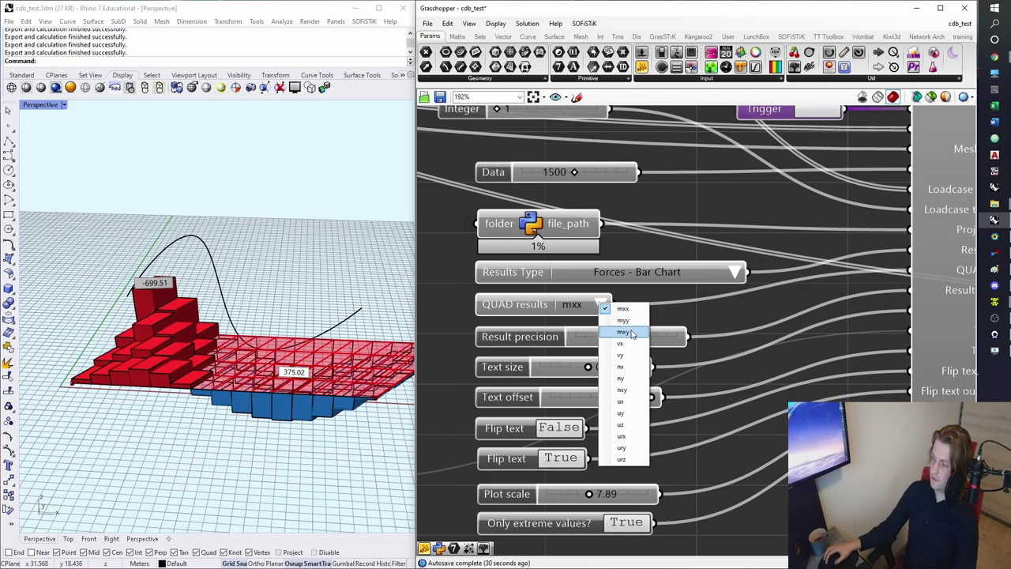
{"action": "left_click", "coordinate": [625, 332]}
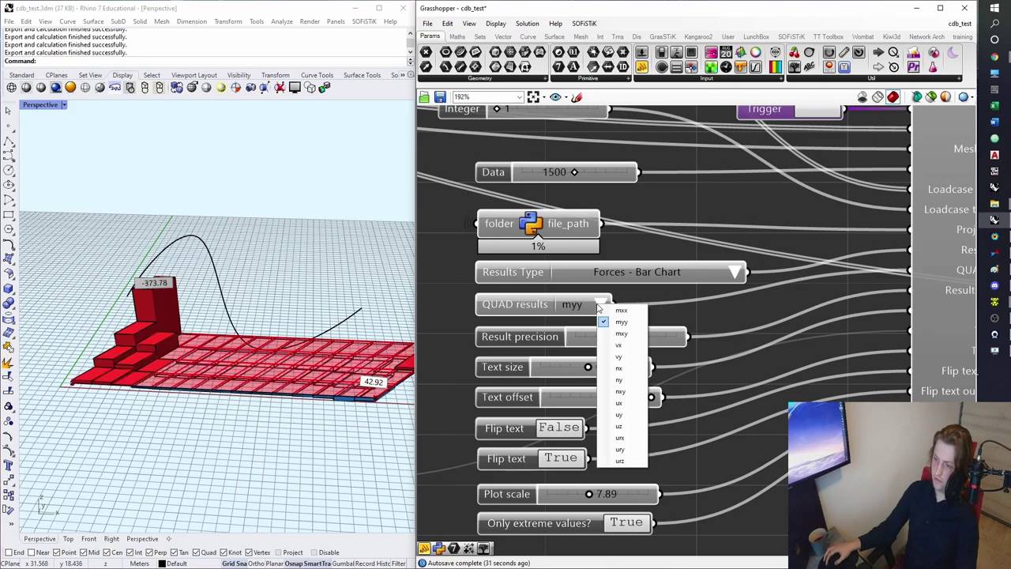
{"action": "left_click", "coordinate": [616, 343]}
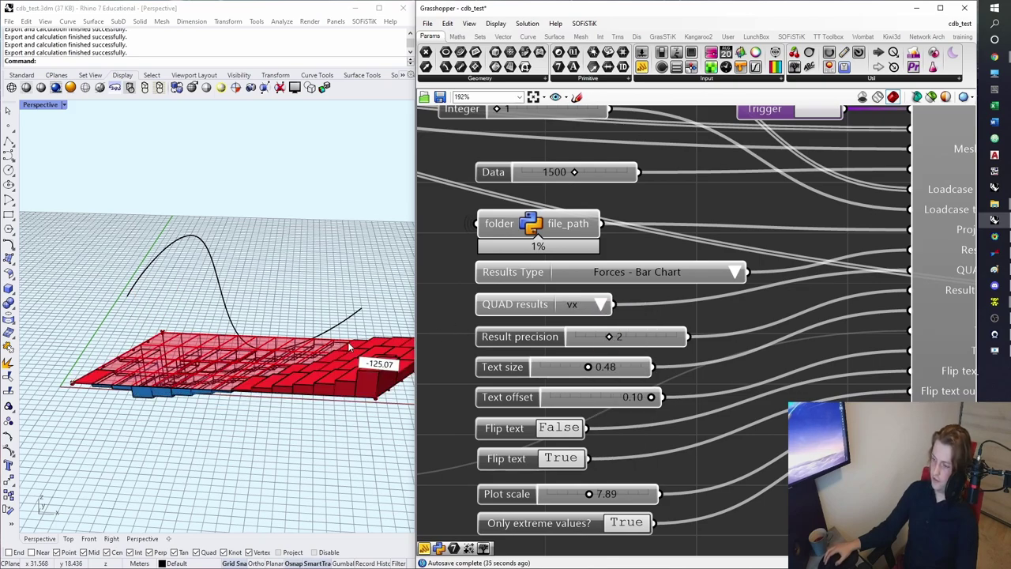
{"action": "left_click", "coordinate": [593, 306]}
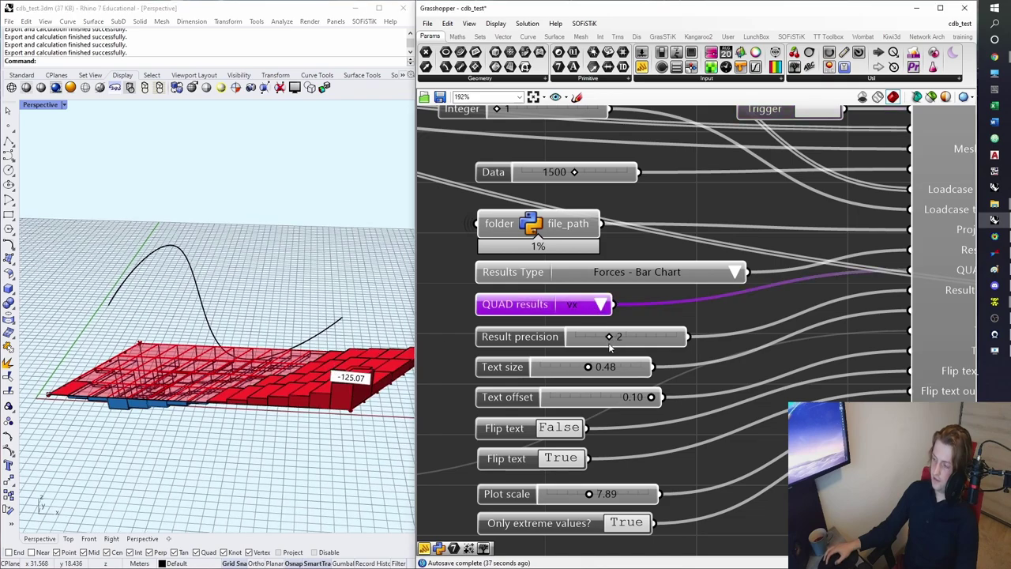
{"action": "left_click", "coordinate": [620, 355]}
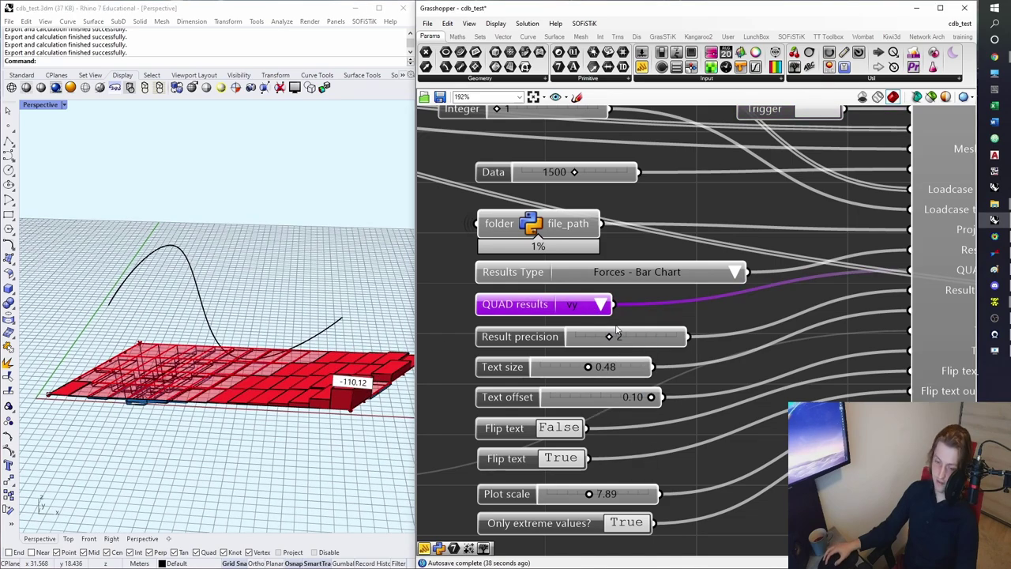
{"action": "left_click", "coordinate": [599, 305]}
{"action": "left_click", "coordinate": [621, 369]}
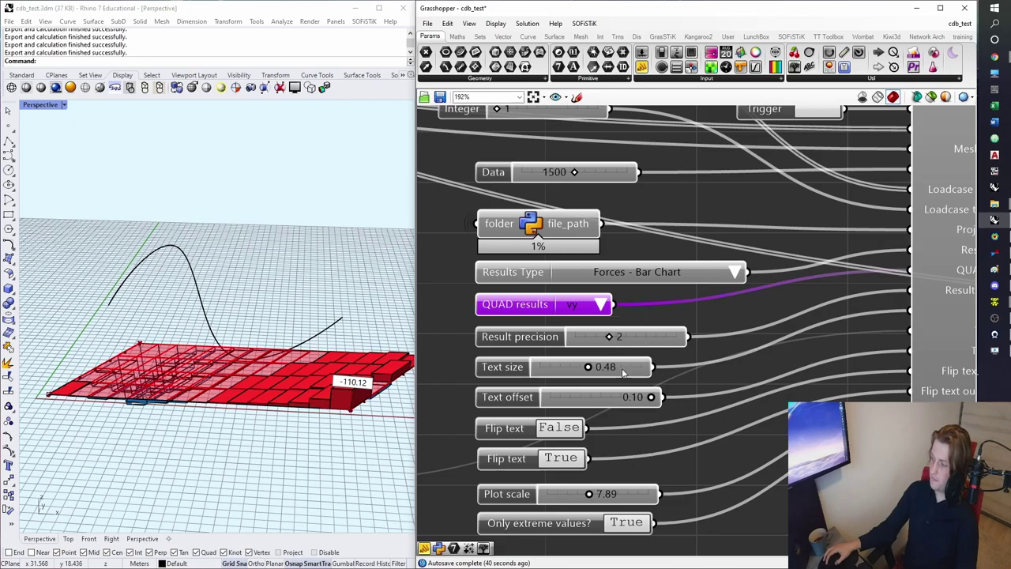
- Set the Results Type to Forces - Standard Graph and inspect the coloured quads in Rhino from below and above
{"action": "scroll", "coordinate": [632, 365], "scroll_direction": "down", "scroll_amount": 2}
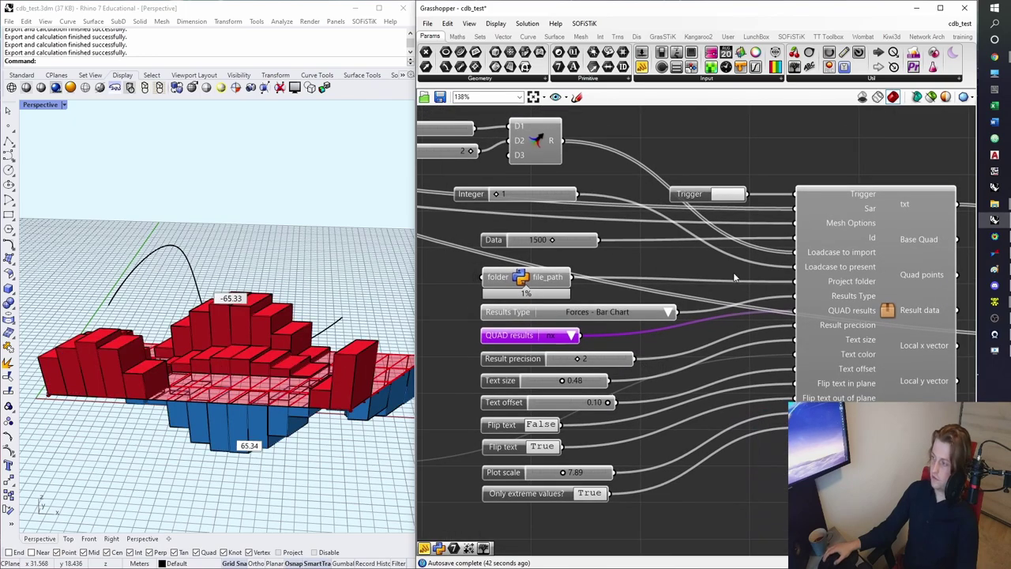
{"action": "scroll", "coordinate": [647, 356], "scroll_direction": "down", "scroll_amount": 1}
{"action": "scroll", "coordinate": [624, 348], "scroll_direction": "up", "scroll_amount": 3}
{"action": "right_click_drag", "start_coordinate": [614, 344], "coordinate": [729, 303]}
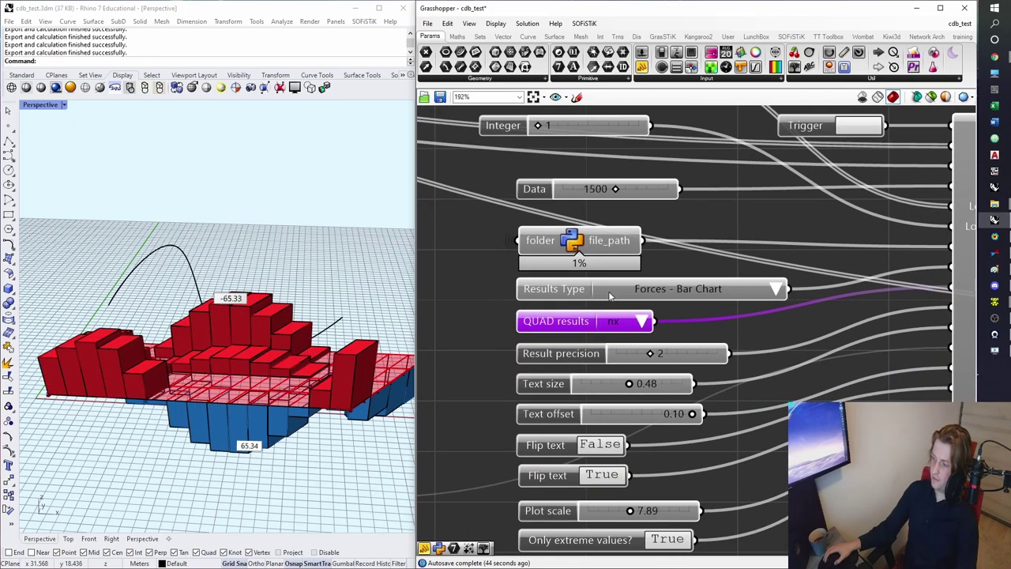
{"action": "left_click", "coordinate": [777, 292]}
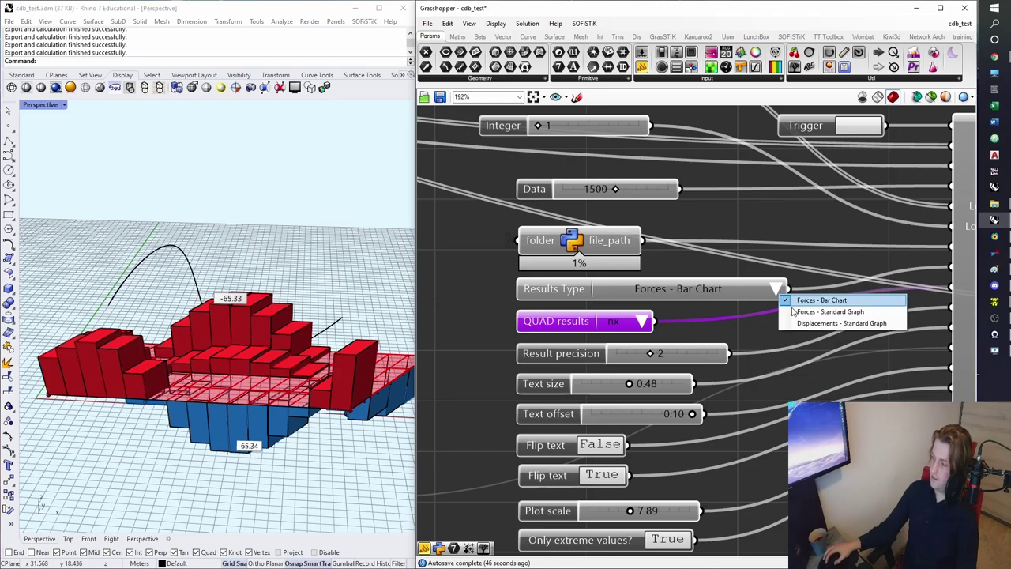
{"action": "left_click", "coordinate": [825, 315]}
{"action": "right_click_drag", "start_coordinate": [340, 354], "coordinate": [241, 245]}
{"action": "scroll", "coordinate": [240, 244], "scroll_direction": "up", "scroll_amount": 3}
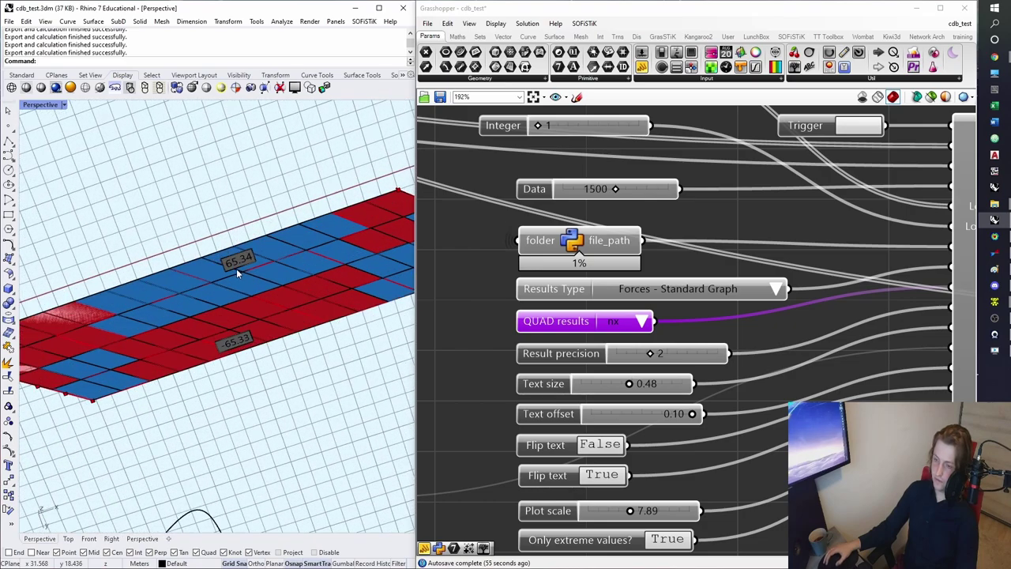
{"action": "right_click_drag", "start_coordinate": [244, 233], "coordinate": [259, 388]}
{"action": "scroll", "coordinate": [260, 388], "scroll_direction": "down", "scroll_amount": 2}
{"action": "scroll", "coordinate": [260, 389], "scroll_direction": "up", "scroll_amount": 1}
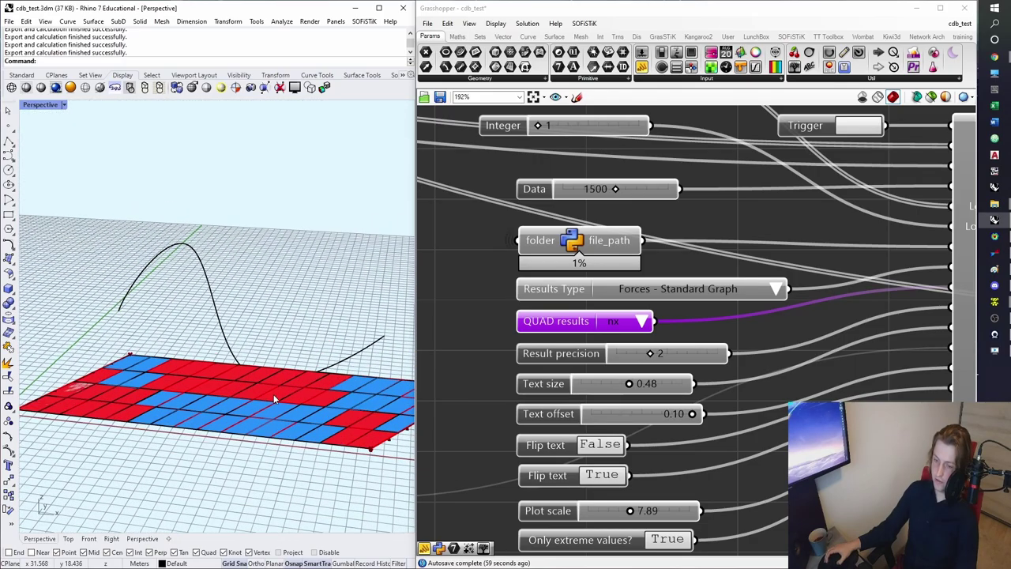
{"action": "scroll", "coordinate": [269, 388], "scroll_direction": "down", "scroll_amount": 2}
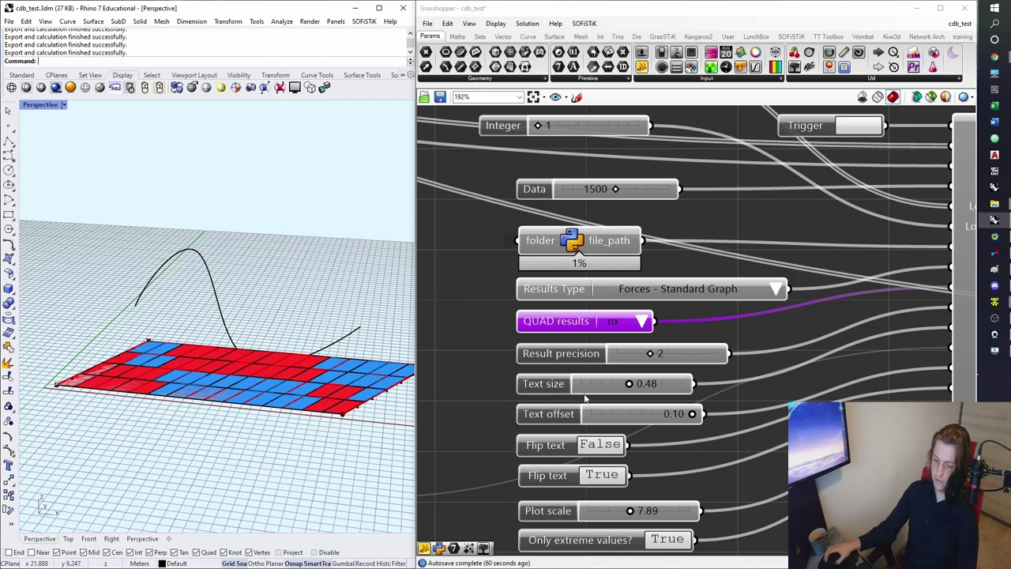
- Set the toggle for Flip text out of plane to False
{"action": "right_click_drag", "start_coordinate": [718, 433], "coordinate": [690, 301]}
{"action": "right_click_drag", "start_coordinate": [645, 327], "coordinate": [614, 347]}
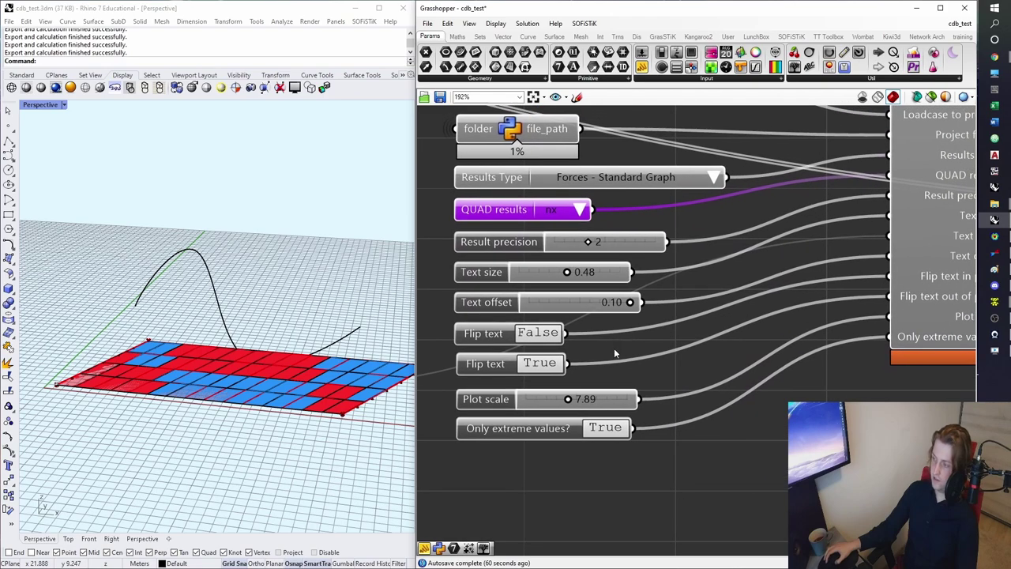
{"action": "double_click", "coordinate": [538, 362]}
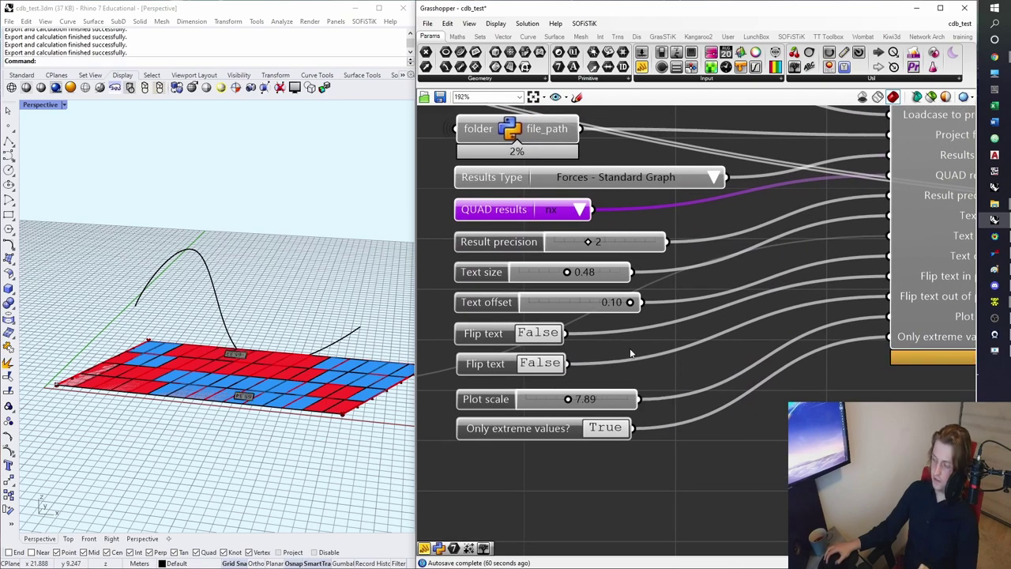
- Trace which inputs the two Flip text toggles feed, and switch the out of plane one to True and back to False
{"action": "scroll", "coordinate": [616, 349], "scroll_direction": "down", "scroll_amount": 1}
{"action": "right_click_drag", "start_coordinate": [616, 349], "coordinate": [579, 361]}
{"action": "left_click", "coordinate": [481, 349]}
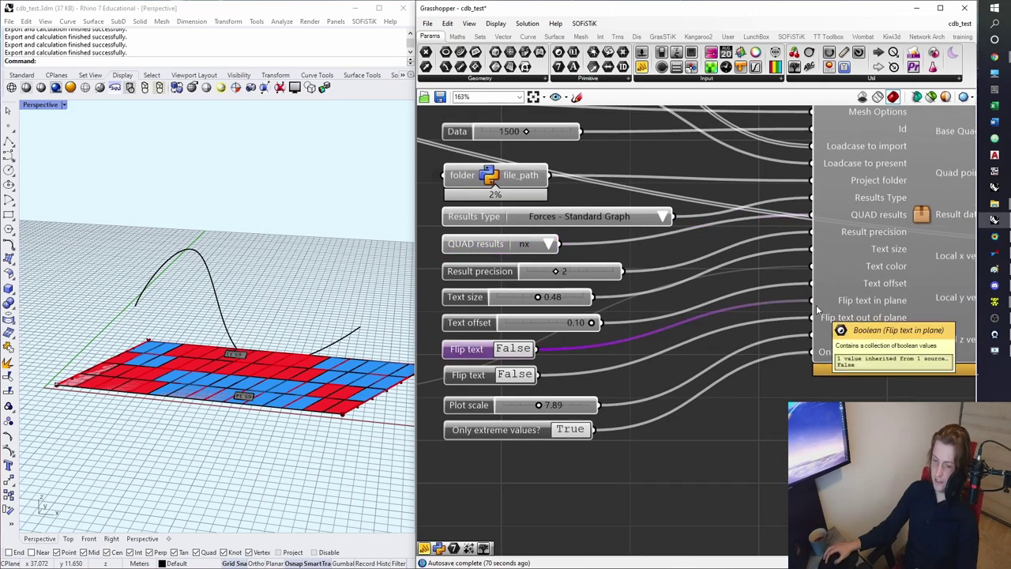
{"action": "left_click", "coordinate": [528, 373]}
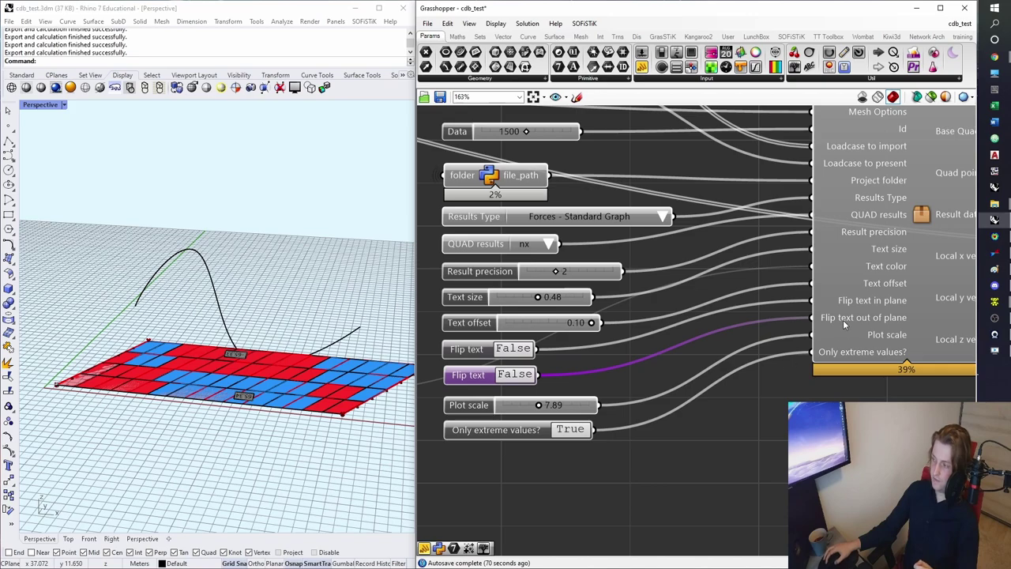
{"action": "left_click", "coordinate": [522, 374]}
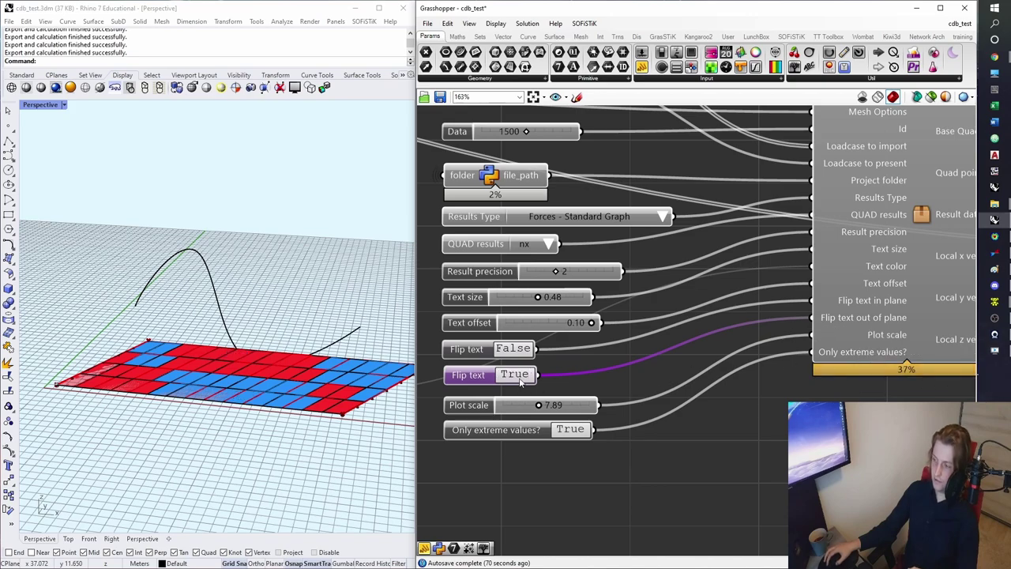
{"action": "right_click_drag", "start_coordinate": [254, 377], "coordinate": [249, 388]}
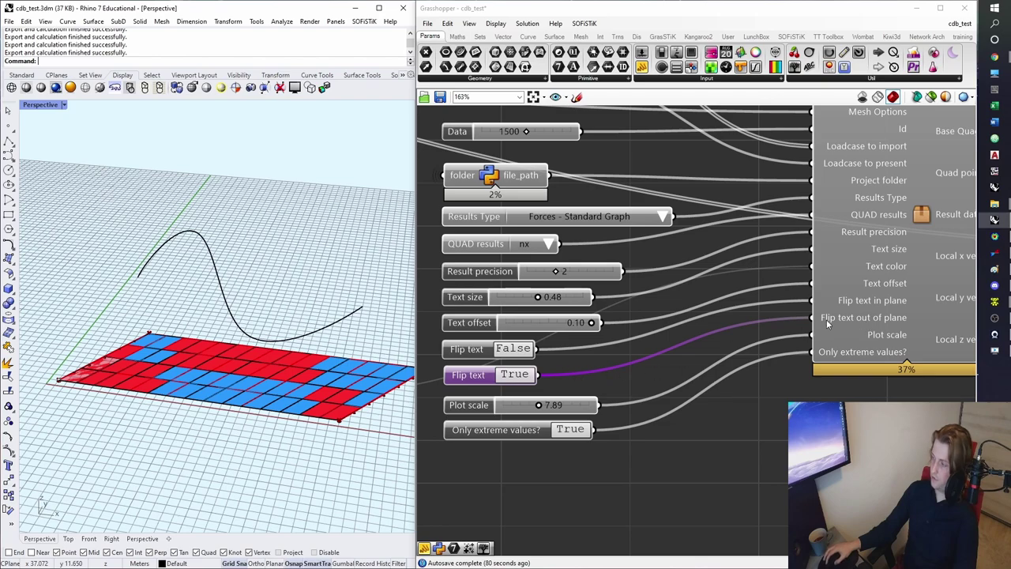
{"action": "left_click", "coordinate": [515, 374]}
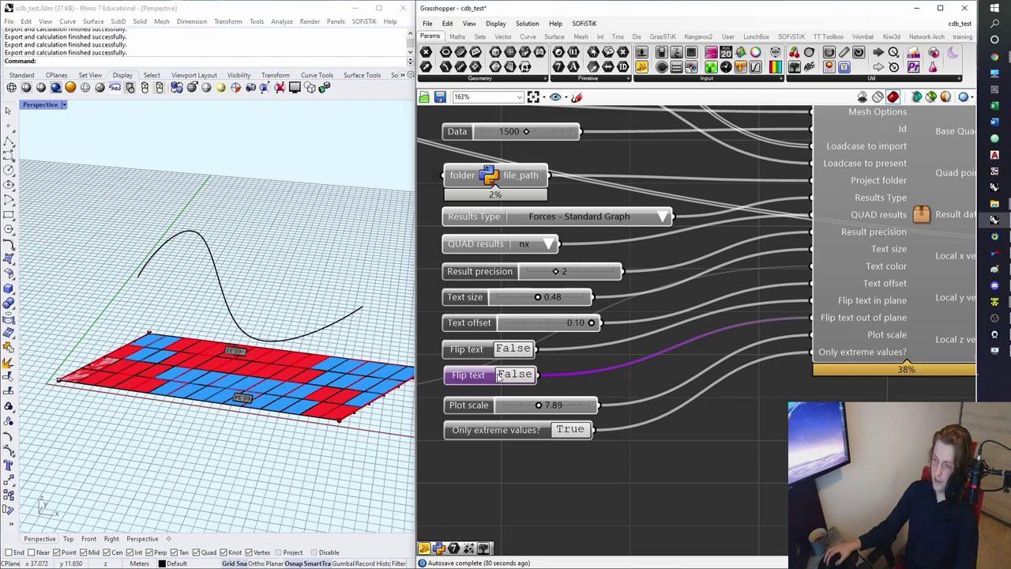
- Set the toggle for Flip text in plane to True and check how the value labels read in Rhino
{"action": "scroll", "coordinate": [307, 373], "scroll_direction": "up", "scroll_amount": 3}
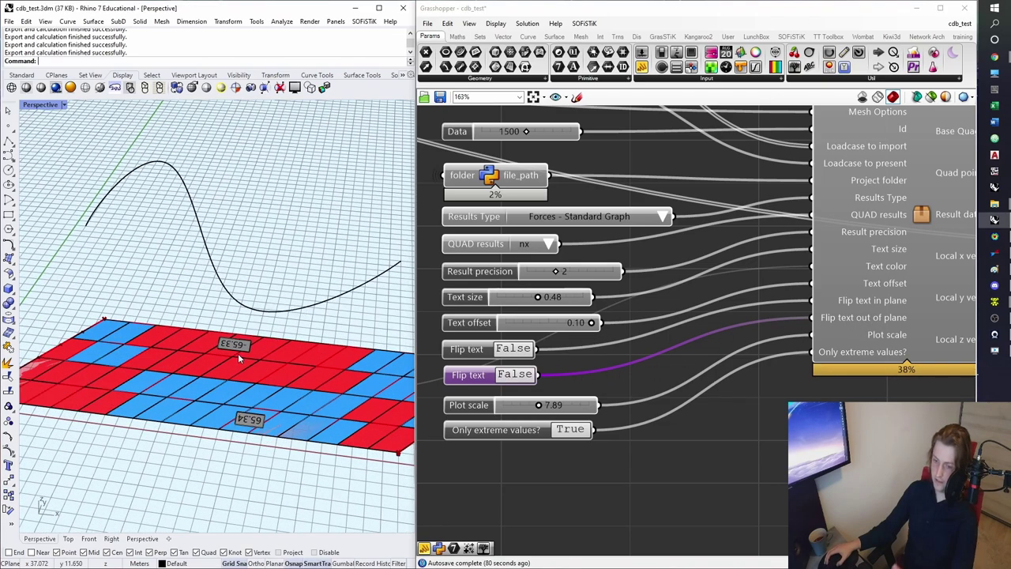
{"action": "double_click", "coordinate": [513, 350]}
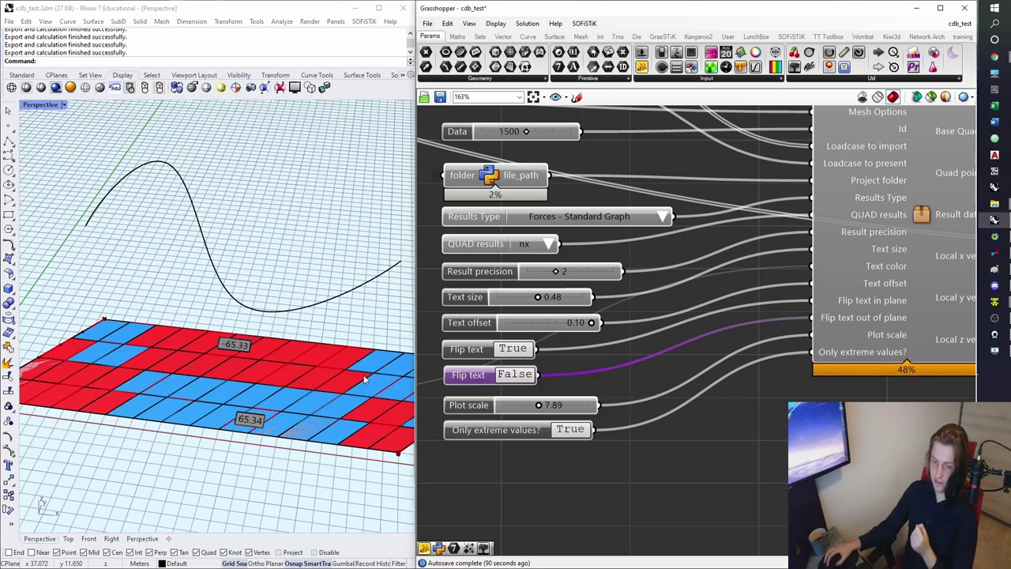
{"action": "scroll", "coordinate": [331, 399], "scroll_direction": "down", "scroll_amount": 2}
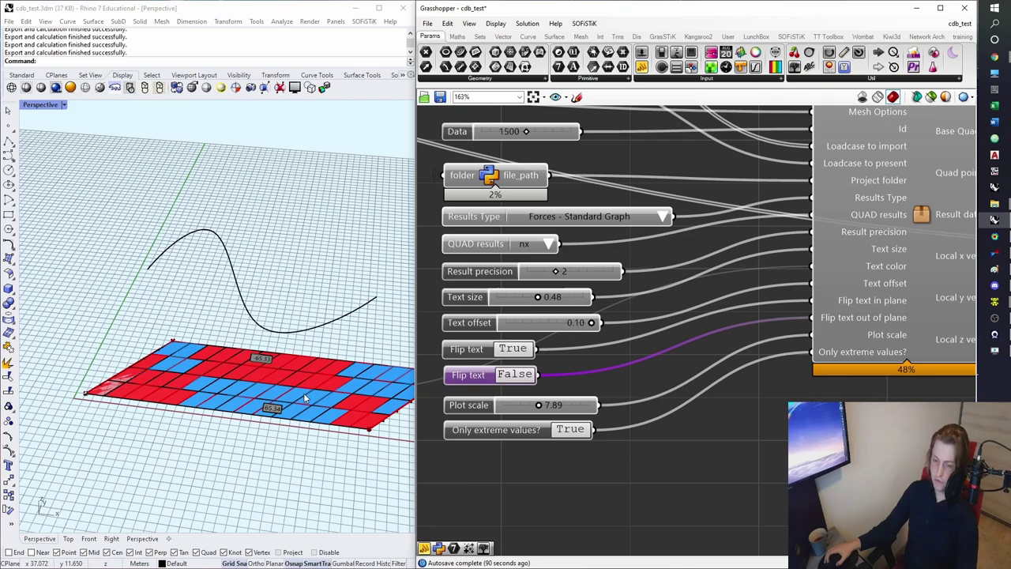
{"action": "scroll", "coordinate": [286, 387], "scroll_direction": "up", "scroll_amount": 2}
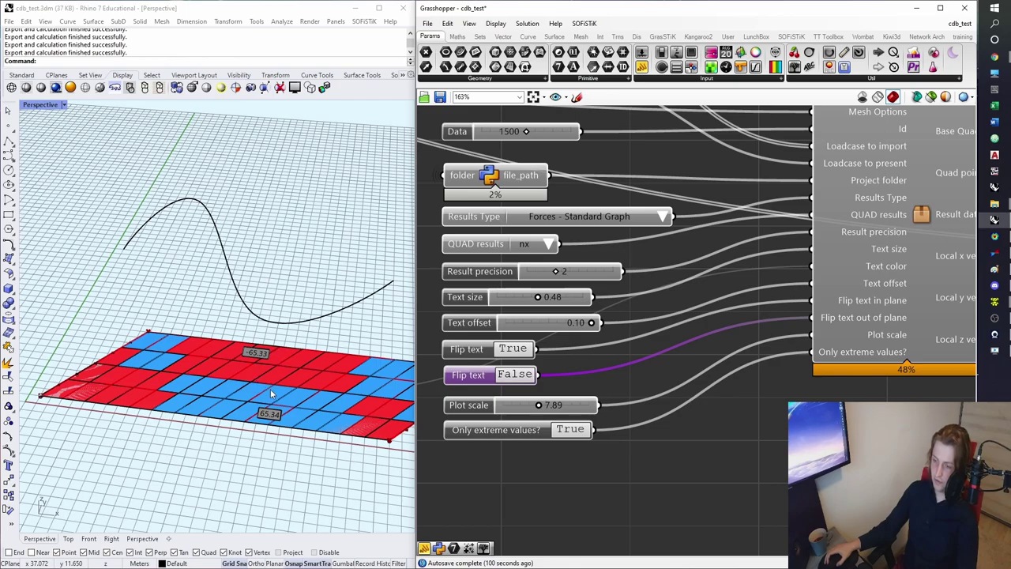
- View the slab from below in Rhino and set the toggle for Flip text out of plane to True
{"action": "right_click_drag", "start_coordinate": [270, 393], "coordinate": [268, 205]}
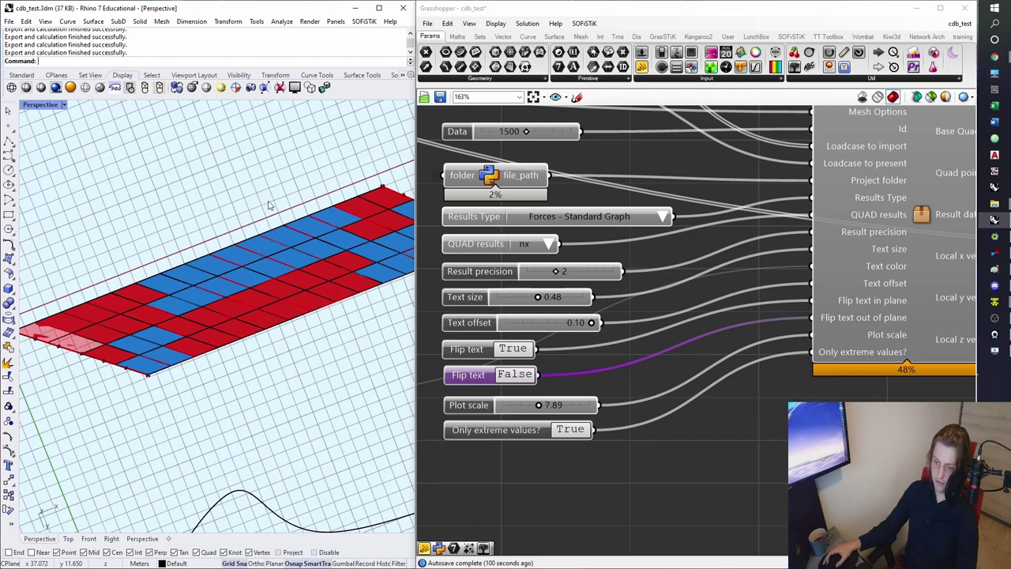
{"action": "left_click", "coordinate": [512, 375]}
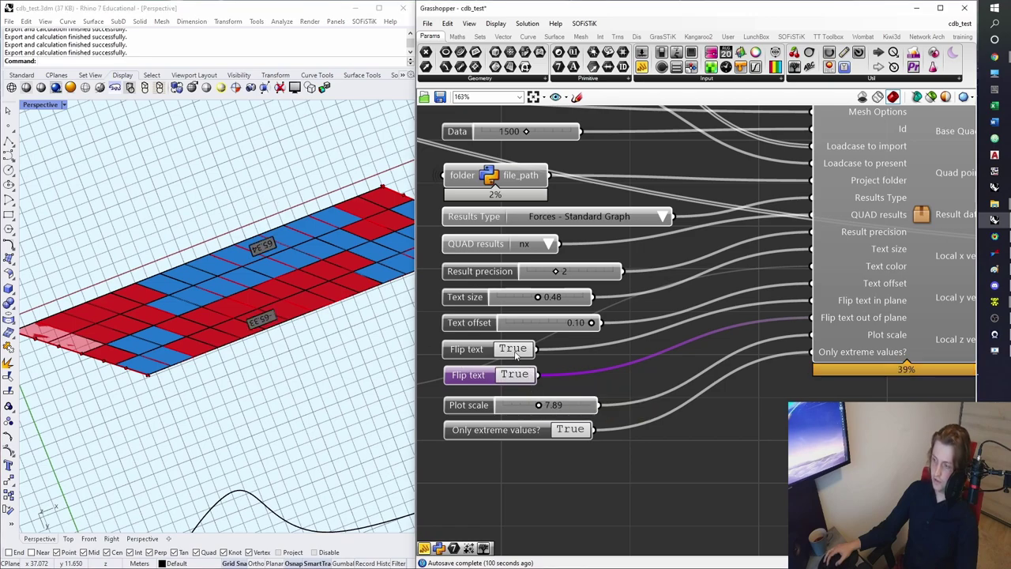
- Set the toggle for Flip text in plane to False and check how the value labels read from below
{"action": "left_click", "coordinate": [513, 349]}
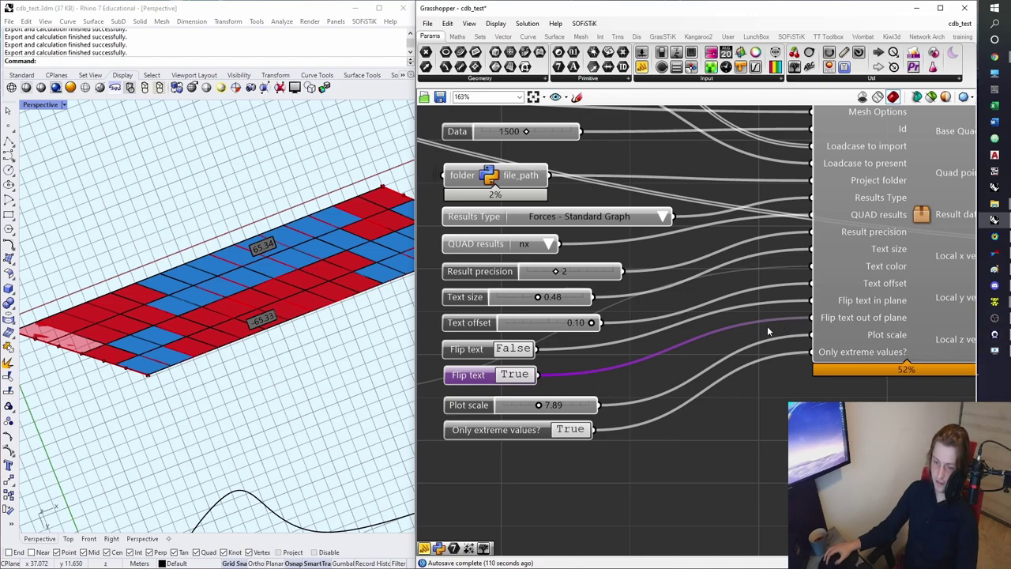
{"action": "right_click_drag", "start_coordinate": [669, 331], "coordinate": [675, 346]}
- View the slab from above in Rhino and set Flip text out of plane to False and Flip text in plane to True
{"action": "right_click_drag", "start_coordinate": [357, 305], "coordinate": [245, 411]}
{"action": "double_click", "coordinate": [520, 389]}
{"action": "left_click", "coordinate": [478, 364]}
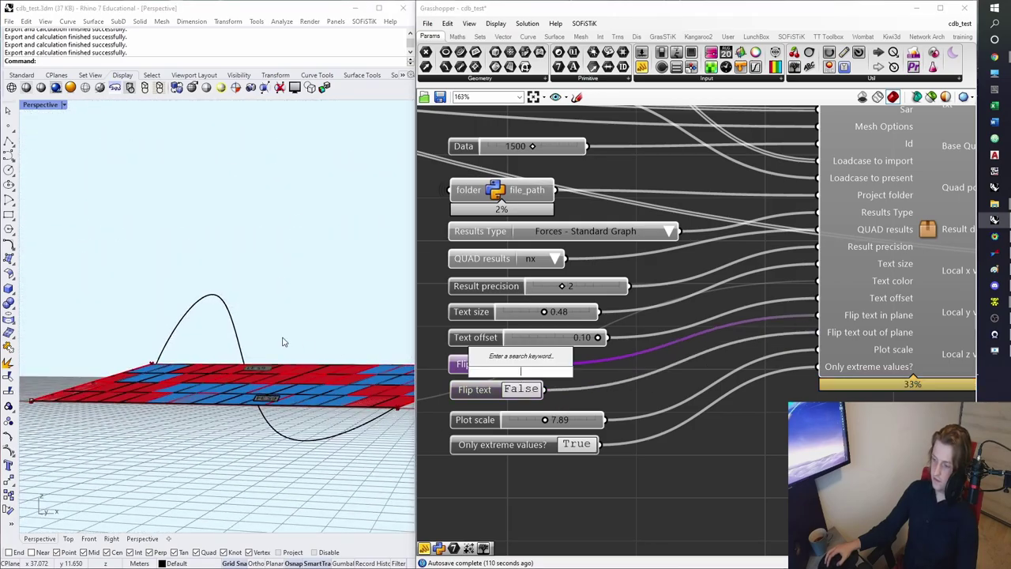
{"action": "double_click", "coordinate": [519, 363]}
{"action": "right_click_drag", "start_coordinate": [332, 347], "coordinate": [212, 353]}
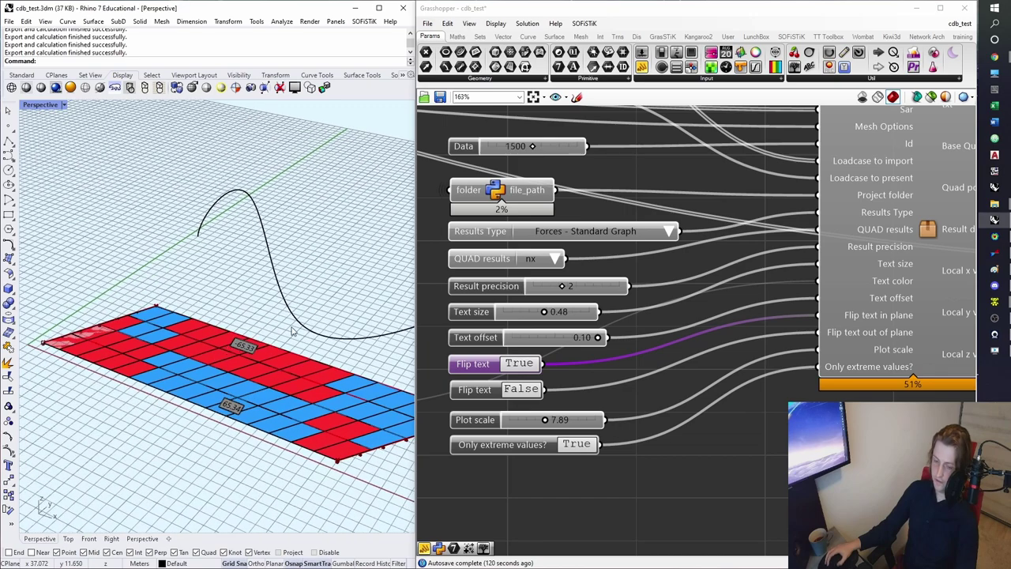
- Set the QUAD results selection to mxx
{"action": "right_click_drag", "start_coordinate": [589, 271], "coordinate": [592, 327]}
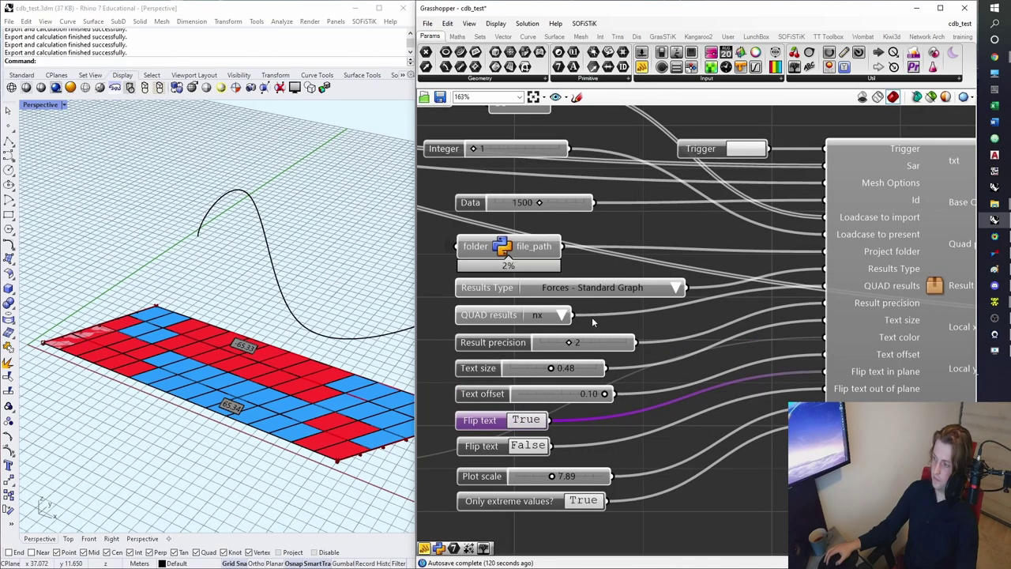
{"action": "right_click_drag", "start_coordinate": [583, 233], "coordinate": [603, 331]}
{"action": "right_click_drag", "start_coordinate": [686, 400], "coordinate": [715, 322]}
{"action": "left_click", "coordinate": [605, 337]}
{"action": "left_click", "coordinate": [624, 353]}
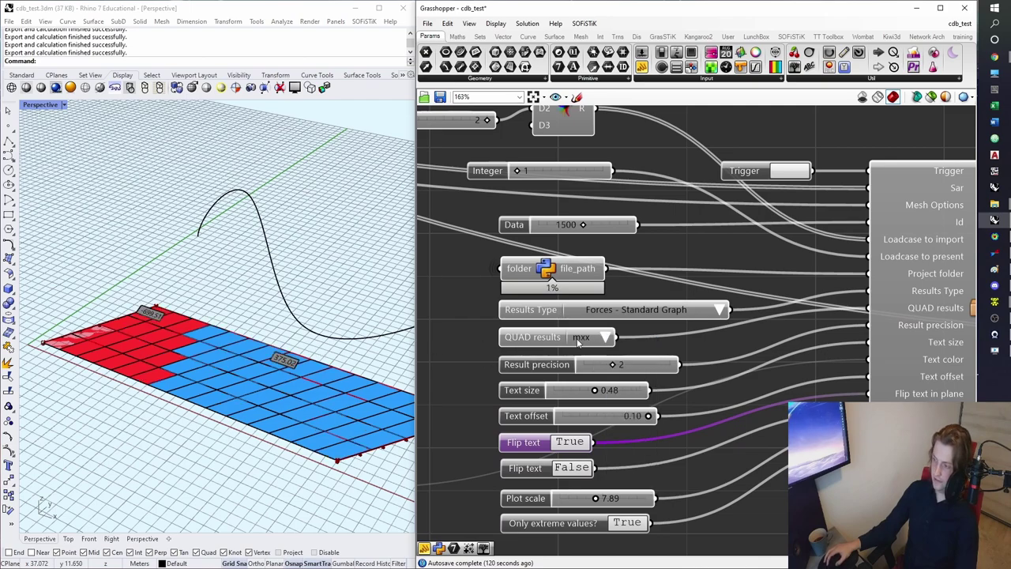
{"action": "left_click", "coordinate": [606, 338]}
{"action": "left_click", "coordinate": [621, 348]}
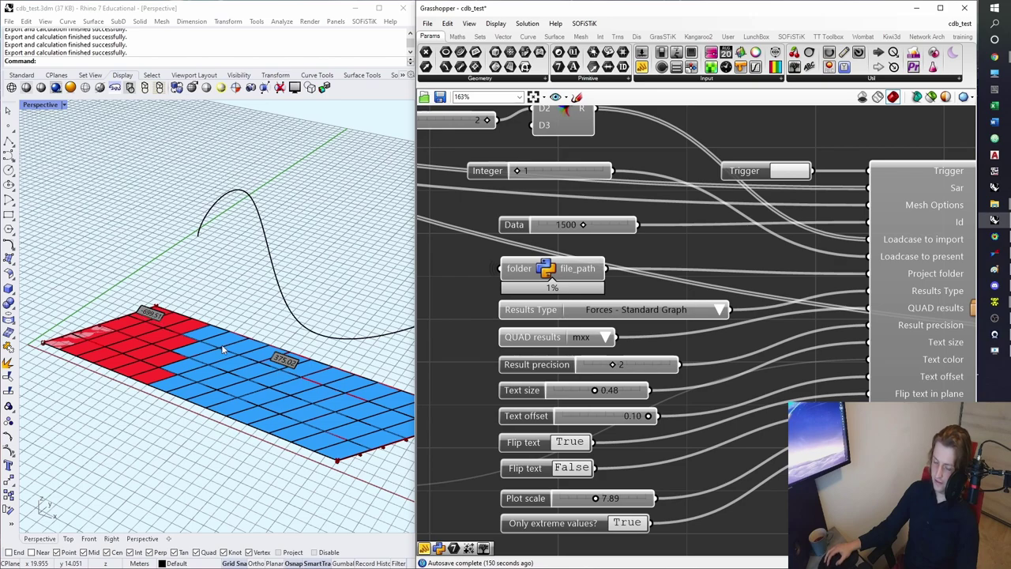
- Switch the QUAD results selection to myy and mxy in turn and view each plot on the slab
{"action": "left_click", "coordinate": [606, 337]}
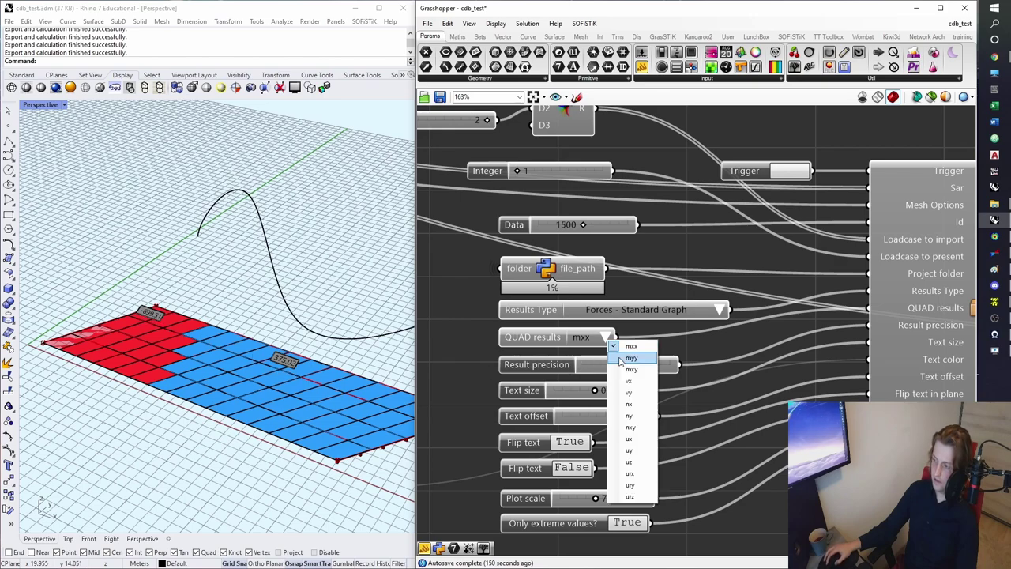
{"action": "left_click", "coordinate": [636, 354]}
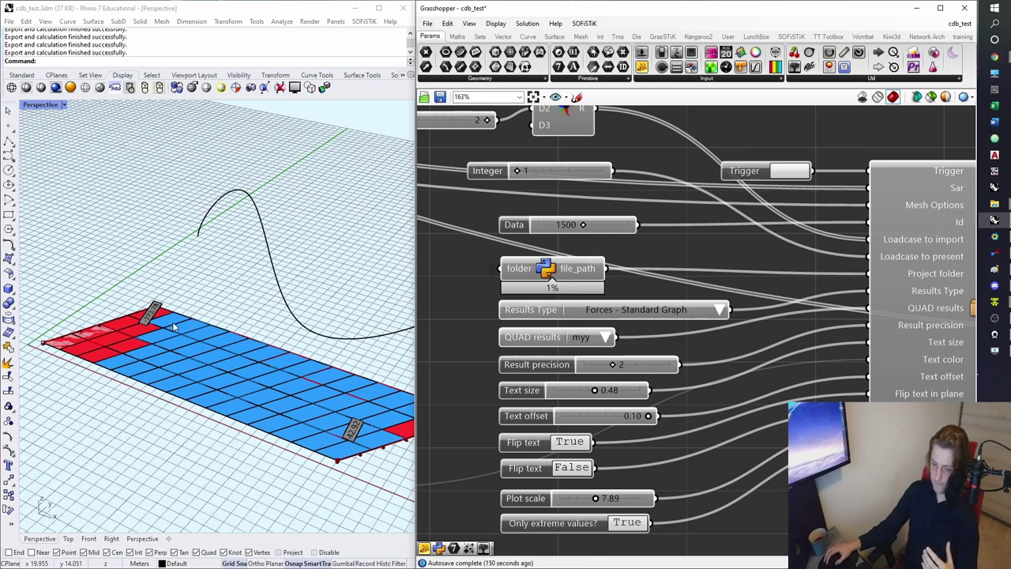
{"action": "left_click", "coordinate": [606, 337]}
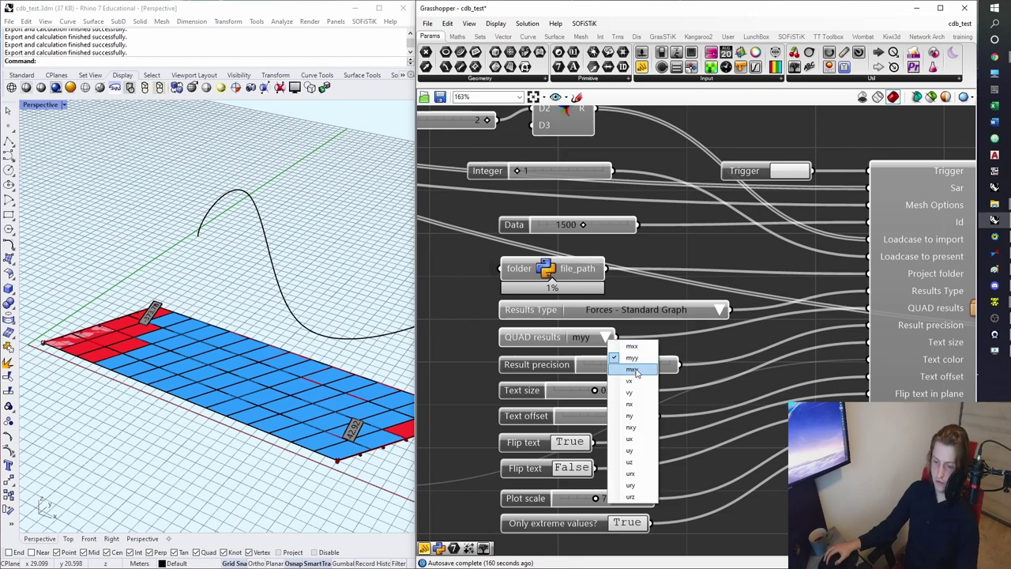
{"action": "left_click", "coordinate": [636, 370]}
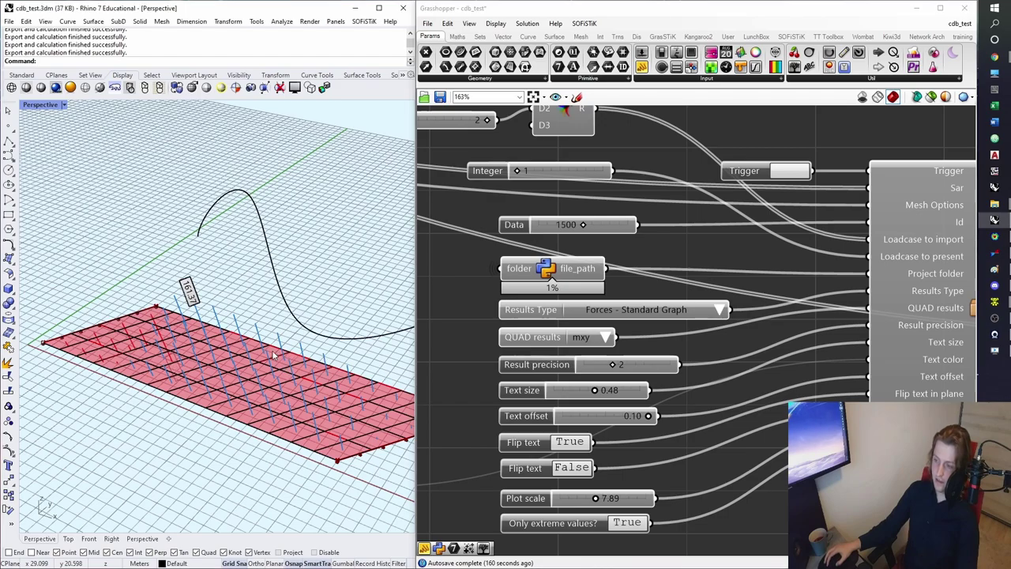
{"action": "right_click_drag", "start_coordinate": [269, 355], "coordinate": [246, 345]}
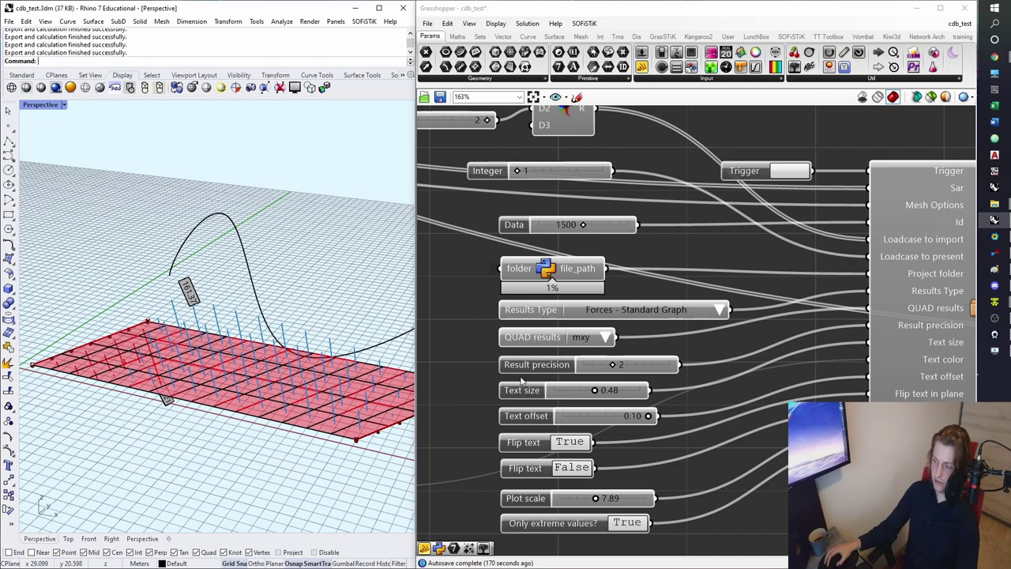
{"action": "left_click", "coordinate": [774, 172]}
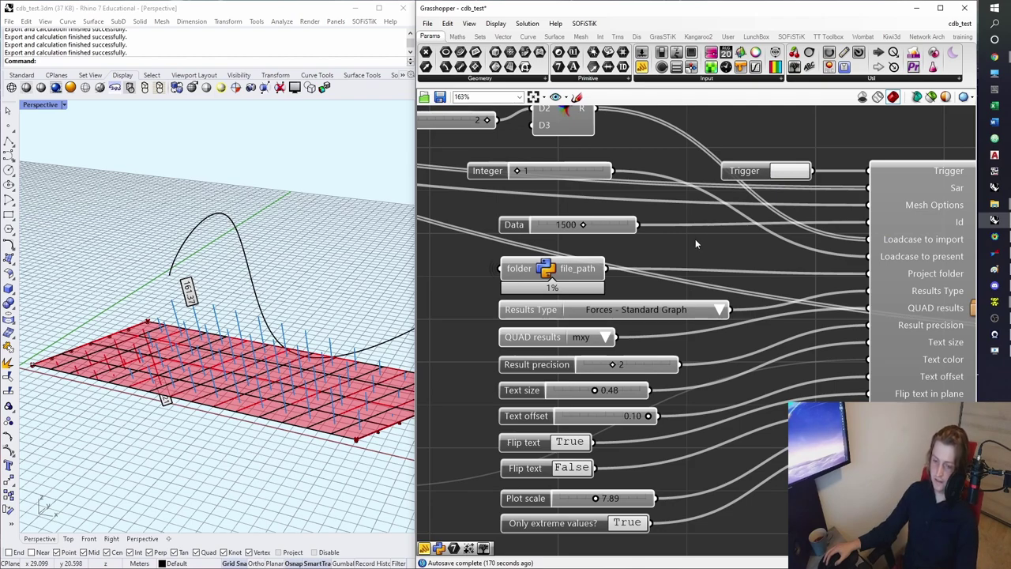
- Switch the QUAD results selection through nx, ny and nxy and view each plot on the slab
{"action": "mouse_move", "coordinate": [592, 275]}
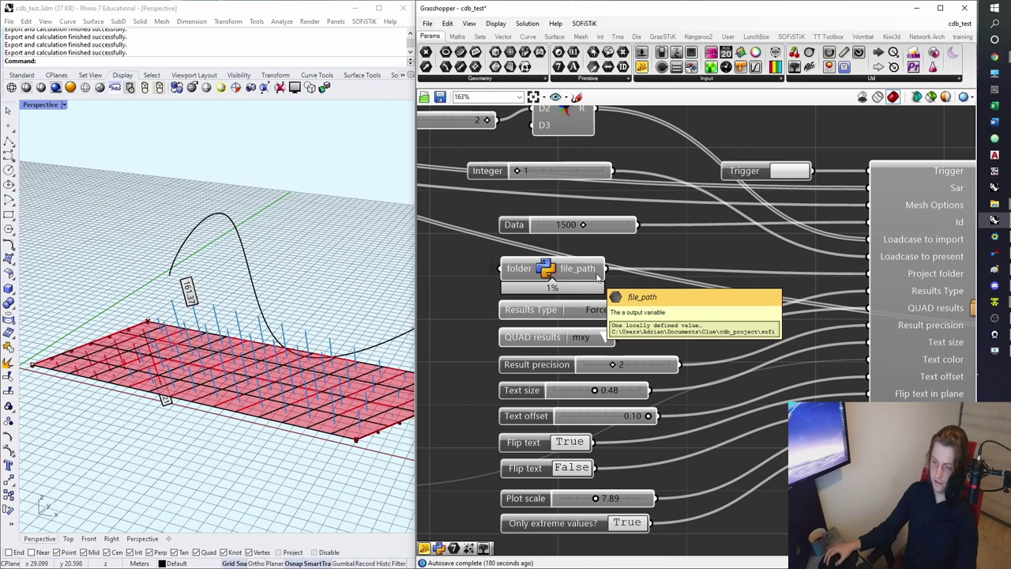
{"action": "left_click", "coordinate": [605, 337]}
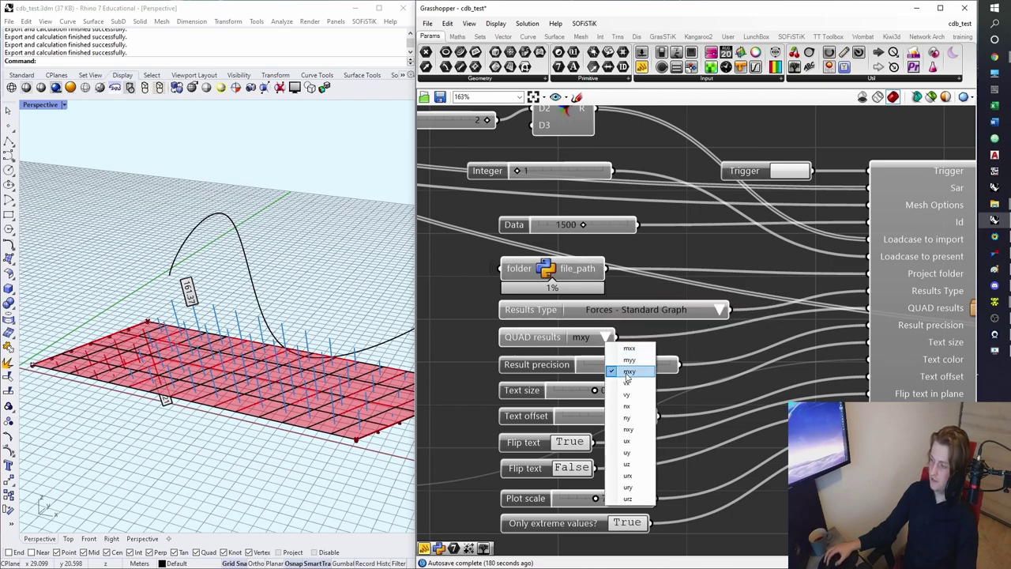
{"action": "left_click", "coordinate": [631, 407]}
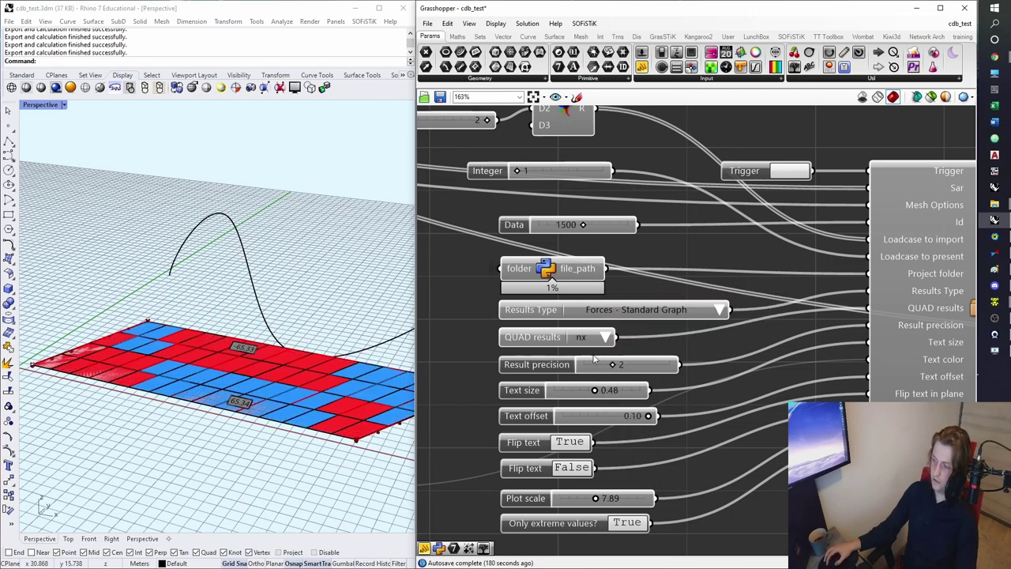
{"action": "left_click", "coordinate": [605, 337]}
{"action": "left_click", "coordinate": [626, 410]}
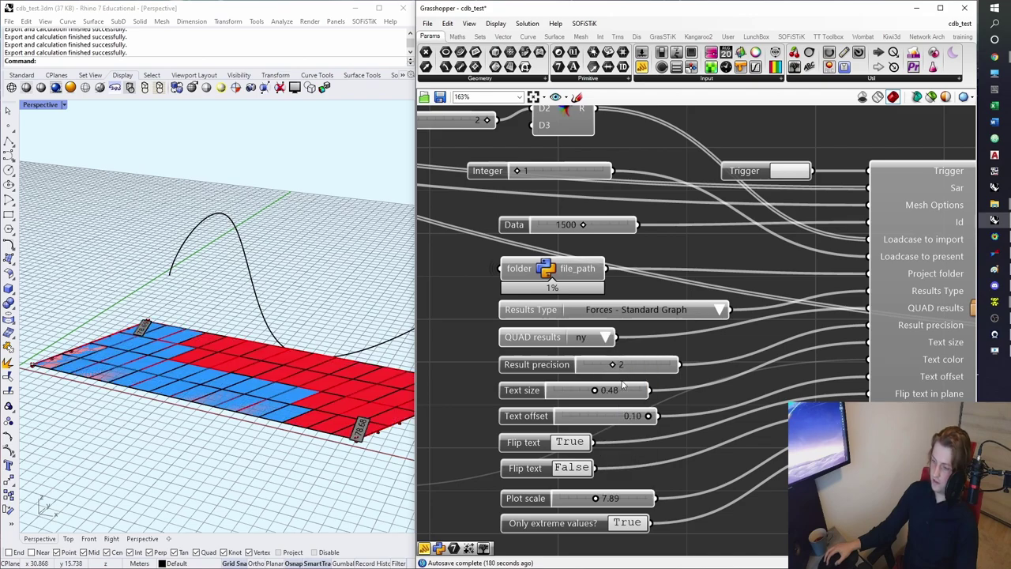
{"action": "left_click", "coordinate": [606, 337]}
{"action": "left_click", "coordinate": [628, 428]}
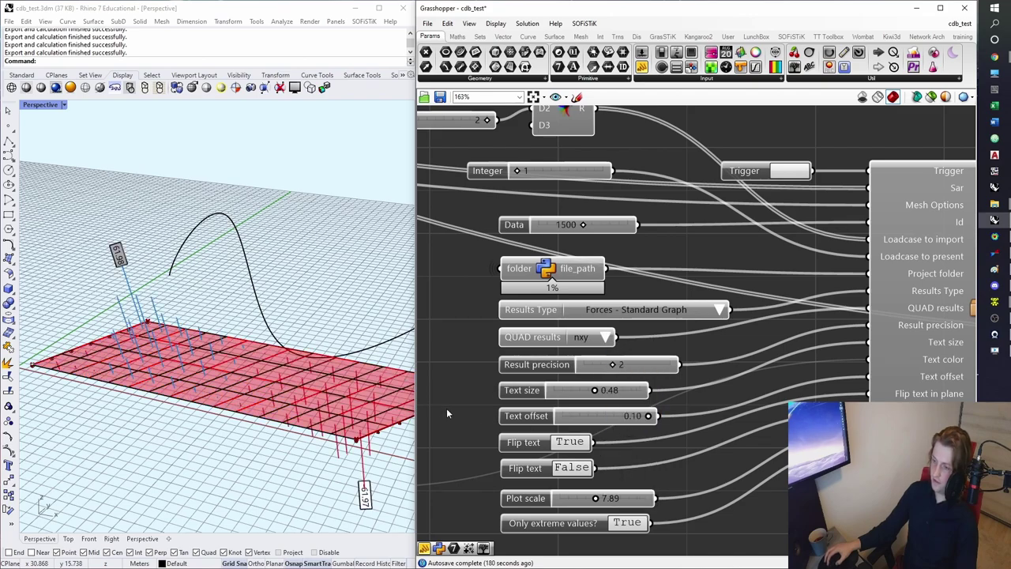
- Return the QUAD results selection from nxy to mxx
{"action": "right_click_drag", "start_coordinate": [601, 481], "coordinate": [598, 456]}
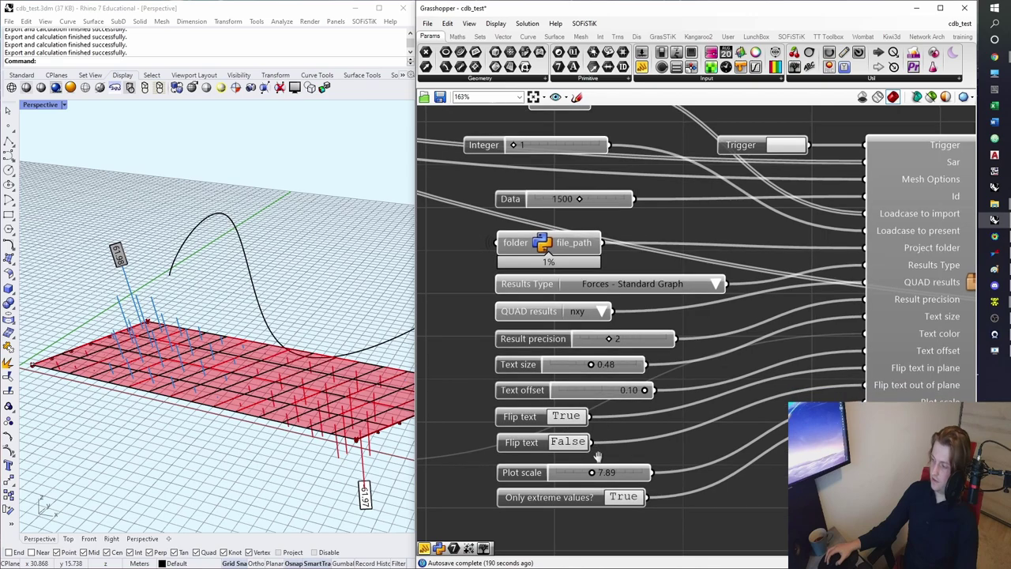
{"action": "left_click", "coordinate": [602, 313]}
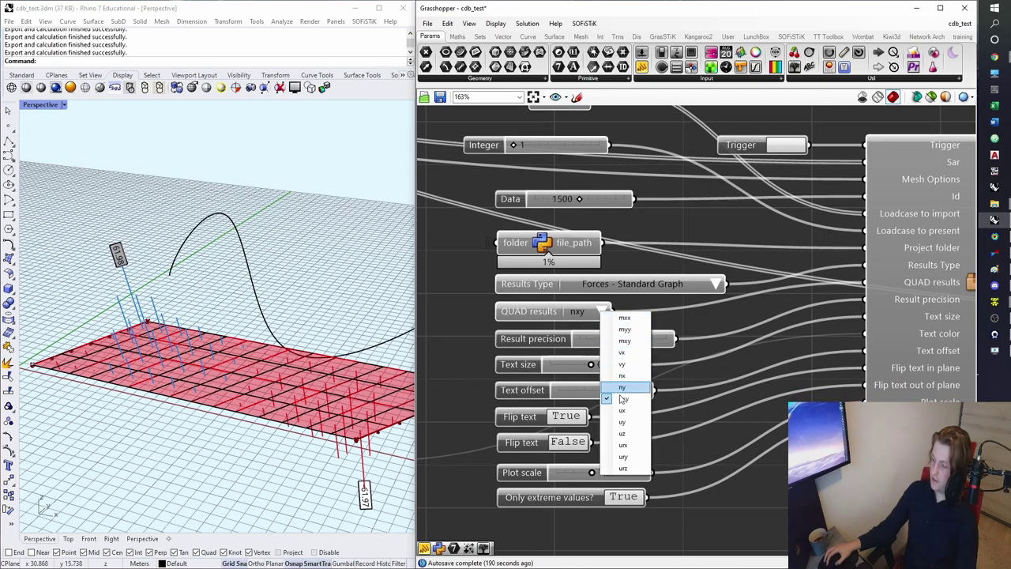
{"action": "left_click", "coordinate": [625, 317]}
{"action": "right_click_drag", "start_coordinate": [712, 486], "coordinate": [719, 421]}
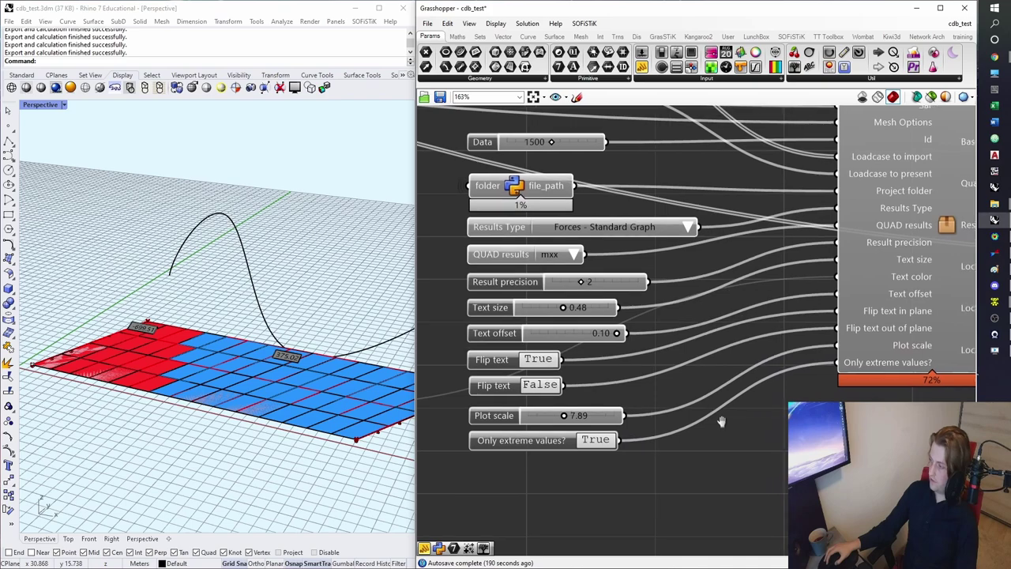
- Set the Text offset to 0.00, inspect the value labels on the slab up close, and restore the offset to 0.10
{"action": "left_click", "coordinate": [906, 294]}
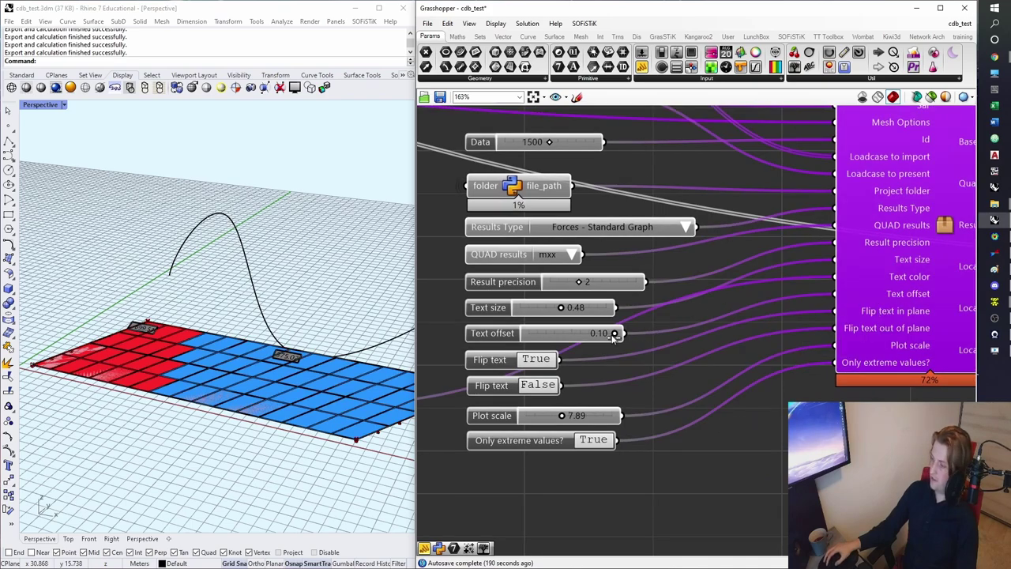
{"action": "left_click_drag", "start_coordinate": [612, 334], "coordinate": [499, 339]}
{"action": "left_click", "coordinate": [683, 337]}
{"action": "scroll", "coordinate": [261, 355], "scroll_direction": "up", "scroll_amount": 2}
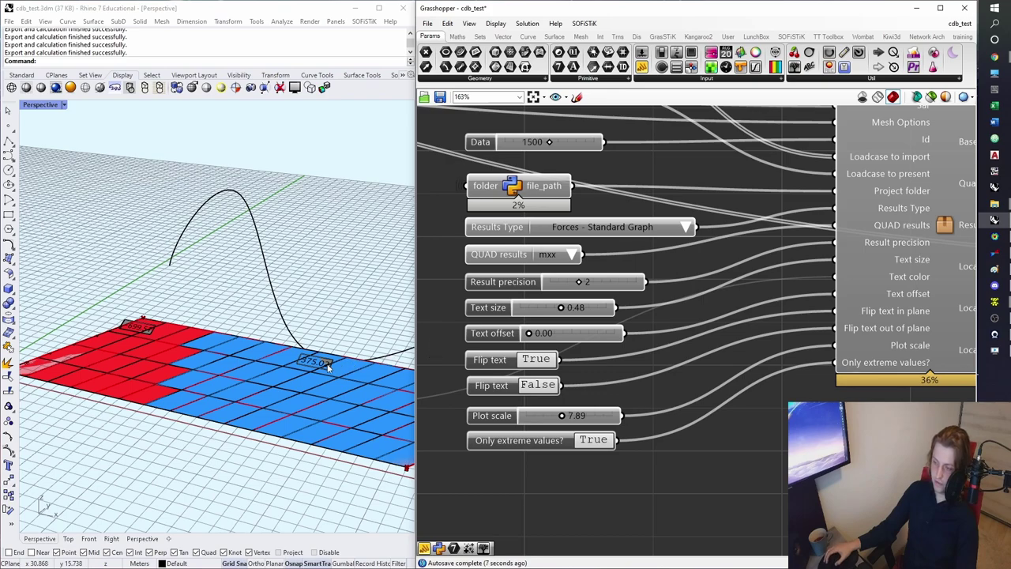
{"action": "scroll", "coordinate": [332, 365], "scroll_direction": "up", "scroll_amount": 3}
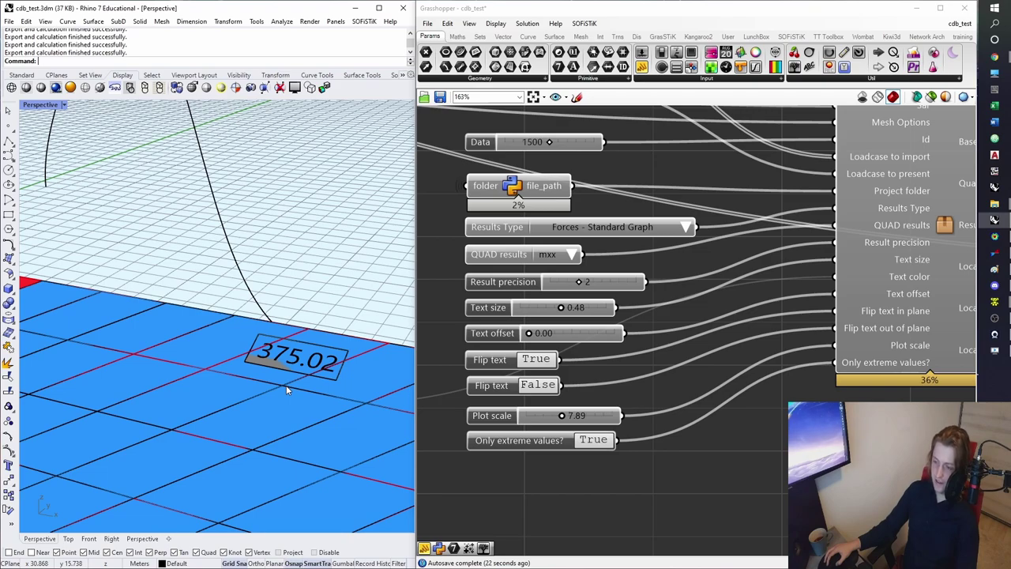
{"action": "scroll", "coordinate": [221, 368], "scroll_direction": "down", "scroll_amount": 3}
{"action": "left_click_drag", "start_coordinate": [529, 333], "coordinate": [628, 335]}
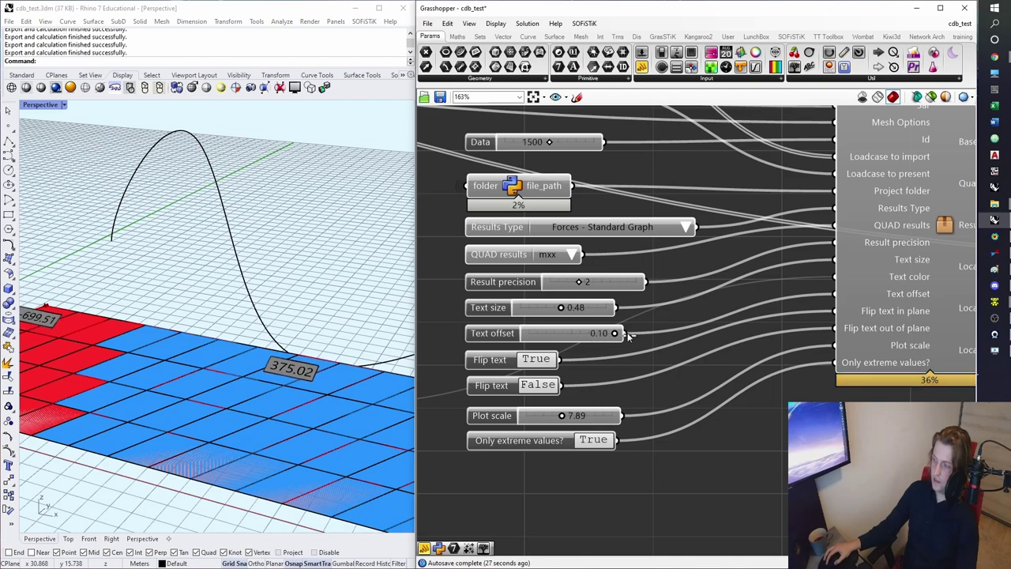
- Disconnect the Text offset slider from the Text offset input of the results component and reconnect it
{"action": "right_click_drag", "start_coordinate": [647, 326], "coordinate": [608, 339]}
{"action": "left_click_drag", "start_coordinate": [588, 346], "coordinate": [792, 309]}
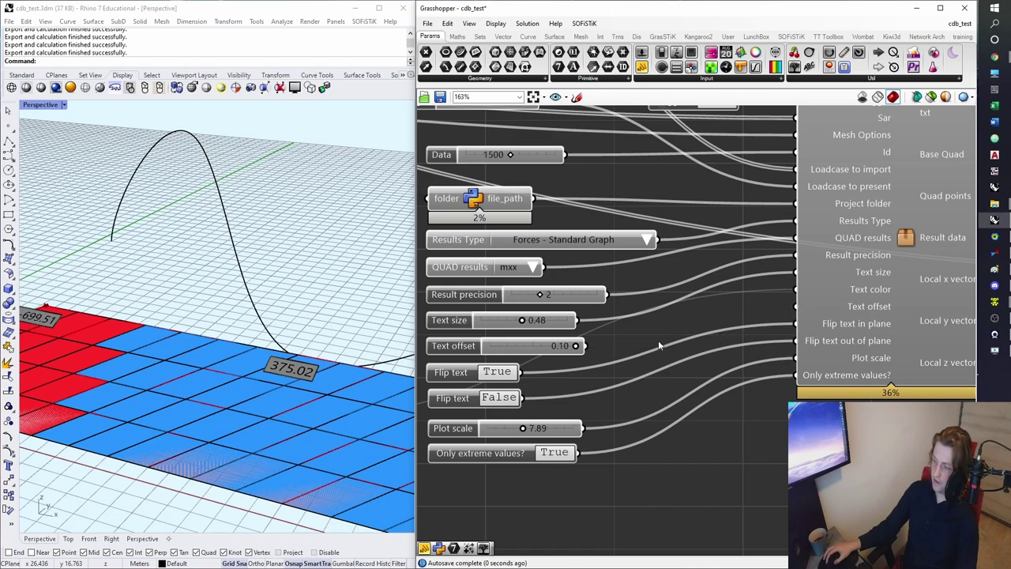
{"action": "left_click", "coordinate": [504, 350]}
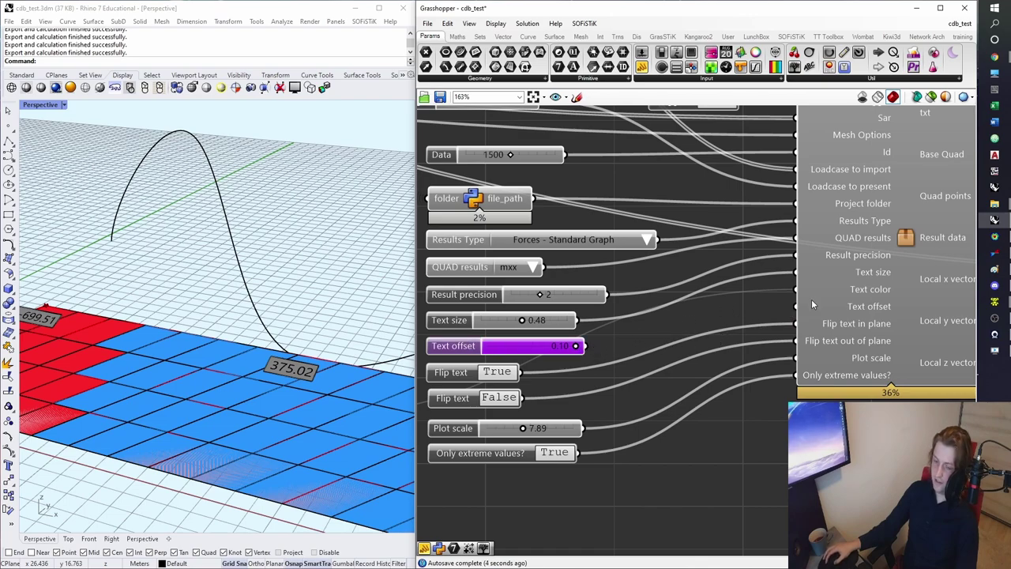
{"action": "left_click_drag", "start_coordinate": [589, 348], "coordinate": [793, 307]}
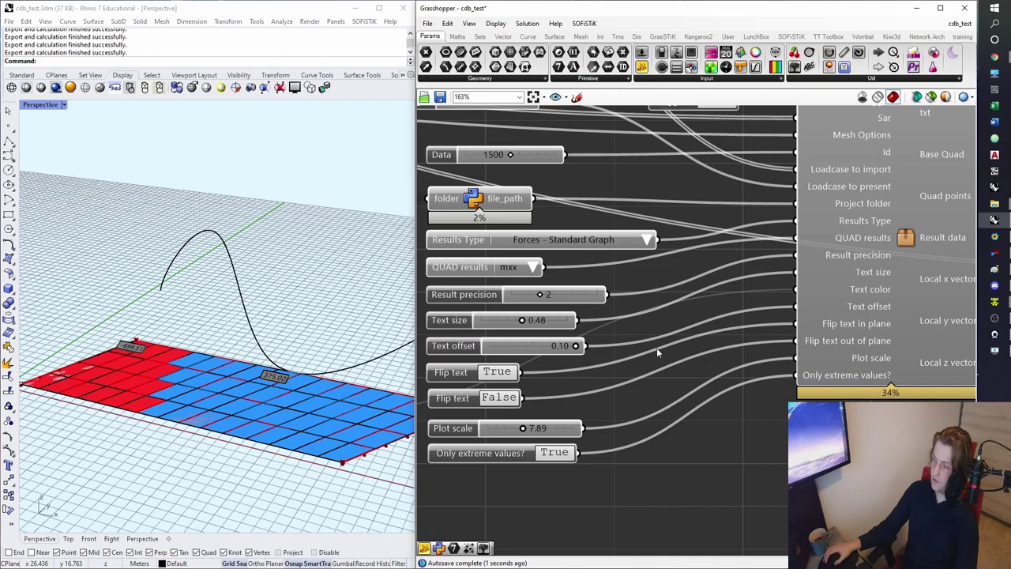
- Save the definition and set the Results Type to Displacements - Standard Graph
{"action": "right_click_drag", "start_coordinate": [656, 343], "coordinate": [660, 458]}
{"action": "key", "text": "ctrl+s"}
{"action": "right_click_drag", "start_coordinate": [616, 286], "coordinate": [698, 254]}
{"action": "left_click", "coordinate": [733, 326]}
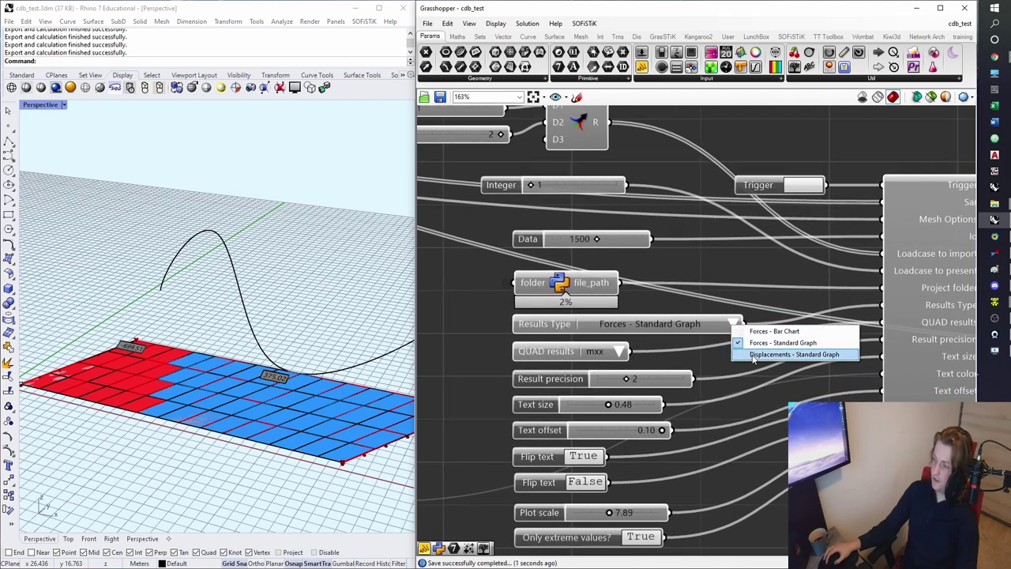
{"action": "left_click", "coordinate": [752, 354]}
- Set the QUAD results selection to ux
{"action": "right_click_drag", "start_coordinate": [752, 355], "coordinate": [727, 270]}
{"action": "left_click", "coordinate": [604, 261]}
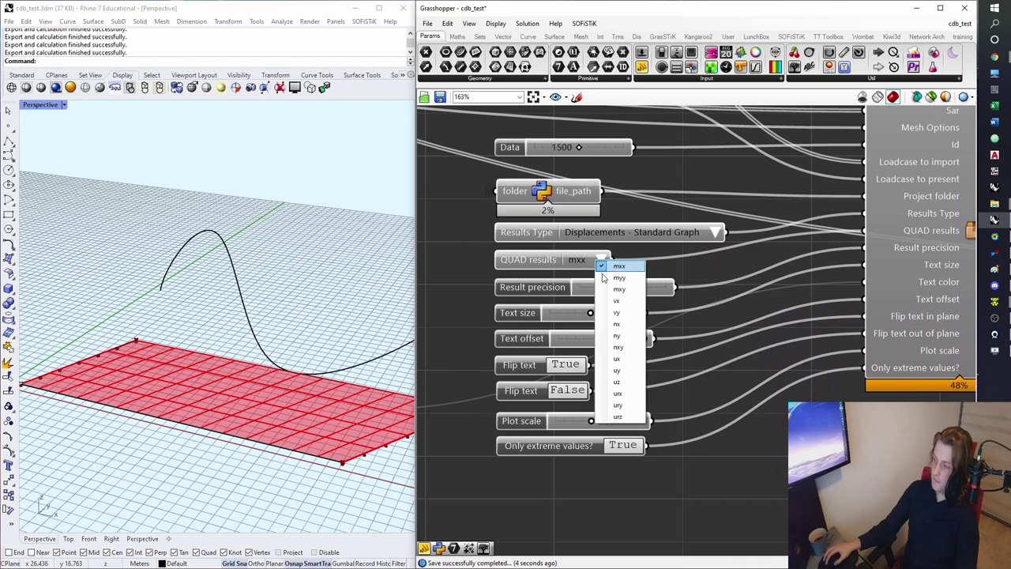
{"action": "left_click", "coordinate": [621, 358]}
{"action": "right_click_drag", "start_coordinate": [701, 331], "coordinate": [643, 365]}
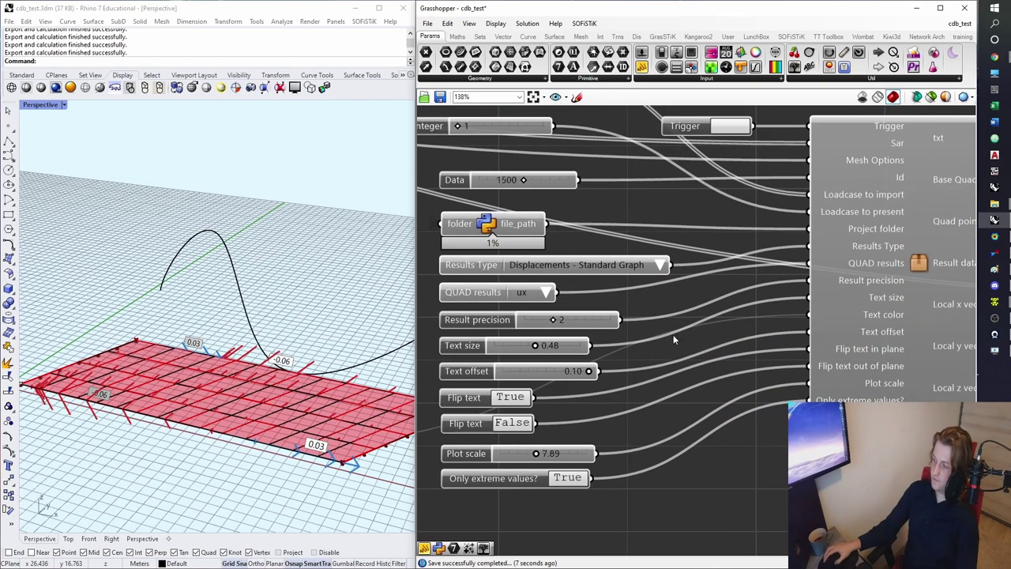
- Turn off the preview of the structural area component that defines the slab near the start of the definition
{"action": "scroll", "coordinate": [674, 334], "scroll_direction": "down", "scroll_amount": 11}
{"action": "right_click_drag", "start_coordinate": [495, 261], "coordinate": [715, 333]}
{"action": "scroll", "coordinate": [714, 332], "scroll_direction": "up", "scroll_amount": 6}
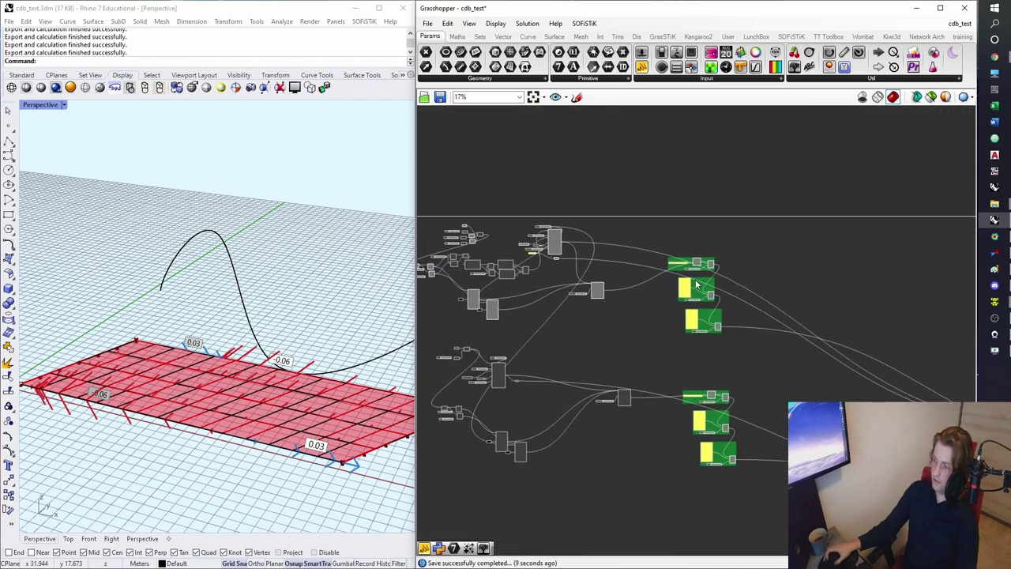
{"action": "left_click", "coordinate": [553, 241]}
{"action": "right_click", "coordinate": [563, 235]}
{"action": "left_click", "coordinate": [579, 245]}
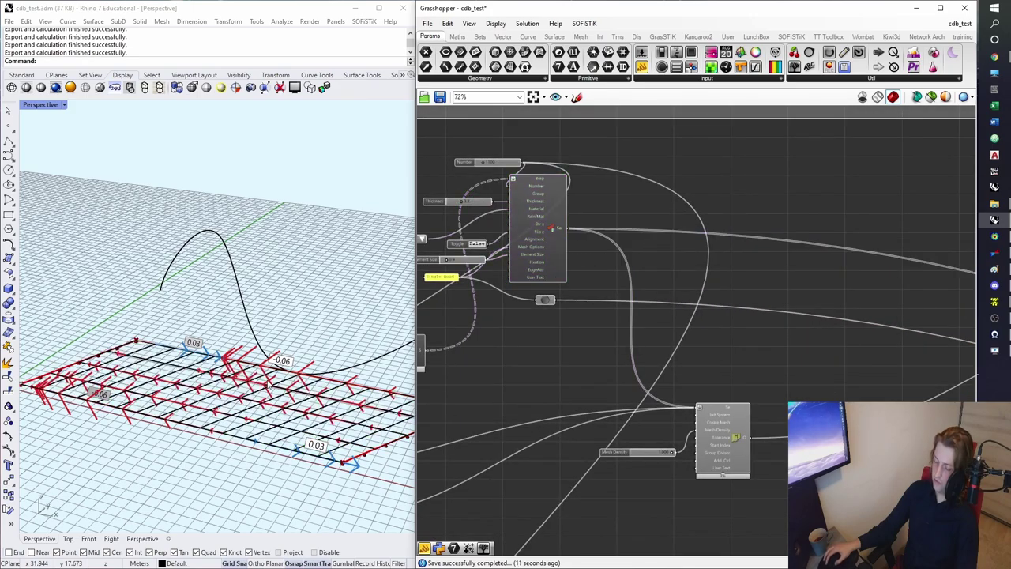
- Return to the QUAD results component showing ux displacements and reduce its Plot scale to 1.72
{"action": "scroll", "coordinate": [594, 359], "scroll_direction": "down", "scroll_amount": 6}
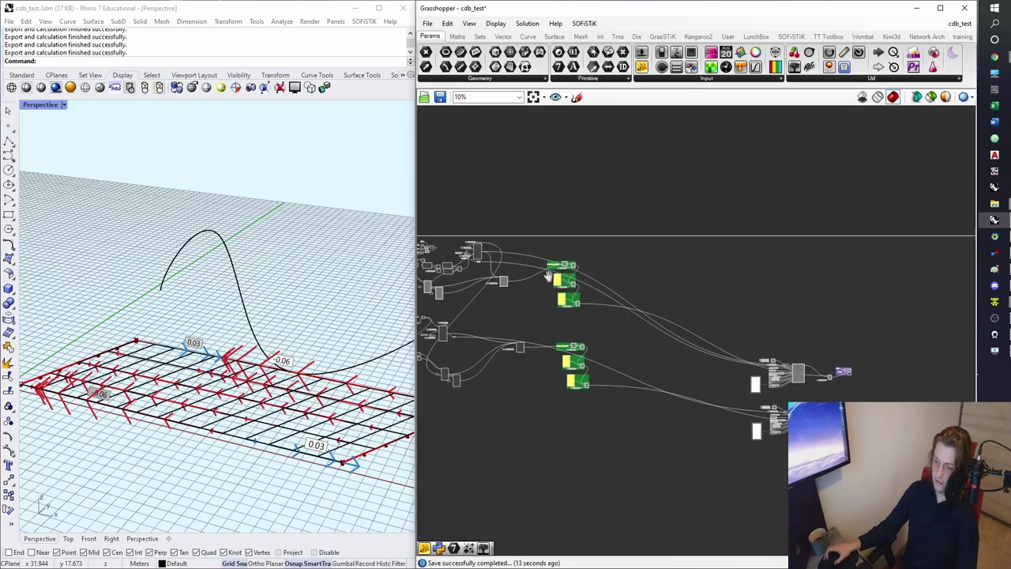
{"action": "scroll", "coordinate": [652, 338], "scroll_direction": "up", "scroll_amount": 7}
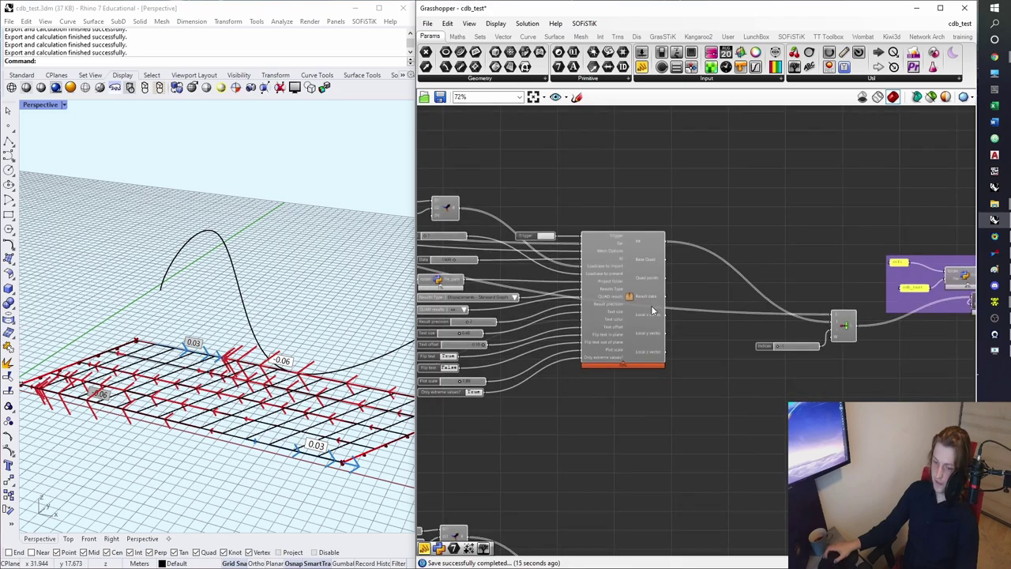
{"action": "scroll", "coordinate": [636, 294], "scroll_direction": "up", "scroll_amount": 2}
{"action": "right_click_drag", "start_coordinate": [585, 267], "coordinate": [706, 276]}
{"action": "right_click_drag", "start_coordinate": [638, 293], "coordinate": [733, 278]}
{"action": "right_click_drag", "start_coordinate": [602, 308], "coordinate": [650, 288]}
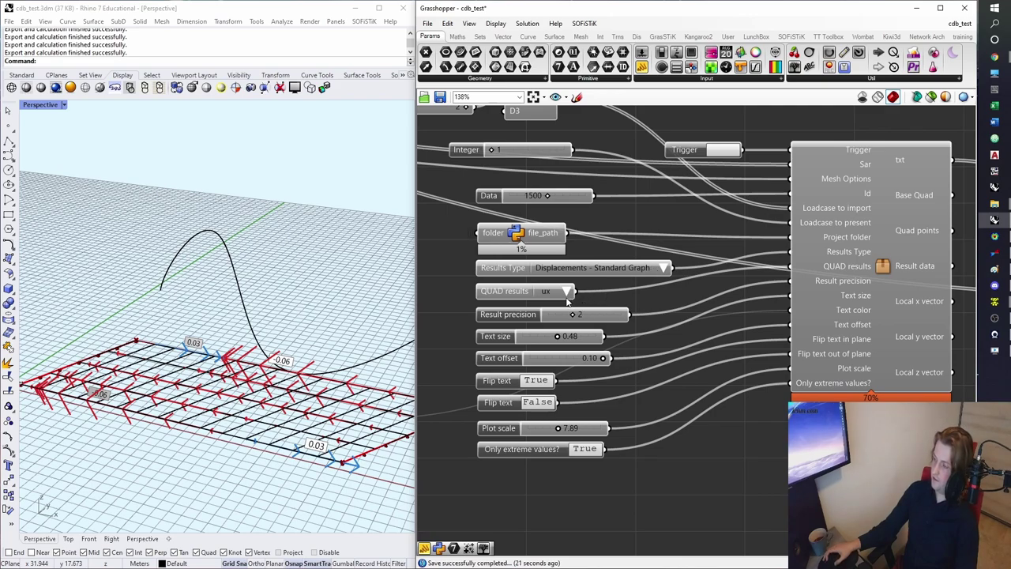
{"action": "scroll", "coordinate": [568, 294], "scroll_direction": "up", "scroll_amount": 1}
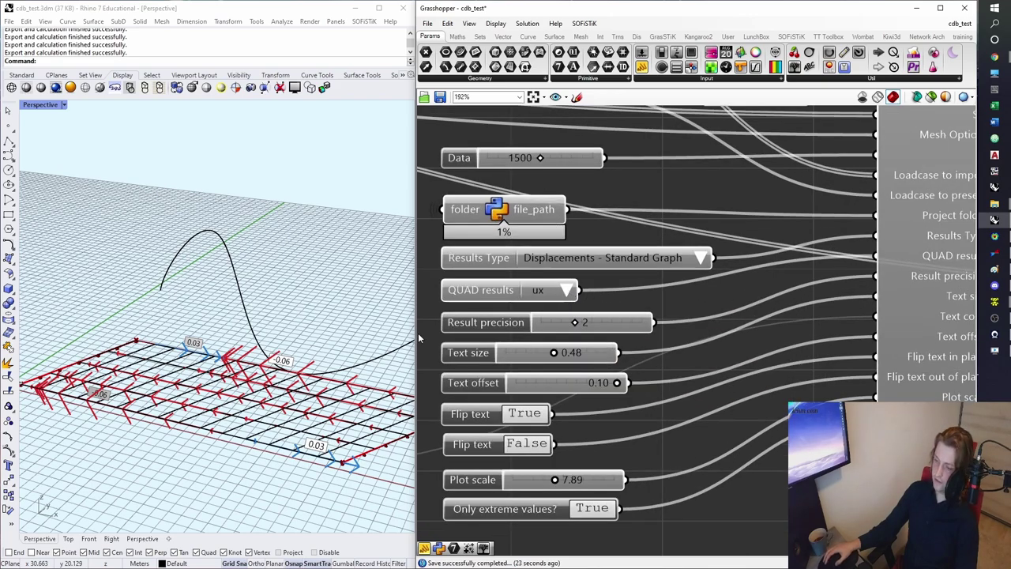
{"action": "scroll", "coordinate": [653, 305], "scroll_direction": "down", "scroll_amount": 1}
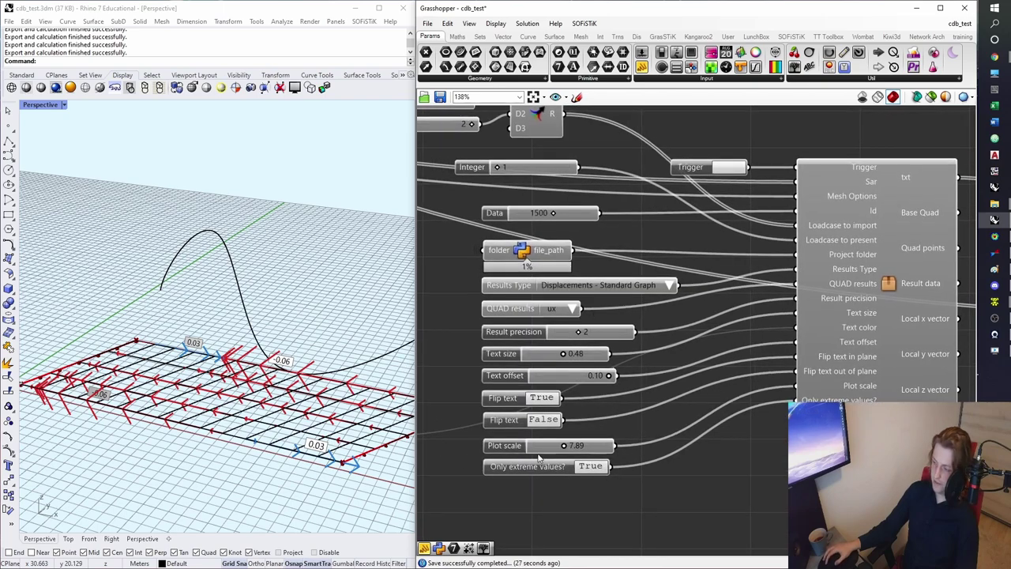
{"action": "left_click_drag", "start_coordinate": [561, 445], "coordinate": [539, 446]}
- Switch the QUAD results selection to uy, followed by uz
{"action": "left_click", "coordinate": [574, 308]}
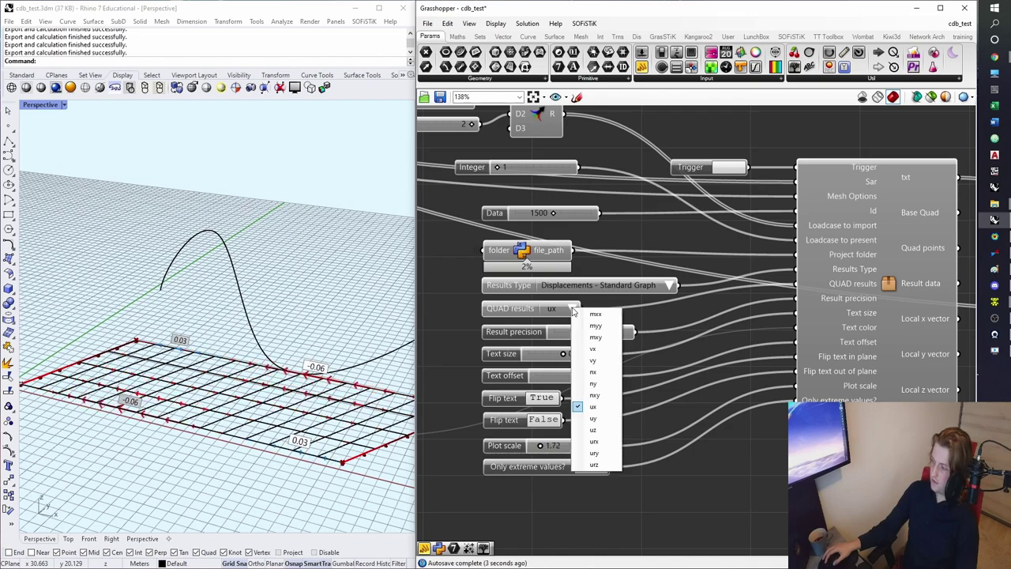
{"action": "left_click", "coordinate": [601, 422]}
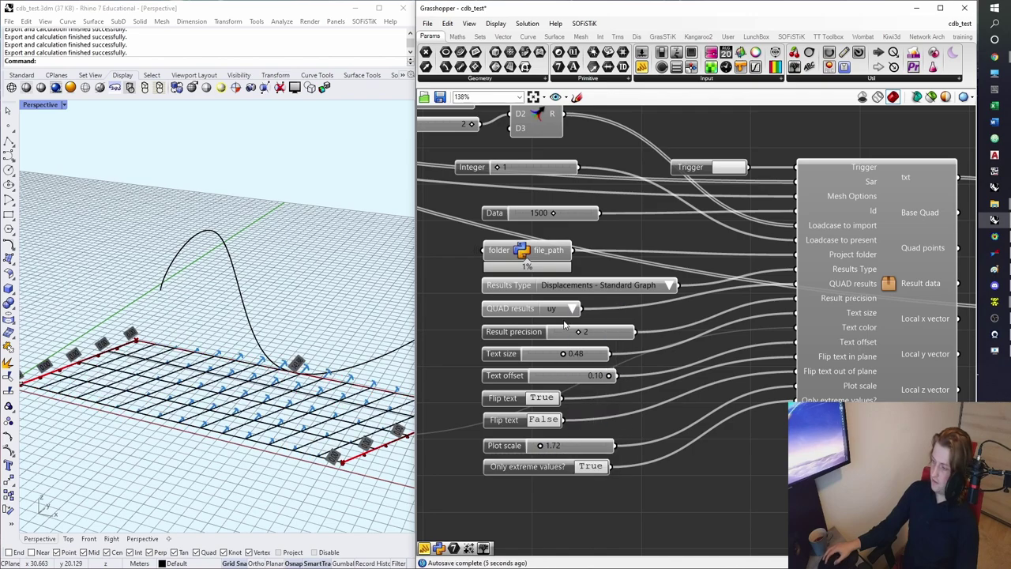
{"action": "left_click", "coordinate": [573, 308]}
{"action": "left_click", "coordinate": [595, 436]}
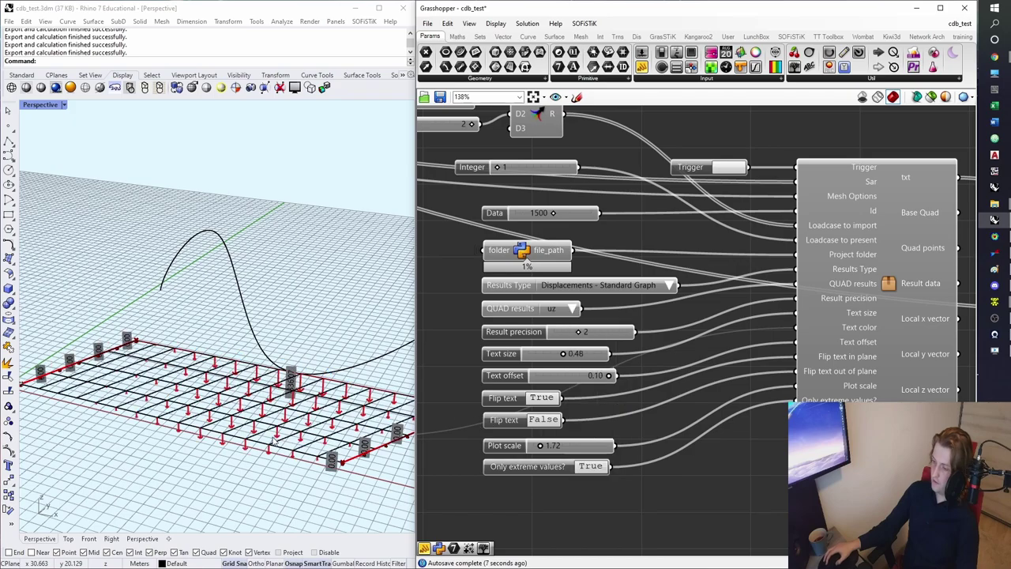
- Raise the Plot scale to 6.25 to enlarge the uz displacement arrows on the slab
{"action": "right_click_drag", "start_coordinate": [274, 439], "coordinate": [279, 421]}
{"action": "mouse_move", "coordinate": [540, 445]}
{"action": "left_mouse_down"}
{"action": "mouse_move", "coordinate": [573, 447]}
{"action": "mouse_move", "coordinate": [558, 447]}
{"action": "left_mouse_up"}
{"action": "right_click_drag", "start_coordinate": [316, 430], "coordinate": [383, 436]}
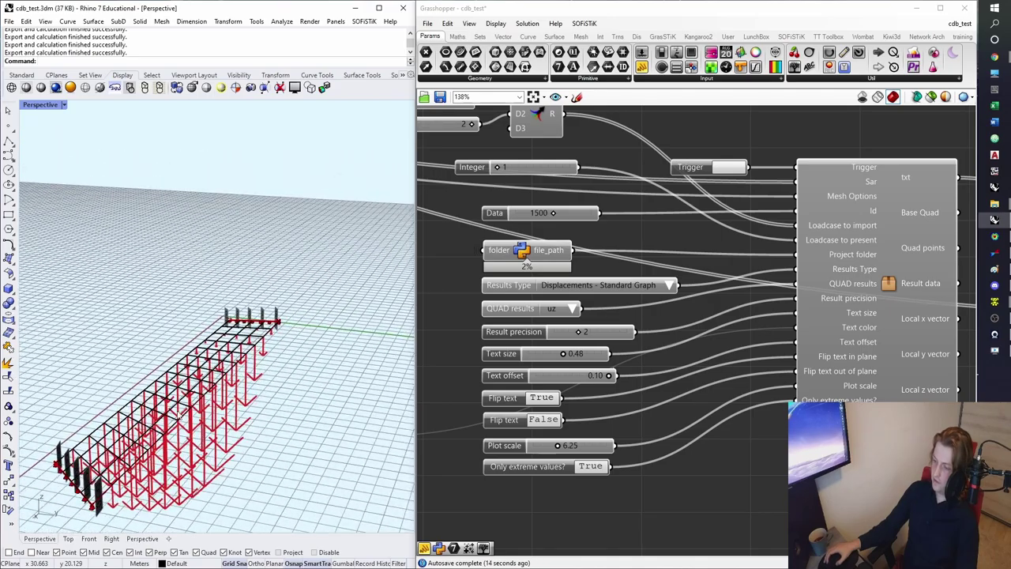
- Run the Trigger of the QUAD results component repeatedly to refresh the uz display for different Rhino views
{"action": "left_click", "coordinate": [713, 169]}
{"action": "right_click_drag", "start_coordinate": [173, 421], "coordinate": [263, 407]}
{"action": "left_click", "coordinate": [728, 167]}
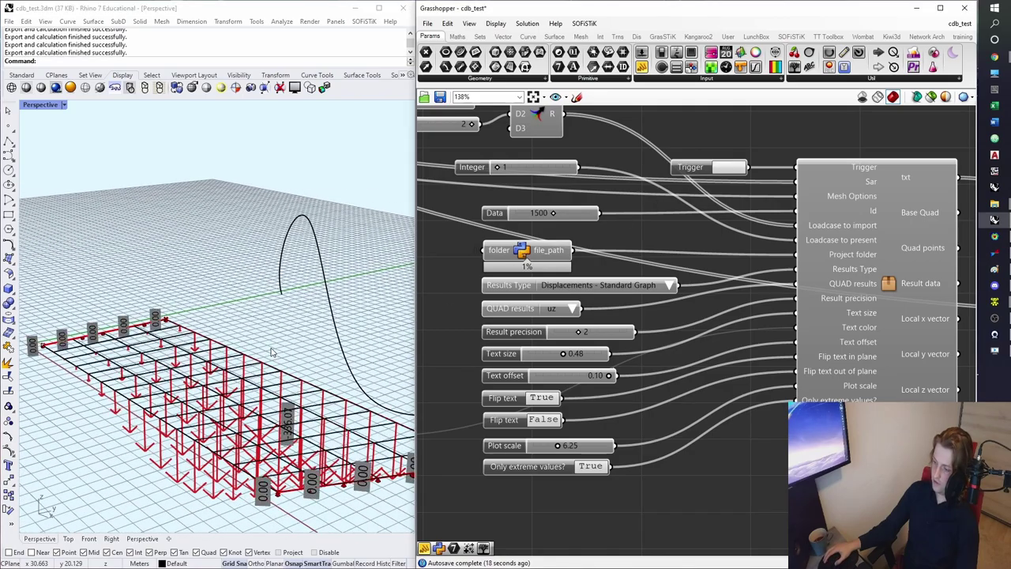
{"action": "scroll", "coordinate": [271, 352], "scroll_direction": "down", "scroll_amount": 3}
{"action": "right_click_drag", "start_coordinate": [271, 352], "coordinate": [282, 370]}
{"action": "left_click", "coordinate": [724, 169]}
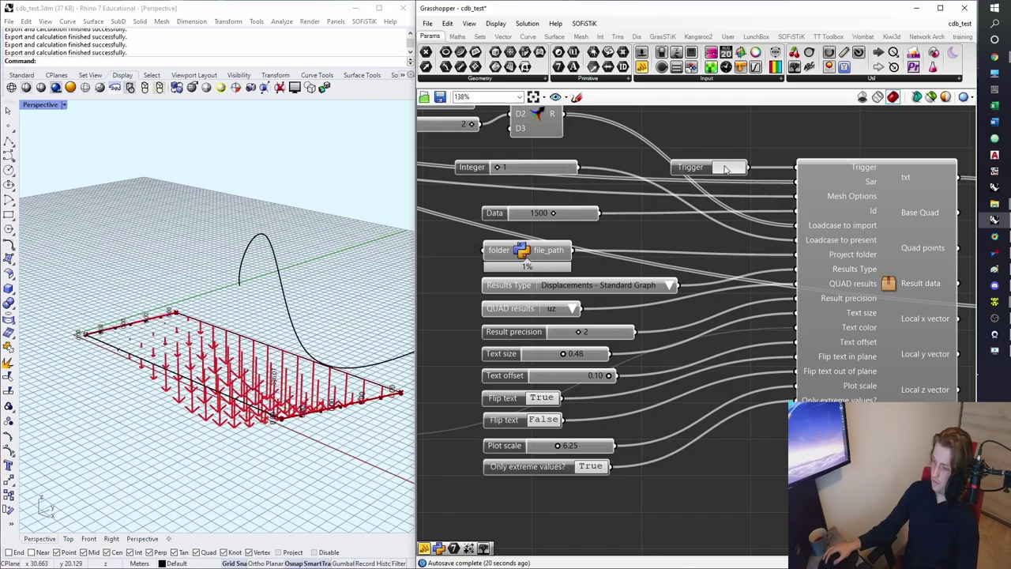
- Set the QUAD results selection to urx and reduce the Plot scale to 3.64
{"action": "scroll", "coordinate": [627, 337], "scroll_direction": "up", "scroll_amount": 3}
{"action": "scroll", "coordinate": [628, 310], "scroll_direction": "down", "scroll_amount": 3}
{"action": "left_click", "coordinate": [575, 298]}
{"action": "left_click", "coordinate": [600, 412]}
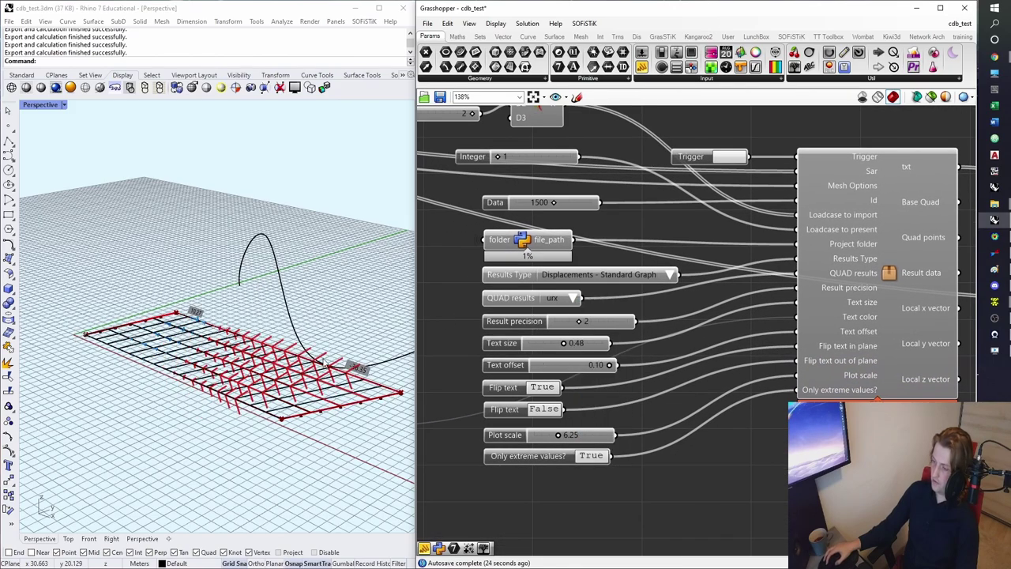
{"action": "scroll", "coordinate": [348, 362], "scroll_direction": "up", "scroll_amount": 2}
{"action": "left_click_drag", "start_coordinate": [558, 435], "coordinate": [547, 435]}
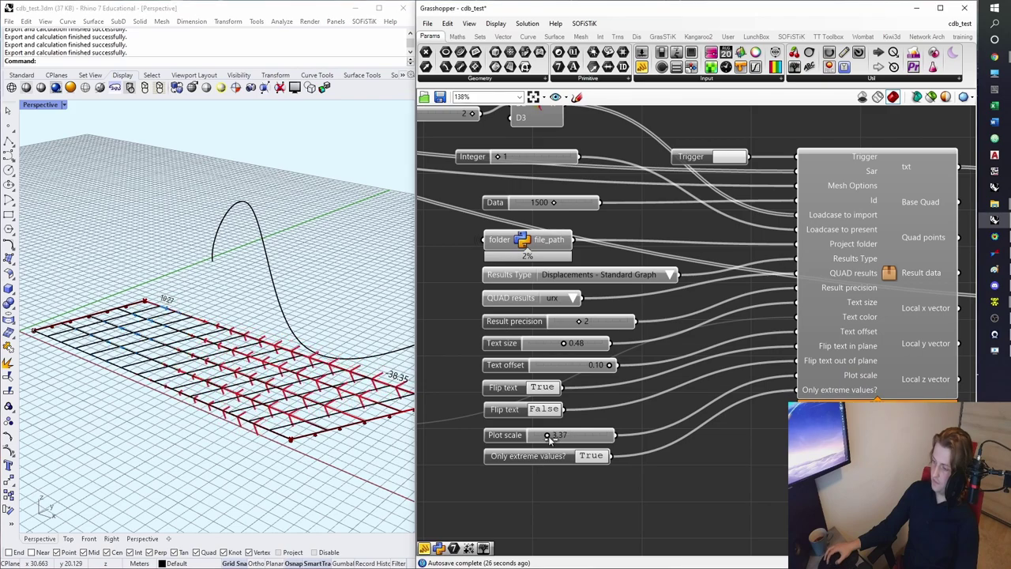
- Switch the QUAD results selection to the rotation ury, followed by urz
{"action": "left_click", "coordinate": [573, 299]}
{"action": "left_click", "coordinate": [597, 439]}
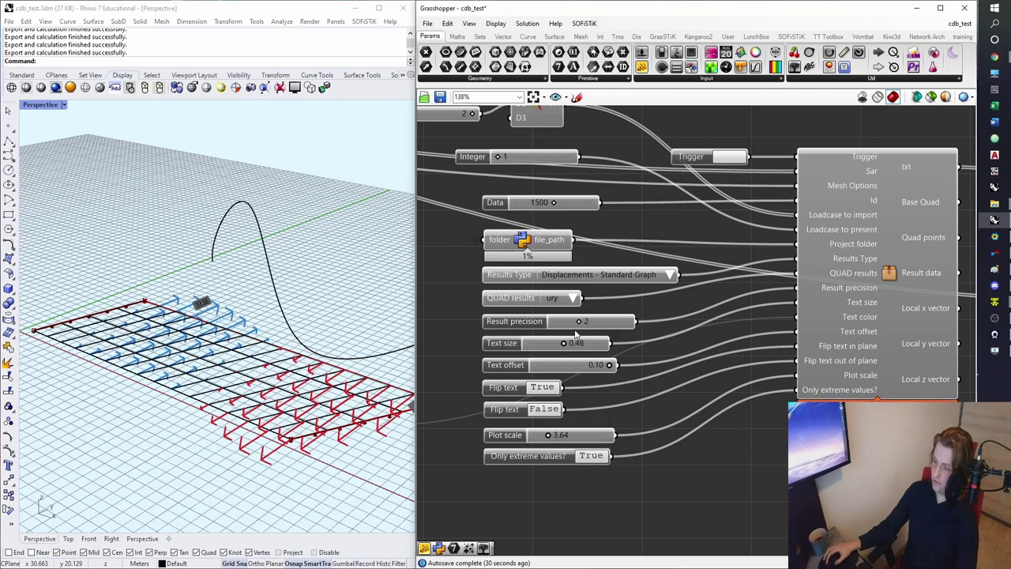
{"action": "left_click", "coordinate": [573, 299]}
{"action": "left_click", "coordinate": [596, 453]}
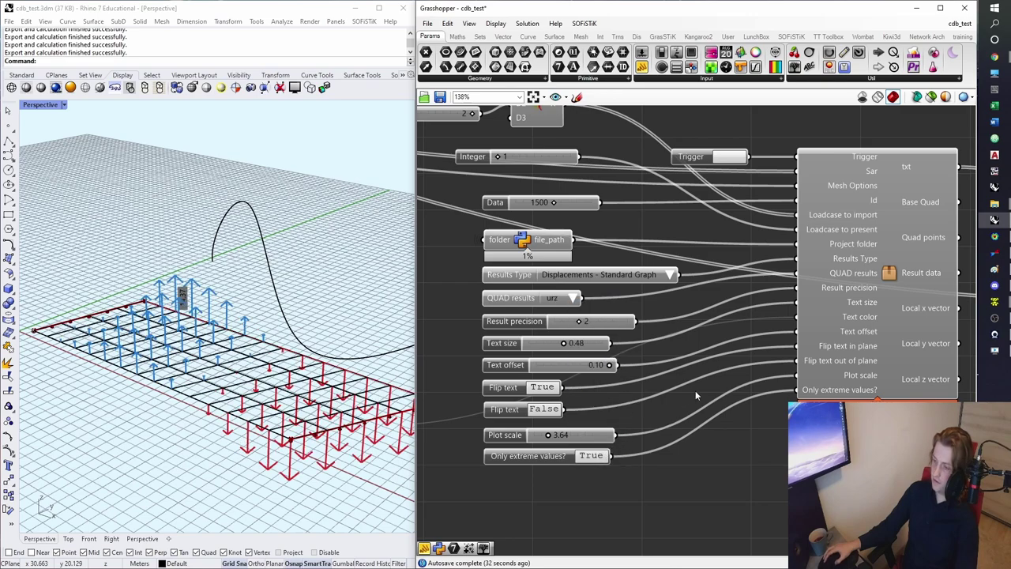
- Bring the whole QUAD results component into view and save the definition
{"action": "scroll", "coordinate": [695, 395], "scroll_direction": "down", "scroll_amount": 3}
{"action": "right_click_drag", "start_coordinate": [781, 350], "coordinate": [697, 372]}
{"action": "scroll", "coordinate": [697, 372], "scroll_direction": "up", "scroll_amount": 2}
{"action": "left_click", "coordinate": [751, 325]}
{"action": "right_click_drag", "start_coordinate": [860, 192], "coordinate": [773, 251]}
{"action": "left_click", "coordinate": [773, 251]}
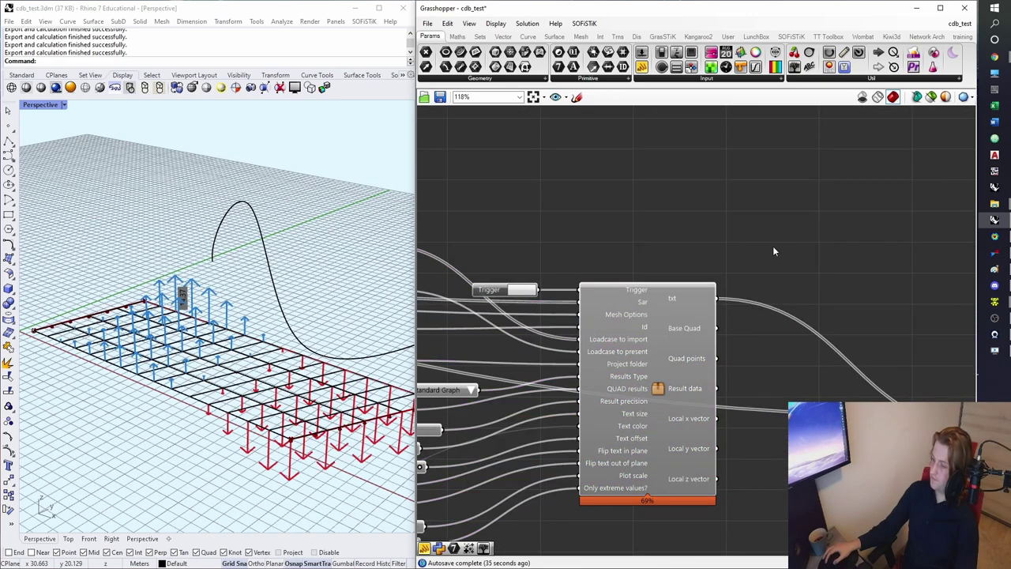
{"action": "key", "text": "ctrl+s"}
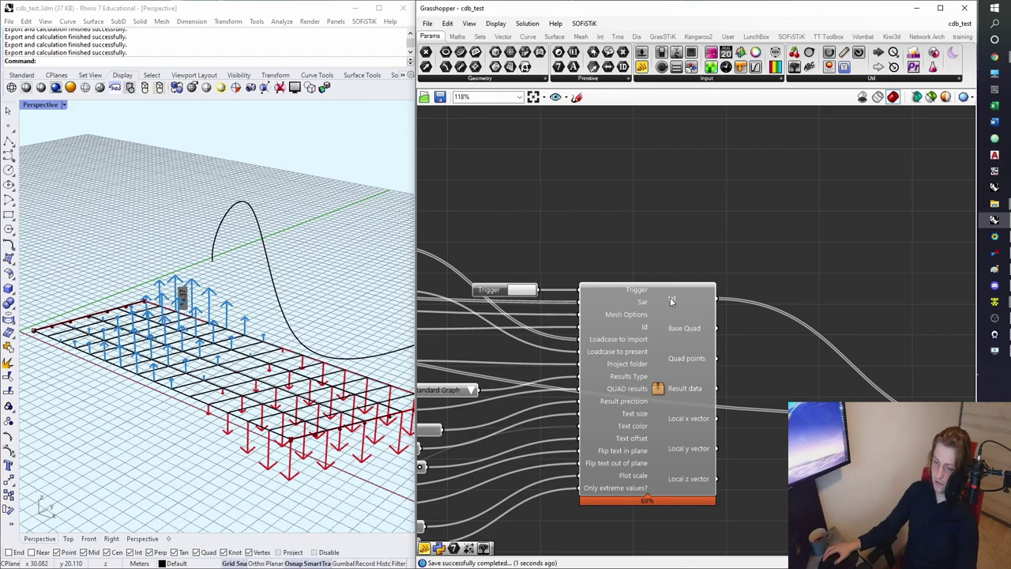
- Disable the flat slab's QUAD import v2 cluster and turn off its preview
{"action": "scroll", "coordinate": [645, 325], "scroll_direction": "down", "scroll_amount": 3}
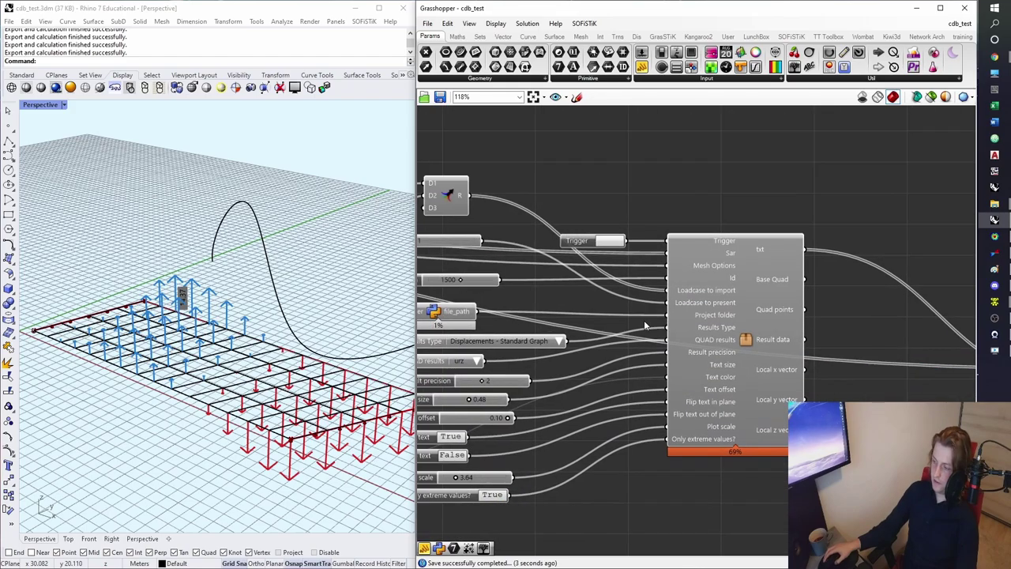
{"action": "scroll", "coordinate": [341, 260], "scroll_direction": "down", "scroll_amount": 3}
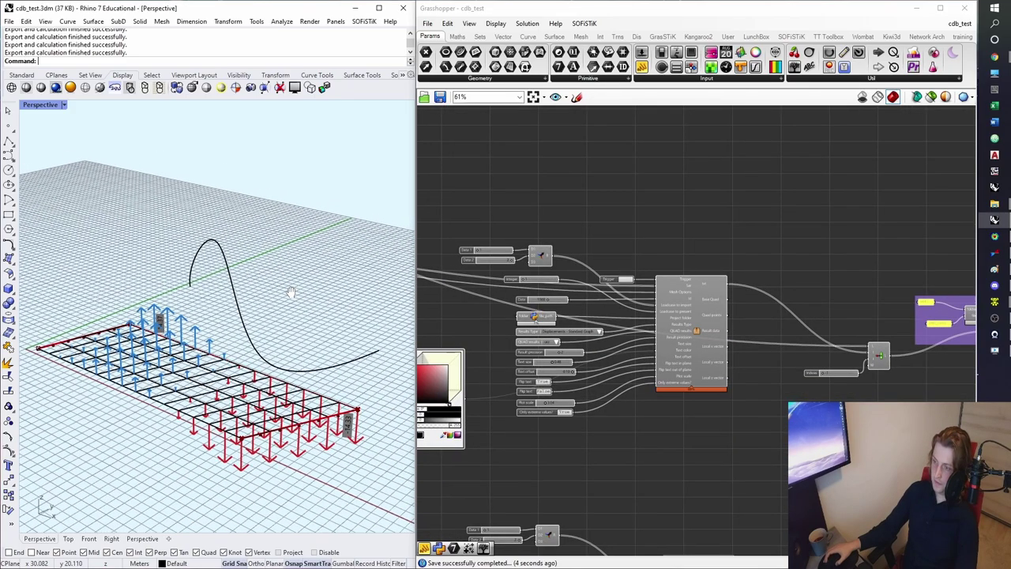
{"action": "right_click_drag", "start_coordinate": [670, 331], "coordinate": [679, 229]}
{"action": "scroll", "coordinate": [680, 230], "scroll_direction": "up", "scroll_amount": 2}
{"action": "left_click", "coordinate": [677, 221]}
{"action": "right_click", "coordinate": [676, 222]}
{"action": "left_click", "coordinate": [649, 129]}
{"action": "right_click", "coordinate": [677, 197]}
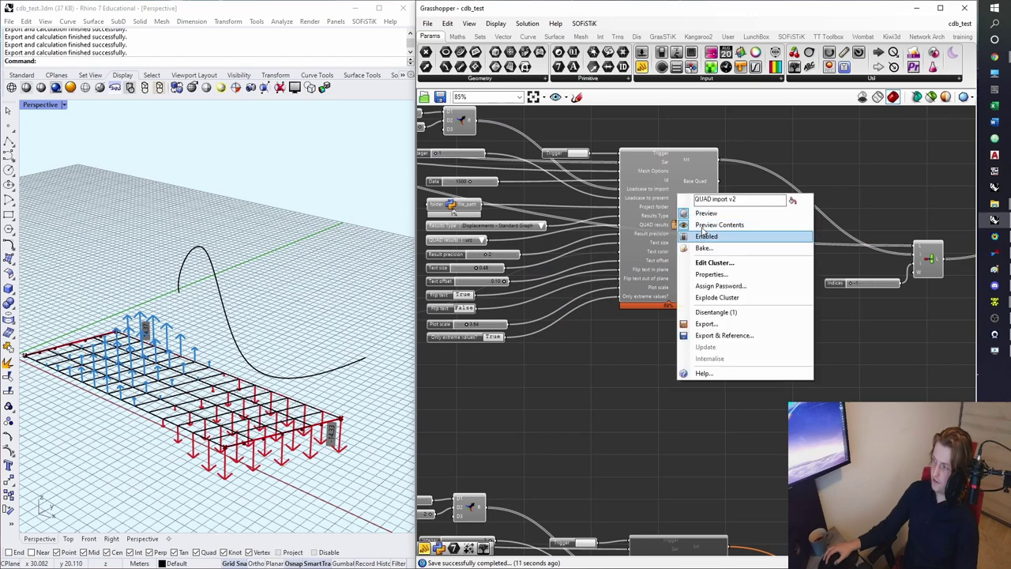
{"action": "left_click", "coordinate": [681, 222]}
{"action": "right_click", "coordinate": [678, 219]}
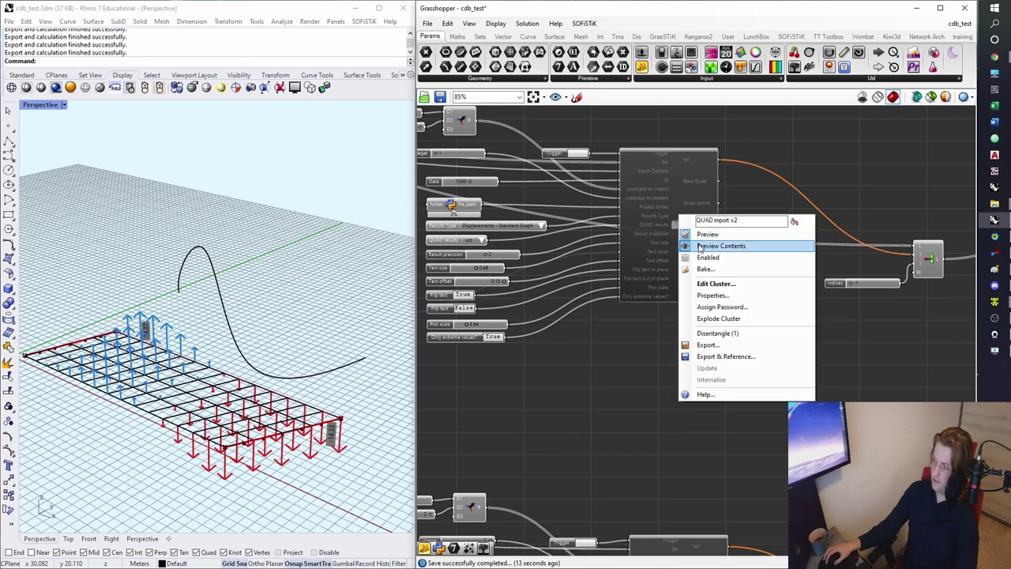
{"action": "left_click", "coordinate": [714, 239]}
- Enable the second QUAD import cluster, set to Forces - Bar Chart, and turn on its preview
{"action": "scroll", "coordinate": [681, 322], "scroll_direction": "down", "scroll_amount": 4}
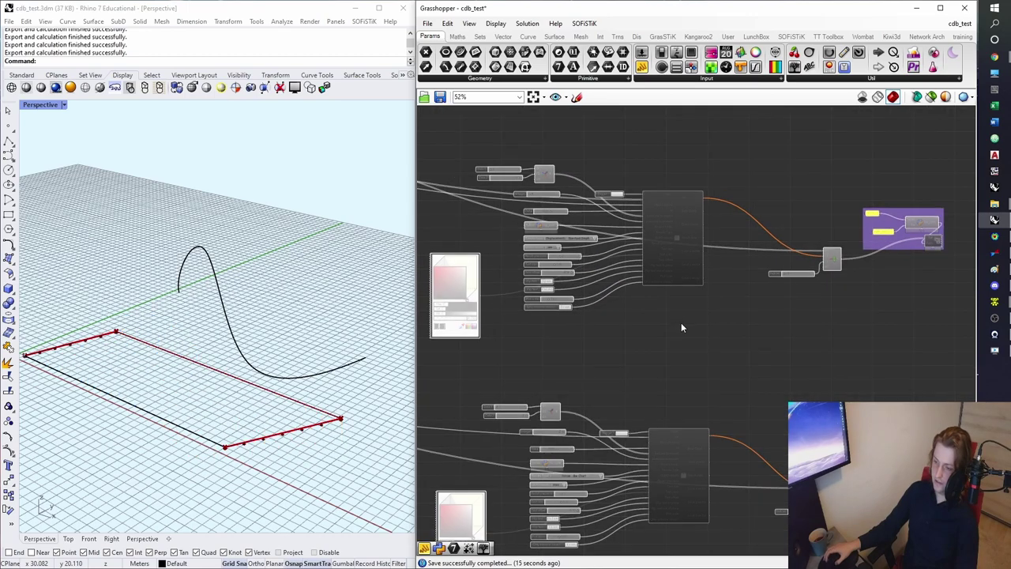
{"action": "scroll", "coordinate": [673, 342], "scroll_direction": "up", "scroll_amount": 2}
{"action": "scroll", "coordinate": [711, 348], "scroll_direction": "up", "scroll_amount": 3}
{"action": "right_click", "coordinate": [746, 365]}
{"action": "left_click", "coordinate": [773, 396]}
{"action": "right_click", "coordinate": [752, 363]}
{"action": "left_click", "coordinate": [778, 390]}
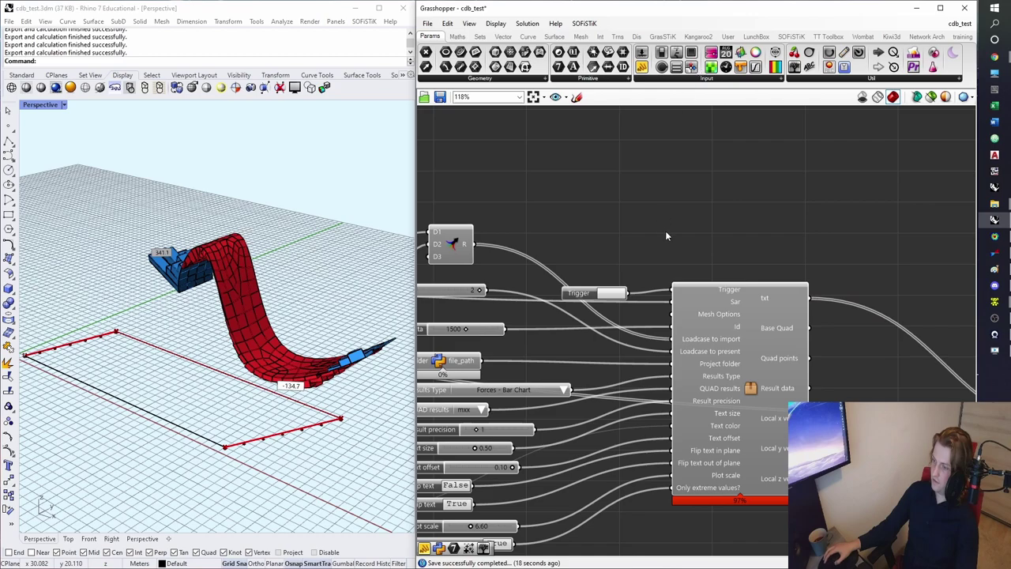
{"action": "left_click", "coordinate": [997, 302]}
{"action": "left_click", "coordinate": [772, 200]}
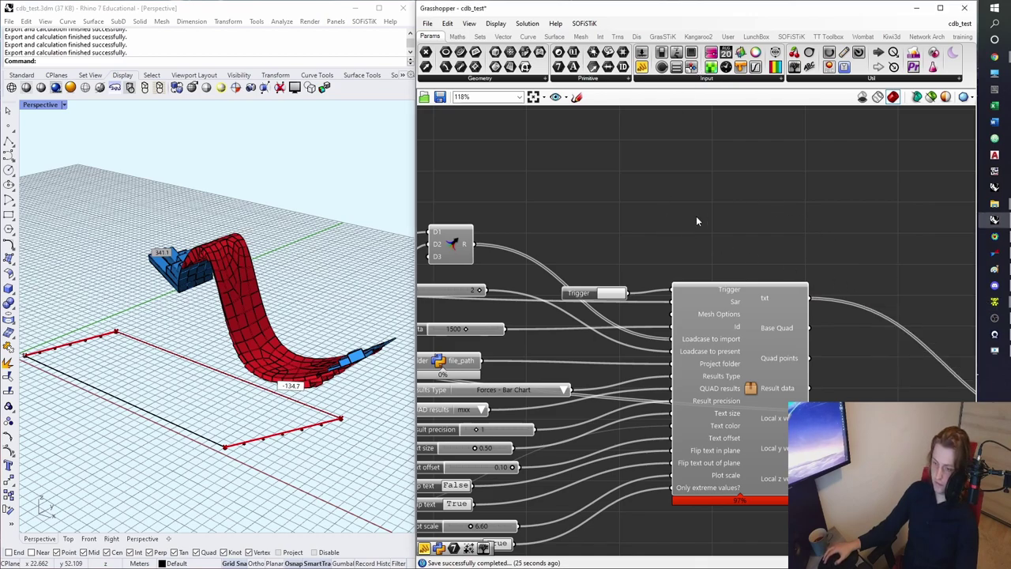
- Turn on the preview of the structural area component numbered 1100 that defines the curved surface
{"action": "scroll", "coordinate": [690, 219], "scroll_direction": "down", "scroll_amount": 8}
{"action": "right_click_drag", "start_coordinate": [655, 211], "coordinate": [786, 284]}
{"action": "scroll", "coordinate": [622, 210], "scroll_direction": "up", "scroll_amount": 5}
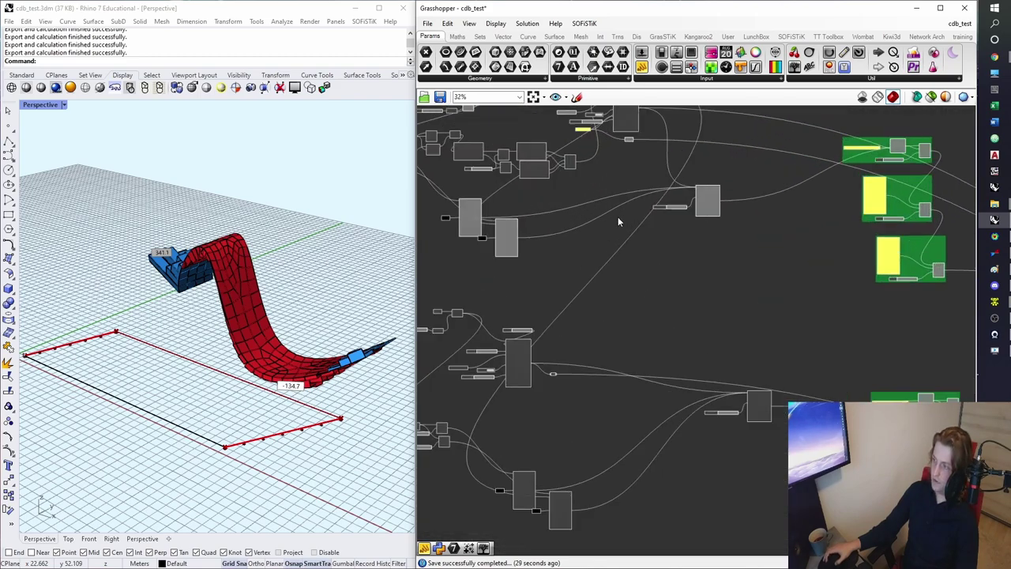
{"action": "right_click_drag", "start_coordinate": [551, 332], "coordinate": [647, 309]}
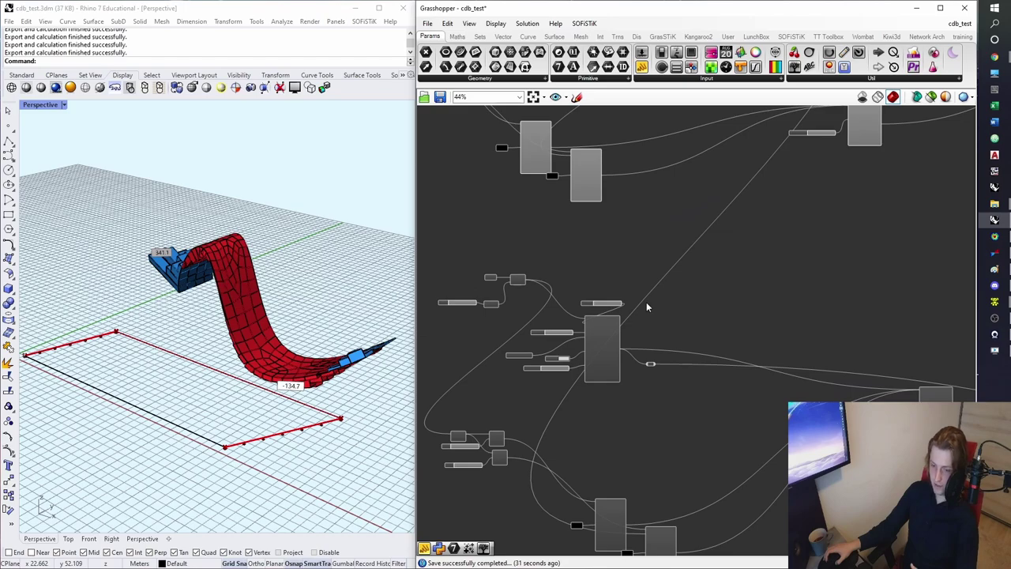
{"action": "scroll", "coordinate": [583, 343], "scroll_direction": "up", "scroll_amount": 5}
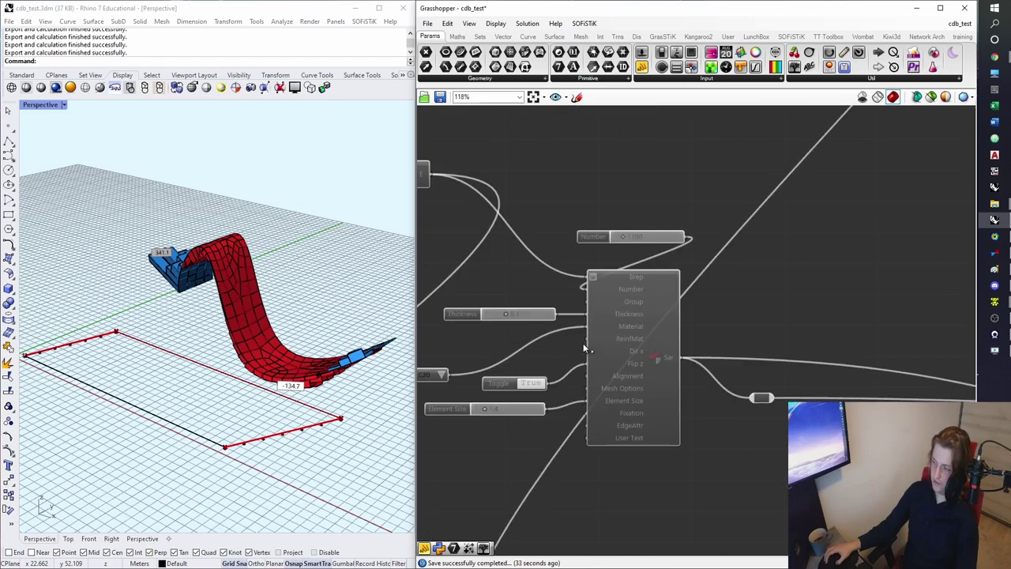
{"action": "left_click", "coordinate": [738, 316]}
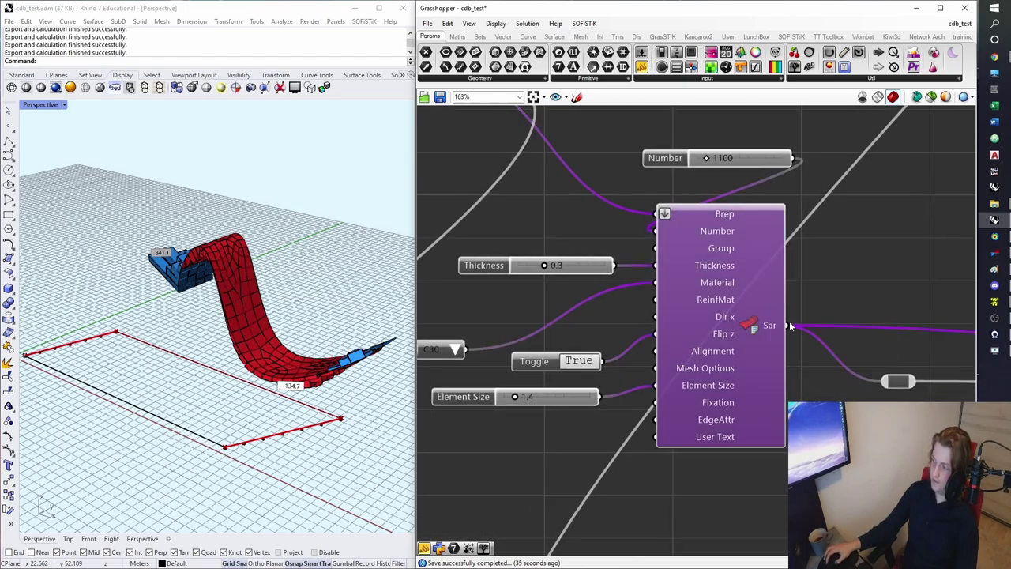
- Turn off the preview of the curved surface's QUAD import cluster
{"action": "scroll", "coordinate": [813, 324], "scroll_direction": "down", "scroll_amount": 10}
{"action": "scroll", "coordinate": [812, 330], "scroll_direction": "up", "scroll_amount": 10}
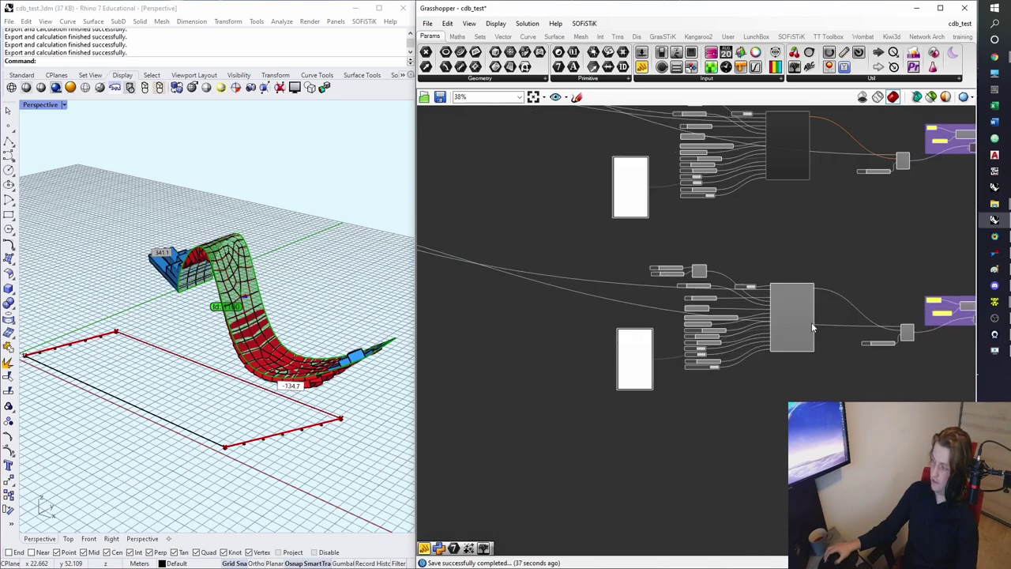
{"action": "right_click", "coordinate": [759, 291]}
{"action": "left_click", "coordinate": [775, 314]}
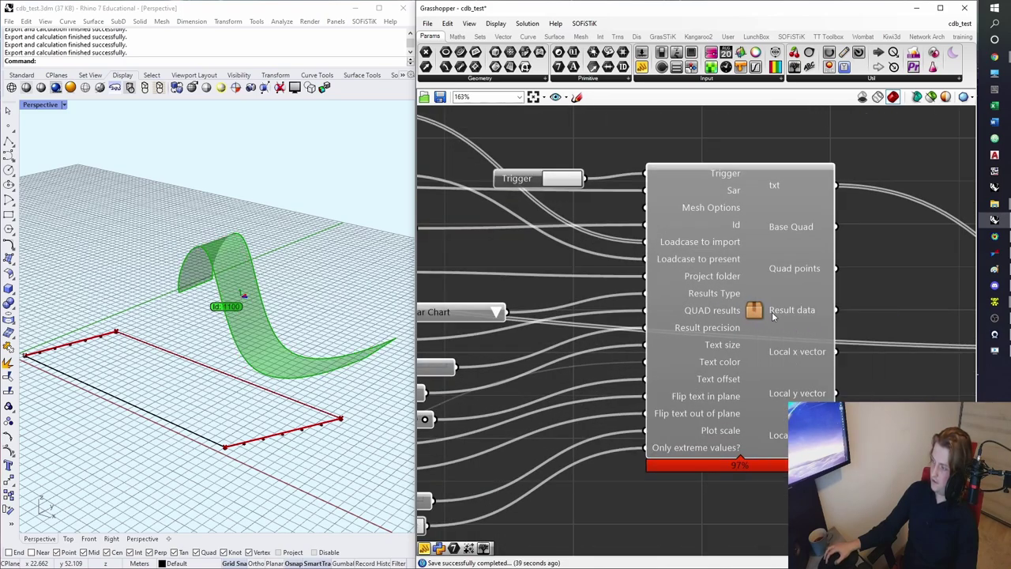
- Deselect the curved surface's structural area component and examine the extrusion and sliders that feed it
{"action": "left_click", "coordinate": [754, 152]}
{"action": "scroll", "coordinate": [620, 214], "scroll_direction": "down", "scroll_amount": 10}
{"action": "right_click_drag", "start_coordinate": [443, 166], "coordinate": [609, 248]}
{"action": "right_click_drag", "start_coordinate": [423, 197], "coordinate": [641, 254]}
{"action": "scroll", "coordinate": [640, 254], "scroll_direction": "up", "scroll_amount": 8}
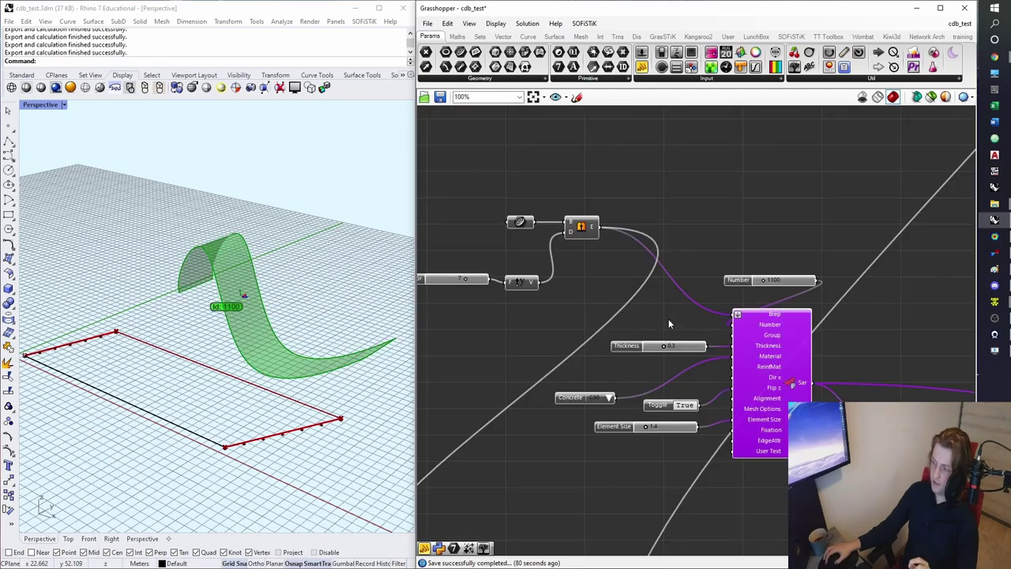
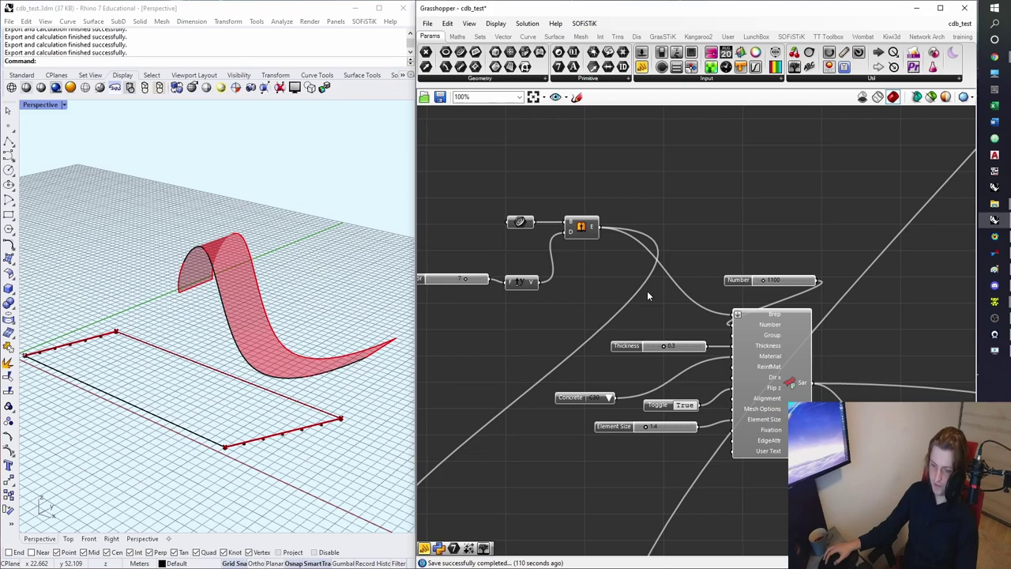
{"action": "scroll", "coordinate": [647, 295], "scroll_direction": "down", "scroll_amount": 5}
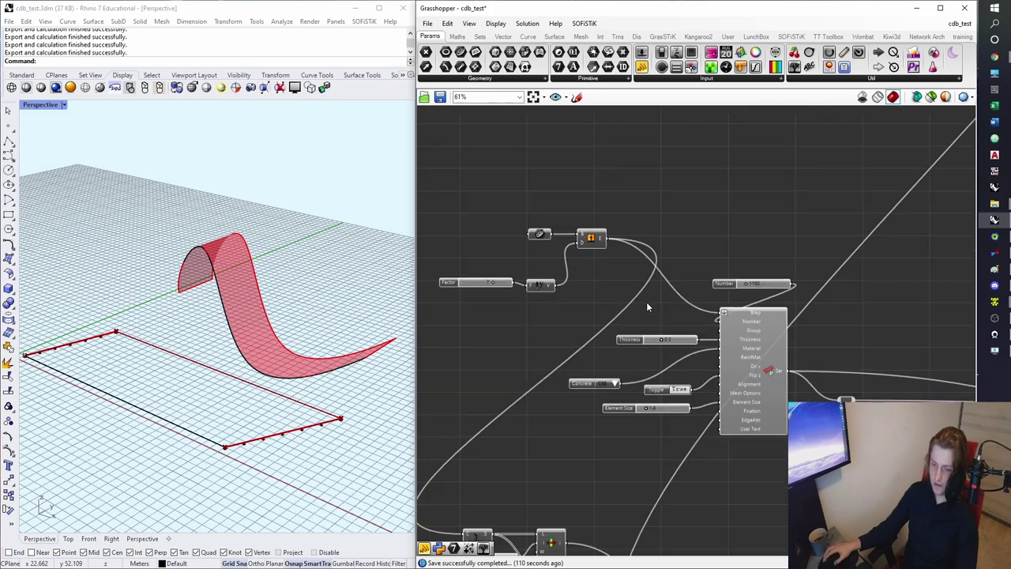
- Turn off the viewport preview of the component that shows the curved red shell
{"action": "scroll", "coordinate": [652, 330], "scroll_direction": "up", "scroll_amount": 6}
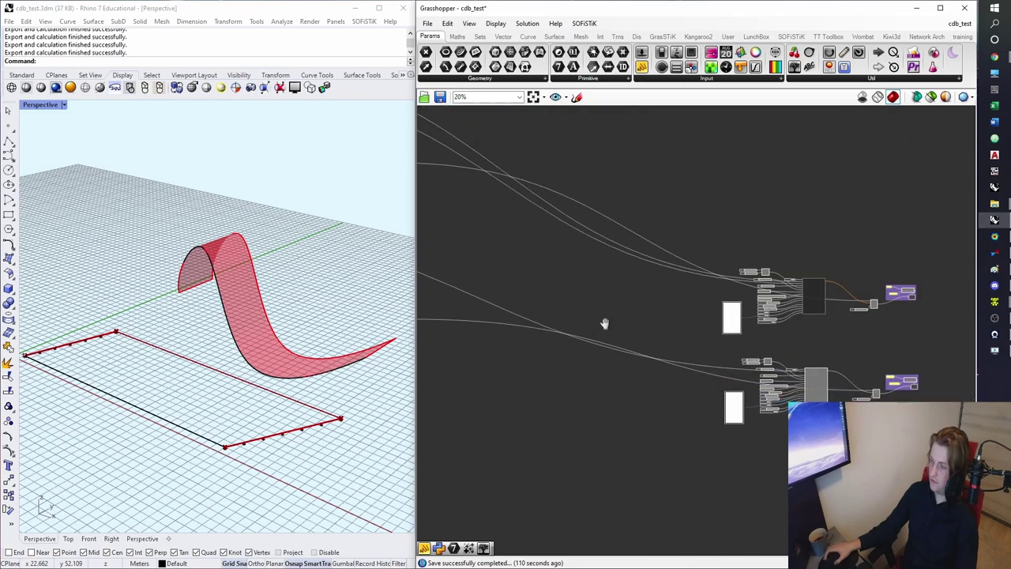
{"action": "scroll", "coordinate": [649, 335], "scroll_direction": "up", "scroll_amount": 5}
{"action": "left_click", "coordinate": [648, 335]}
{"action": "right_click", "coordinate": [648, 335]}
{"action": "left_click", "coordinate": [711, 348]}
- Enable Preview Contents on the curved shell's QUAD import v2 component and inspect its force bars from several angles
{"action": "scroll", "coordinate": [717, 338], "scroll_direction": "down", "scroll_amount": 7}
{"action": "right_click_drag", "start_coordinate": [921, 383], "coordinate": [509, 317]}
{"action": "scroll", "coordinate": [680, 366], "scroll_direction": "up", "scroll_amount": 7}
{"action": "right_click", "coordinate": [751, 335]}
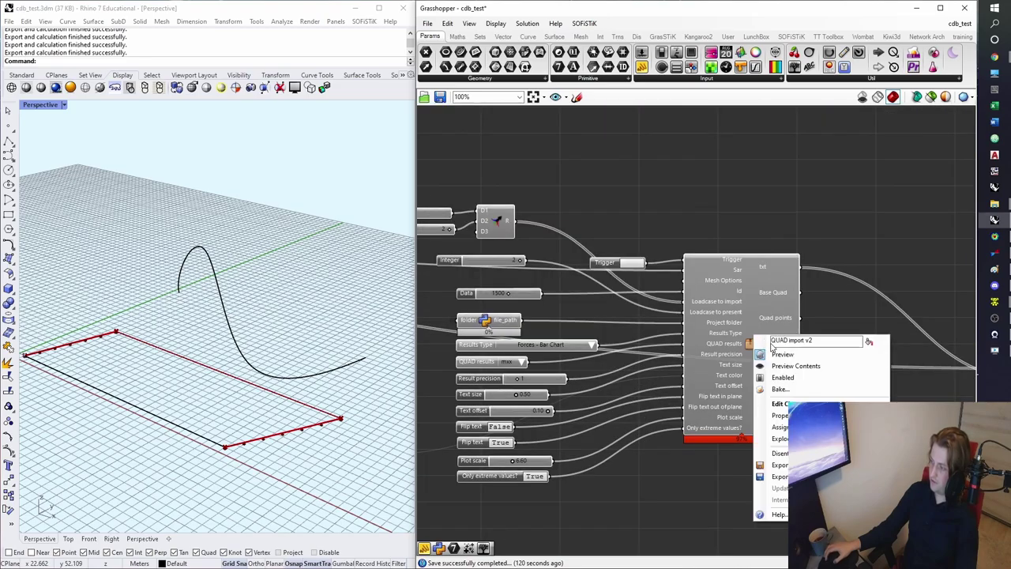
{"action": "left_click", "coordinate": [782, 365]}
{"action": "right_click_drag", "start_coordinate": [263, 275], "coordinate": [169, 270]}
{"action": "scroll", "coordinate": [209, 296], "scroll_direction": "up", "scroll_amount": 6}
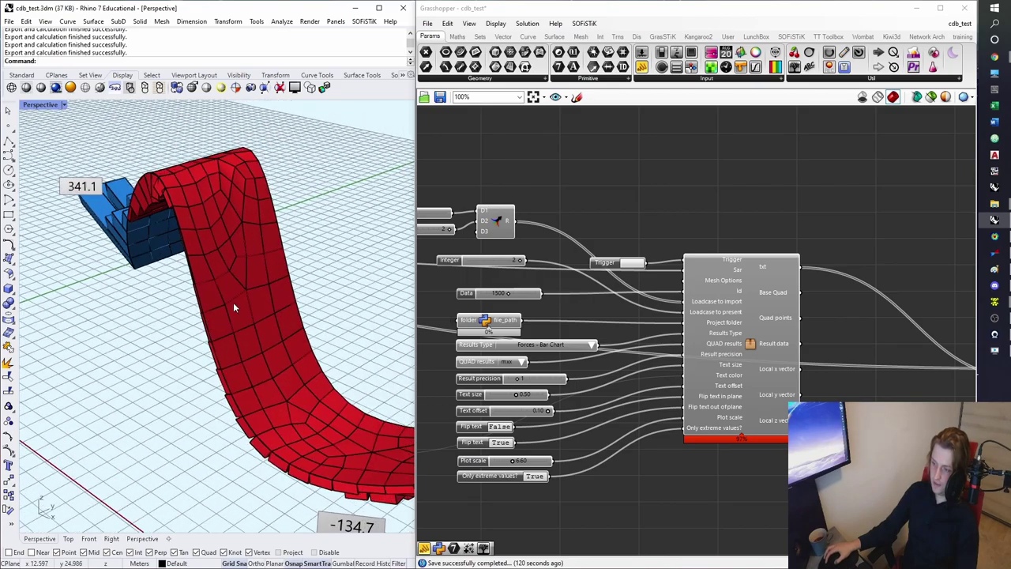
{"action": "right_click_drag", "start_coordinate": [204, 240], "coordinate": [222, 279]}
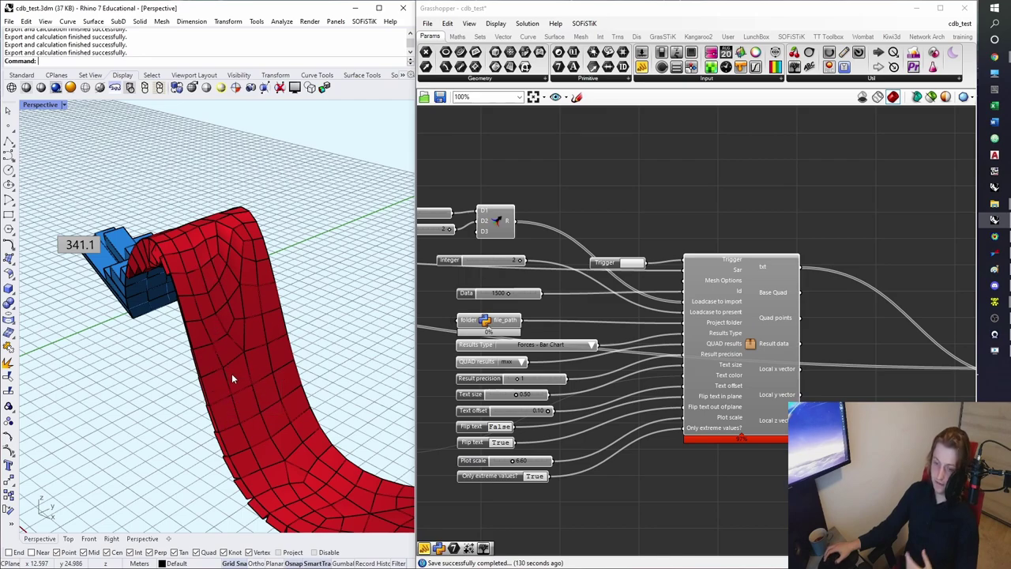
{"action": "scroll", "coordinate": [232, 372], "scroll_direction": "down", "scroll_amount": 2}
{"action": "right_click_drag", "start_coordinate": [232, 372], "coordinate": [248, 367]}
- Set the Plot scale of the curved shell's results to 11.40
{"action": "left_click", "coordinate": [632, 263]}
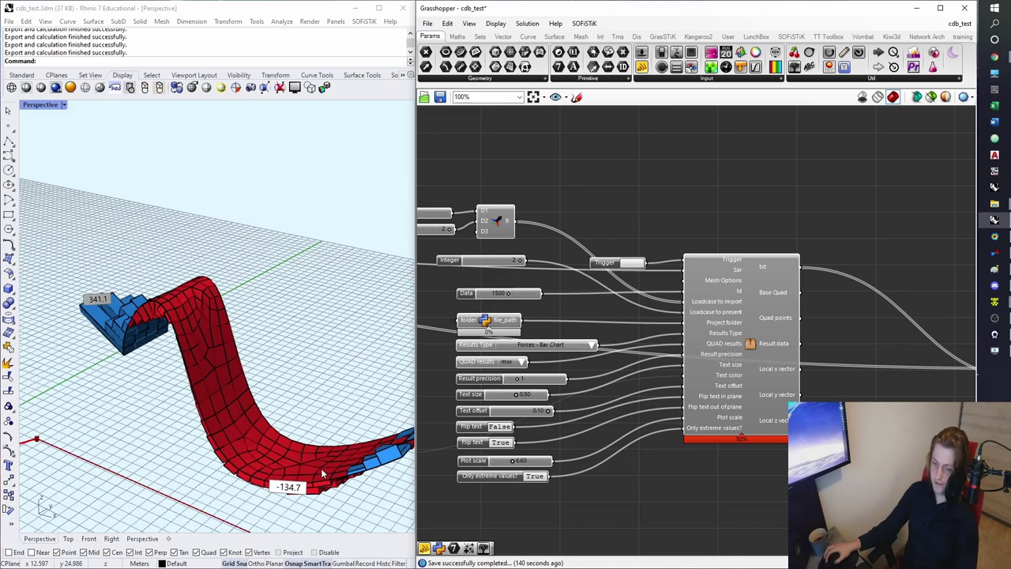
{"action": "scroll", "coordinate": [577, 399], "scroll_direction": "up", "scroll_amount": 3}
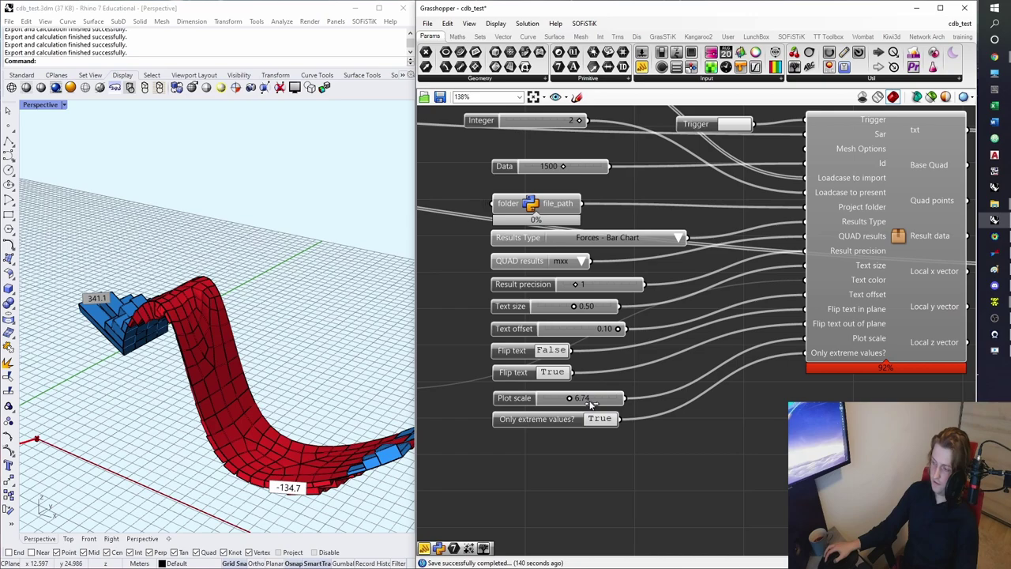
{"action": "left_click_drag", "start_coordinate": [569, 399], "coordinate": [587, 398]}
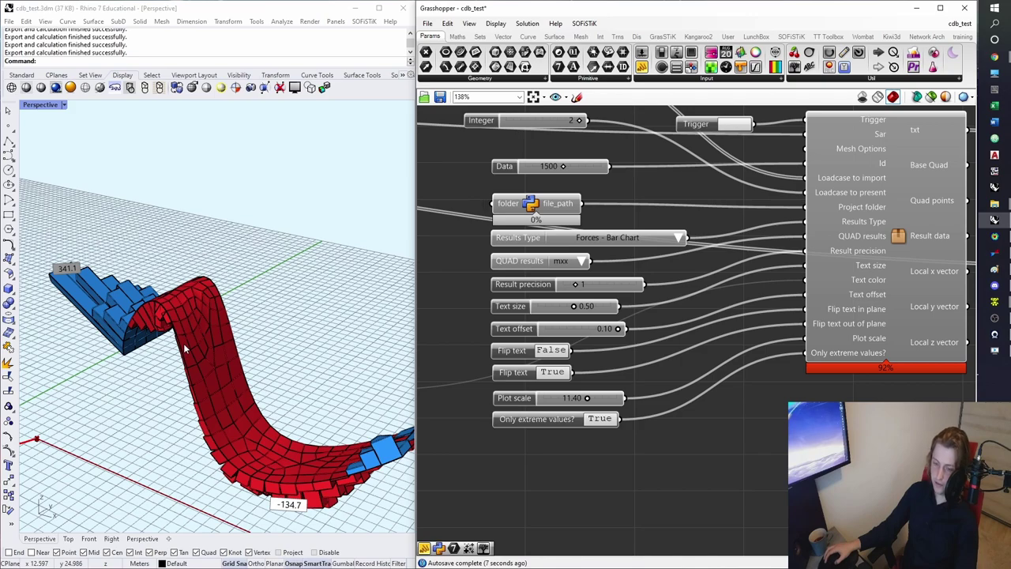
{"action": "scroll", "coordinate": [177, 349], "scroll_direction": "down", "scroll_amount": 2}
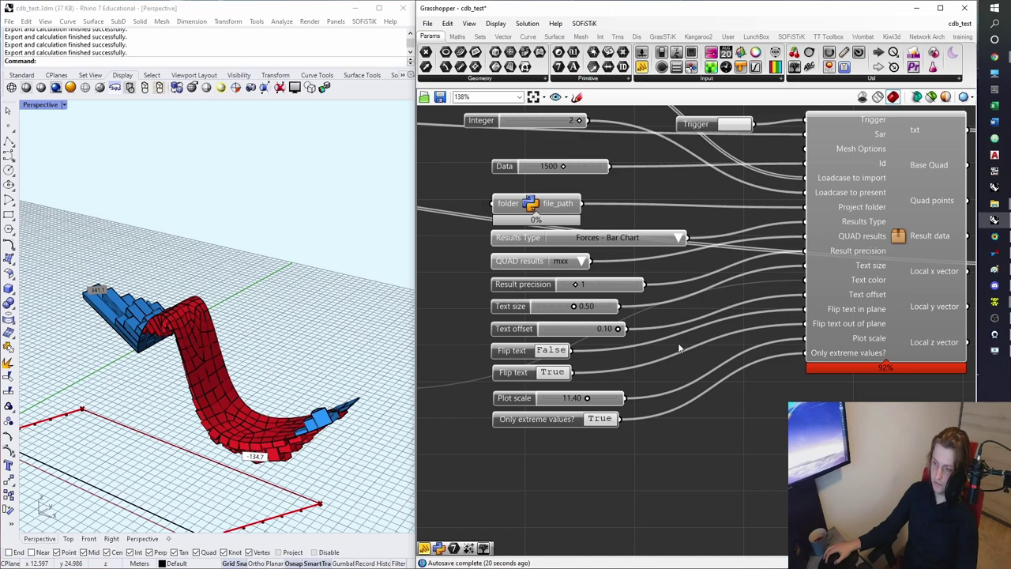
- Review the available Results Type options for the curved shell's QUAD import without changing the selection
{"action": "right_click_drag", "start_coordinate": [684, 337], "coordinate": [687, 345]}
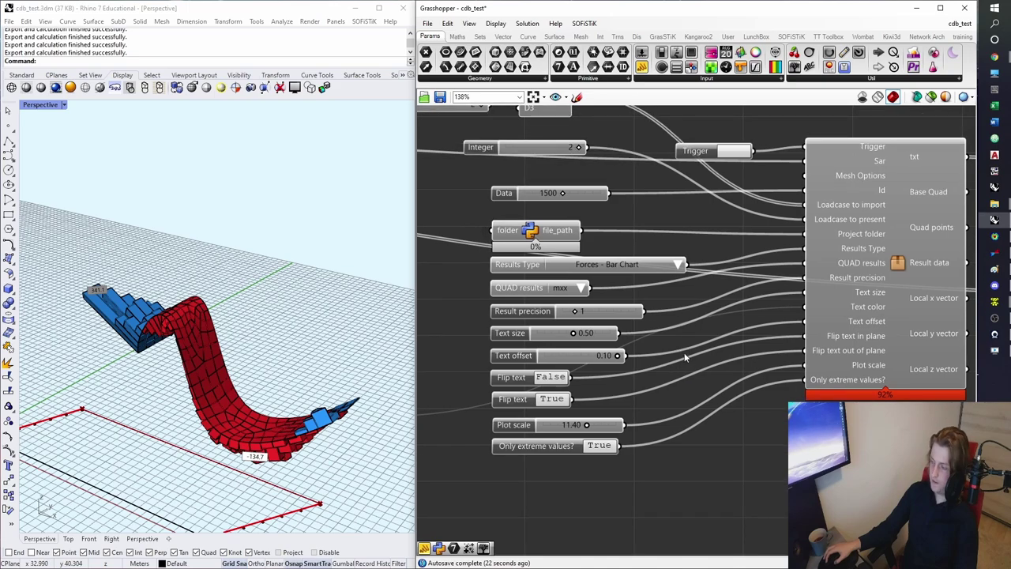
{"action": "left_click", "coordinate": [679, 264]}
{"action": "left_click", "coordinate": [691, 242]}
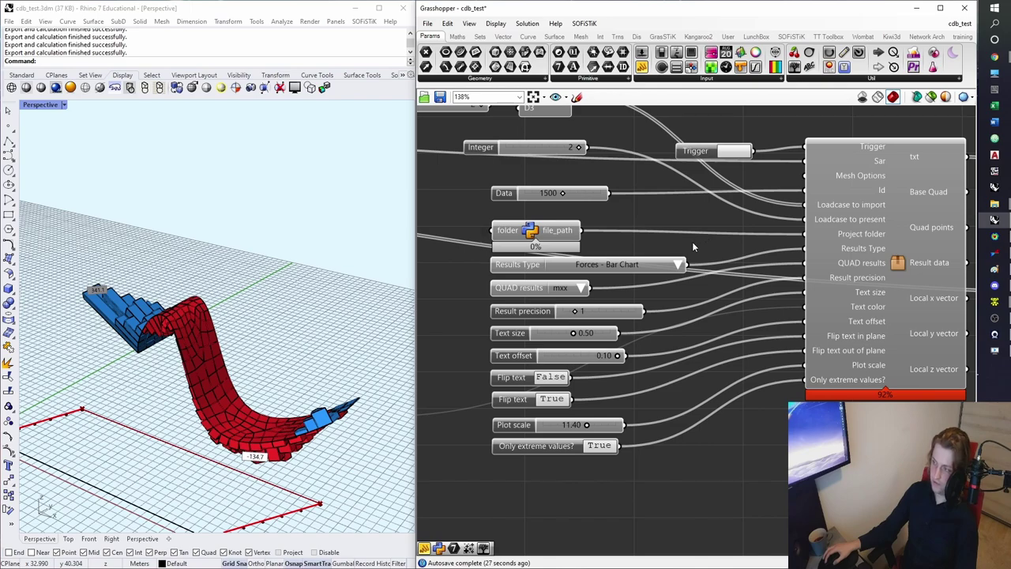
{"action": "right_click_drag", "start_coordinate": [699, 225], "coordinate": [690, 249]}
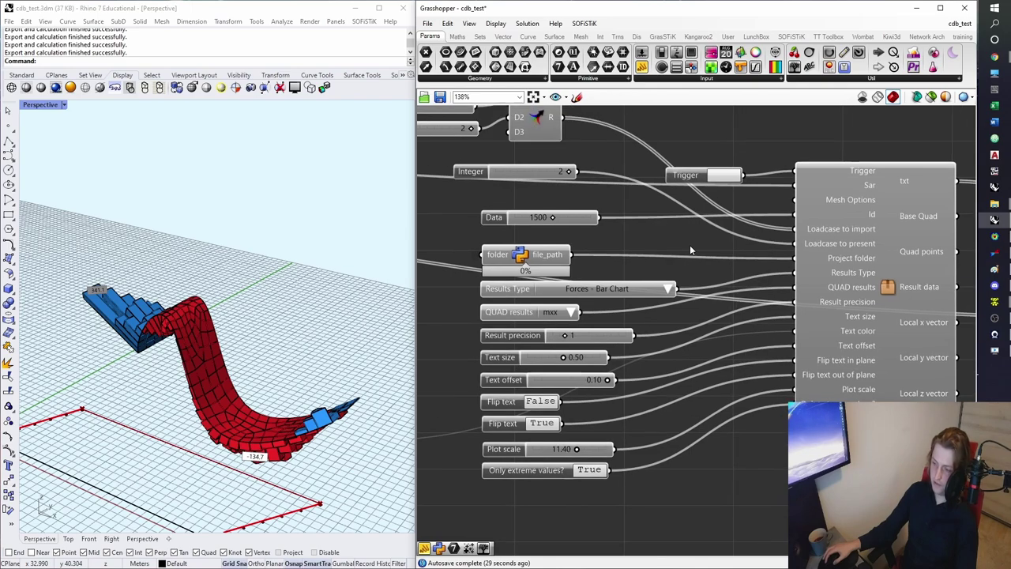
{"action": "left_click", "coordinate": [668, 289]}
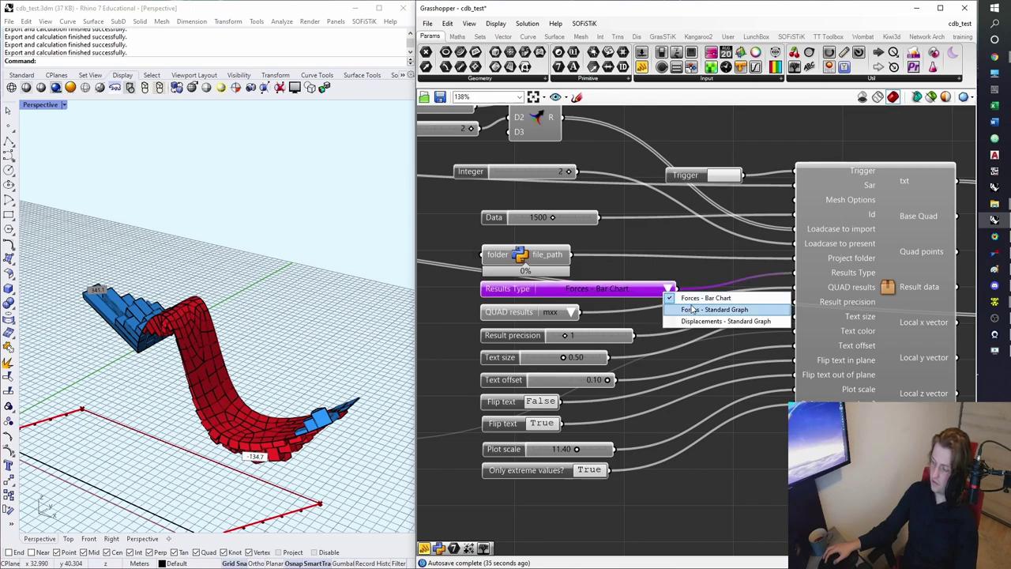
{"action": "left_click", "coordinate": [691, 266]}
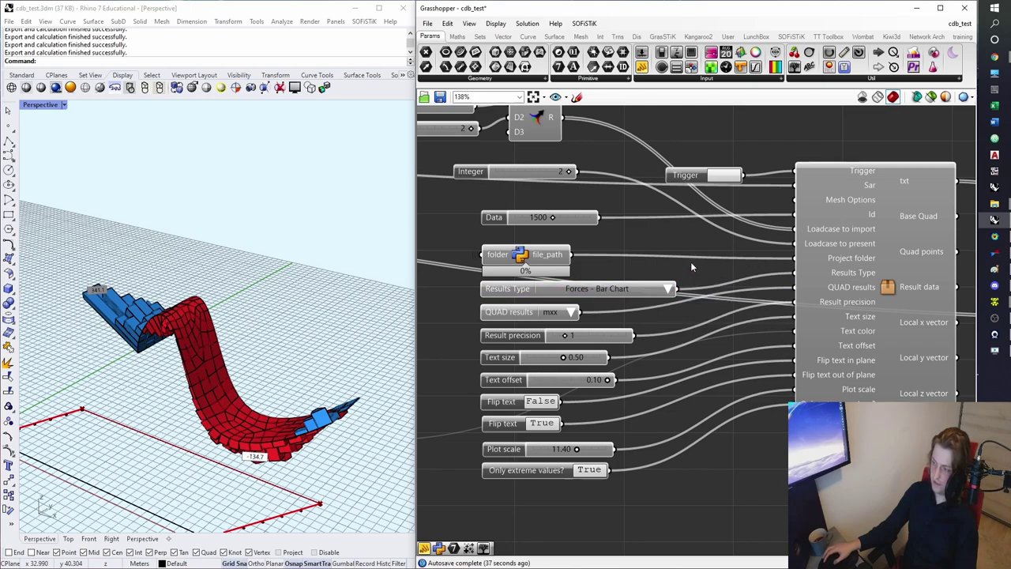
- Turn on the preview of the flat plate's QUAD import component and enable the component
{"action": "scroll", "coordinate": [620, 261], "scroll_direction": "down", "scroll_amount": 2}
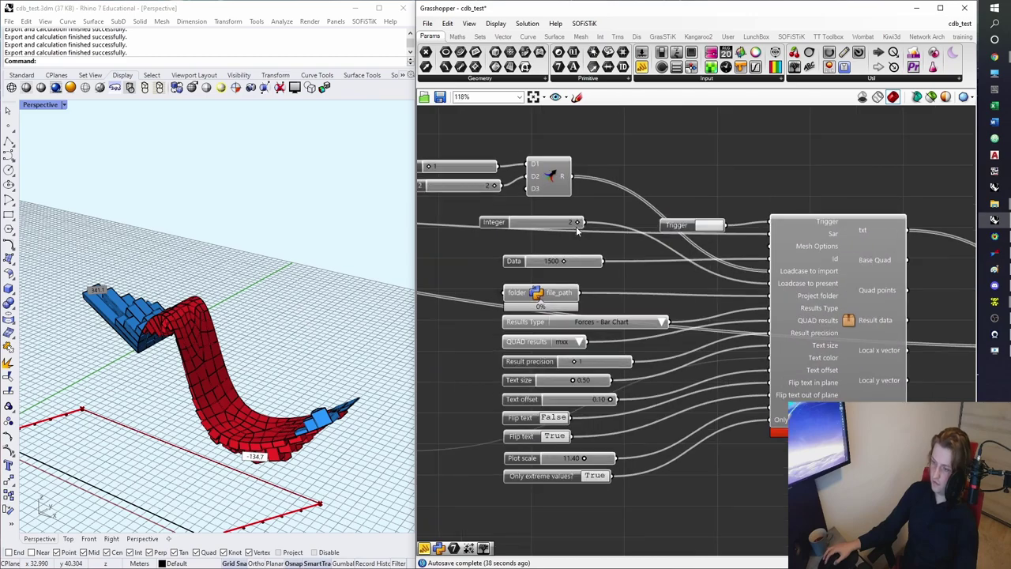
{"action": "scroll", "coordinate": [635, 256], "scroll_direction": "down", "scroll_amount": 7}
{"action": "right_click_drag", "start_coordinate": [817, 294], "coordinate": [717, 296]}
{"action": "scroll", "coordinate": [717, 296], "scroll_direction": "up", "scroll_amount": 4}
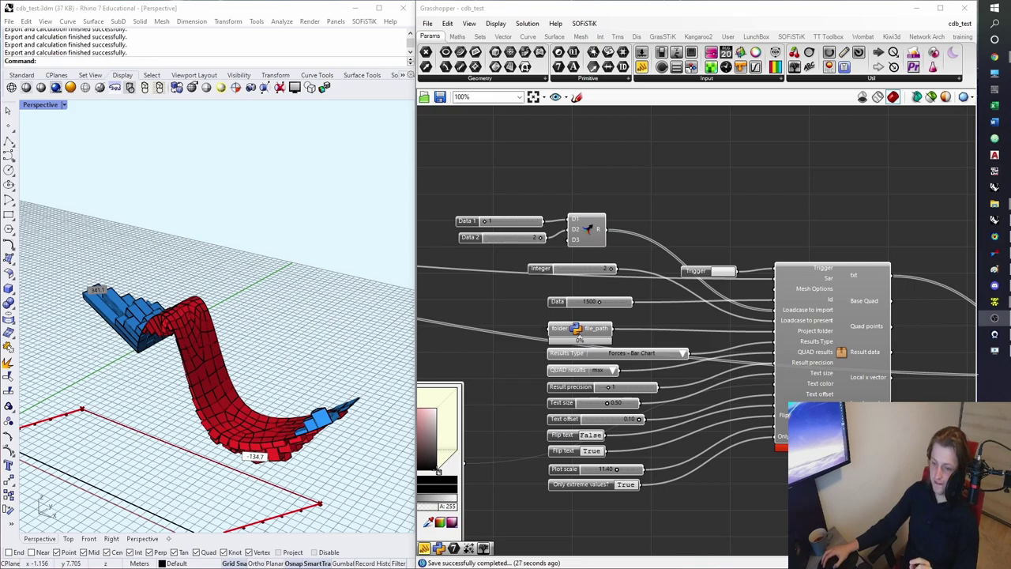
{"action": "scroll", "coordinate": [636, 286], "scroll_direction": "down", "scroll_amount": 5}
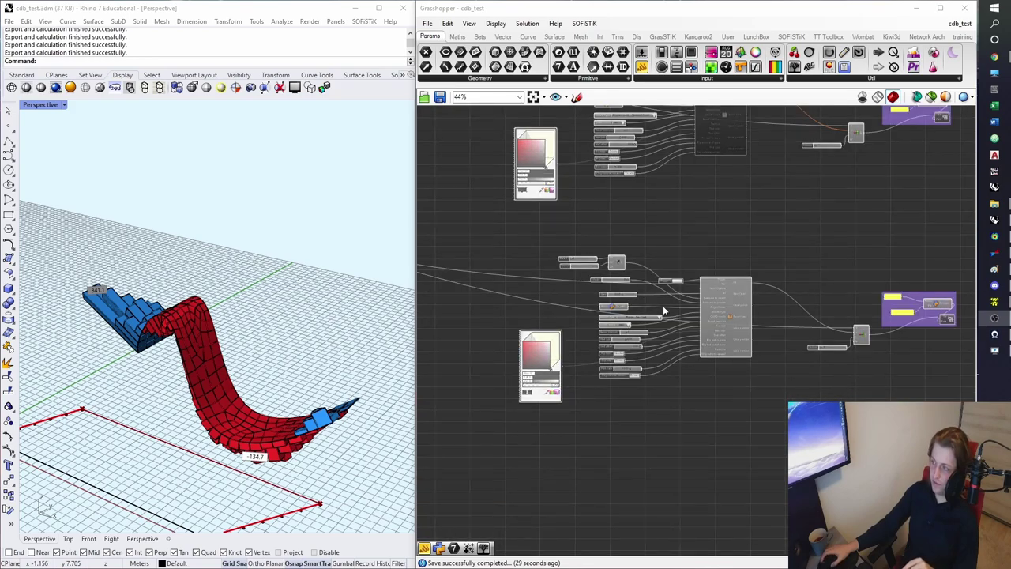
{"action": "right_click_drag", "start_coordinate": [722, 119], "coordinate": [703, 288]}
{"action": "scroll", "coordinate": [711, 249], "scroll_direction": "up", "scroll_amount": 7}
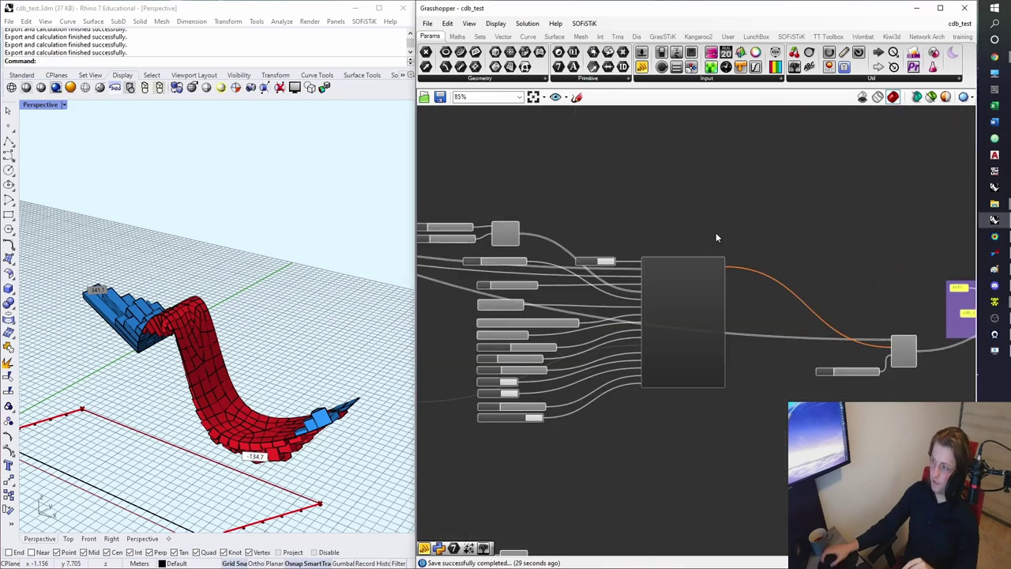
{"action": "right_click", "coordinate": [678, 362]}
{"action": "left_click", "coordinate": [689, 385]}
{"action": "right_click", "coordinate": [681, 371]}
{"action": "left_click", "coordinate": [677, 415]}
{"action": "scroll", "coordinate": [670, 355], "scroll_direction": "down", "scroll_amount": 4}
{"action": "scroll", "coordinate": [667, 357], "scroll_direction": "up", "scroll_amount": 3}
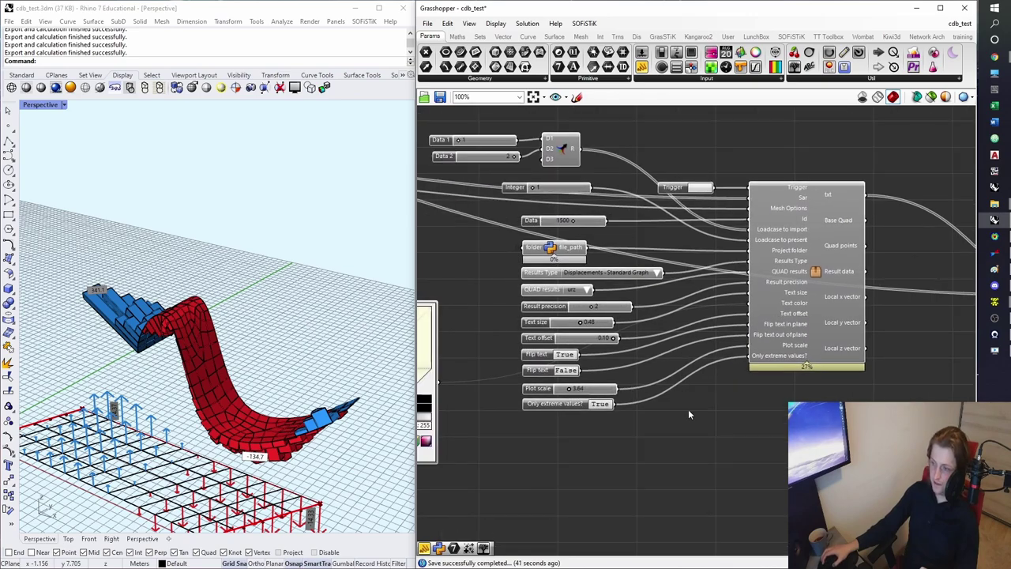
- Set the flat plate's Results Type to Forces - Bar Chart and its QUAD results to mxx
{"action": "left_click", "coordinate": [658, 273]}
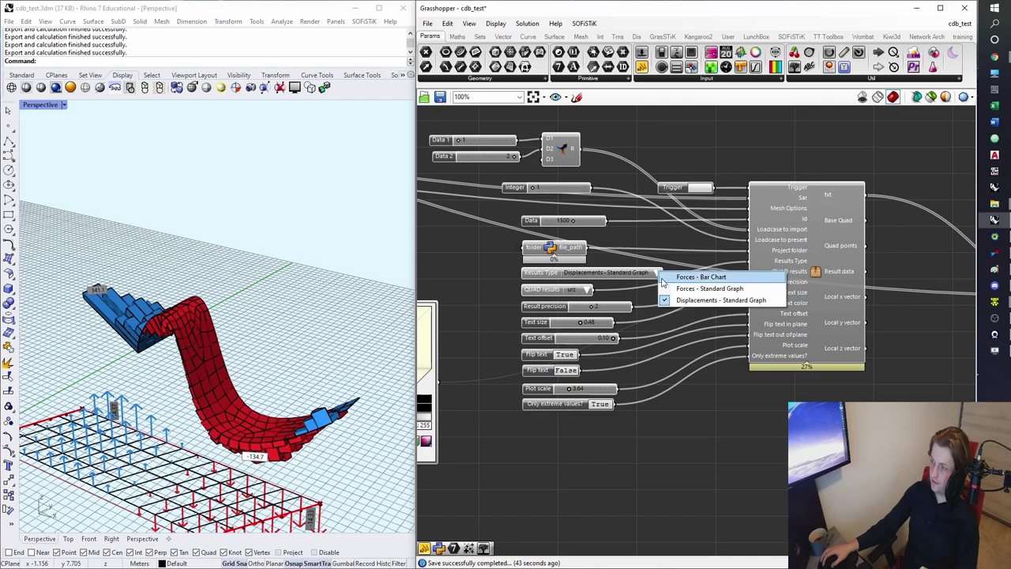
{"action": "left_click", "coordinate": [669, 278]}
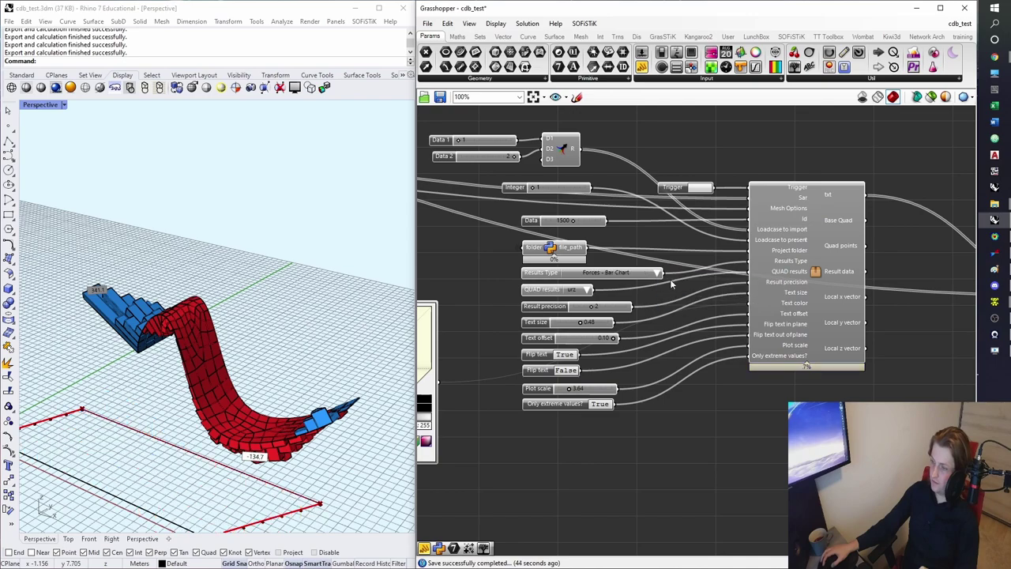
{"action": "right_click", "coordinate": [816, 272]}
{"action": "scroll", "coordinate": [673, 320], "scroll_direction": "down", "scroll_amount": 3}
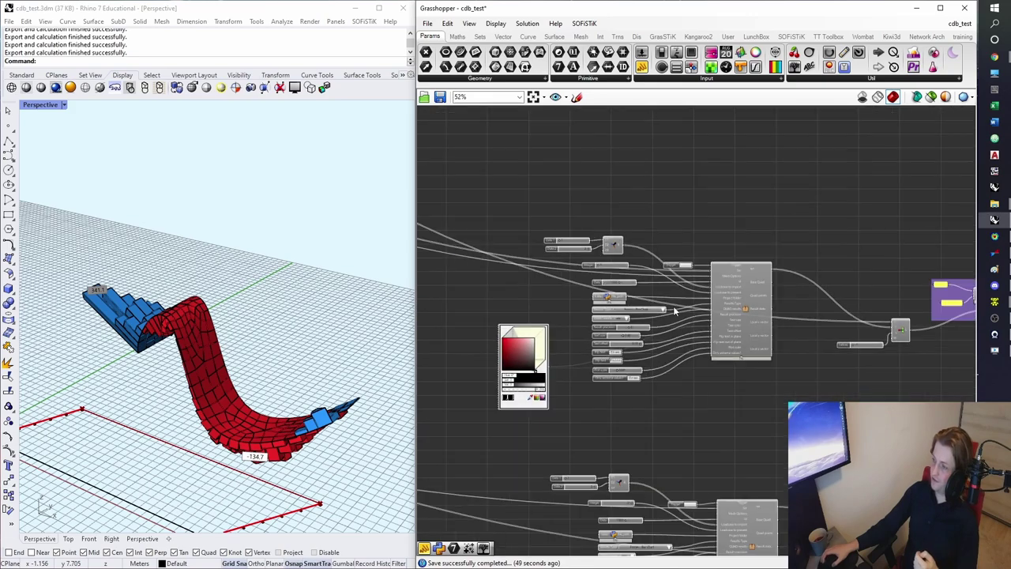
{"action": "scroll", "coordinate": [652, 277], "scroll_direction": "up", "scroll_amount": 5}
{"action": "left_click", "coordinate": [598, 372]}
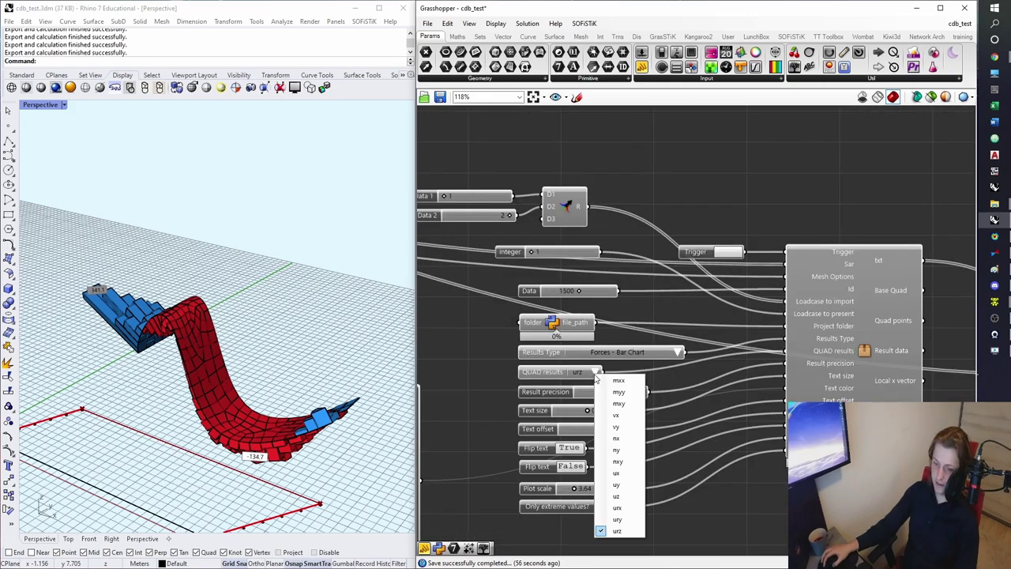
{"action": "left_click", "coordinate": [618, 380]}
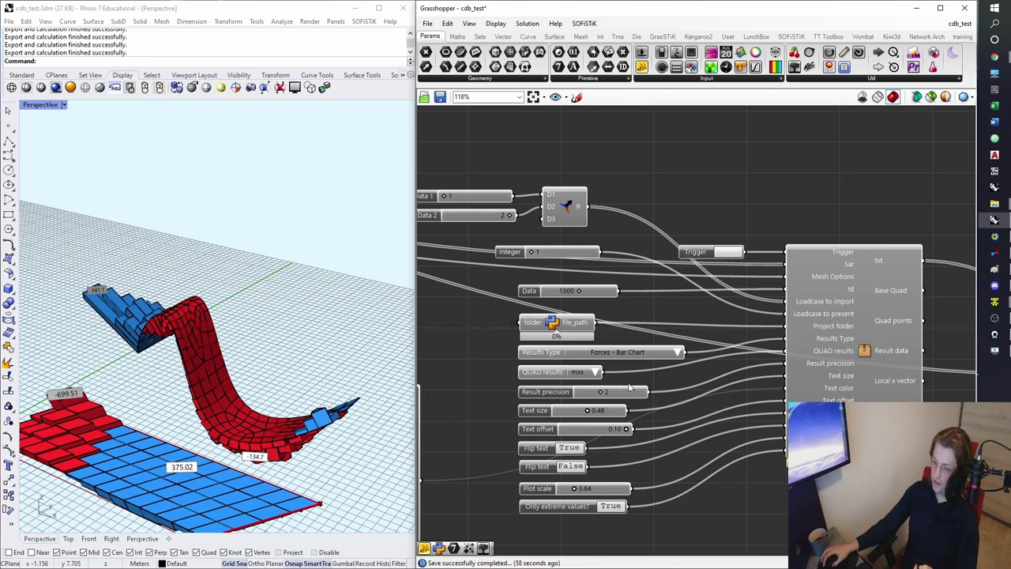
{"action": "scroll", "coordinate": [630, 387], "scroll_direction": "down", "scroll_amount": 3}
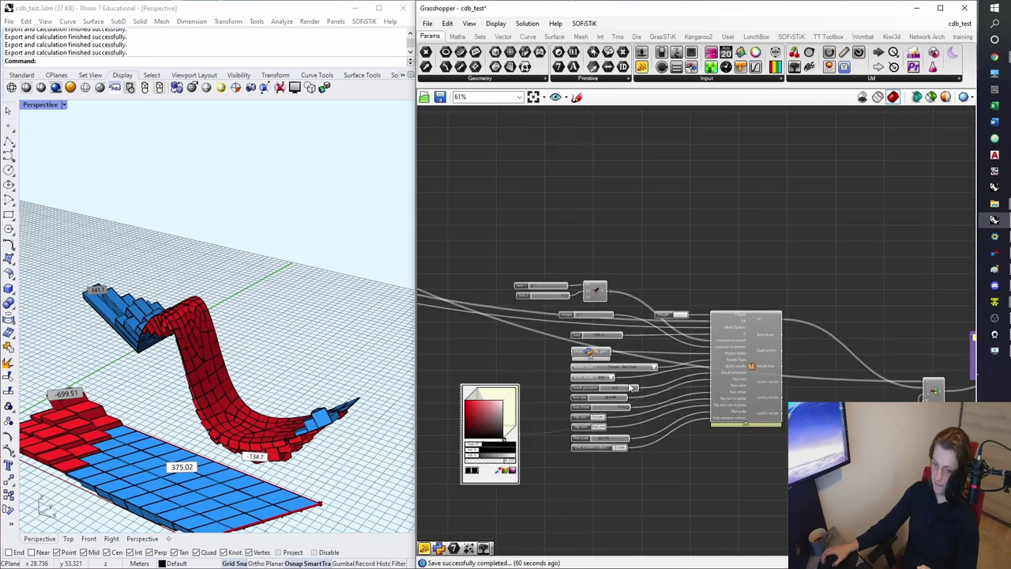
{"action": "scroll", "coordinate": [607, 265], "scroll_direction": "up", "scroll_amount": 3}
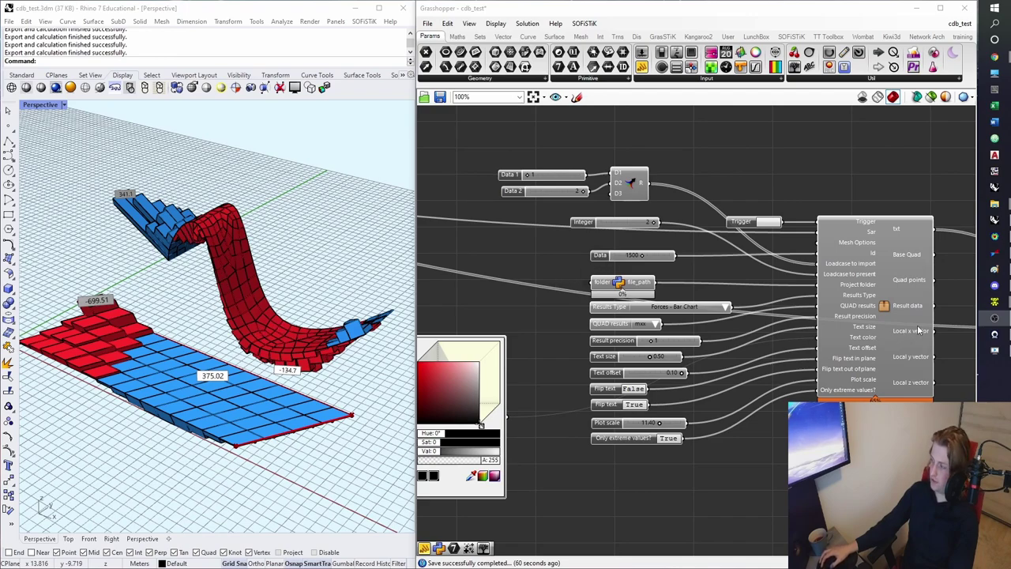
- Switch to the SOFiSTiK Text Editor, show cdb_test_2.dat and open its model in System Visualization
{"action": "mouse_move", "coordinate": [995, 303]}
{"action": "left_click", "coordinate": [928, 290]}
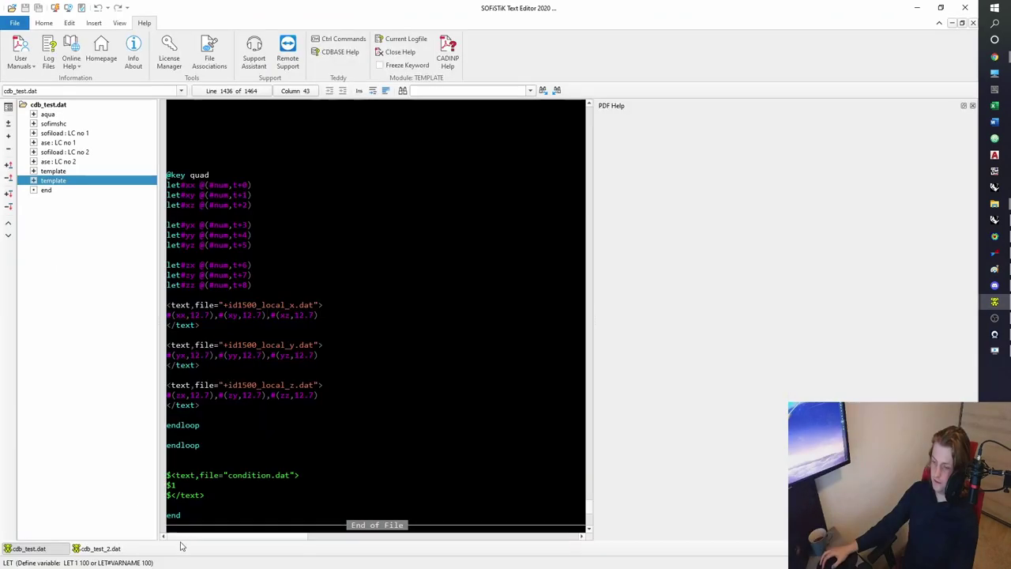
{"action": "left_click", "coordinate": [541, 303]}
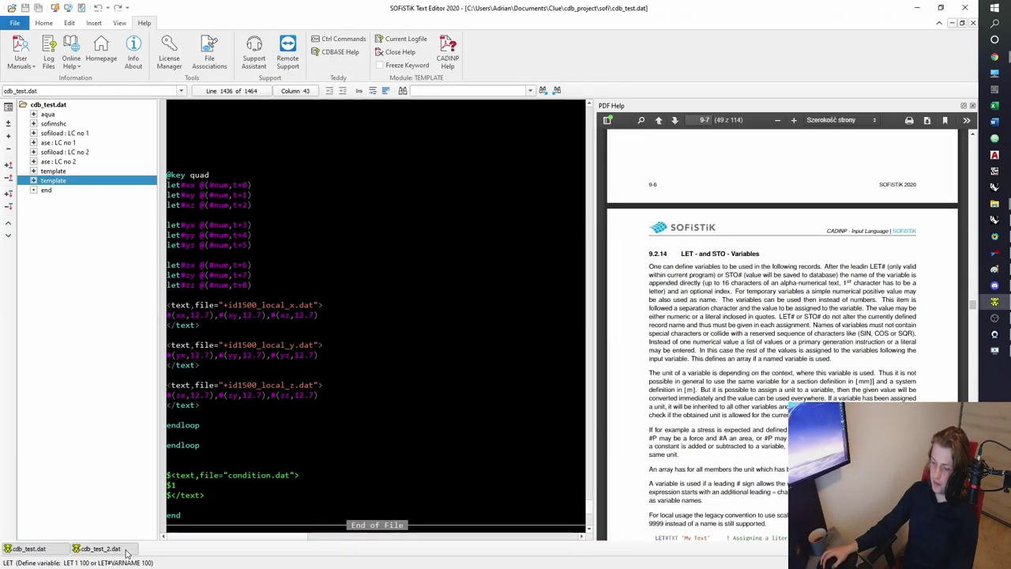
{"action": "left_click", "coordinate": [99, 548]}
{"action": "key", "text": "Return"}
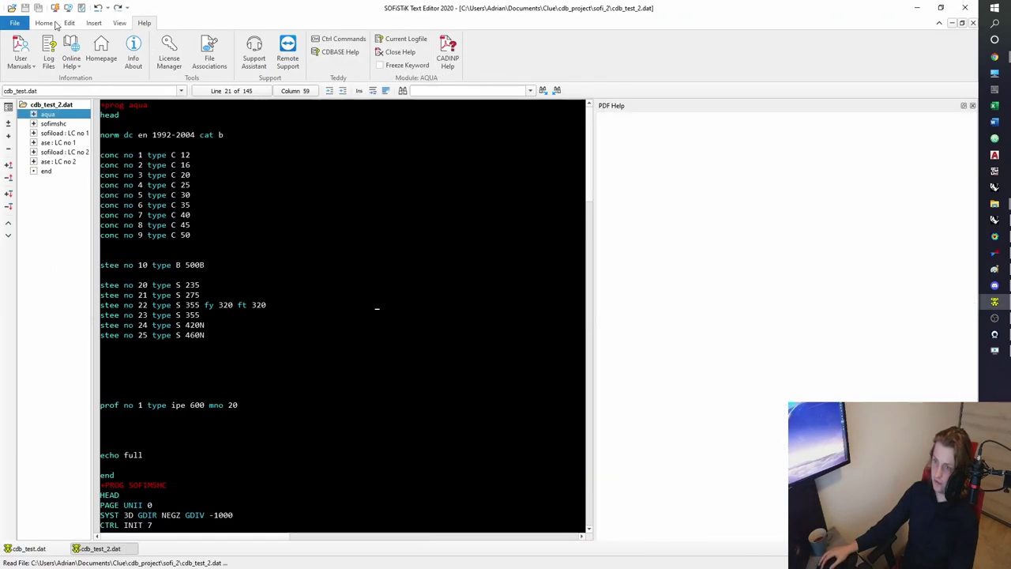
{"action": "left_click", "coordinate": [44, 23]}
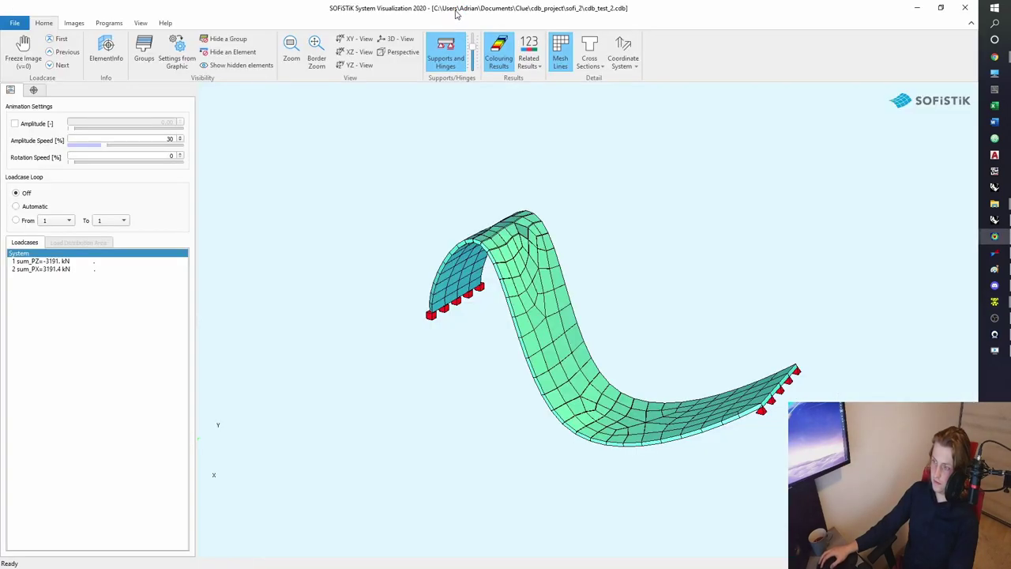
- Minimize System Visualization and return to the QUAD import part of the cdb_test definition in Grasshopper
{"action": "left_click_drag", "start_coordinate": [455, 14], "coordinate": [535, 31]}
{"action": "left_click", "coordinate": [916, 7]}
{"action": "left_click_drag", "start_coordinate": [569, 369], "coordinate": [949, 517]}
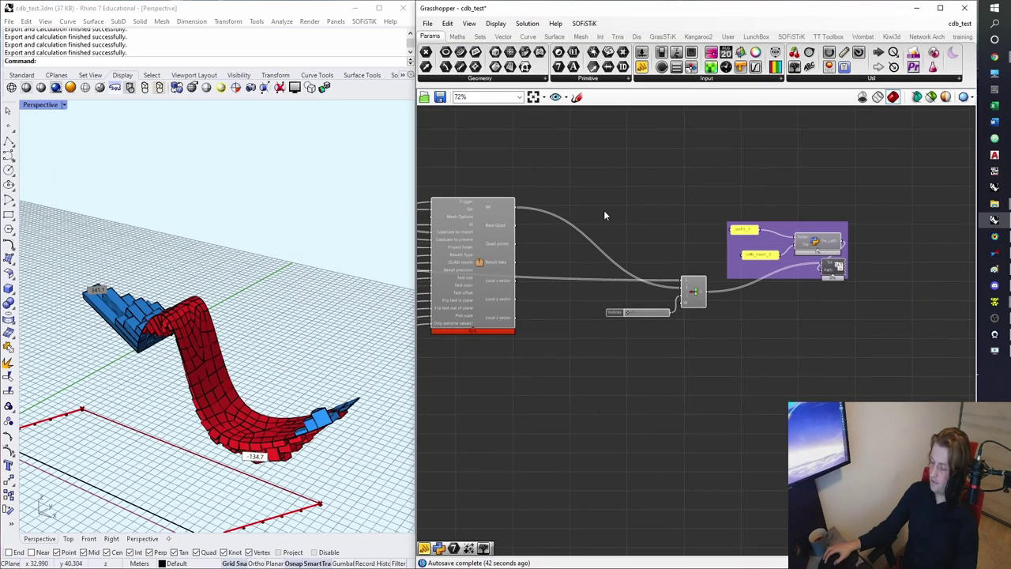
{"action": "right_click_drag", "start_coordinate": [451, 171], "coordinate": [697, 243]}
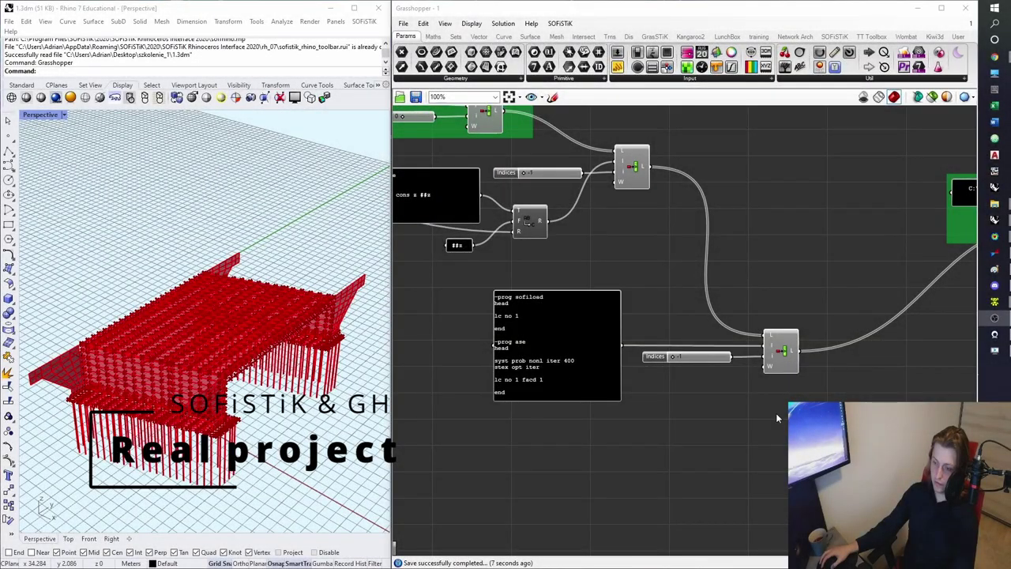
- Look over the bridge project's Grasshopper definition and the CDB components offered by the GrasSTiK plug-in
{"action": "right_click_drag", "start_coordinate": [746, 414], "coordinate": [689, 387]}
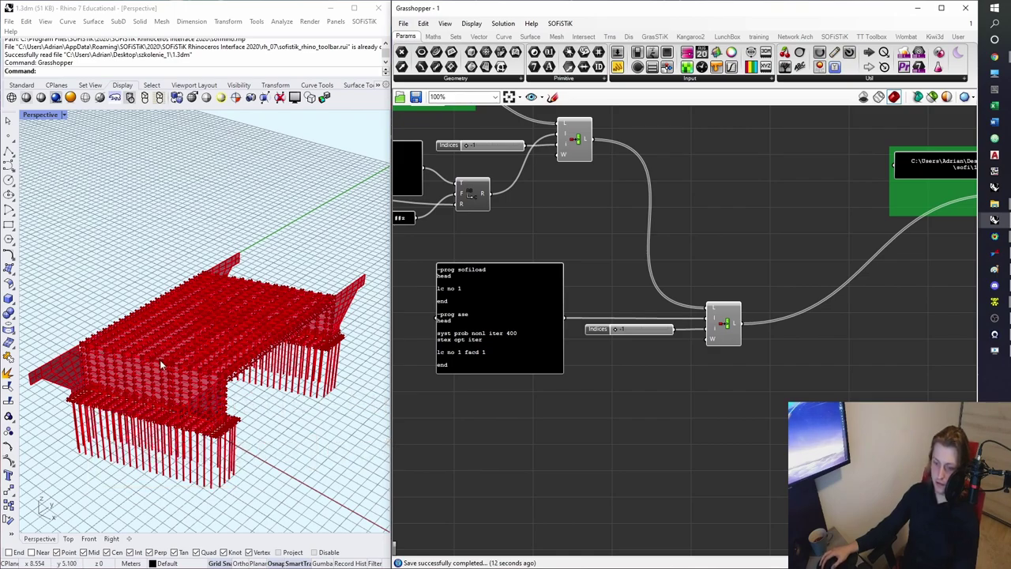
{"action": "right_click_drag", "start_coordinate": [712, 314], "coordinate": [728, 404]}
{"action": "right_click_drag", "start_coordinate": [681, 219], "coordinate": [734, 350]}
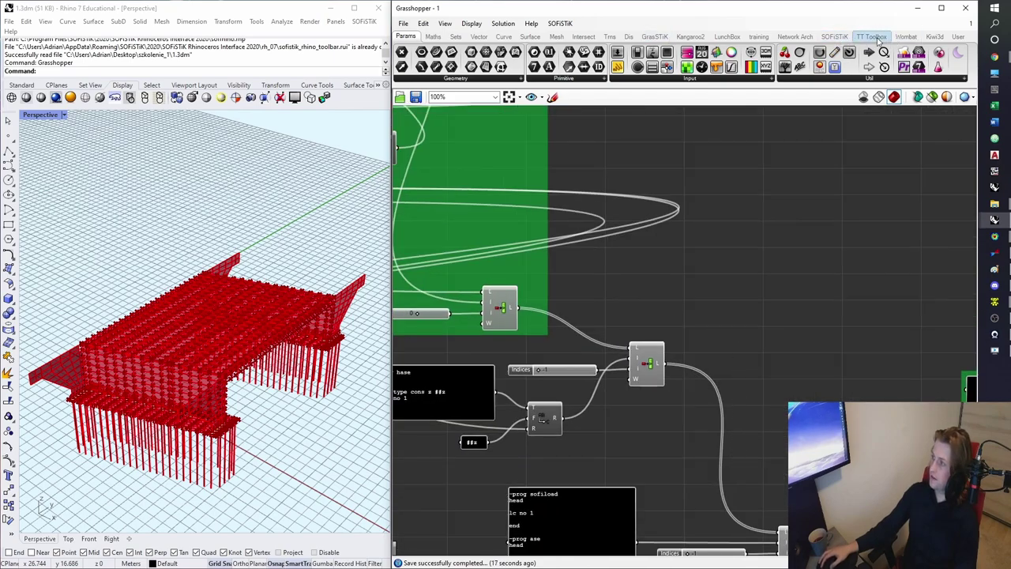
{"action": "left_click", "coordinate": [656, 38]}
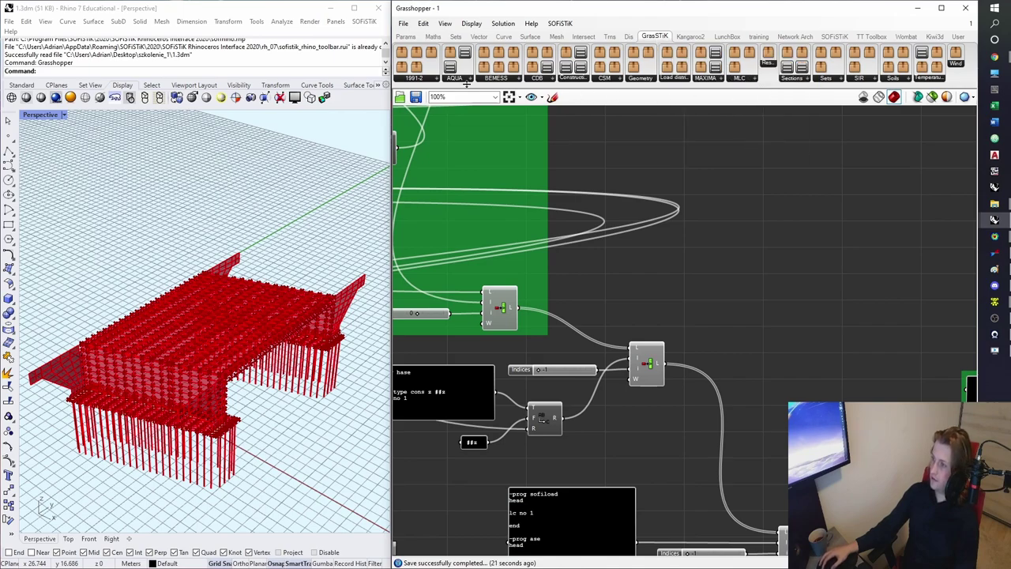
{"action": "left_click", "coordinate": [537, 80]}
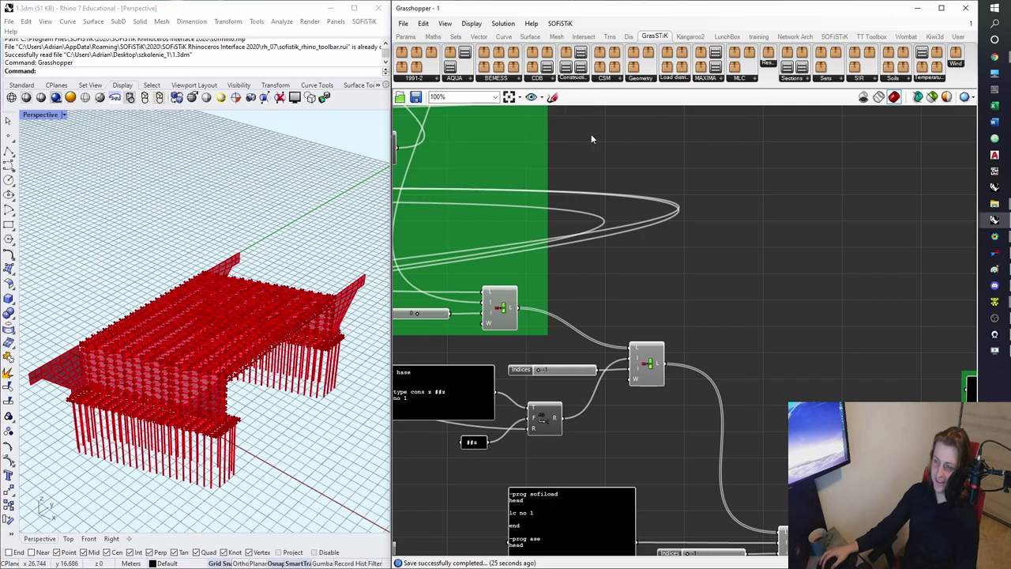
- Add a QUAD import component to the bridge definition and place it in the free area below the sofiload/ase text panel
{"action": "left_click_drag", "start_coordinate": [800, 308], "coordinate": [800, 308]}
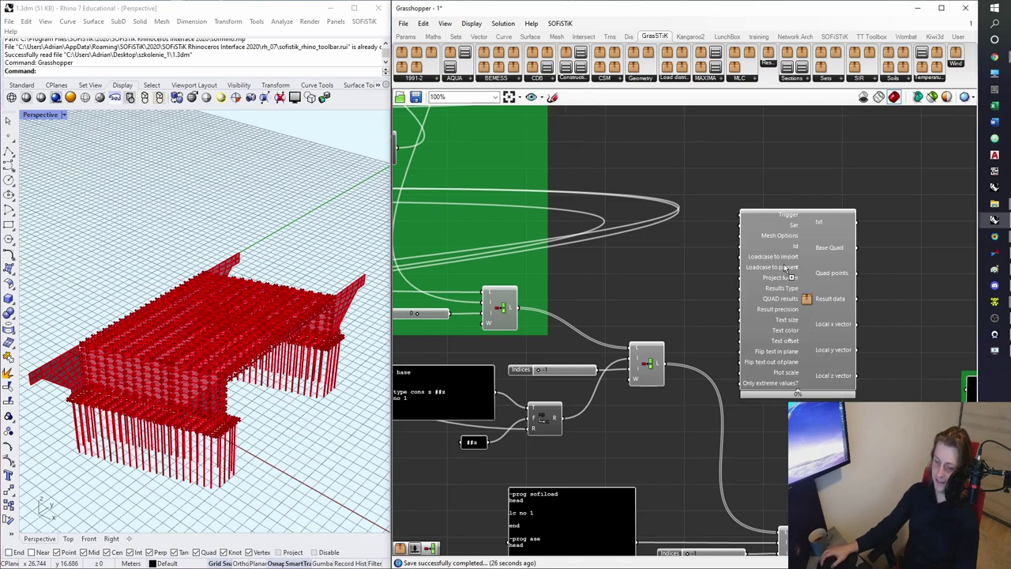
{"action": "right_click_drag", "start_coordinate": [811, 319], "coordinate": [779, 237]}
{"action": "left_click_drag", "start_coordinate": [774, 221], "coordinate": [777, 473]}
{"action": "scroll", "coordinate": [774, 234], "scroll_direction": "down", "scroll_amount": 4}
{"action": "scroll", "coordinate": [725, 459], "scroll_direction": "up", "scroll_amount": 3}
{"action": "right_click_drag", "start_coordinate": [797, 379], "coordinate": [707, 270]}
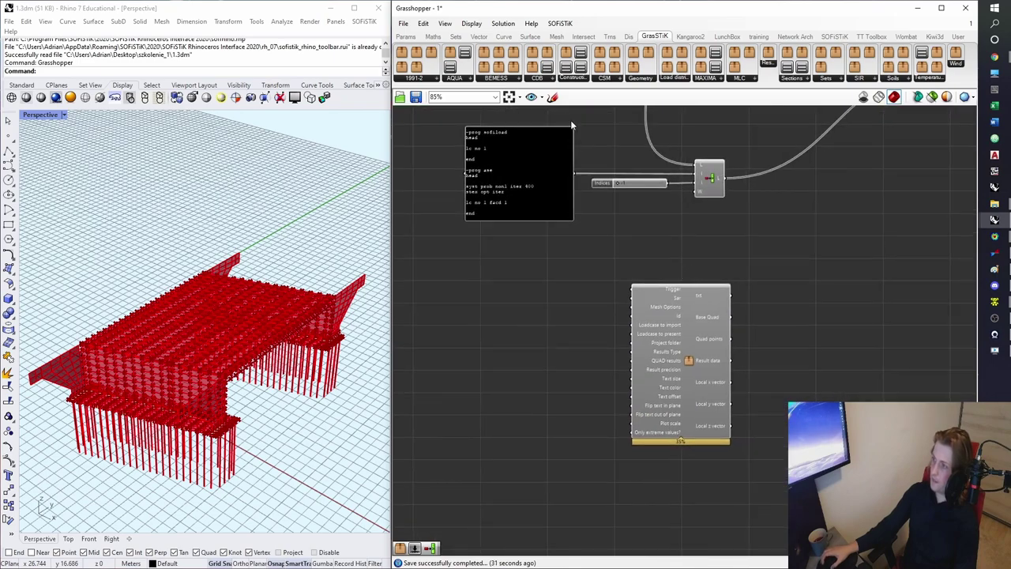
- Add the QUAD results and Results Type value lists beside the QUAD import component
{"action": "left_click", "coordinate": [546, 79]}
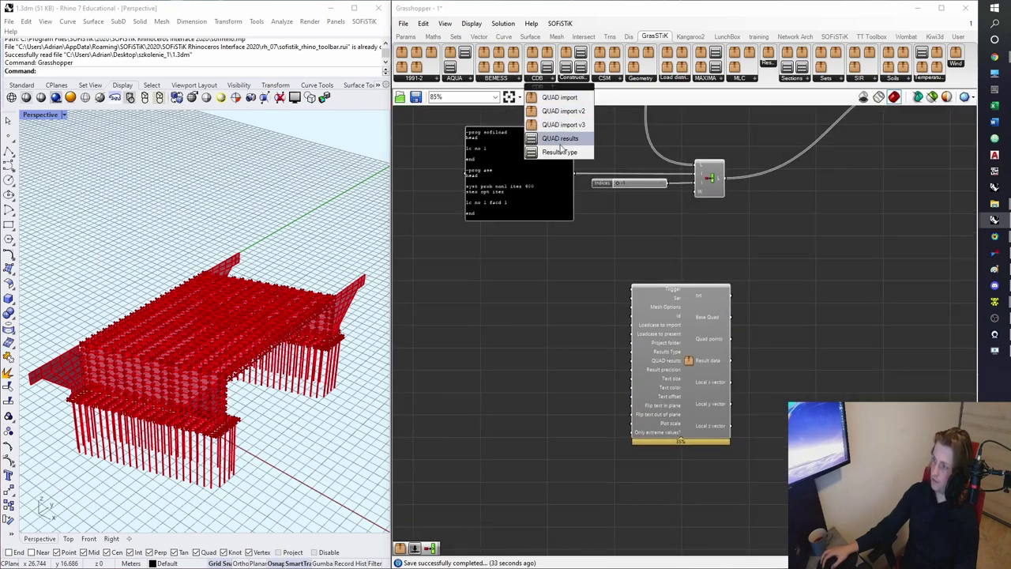
{"action": "left_click_drag", "start_coordinate": [559, 141], "coordinate": [489, 290]}
{"action": "left_click", "coordinate": [576, 79]}
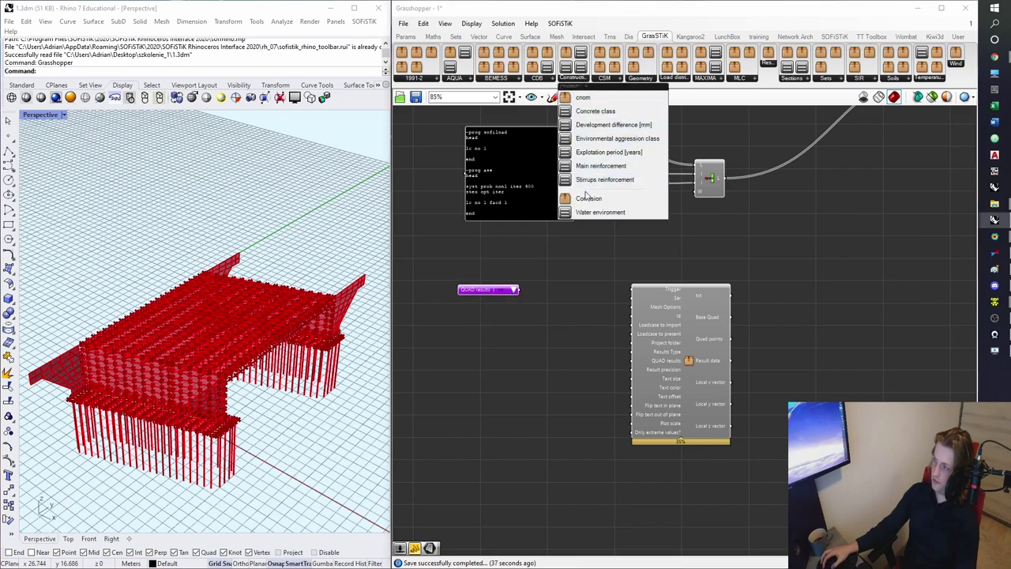
{"action": "left_click", "coordinate": [538, 79]}
{"action": "left_click_drag", "start_coordinate": [559, 151], "coordinate": [493, 314]}
{"action": "scroll", "coordinate": [494, 314], "scroll_direction": "up", "scroll_amount": 3}
{"action": "right_click_drag", "start_coordinate": [647, 259], "coordinate": [648, 259]}
{"action": "left_click_drag", "start_coordinate": [633, 236], "coordinate": [599, 239]}
{"action": "left_click", "coordinate": [680, 207]}
{"action": "right_click_drag", "start_coordinate": [882, 209], "coordinate": [739, 259]}
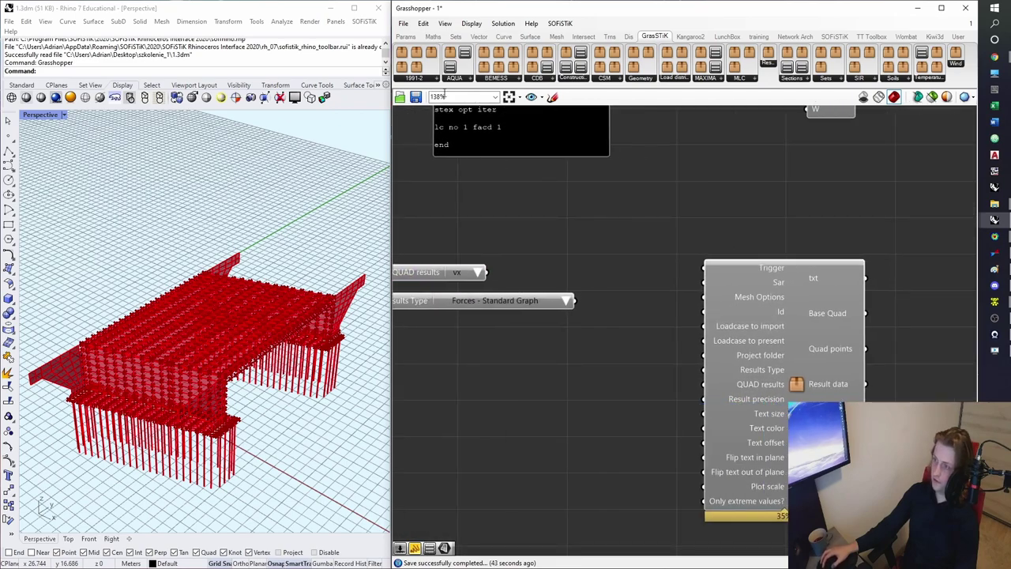
- Add a Button next to the QUAD import component's Trigger input, using it in place of a Boolean Toggle
{"action": "left_click", "coordinate": [405, 36]}
{"action": "left_click_drag", "start_coordinate": [666, 68], "coordinate": [600, 228]}
{"action": "left_click", "coordinate": [657, 76]}
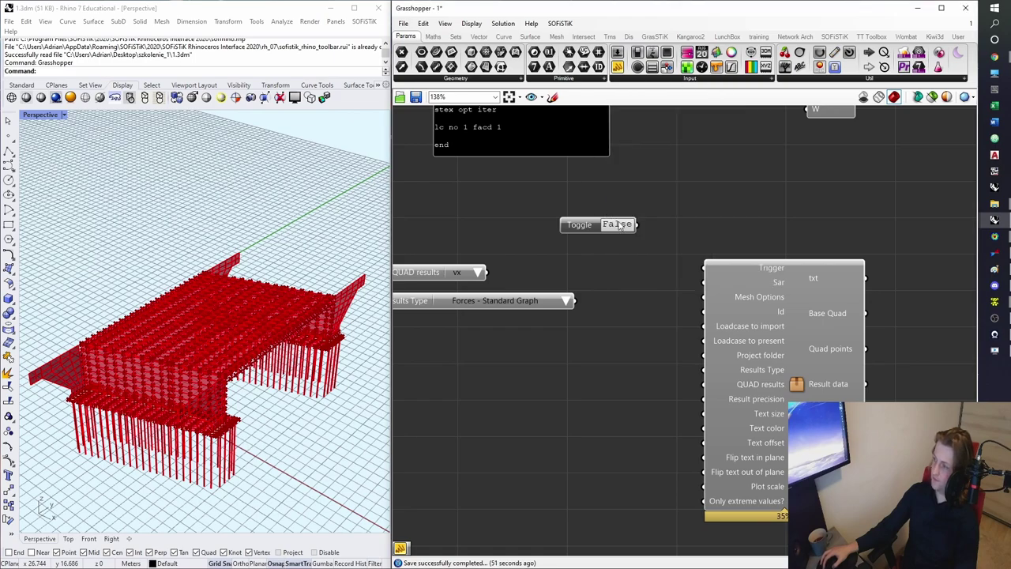
{"action": "left_click", "coordinate": [652, 76]}
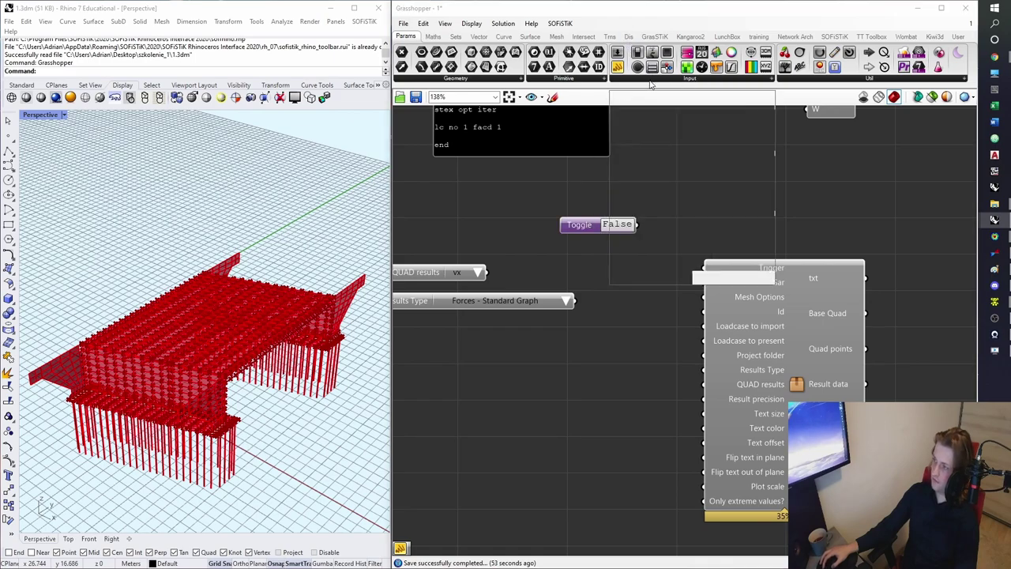
{"action": "left_click", "coordinate": [695, 116]}
{"action": "left_click", "coordinate": [670, 187]}
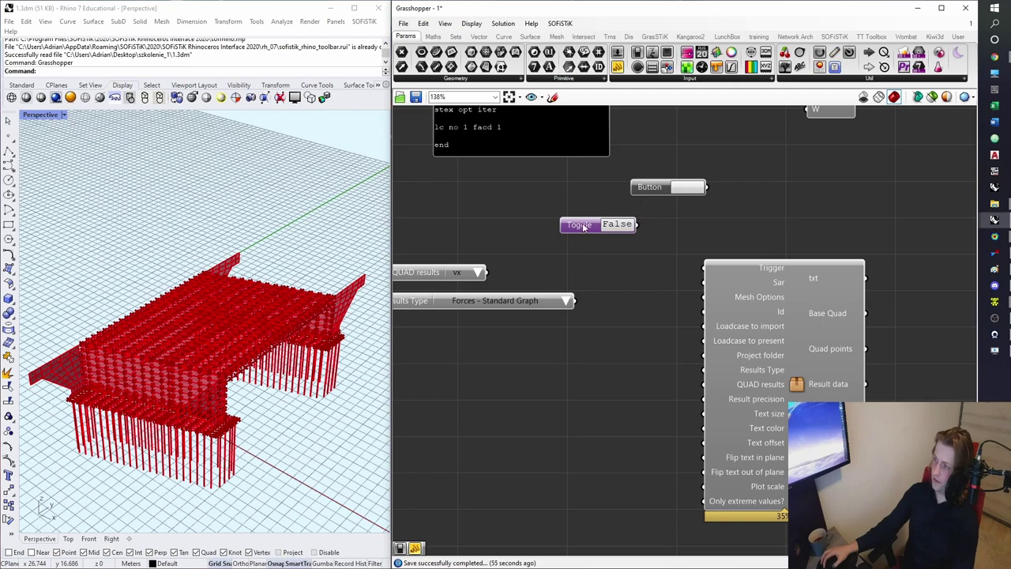
{"action": "key", "text": "Delete"}
{"action": "left_click_drag", "start_coordinate": [654, 185], "coordinate": [604, 228]}
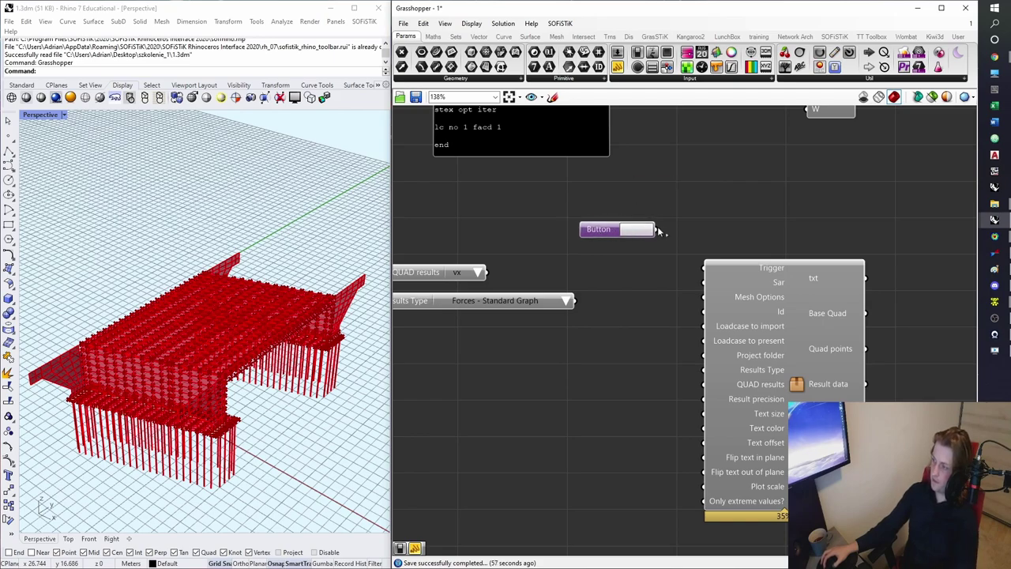
- Test the Button's output with a temporary Panel and delete the Panel
{"action": "double_click", "coordinate": [700, 214]}
{"action": "type", "text": "panel"}
{"action": "key", "text": "Return"}
{"action": "left_click_drag", "start_coordinate": [686, 213], "coordinate": [703, 208]}
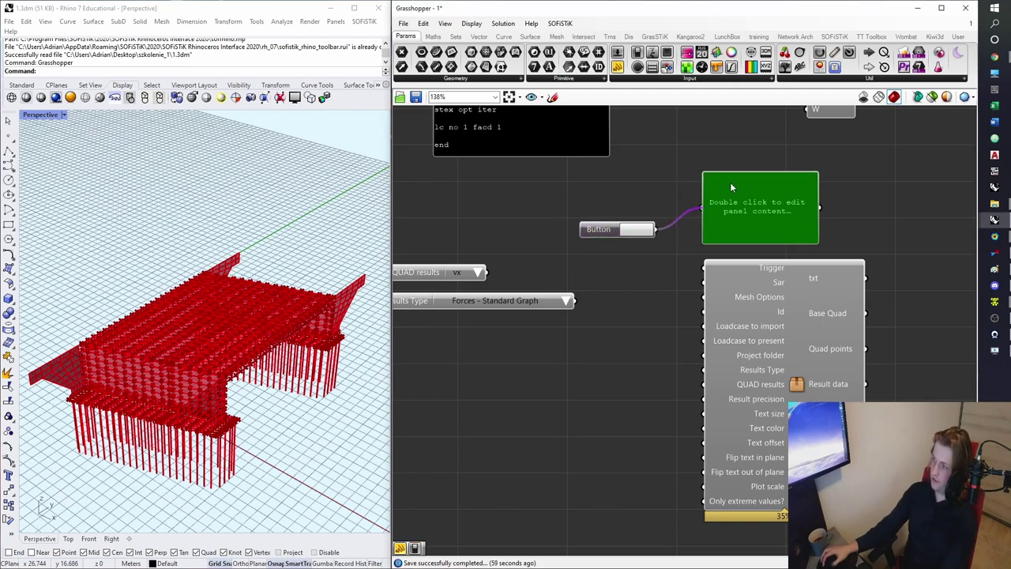
{"action": "left_click", "coordinate": [641, 230]}
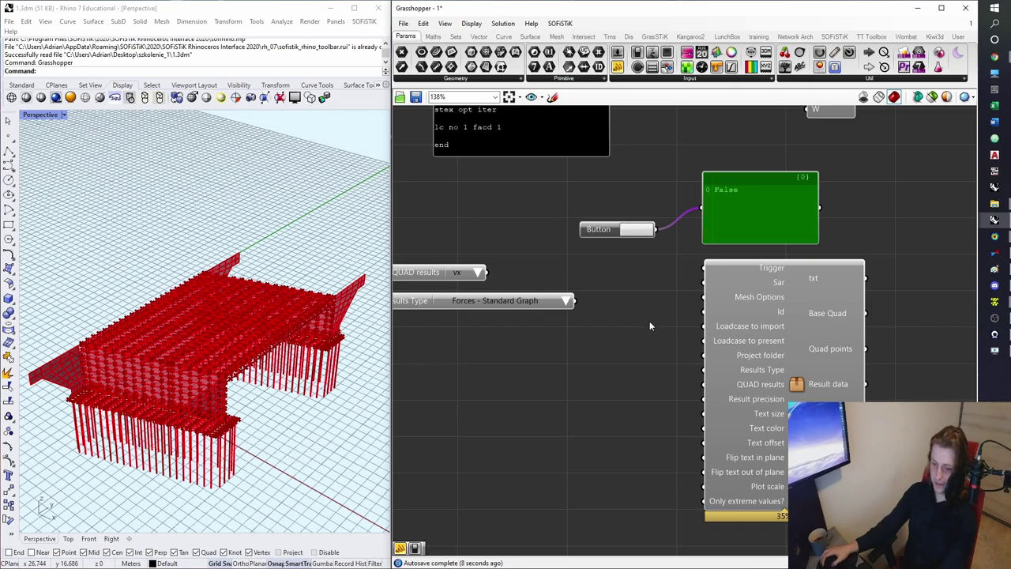
{"action": "left_click", "coordinate": [786, 232]}
{"action": "key", "text": "Delete"}
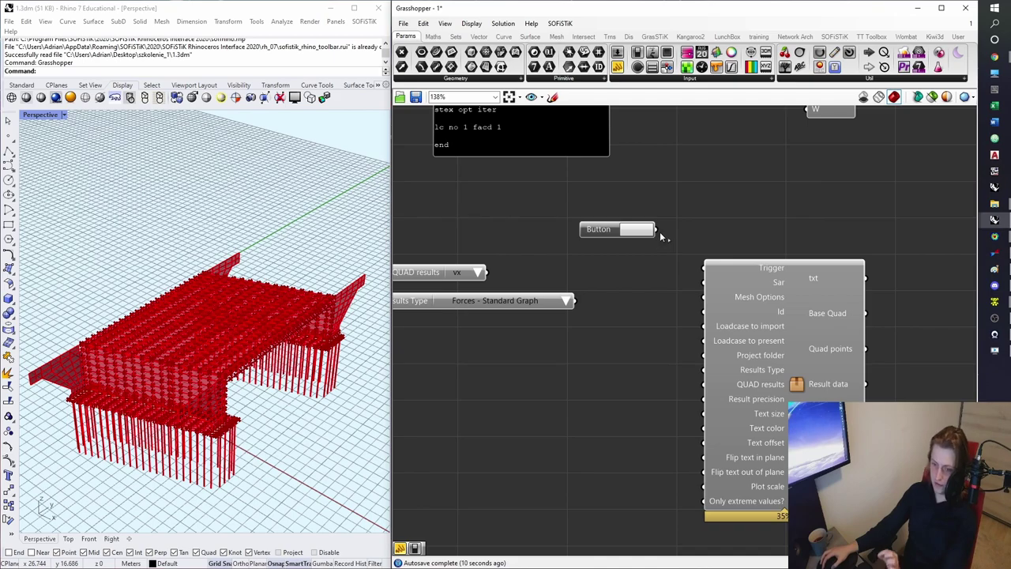
- Connect the Button to the QUAD import component's Trigger input and move it closer to that input
{"action": "left_click_drag", "start_coordinate": [660, 232], "coordinate": [704, 267]}
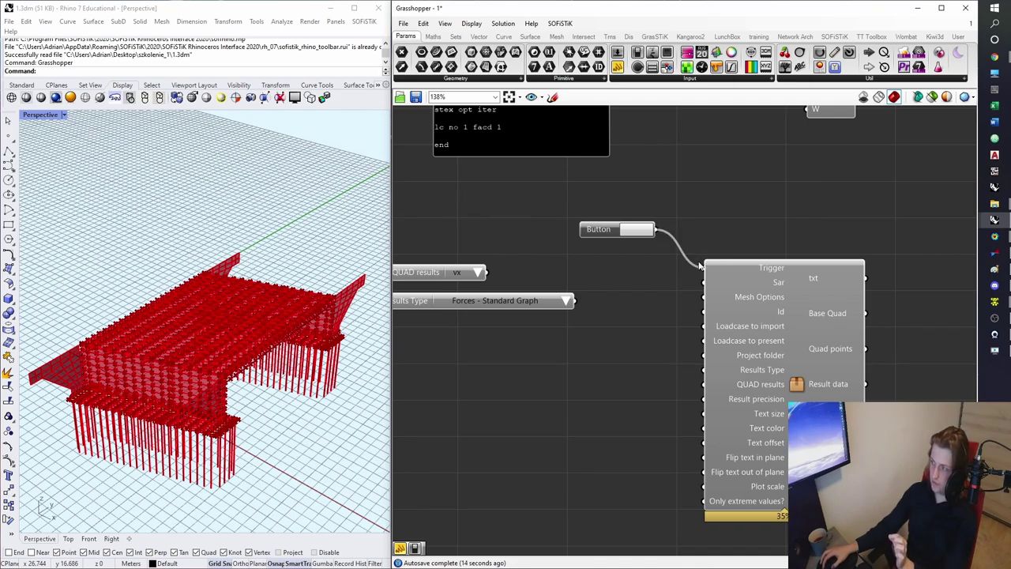
{"action": "left_click_drag", "start_coordinate": [605, 229], "coordinate": [609, 238]}
{"action": "left_click", "coordinate": [589, 222]}
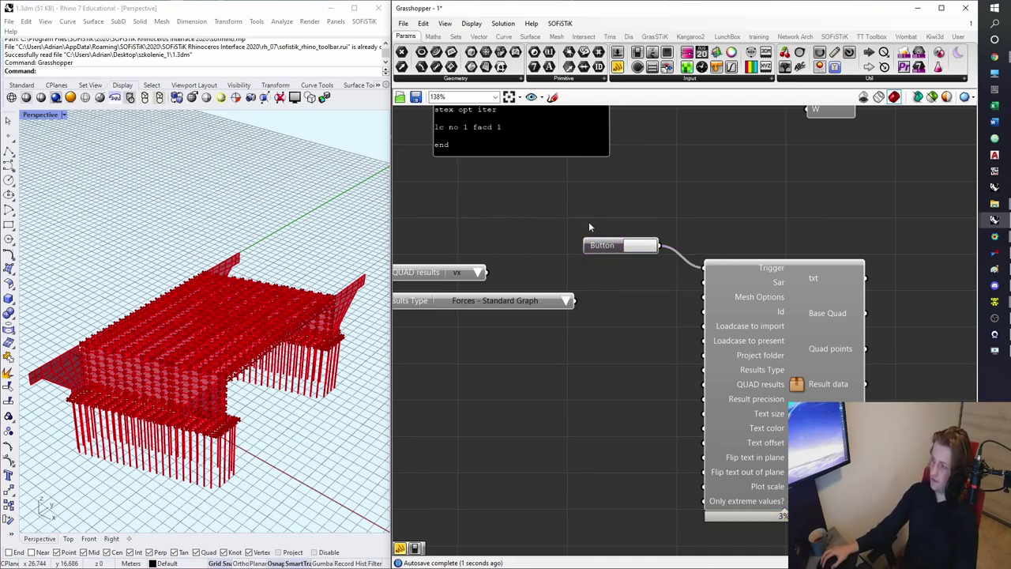
- Move QUAD import with its Button and both value lists next to the bridge deck's Structural Area component
{"action": "scroll", "coordinate": [589, 223], "scroll_direction": "down", "scroll_amount": 6}
{"action": "scroll", "coordinate": [638, 325], "scroll_direction": "up", "scroll_amount": 3}
{"action": "left_click_drag", "start_coordinate": [804, 453], "coordinate": [479, 293]}
{"action": "scroll", "coordinate": [679, 359], "scroll_direction": "down", "scroll_amount": 4}
{"action": "scroll", "coordinate": [679, 354], "scroll_direction": "down", "scroll_amount": 7}
{"action": "left_click_drag", "start_coordinate": [676, 355], "coordinate": [813, 390]}
{"action": "scroll", "coordinate": [506, 290], "scroll_direction": "up", "scroll_amount": 8}
{"action": "scroll", "coordinate": [563, 278], "scroll_direction": "down", "scroll_amount": 4}
{"action": "scroll", "coordinate": [778, 379], "scroll_direction": "up", "scroll_amount": 4}
{"action": "scroll", "coordinate": [735, 384], "scroll_direction": "up", "scroll_amount": 3}
- Flatten the Brep input of the bridge deck's Structural Area component
{"action": "left_click", "coordinate": [533, 312]}
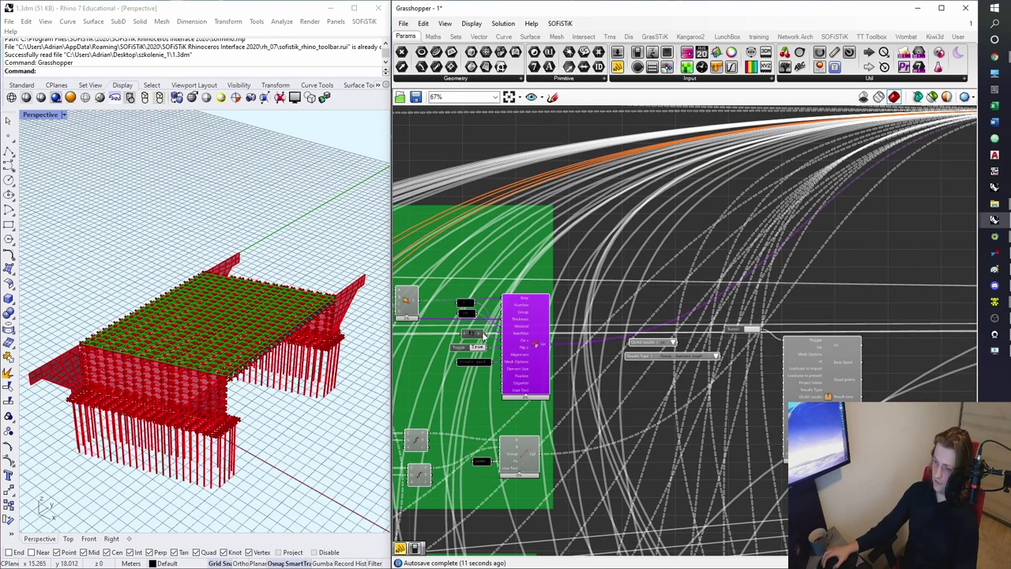
{"action": "right_click_drag", "start_coordinate": [587, 307], "coordinate": [612, 236]}
{"action": "left_click", "coordinate": [612, 241]}
{"action": "scroll", "coordinate": [586, 260], "scroll_direction": "up", "scroll_amount": 1}
{"action": "scroll", "coordinate": [538, 228], "scroll_direction": "up", "scroll_amount": 1}
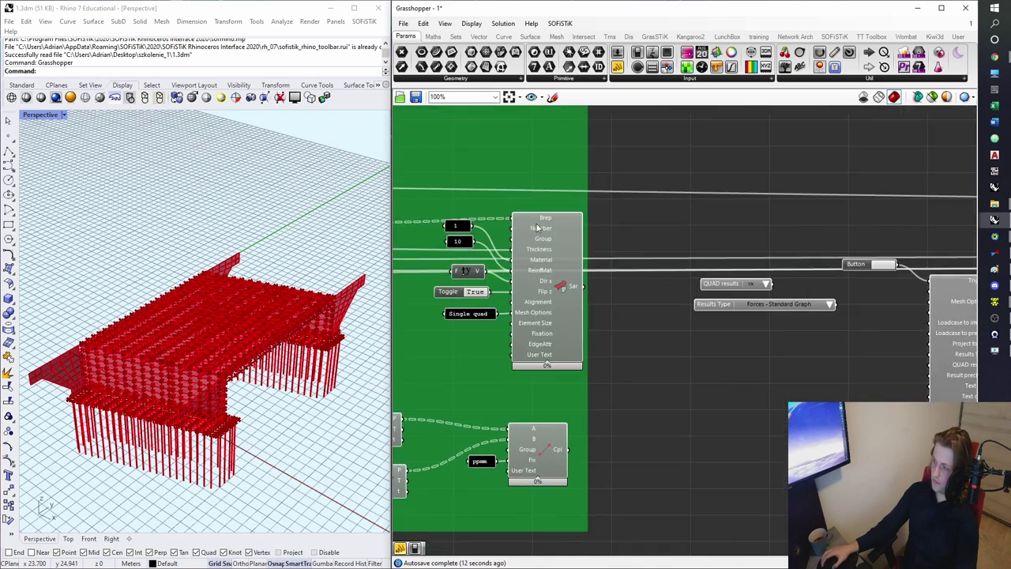
{"action": "right_click", "coordinate": [535, 222]}
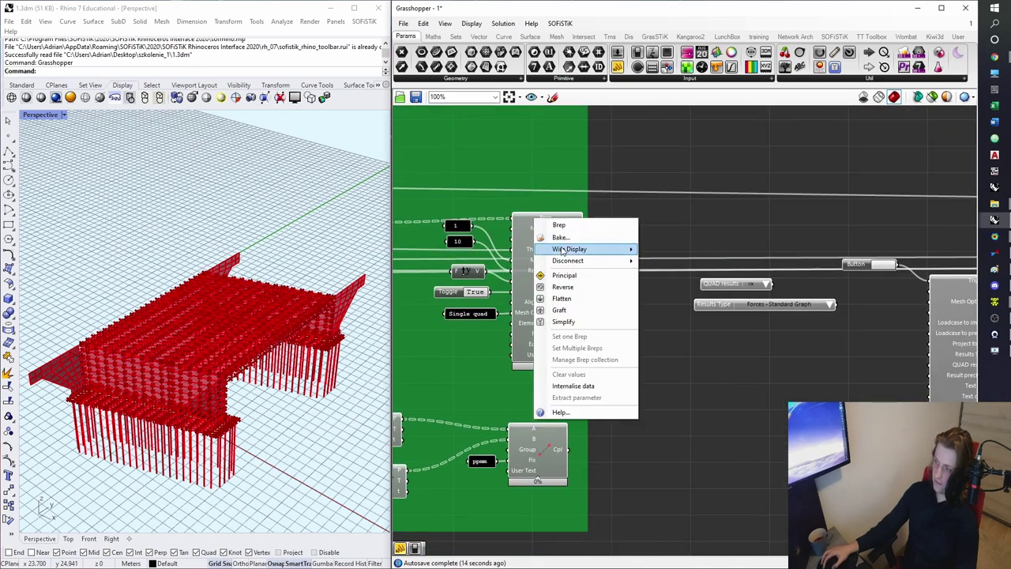
{"action": "mouse_move", "coordinate": [598, 249]}
{"action": "left_click", "coordinate": [665, 261]}
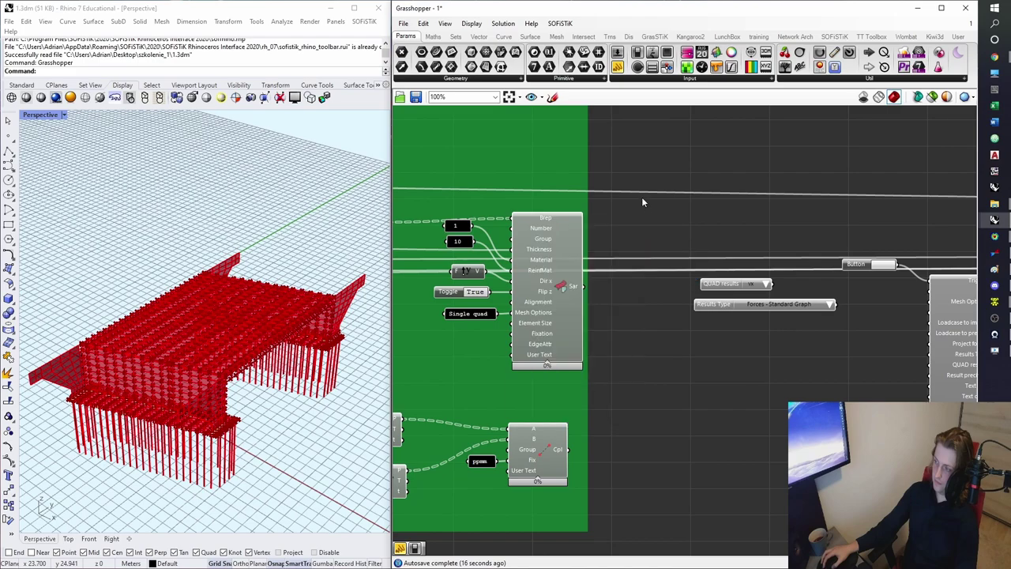
{"action": "right_click", "coordinate": [529, 219]}
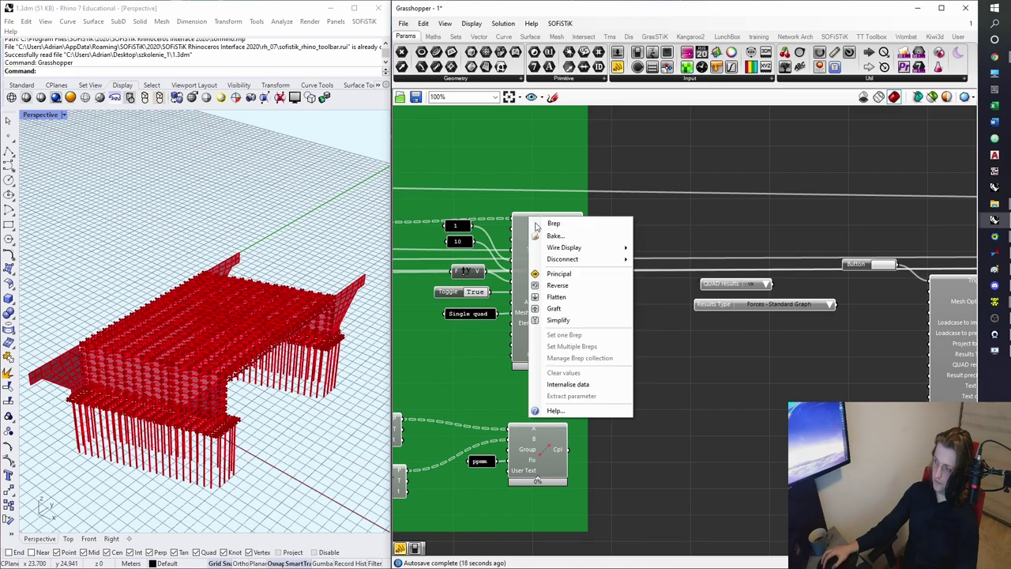
{"action": "left_click", "coordinate": [568, 296]}
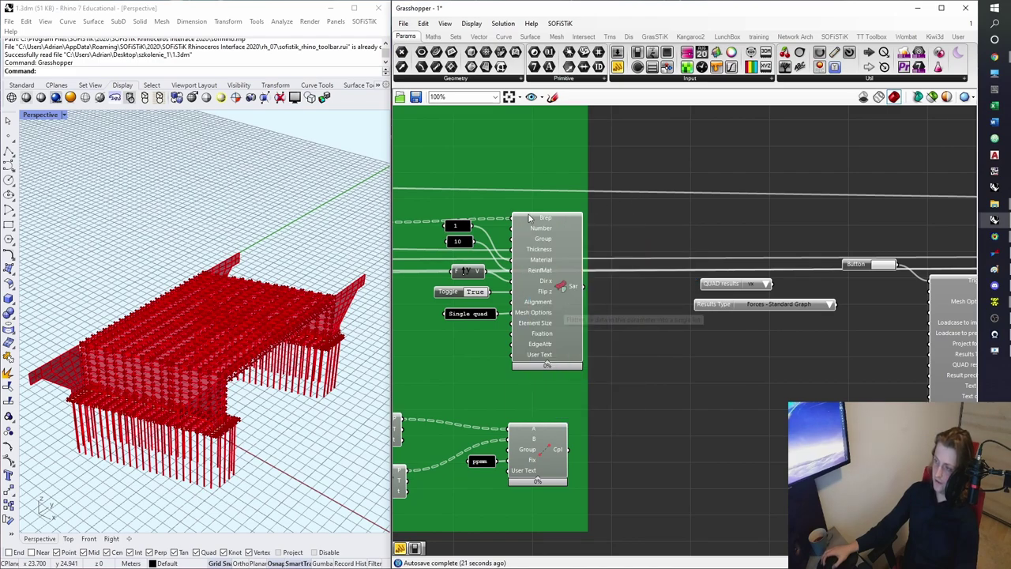
{"action": "left_click", "coordinate": [547, 249]}
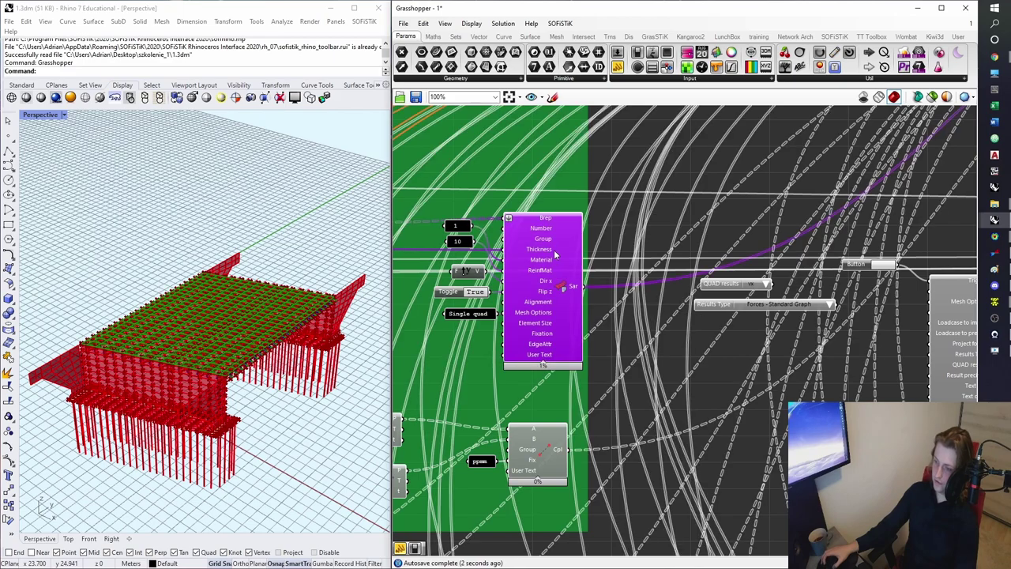
{"action": "left_click", "coordinate": [613, 213]}
- Add a number slider with the value 1000 and connect it to the Structural Area component's Number input
{"action": "scroll", "coordinate": [564, 242], "scroll_direction": "up", "scroll_amount": 4}
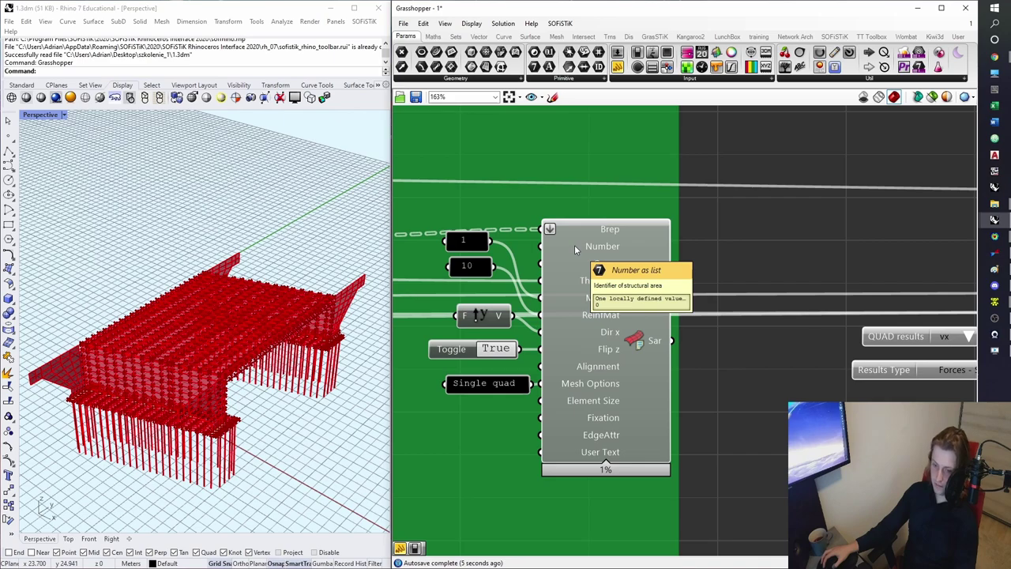
{"action": "right_click_drag", "start_coordinate": [629, 247], "coordinate": [594, 316]}
{"action": "left_click", "coordinate": [592, 349]}
{"action": "left_click", "coordinate": [686, 200]}
{"action": "double_click", "coordinate": [688, 203]}
{"action": "type", "text": "1"}
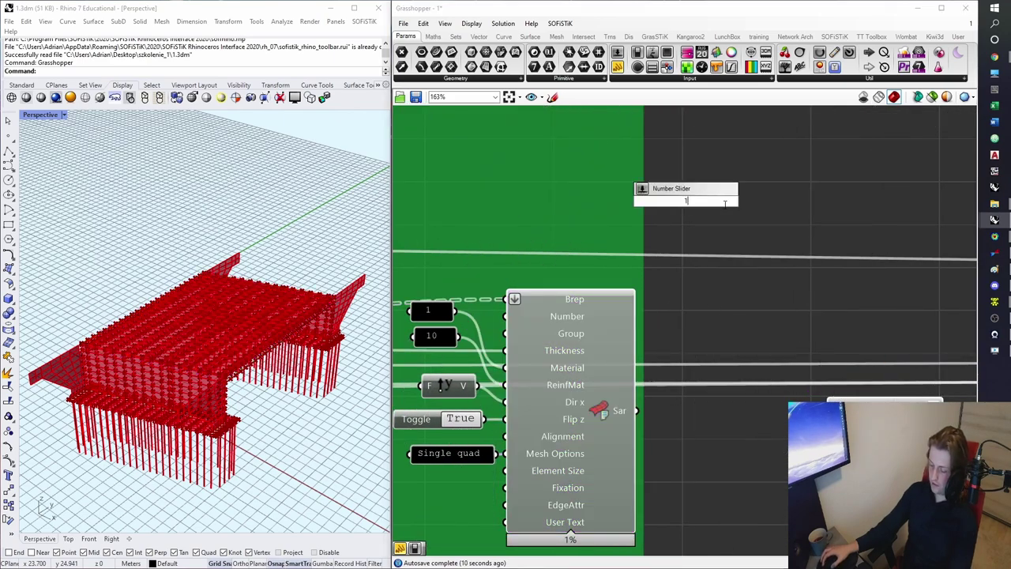
{"action": "type", "text": "000"}
{"action": "key", "text": "Return"}
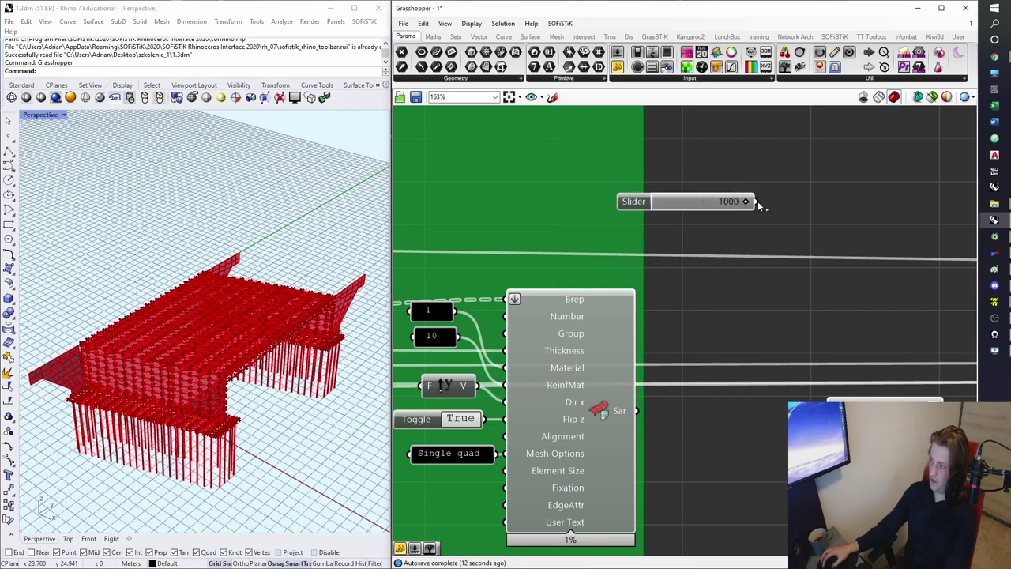
{"action": "left_click_drag", "start_coordinate": [756, 202], "coordinate": [506, 317]}
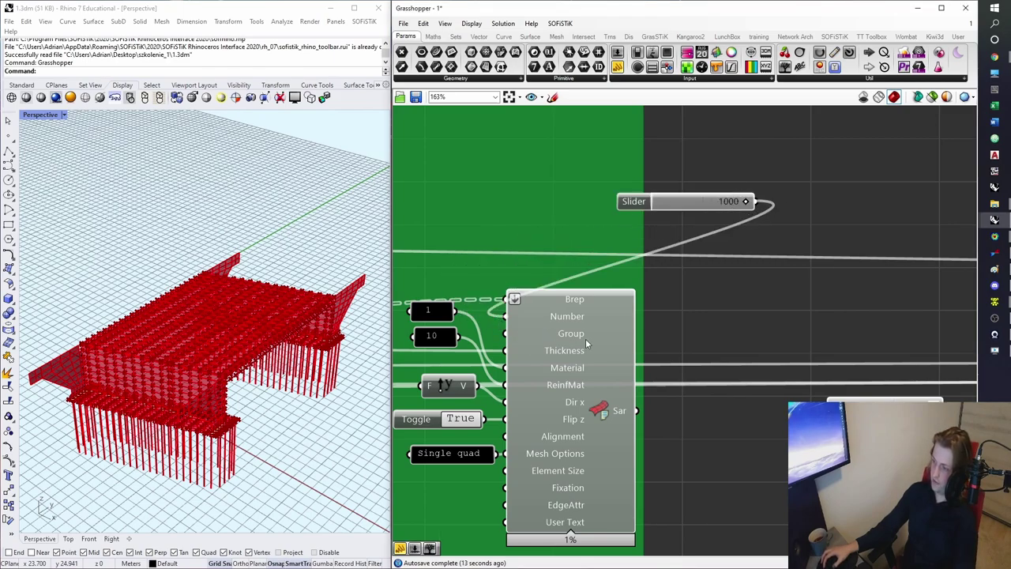
- List the Structural Area component's Sar output in a temporary enlarged Panel to check the Ids, and delete the Panel
{"action": "right_click_drag", "start_coordinate": [654, 365], "coordinate": [511, 337]}
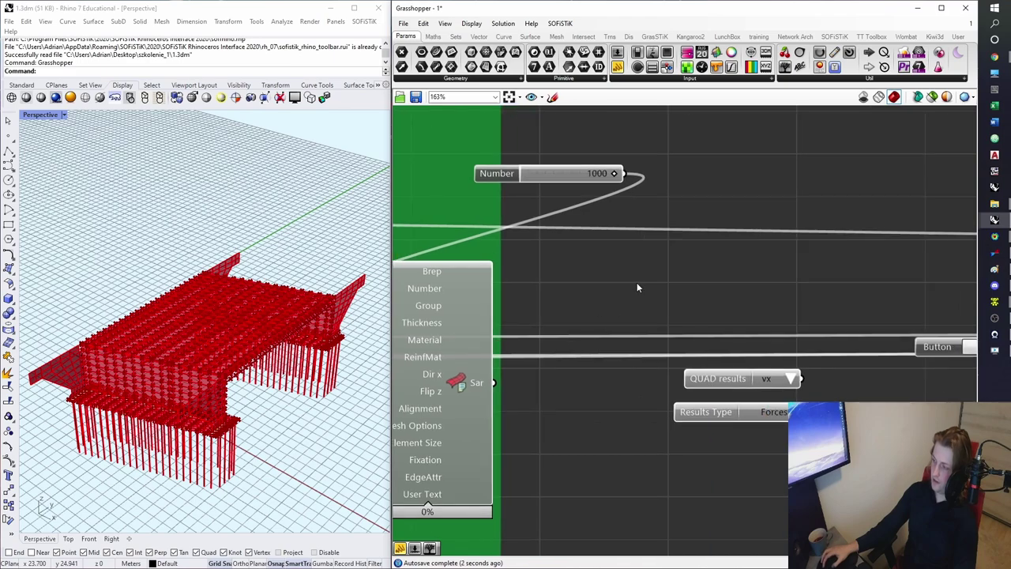
{"action": "double_click", "coordinate": [639, 287]}
{"action": "type", "text": "panel"}
{"action": "key", "text": "Return"}
{"action": "left_click_drag", "start_coordinate": [500, 382], "coordinate": [644, 255]}
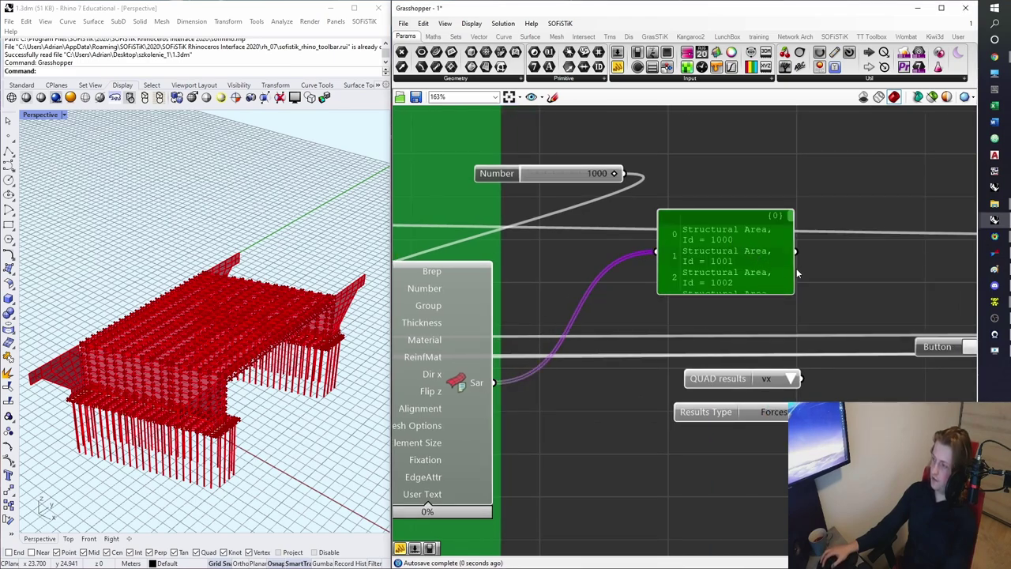
{"action": "left_click_drag", "start_coordinate": [794, 267], "coordinate": [900, 268]}
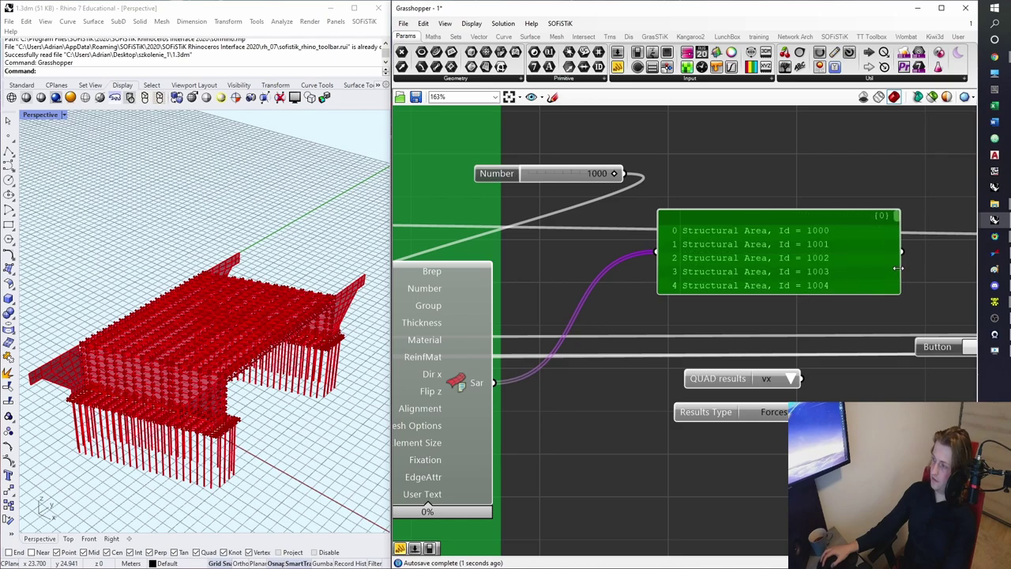
{"action": "left_click_drag", "start_coordinate": [810, 294], "coordinate": [810, 324]}
{"action": "left_click_drag", "start_coordinate": [751, 256], "coordinate": [760, 240]}
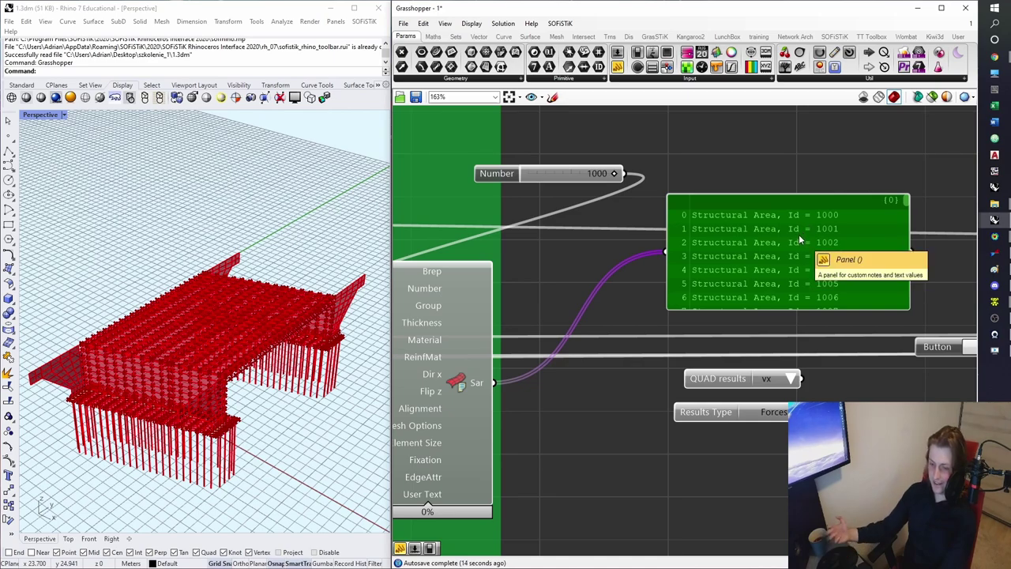
{"action": "scroll", "coordinate": [801, 241], "scroll_direction": "down", "scroll_amount": 2}
{"action": "scroll", "coordinate": [804, 246], "scroll_direction": "down", "scroll_amount": 2}
{"action": "right_click_drag", "start_coordinate": [804, 246], "coordinate": [592, 244]}
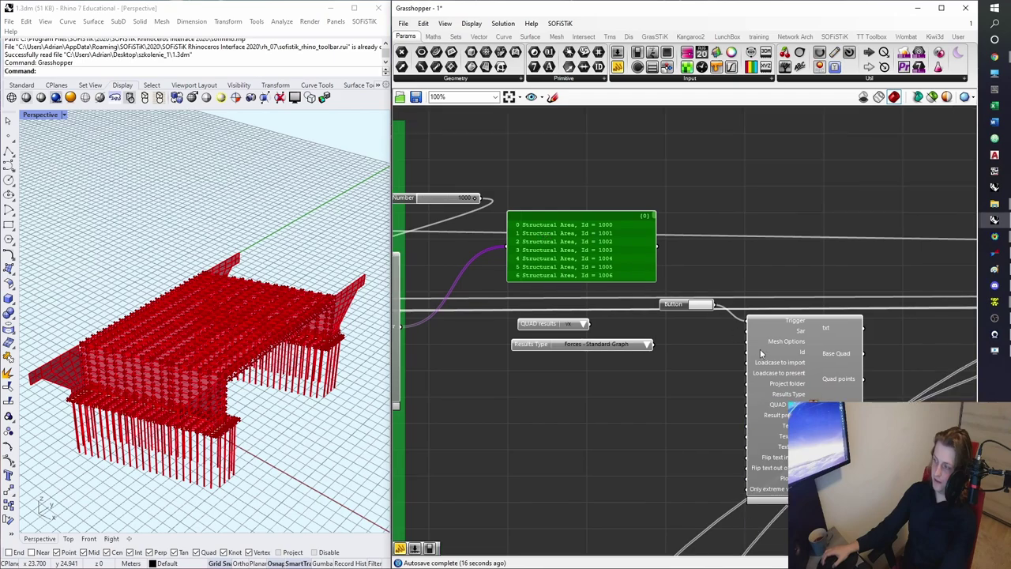
{"action": "right_click_drag", "start_coordinate": [692, 260], "coordinate": [788, 238]}
{"action": "left_click", "coordinate": [789, 239]}
{"action": "left_click", "coordinate": [727, 240]}
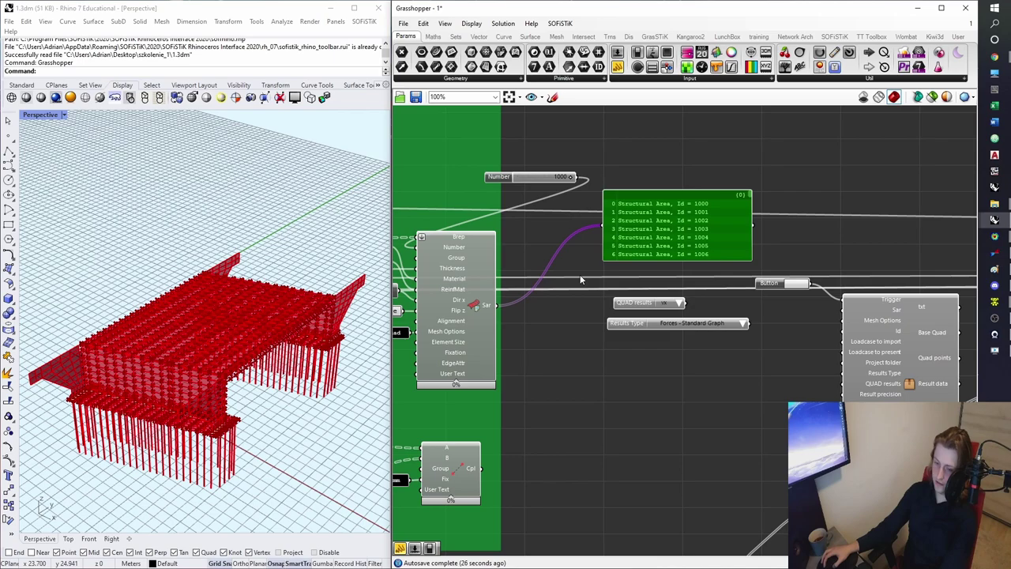
{"action": "key", "text": "Delete"}
- Connect the Structural Area's Sar output and its "Single quad" panel to QUAD import's Sar and Mesh Options inputs
{"action": "left_click_drag", "start_coordinate": [518, 309], "coordinate": [842, 319]}
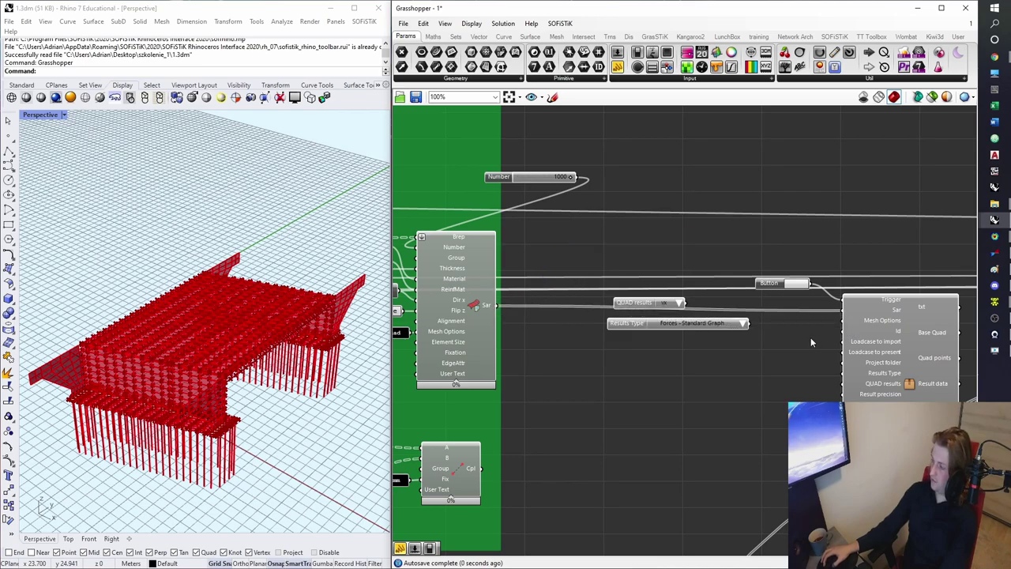
{"action": "scroll", "coordinate": [819, 324], "scroll_direction": "up", "scroll_amount": 1}
{"action": "scroll", "coordinate": [818, 325], "scroll_direction": "down", "scroll_amount": 1}
{"action": "right_click_drag", "start_coordinate": [604, 348], "coordinate": [760, 332]}
{"action": "left_click_drag", "start_coordinate": [554, 316], "coordinate": [790, 308]}
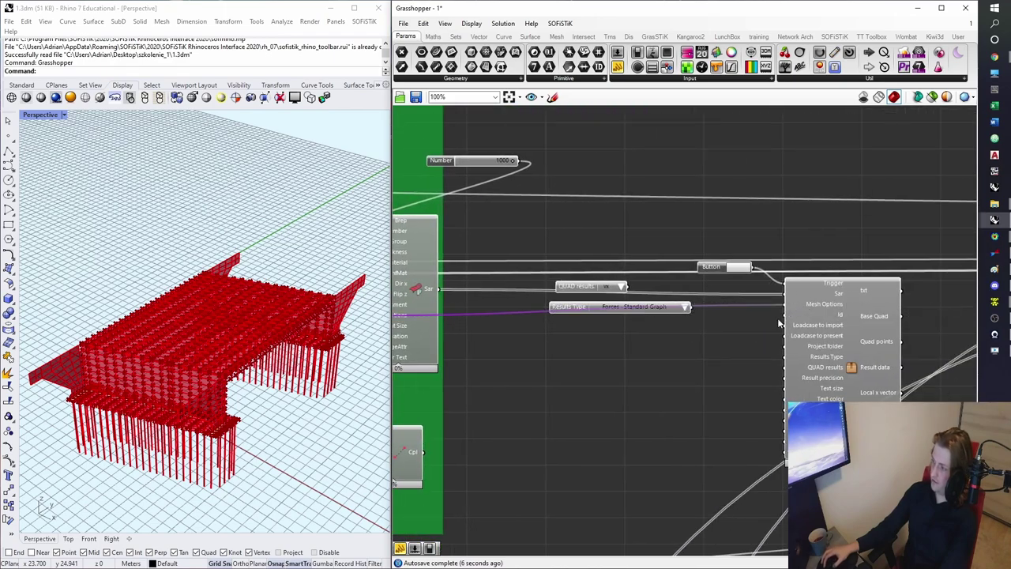
- Add a number slider ranging from 1 to 5, connect it to QUAD import's Id input and set it to 5
{"action": "scroll", "coordinate": [817, 309], "scroll_direction": "up", "scroll_amount": 2}
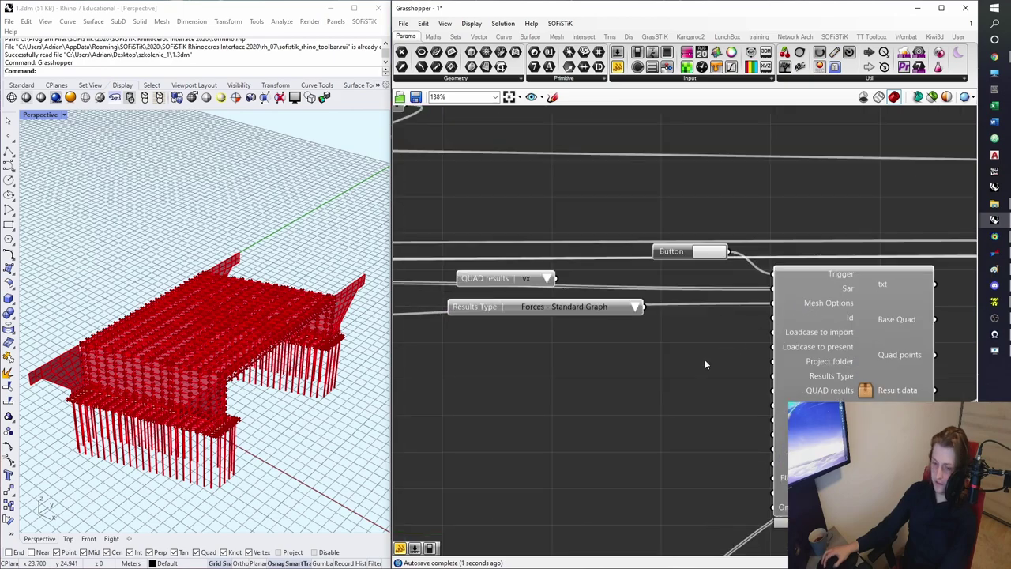
{"action": "double_click", "coordinate": [678, 208]}
{"action": "type", "text": "1"}
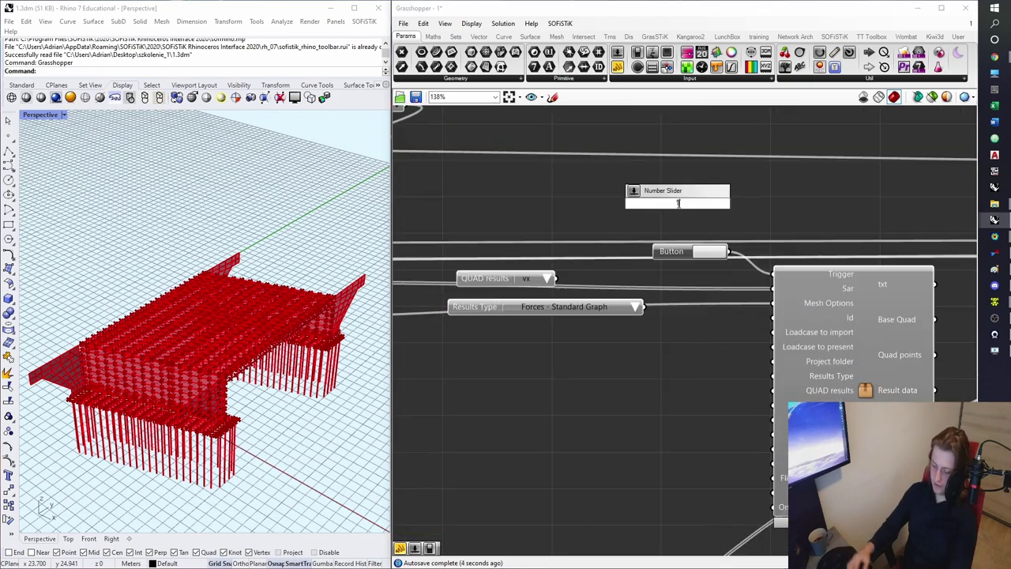
{"action": "type", "text": "<5"}
{"action": "key", "text": "Return"}
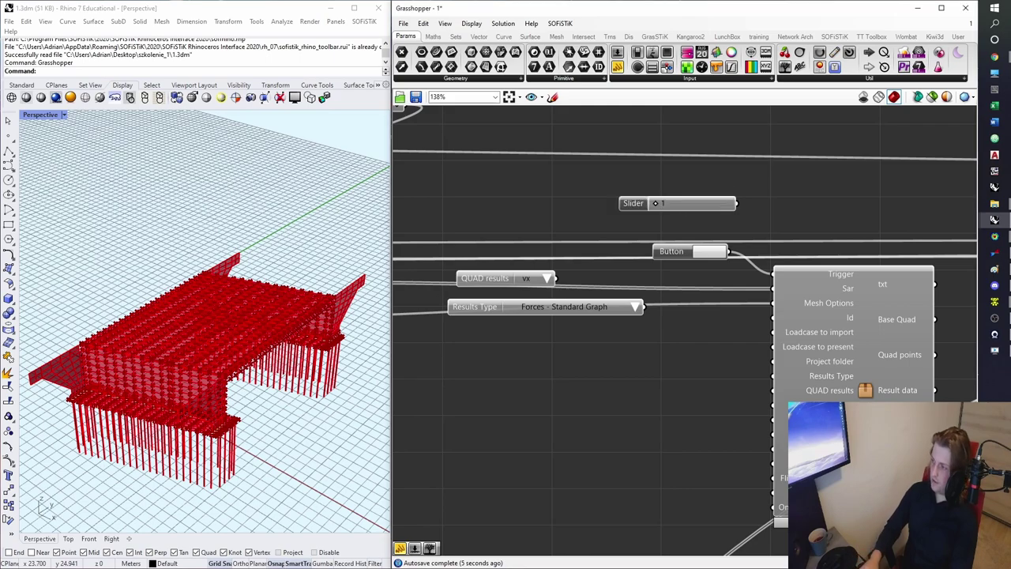
{"action": "left_click_drag", "start_coordinate": [717, 290], "coordinate": [773, 318]}
{"action": "left_click_drag", "start_coordinate": [655, 204], "coordinate": [729, 203]}
{"action": "right_click_drag", "start_coordinate": [758, 267], "coordinate": [747, 227]}
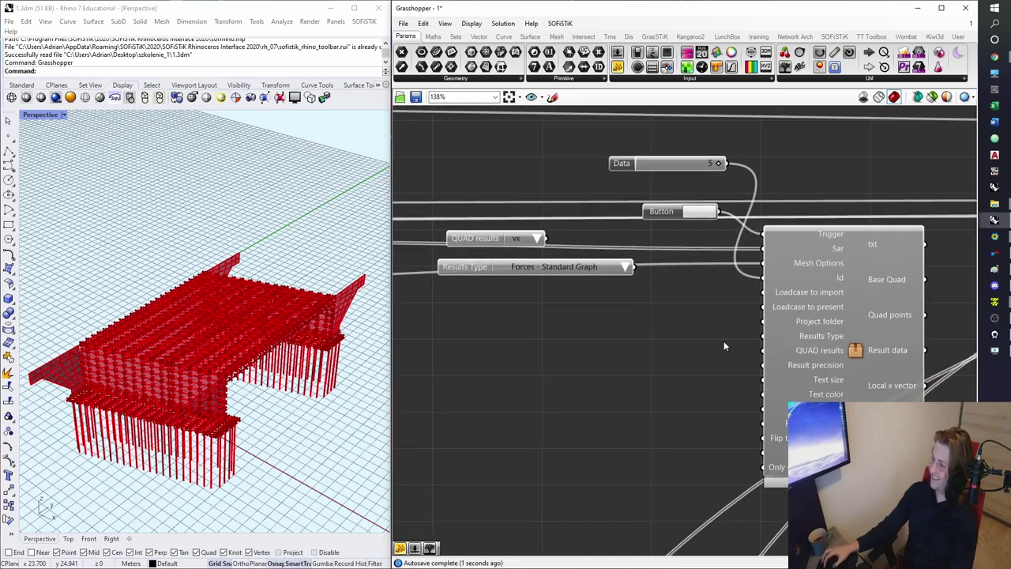
- Check the load case in the analysis script panel, then connect a new number slider of 1 to QUAD import's Loadcase to import input
{"action": "scroll", "coordinate": [789, 292], "scroll_direction": "down", "scroll_amount": 10}
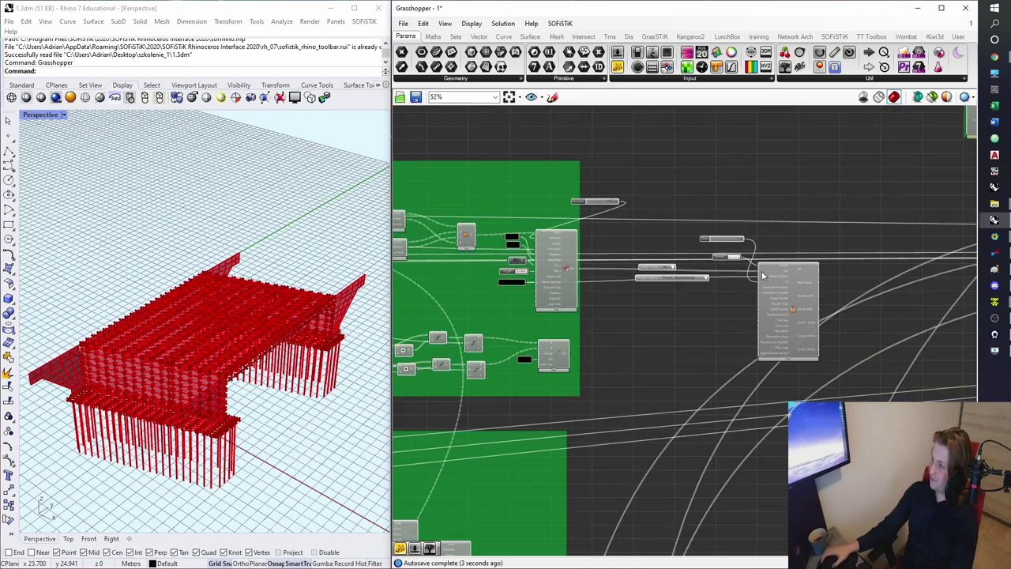
{"action": "scroll", "coordinate": [772, 274], "scroll_direction": "up", "scroll_amount": 10}
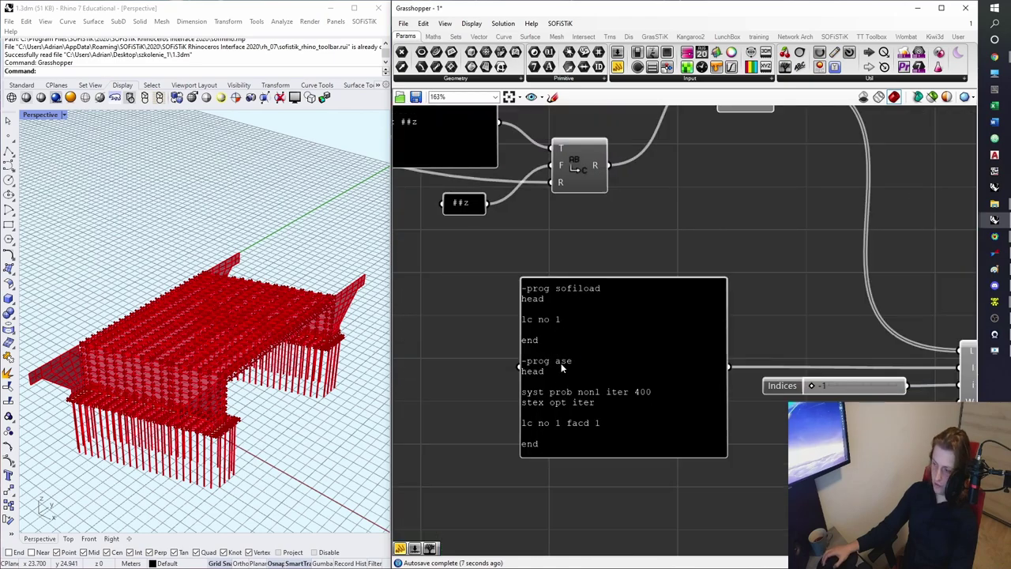
{"action": "scroll", "coordinate": [577, 404], "scroll_direction": "down", "scroll_amount": 10}
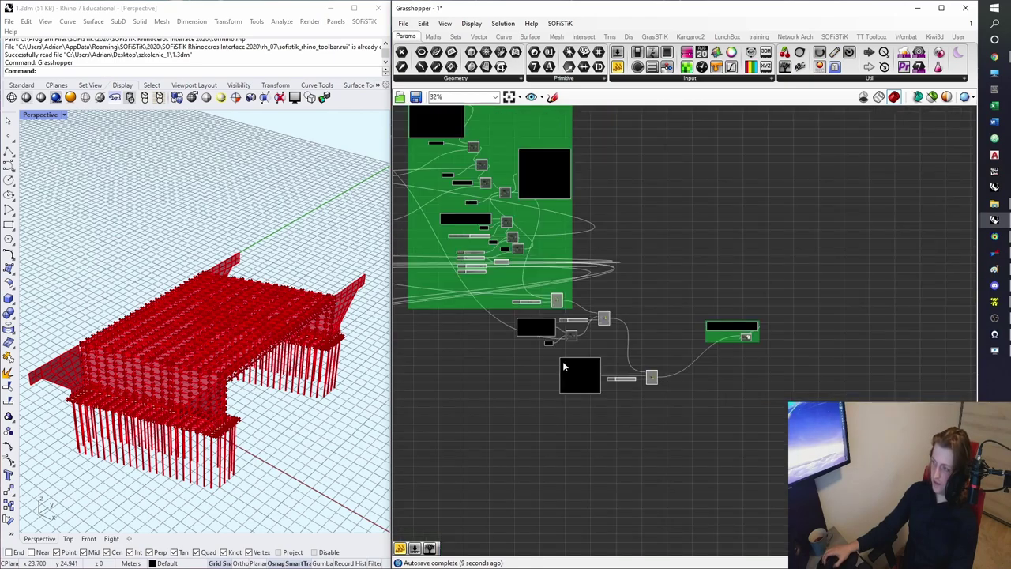
{"action": "scroll", "coordinate": [674, 316], "scroll_direction": "up", "scroll_amount": 12}
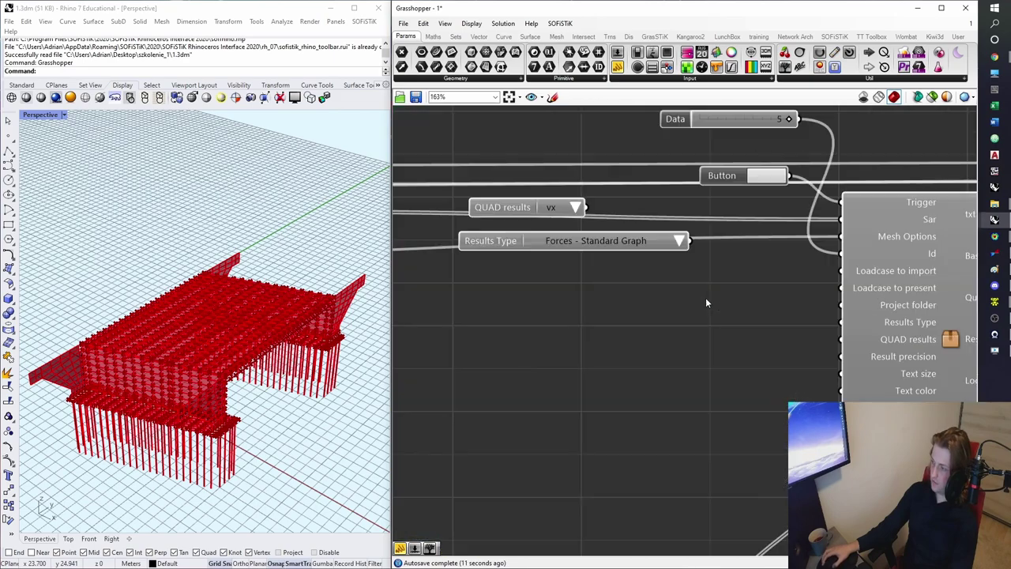
{"action": "double_click", "coordinate": [641, 297]}
{"action": "type", "text": "1"}
{"action": "key", "text": "Return"}
{"action": "right_click_drag", "start_coordinate": [736, 302], "coordinate": [655, 306]}
{"action": "left_click_drag", "start_coordinate": [643, 303], "coordinate": [773, 268]}
- Align the load case slider, duplicate it and connect the copy to QUAD import's Loadcase to present input
{"action": "left_click_drag", "start_coordinate": [508, 314], "coordinate": [530, 298]}
{"action": "key", "text": "ctrl+c"}
{"action": "key", "text": "ctrl+v"}
{"action": "left_click_drag", "start_coordinate": [672, 300], "coordinate": [781, 294]}
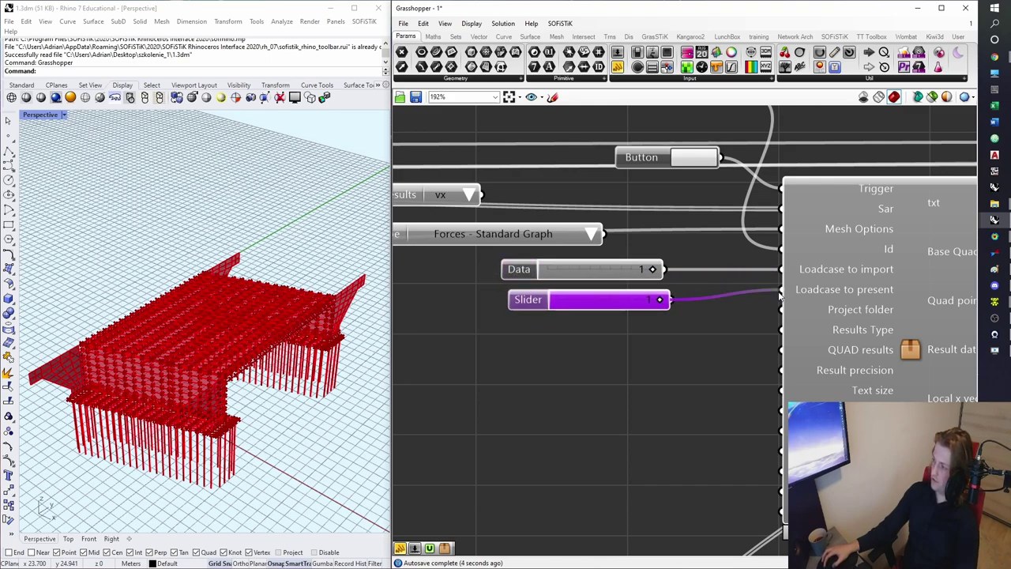
{"action": "left_click", "coordinate": [727, 313]}
{"action": "right_click_drag", "start_coordinate": [776, 318], "coordinate": [775, 278]}
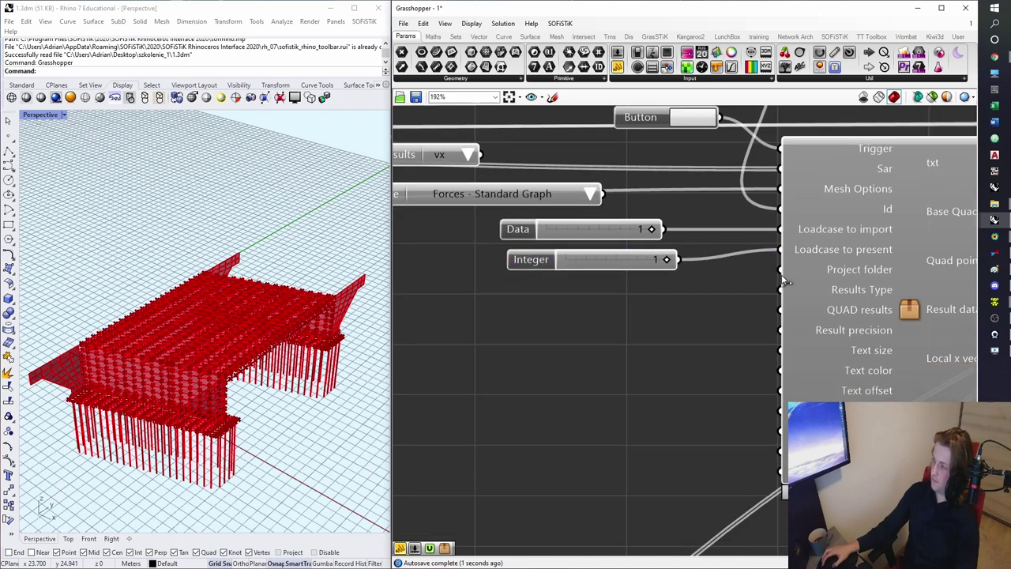
- Copy the szkolenie_1\sofi folder path, without the 1.dat file name, from the DAT export's path panel
{"action": "scroll", "coordinate": [813, 276], "scroll_direction": "down", "scroll_amount": 3}
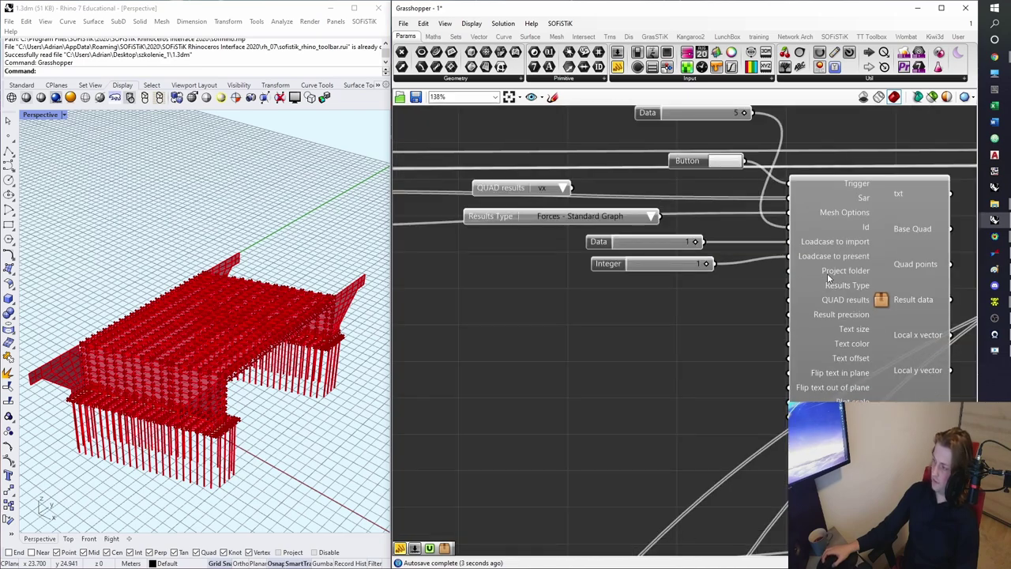
{"action": "scroll", "coordinate": [834, 272], "scroll_direction": "up", "scroll_amount": 1}
{"action": "scroll", "coordinate": [829, 274], "scroll_direction": "down", "scroll_amount": 2}
{"action": "scroll", "coordinate": [824, 278], "scroll_direction": "up", "scroll_amount": 3}
{"action": "scroll", "coordinate": [604, 295], "scroll_direction": "down", "scroll_amount": 5}
{"action": "scroll", "coordinate": [620, 300], "scroll_direction": "down", "scroll_amount": 8}
{"action": "right_click_drag", "start_coordinate": [907, 315], "coordinate": [684, 313]}
{"action": "right_click_drag", "start_coordinate": [873, 308], "coordinate": [663, 315]}
{"action": "scroll", "coordinate": [663, 316], "scroll_direction": "up", "scroll_amount": 5}
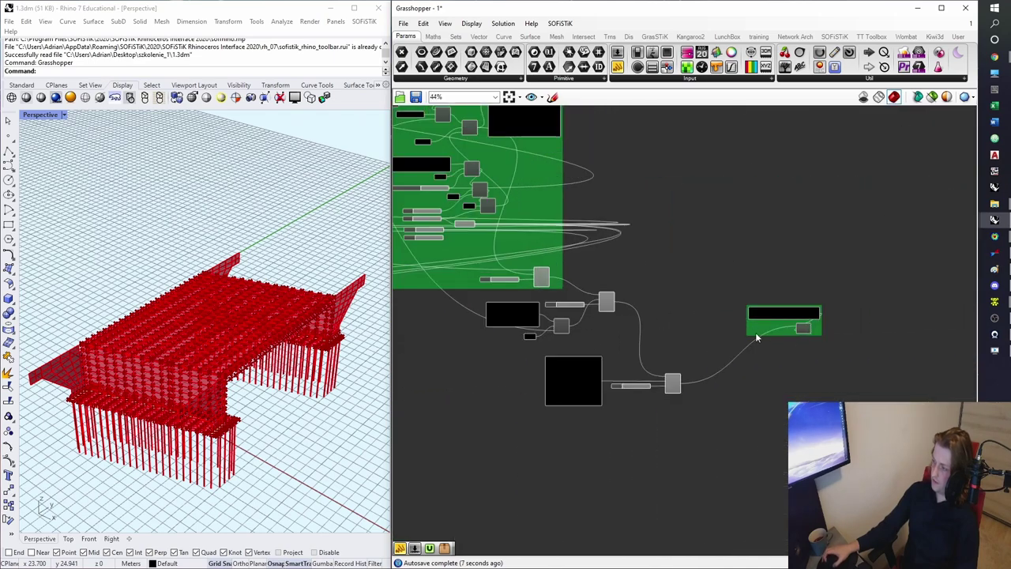
{"action": "scroll", "coordinate": [743, 326], "scroll_direction": "up", "scroll_amount": 10}
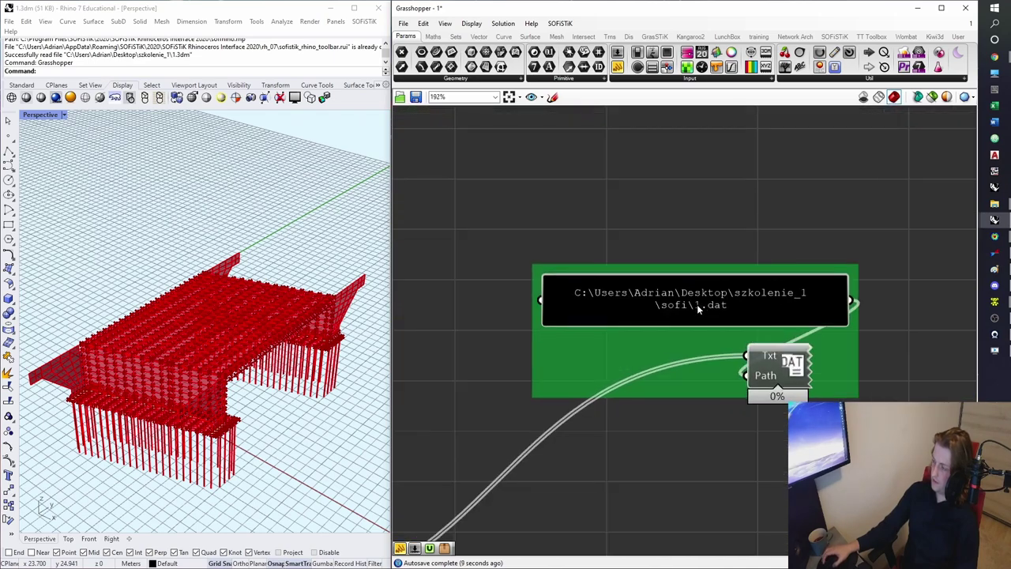
{"action": "double_click", "coordinate": [693, 302]}
{"action": "left_click_drag", "start_coordinate": [545, 281], "coordinate": [785, 281]}
{"action": "left_click", "coordinate": [763, 207]}
- Create a panel containing the szkolenie_1\sofi folder path near QUAD import and connect it to the Project folder input
{"action": "scroll", "coordinate": [632, 251], "scroll_direction": "down", "scroll_amount": 12}
{"action": "right_click_drag", "start_coordinate": [552, 262], "coordinate": [857, 295]}
{"action": "right_click_drag", "start_coordinate": [462, 270], "coordinate": [609, 278]}
{"action": "scroll", "coordinate": [551, 317], "scroll_direction": "up", "scroll_amount": 10}
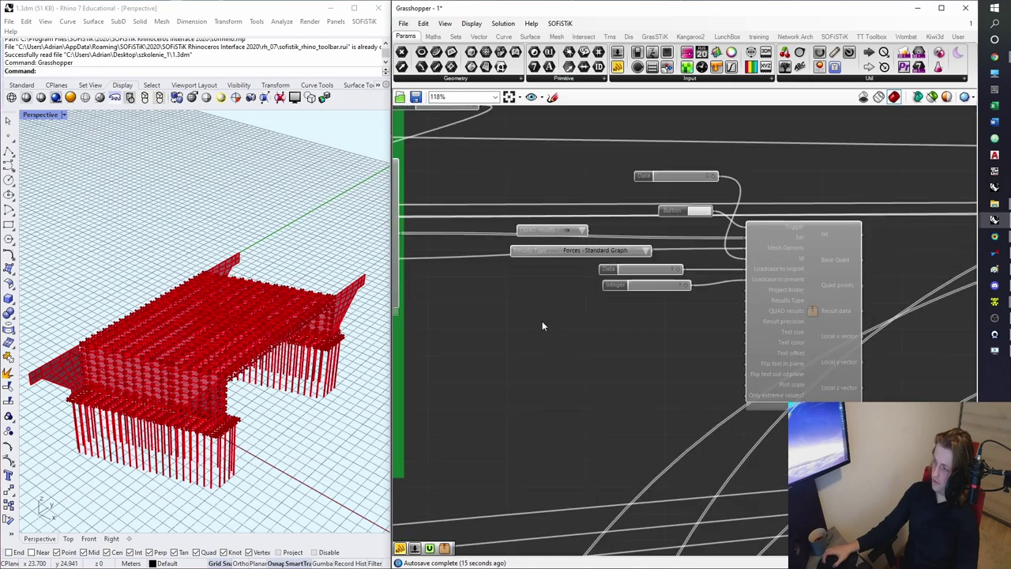
{"action": "key", "text": "Return"}
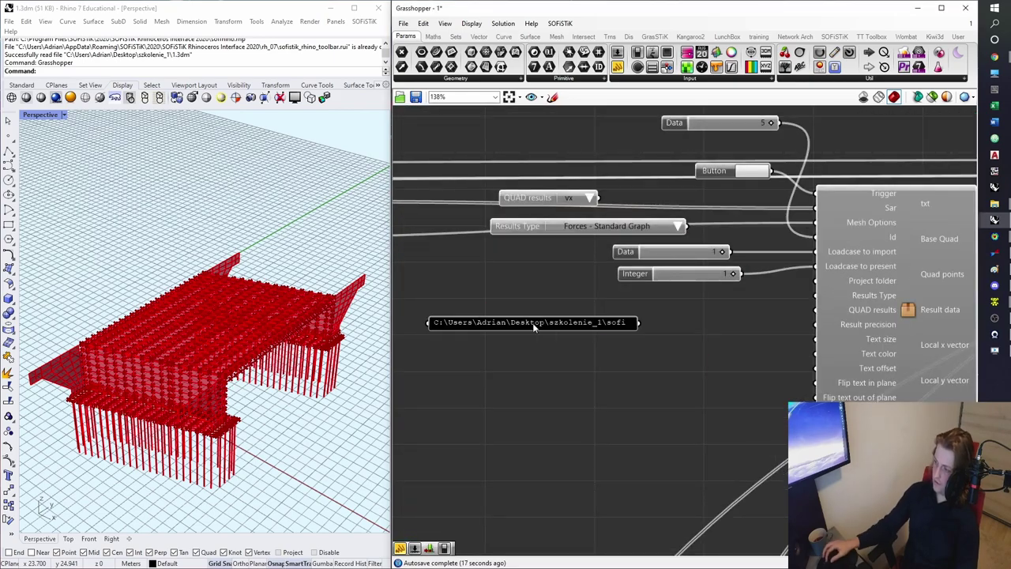
{"action": "left_click_drag", "start_coordinate": [727, 292], "coordinate": [816, 280]}
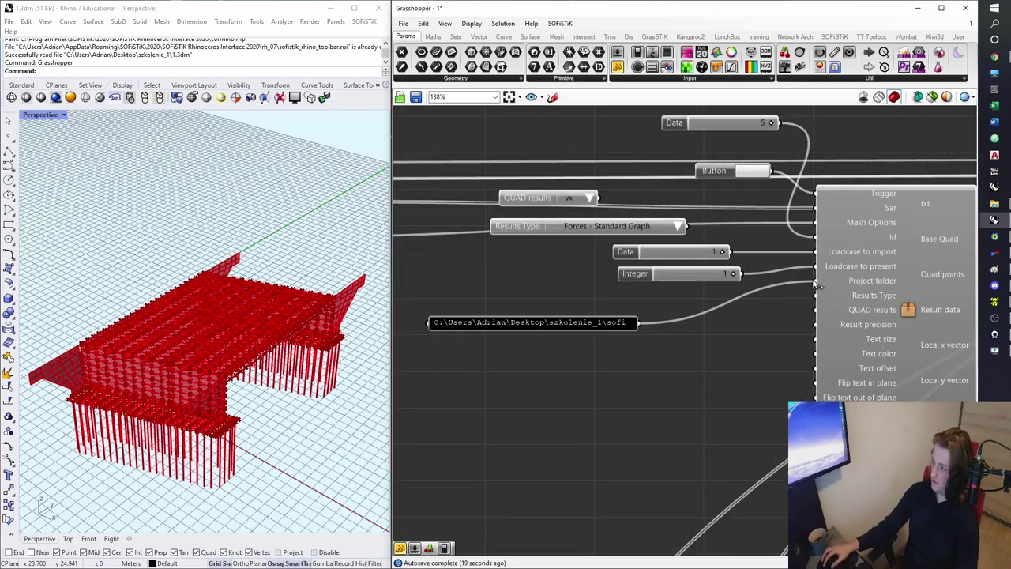
{"action": "left_click_drag", "start_coordinate": [628, 323], "coordinate": [701, 302]}
{"action": "scroll", "coordinate": [768, 316], "scroll_direction": "up", "scroll_amount": 1}
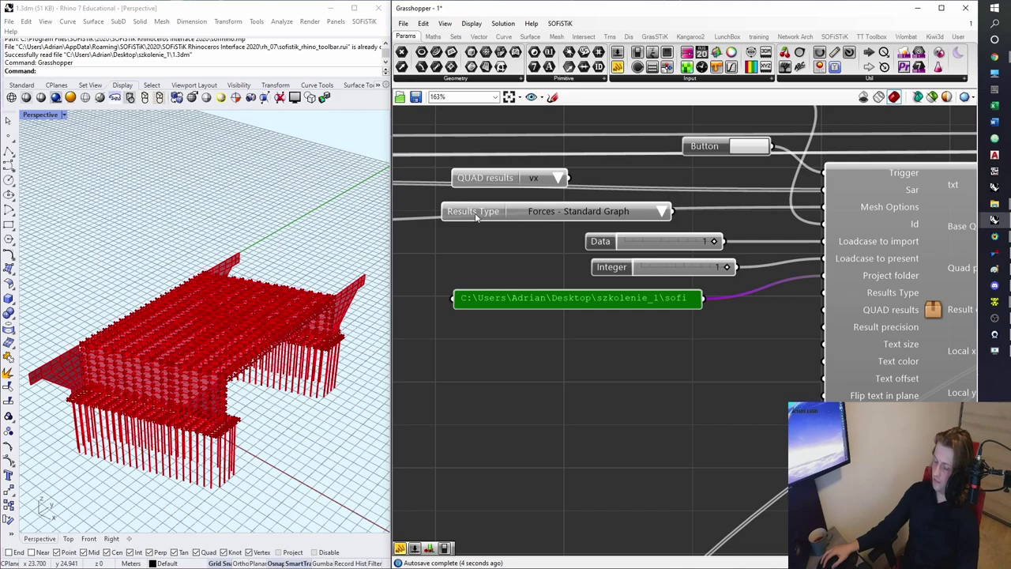
- Place the Results Type list below the path panel, set it to Forces - Bar Chart and connect it to QUAD import's Results Type input
{"action": "left_click_drag", "start_coordinate": [476, 217], "coordinate": [555, 333]}
{"action": "scroll", "coordinate": [687, 341], "scroll_direction": "up", "scroll_amount": 2}
{"action": "left_click", "coordinate": [673, 334]}
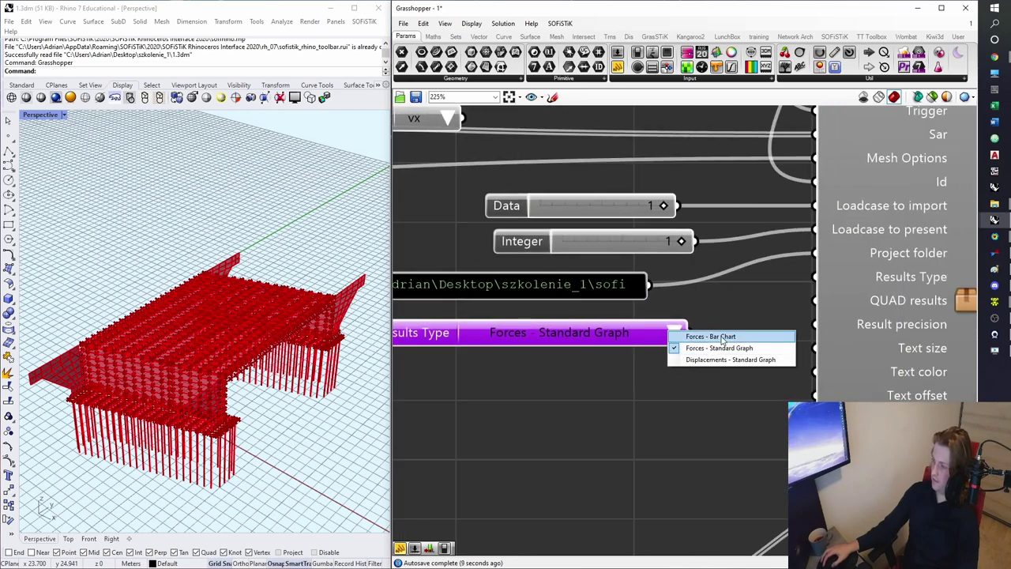
{"action": "left_click", "coordinate": [710, 337]}
{"action": "scroll", "coordinate": [691, 342], "scroll_direction": "down", "scroll_amount": 1}
{"action": "left_click", "coordinate": [685, 335]}
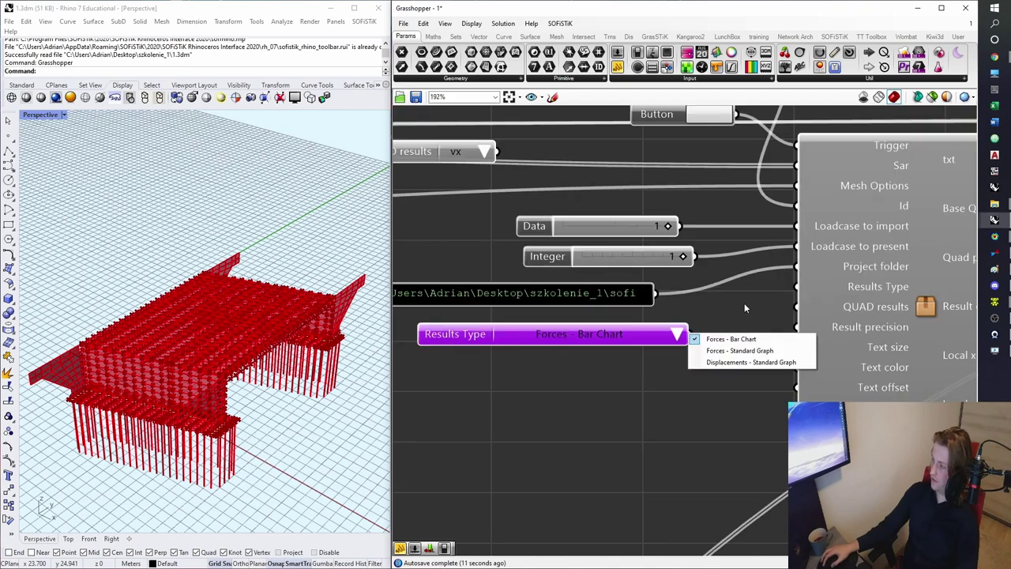
{"action": "left_click", "coordinate": [719, 315]}
{"action": "left_click_drag", "start_coordinate": [689, 334], "coordinate": [795, 288]}
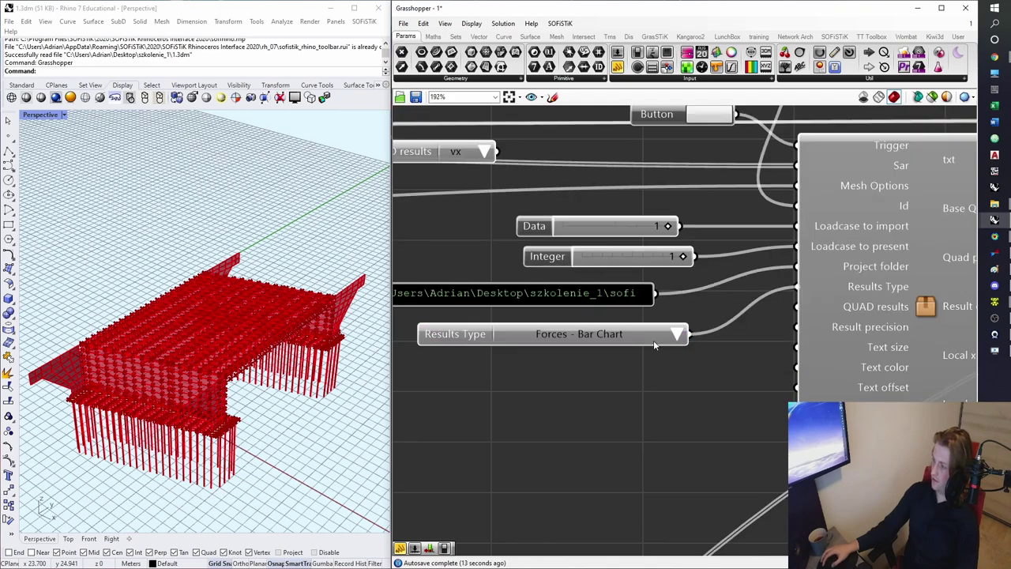
- Place the QUAD results list below Results Type, set it to mxx and connect it to QUAD import's QUAD results input
{"action": "right_click_drag", "start_coordinate": [484, 221], "coordinate": [588, 240]}
{"action": "left_click_drag", "start_coordinate": [529, 175], "coordinate": [602, 387]}
{"action": "left_click", "coordinate": [662, 380]}
{"action": "left_click", "coordinate": [671, 392]}
{"action": "right_click_drag", "start_coordinate": [895, 384], "coordinate": [802, 371]}
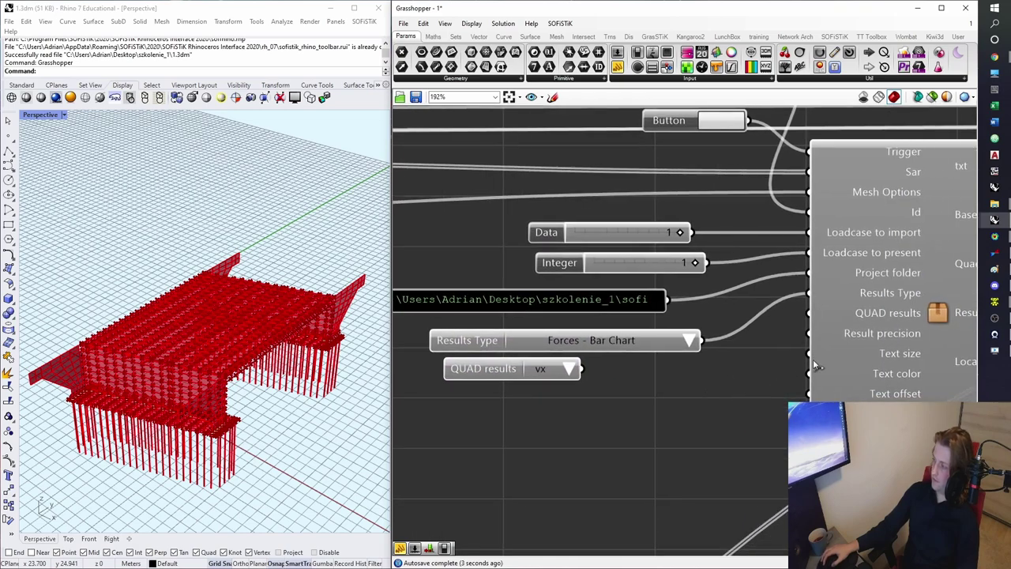
{"action": "left_click", "coordinate": [569, 369]}
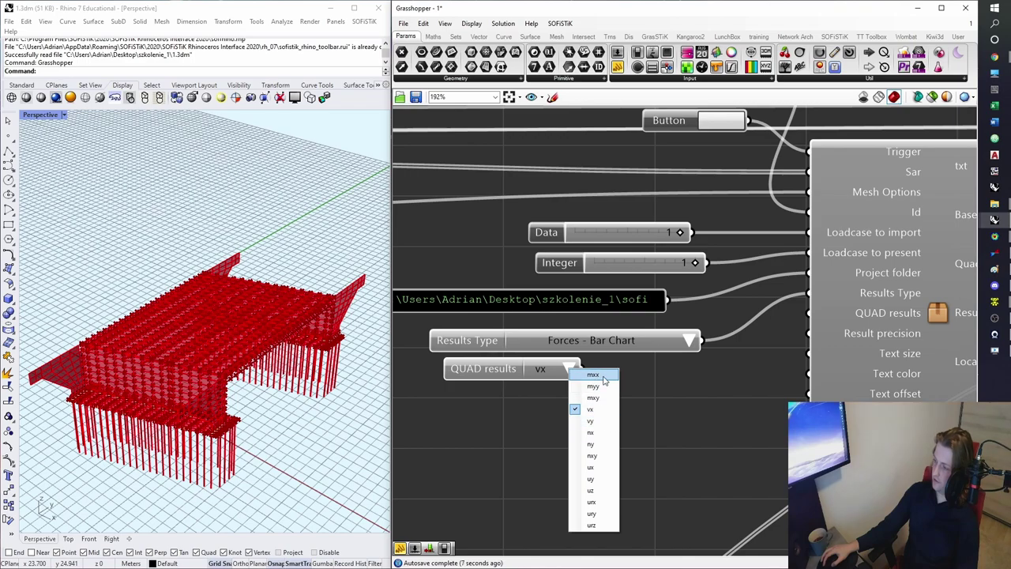
{"action": "left_click", "coordinate": [594, 375]}
{"action": "left_click_drag", "start_coordinate": [583, 370], "coordinate": [802, 323]}
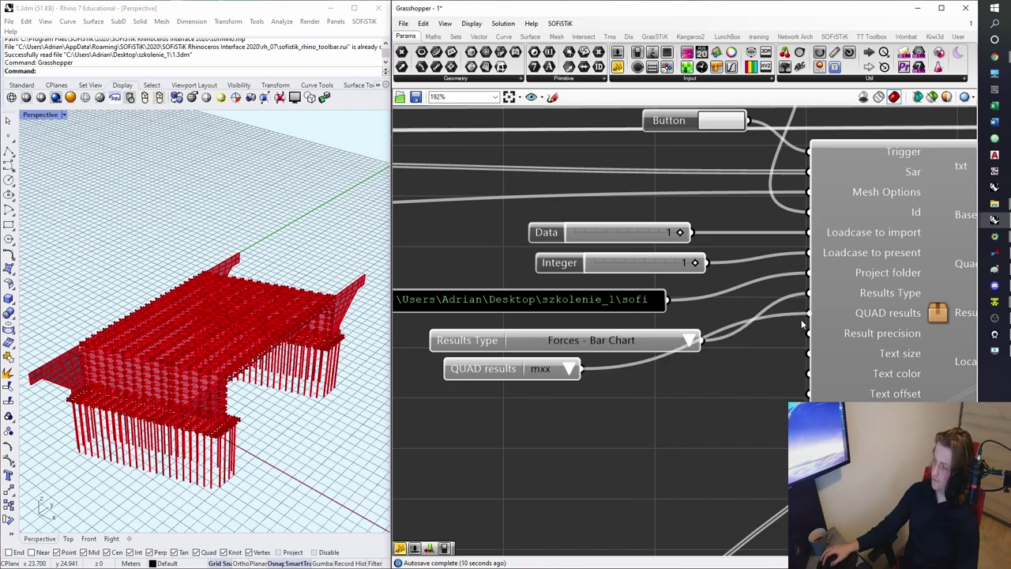
{"action": "left_click_drag", "start_coordinate": [520, 374], "coordinate": [599, 376]}
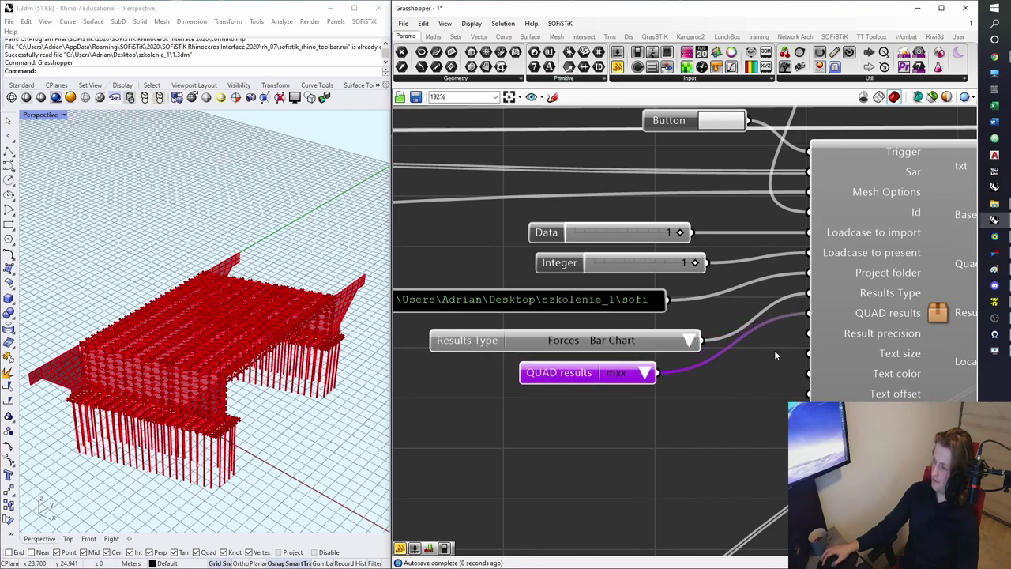
- Add a 1 to 14 number slider, connect it to QUAD import's Result precision input and align it with the QUAD results list
{"action": "double_click", "coordinate": [545, 426]}
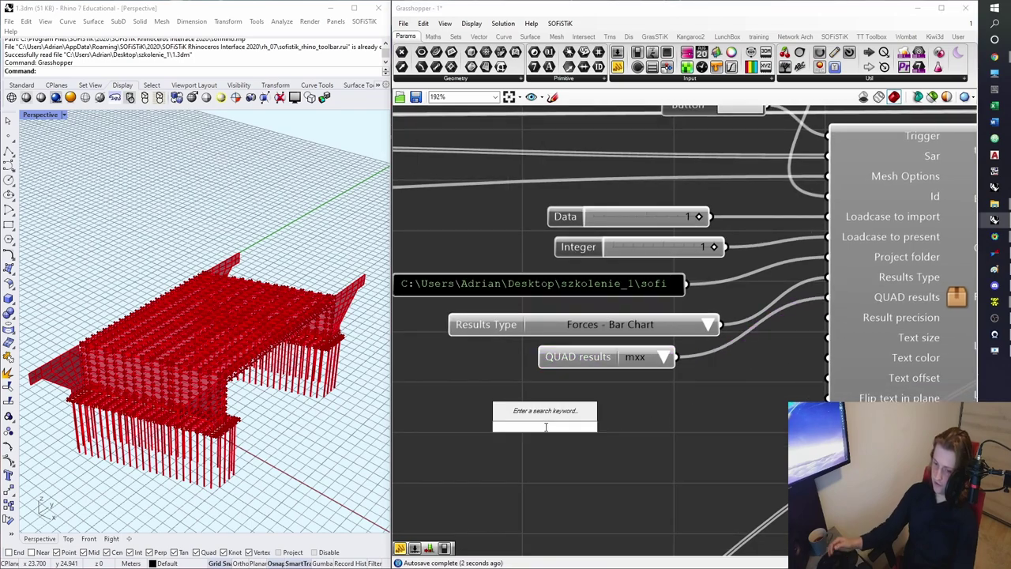
{"action": "type", "text": "1<1"}
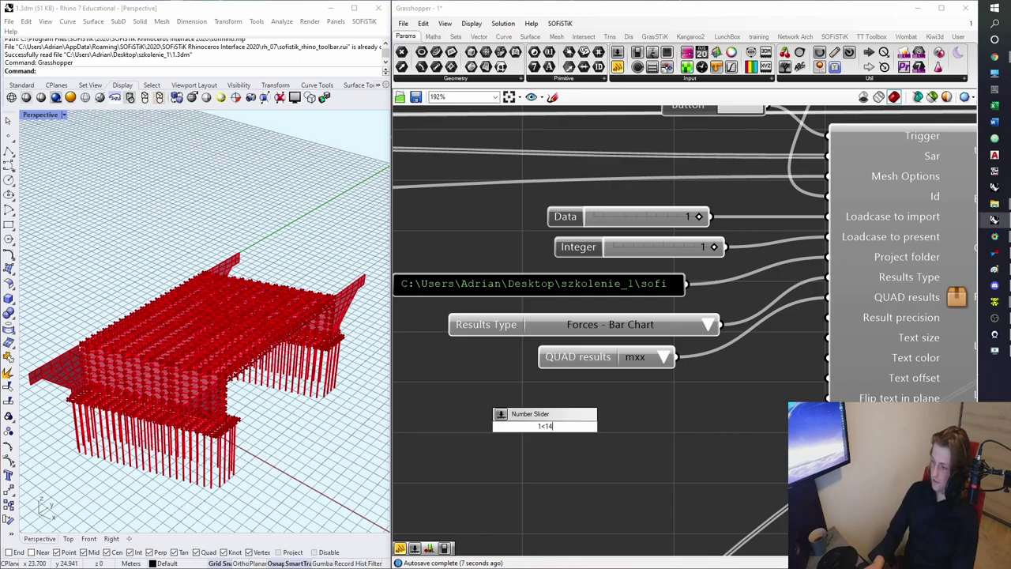
{"action": "key", "text": "Return"}
{"action": "left_click_drag", "start_coordinate": [632, 426], "coordinate": [827, 316]}
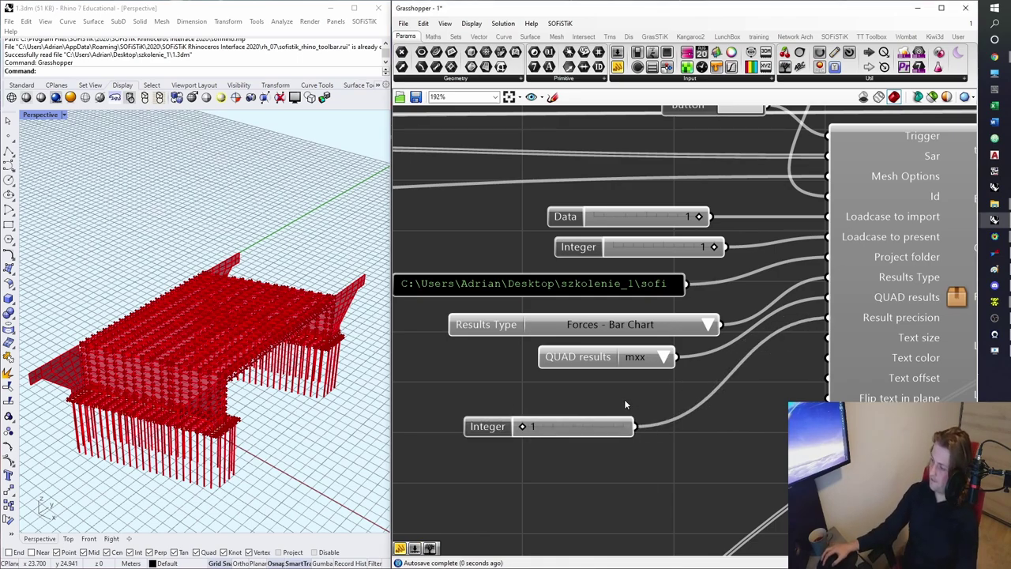
{"action": "left_click_drag", "start_coordinate": [505, 427], "coordinate": [535, 402]}
{"action": "left_click_drag", "start_coordinate": [580, 356], "coordinate": [490, 356]}
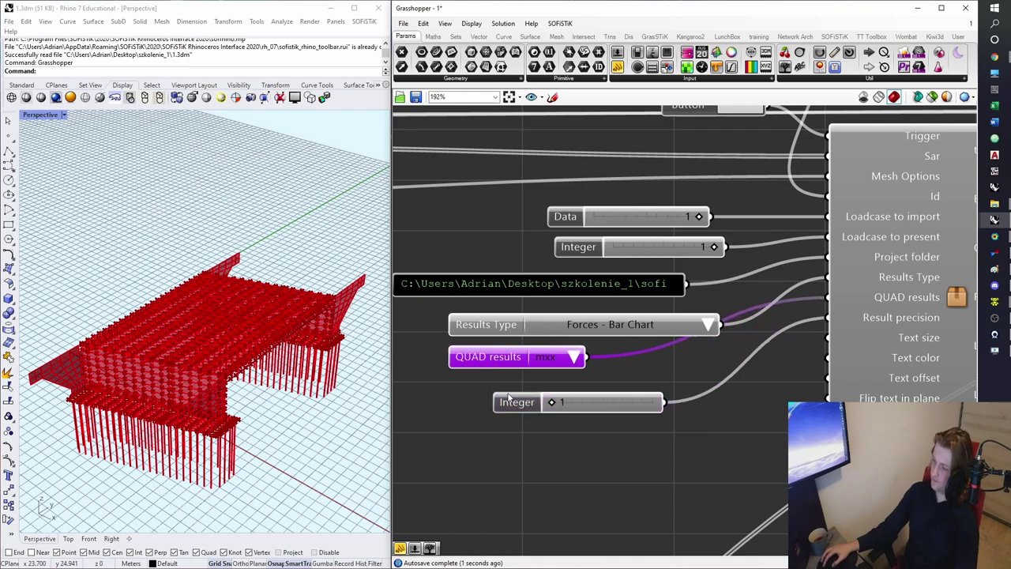
{"action": "left_click_drag", "start_coordinate": [508, 397], "coordinate": [481, 398]}
- Add a number slider starting at 0.01, connect it to QUAD import's Text size input, set it to 0.50 and align it
{"action": "double_click", "coordinate": [473, 455]}
{"action": "type", "text": "0.01<"}
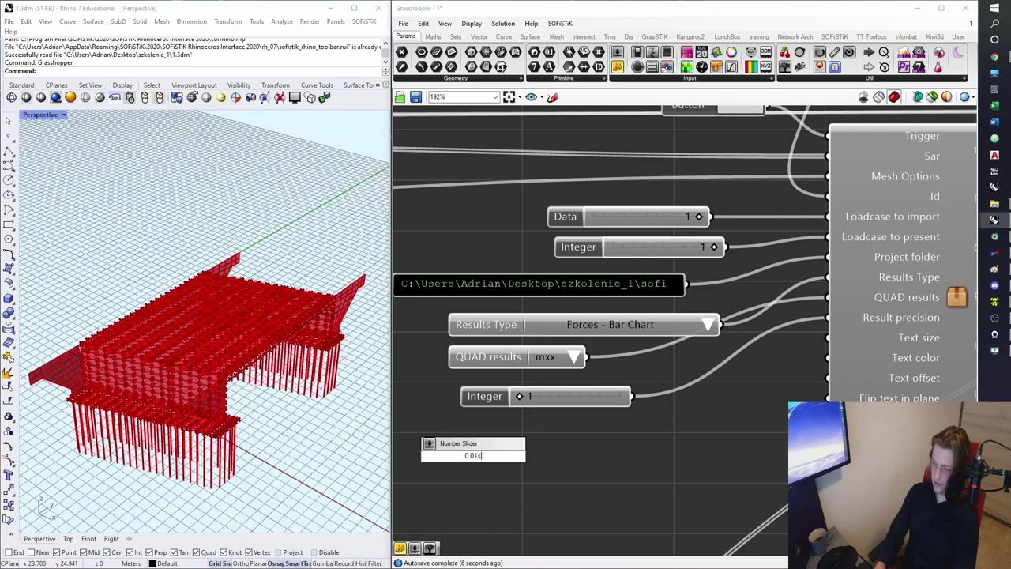
{"action": "type", "text": "0."}
{"action": "key", "text": "Return"}
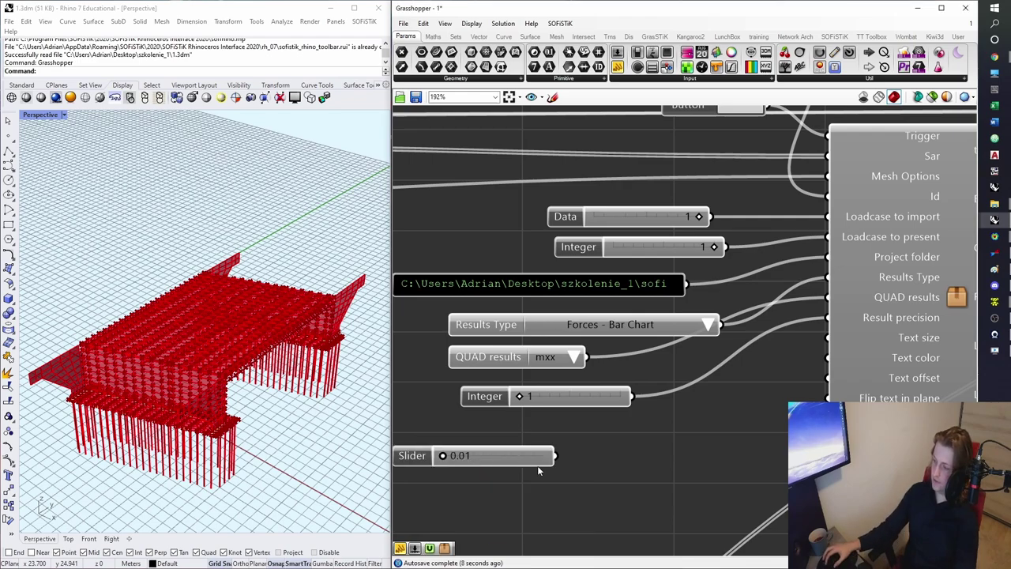
{"action": "left_click_drag", "start_coordinate": [556, 455], "coordinate": [777, 337]}
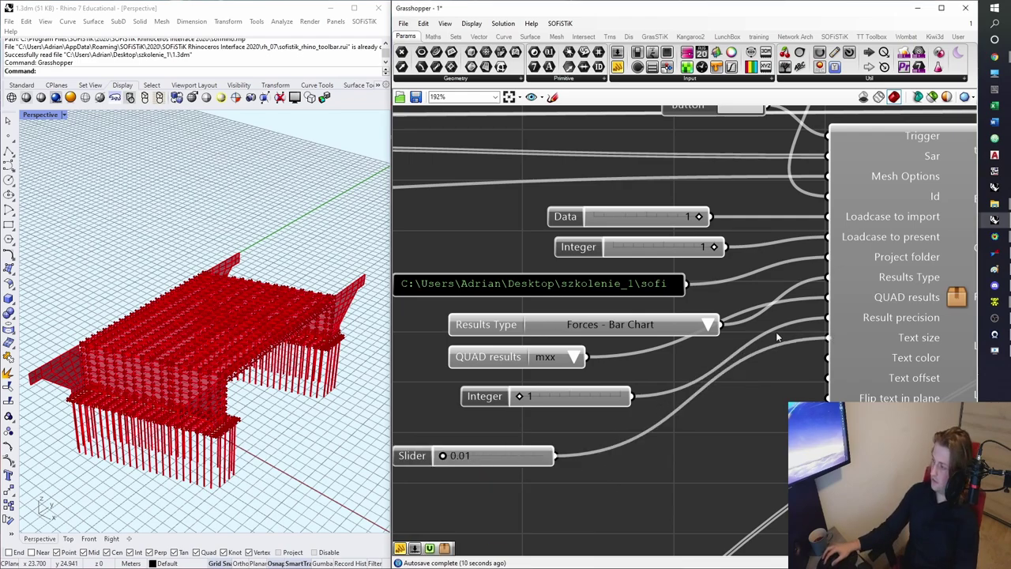
{"action": "double_click", "coordinate": [529, 453]}
{"action": "type", "text": "0.5"}
{"action": "key", "text": "Return"}
{"action": "left_click_drag", "start_coordinate": [425, 462], "coordinate": [496, 430]}
{"action": "right_click_drag", "start_coordinate": [592, 489], "coordinate": [596, 458]}
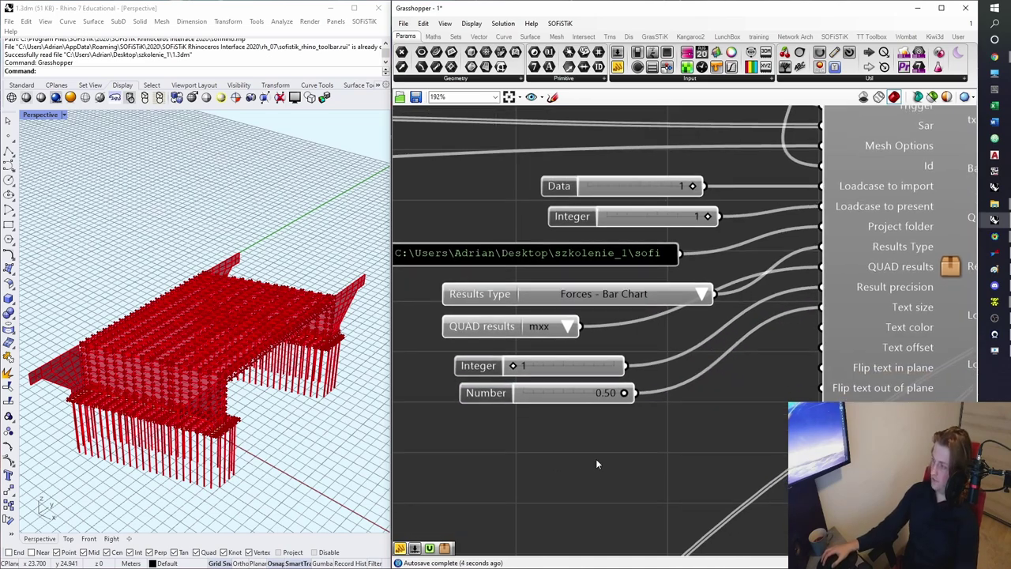
- Save the Grasshopper definition
{"action": "key", "text": "ctrl+s"}
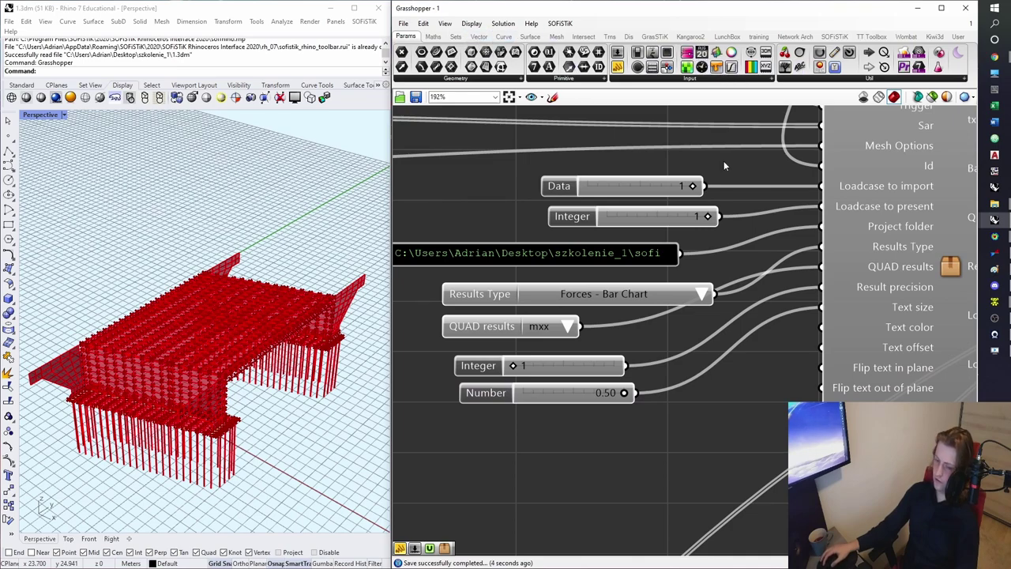
{"action": "scroll", "coordinate": [644, 367], "scroll_direction": "down", "scroll_amount": 3}
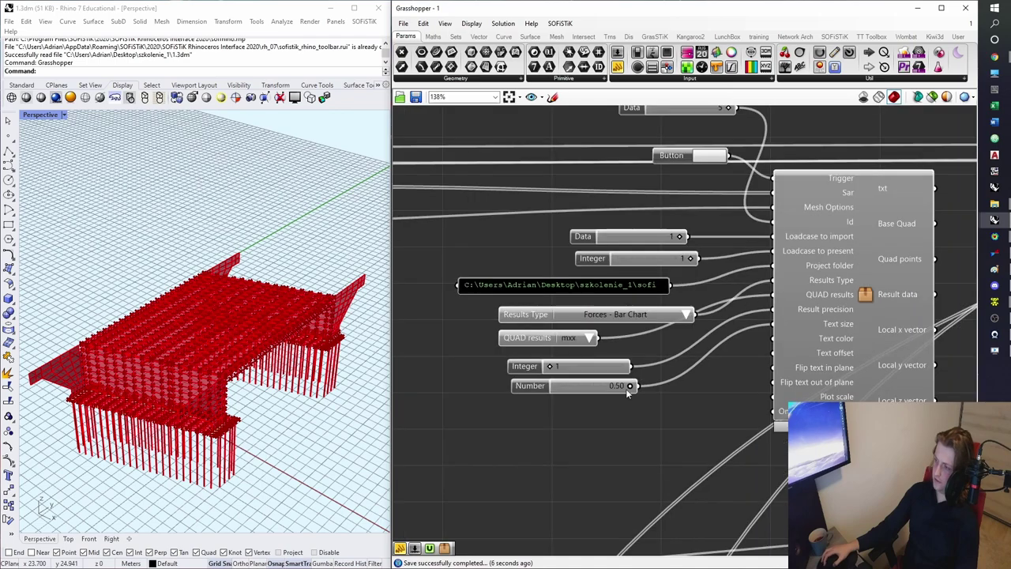
{"action": "scroll", "coordinate": [625, 387], "scroll_direction": "up", "scroll_amount": 4}
{"action": "right_click_drag", "start_coordinate": [681, 381], "coordinate": [593, 421]}
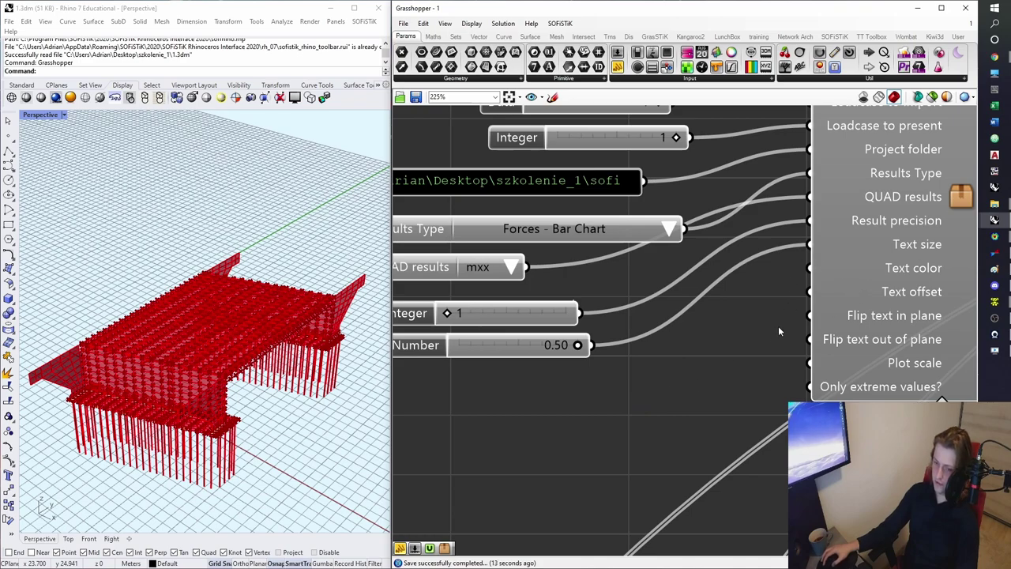
- Add a Boolean Toggle set to False, connect it to QUAD import's Flip text in plane input and place it below the text size slider
{"action": "right_click_drag", "start_coordinate": [797, 345], "coordinate": [779, 311]}
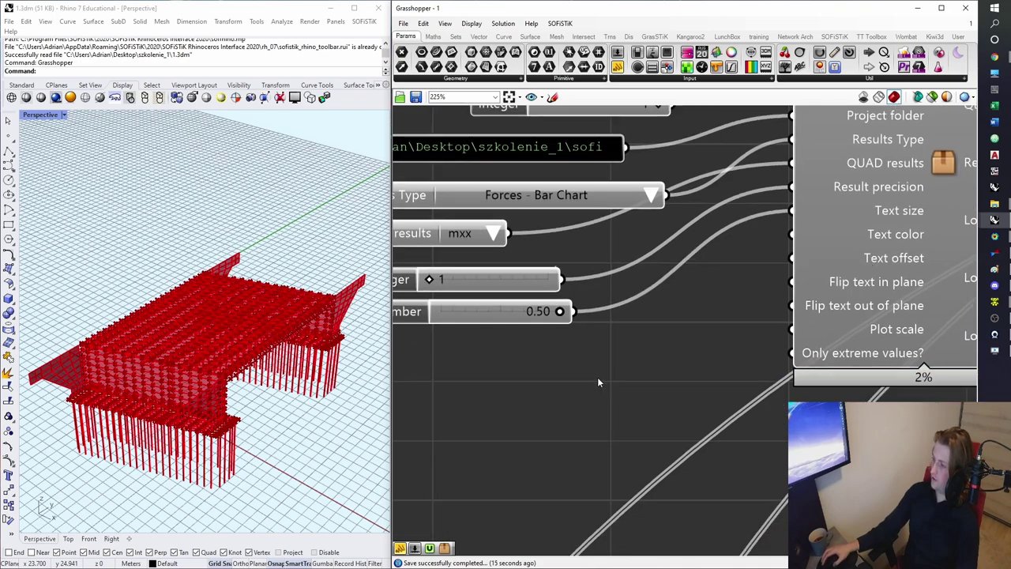
{"action": "scroll", "coordinate": [600, 380], "scroll_direction": "down", "scroll_amount": 1}
{"action": "scroll", "coordinate": [620, 378], "scroll_direction": "up", "scroll_amount": 1}
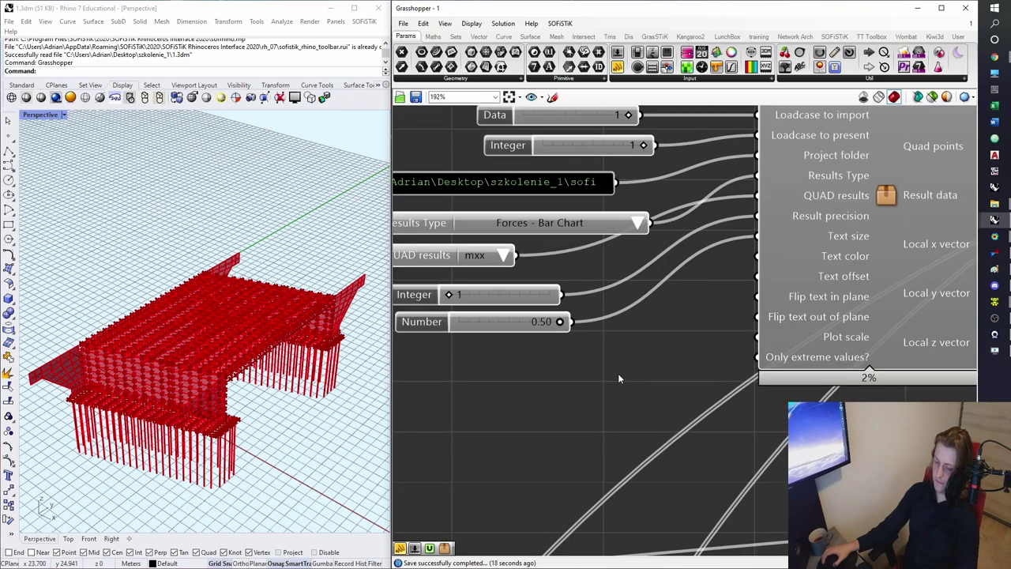
{"action": "scroll", "coordinate": [756, 257], "scroll_direction": "up", "scroll_amount": 1}
{"action": "scroll", "coordinate": [797, 303], "scroll_direction": "up", "scroll_amount": 1}
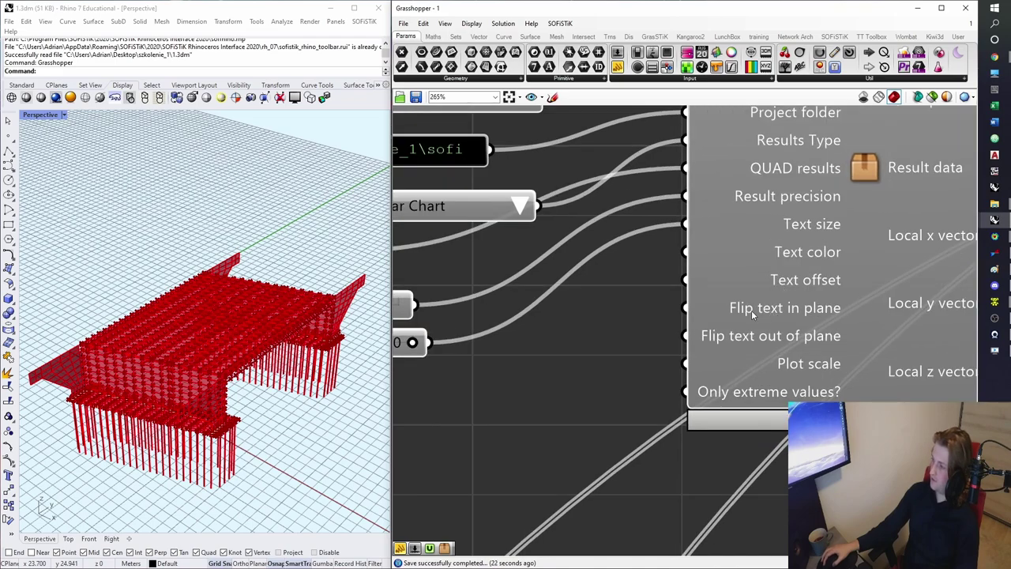
{"action": "scroll", "coordinate": [764, 313], "scroll_direction": "down", "scroll_amount": 2}
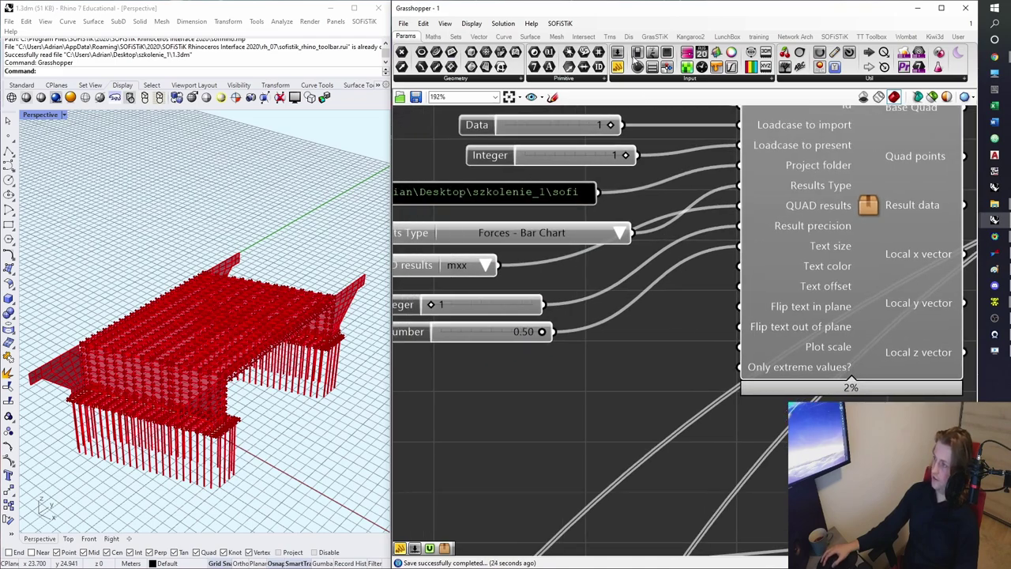
{"action": "left_click_drag", "start_coordinate": [622, 81], "coordinate": [714, 305]}
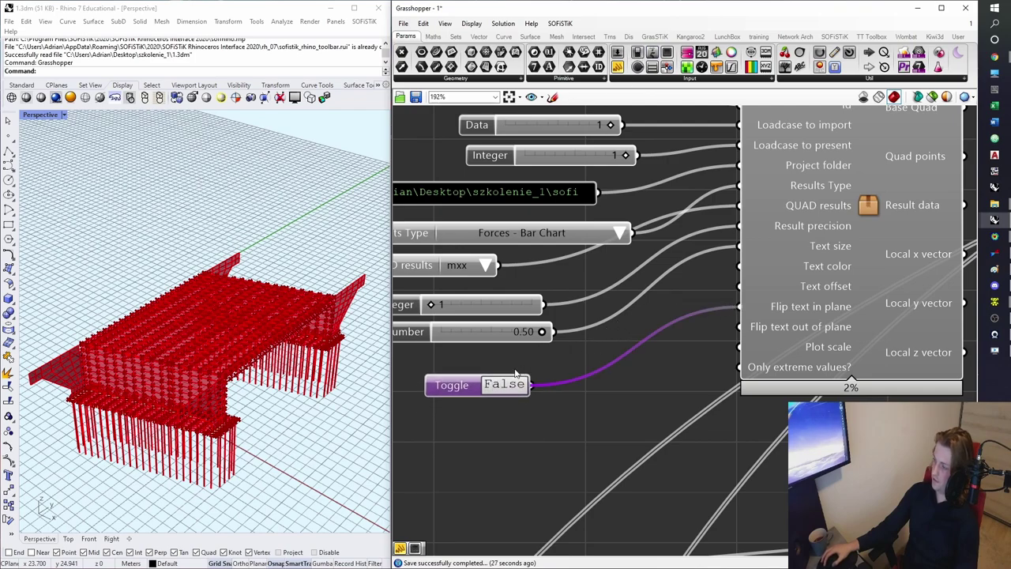
{"action": "mouse_move", "coordinate": [456, 388]}
{"action": "left_mouse_down"}
{"action": "mouse_move", "coordinate": [447, 372]}
{"action": "mouse_move", "coordinate": [449, 405]}
{"action": "left_mouse_up"}
- Duplicate the False toggle and connect the copy to QUAD import's Flip text out of plane input
{"action": "key", "text": "ctrl+c"}
{"action": "key", "text": "ctrl+v"}
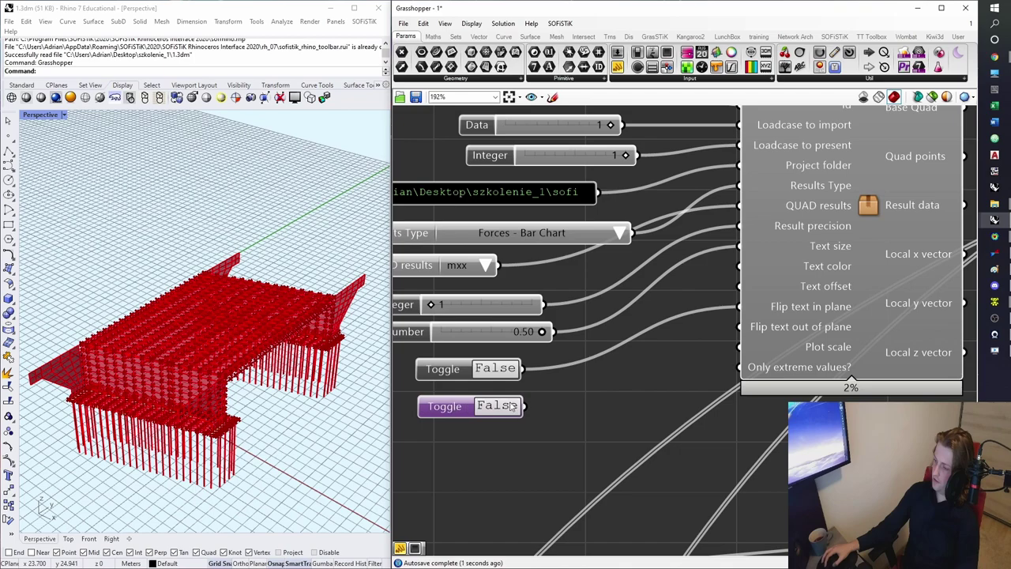
{"action": "left_click_drag", "start_coordinate": [523, 405], "coordinate": [741, 328]}
{"action": "right_click_drag", "start_coordinate": [567, 441], "coordinate": [659, 395]}
{"action": "left_click_drag", "start_coordinate": [651, 401], "coordinate": [520, 328]}
{"action": "left_click", "coordinate": [737, 338]}
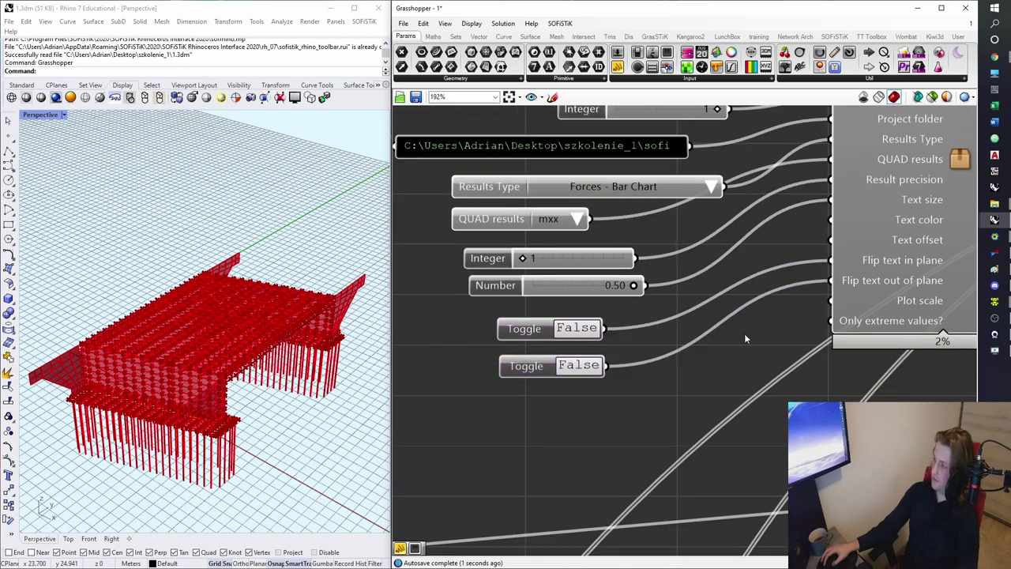
- Add a 1 to 10.00 number slider below the toggles, connect it to QUAD import's Plot scale input and set it to 4.05
{"action": "double_click", "coordinate": [536, 420]}
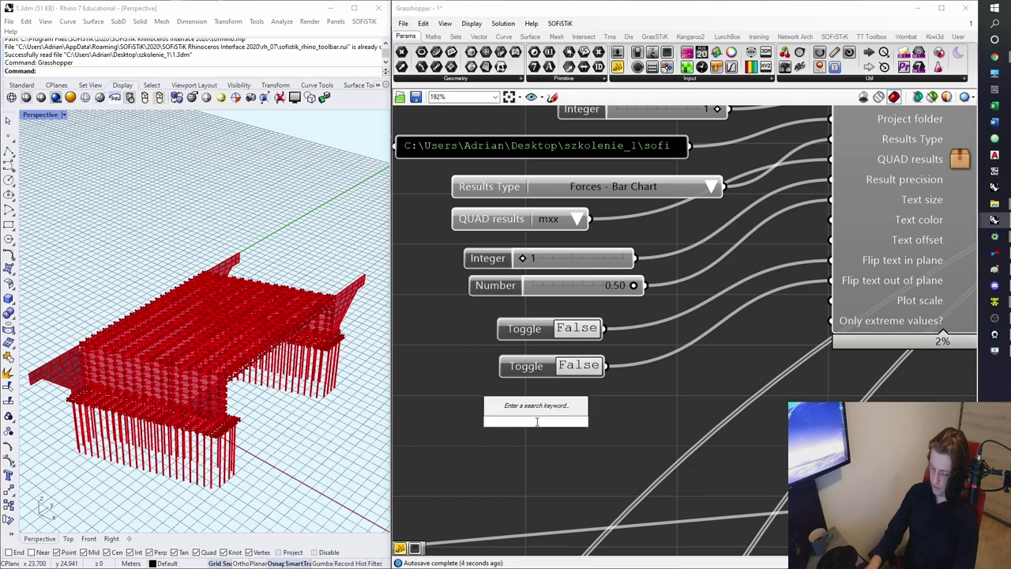
{"action": "type", "text": "1"}
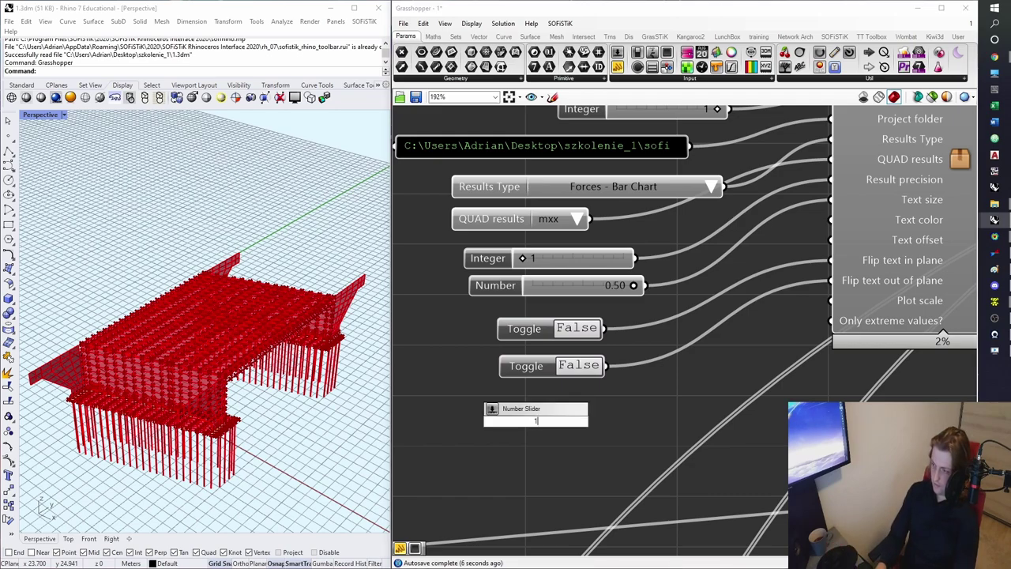
{"action": "type", "text": "<1<10.00"}
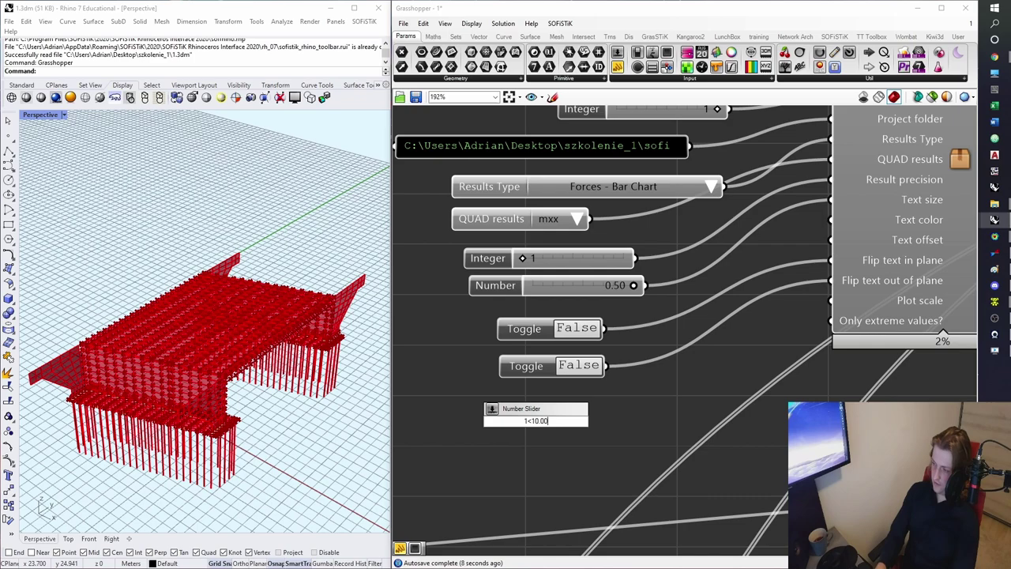
{"action": "key", "text": "Return"}
{"action": "left_click_drag", "start_coordinate": [622, 420], "coordinate": [797, 318]}
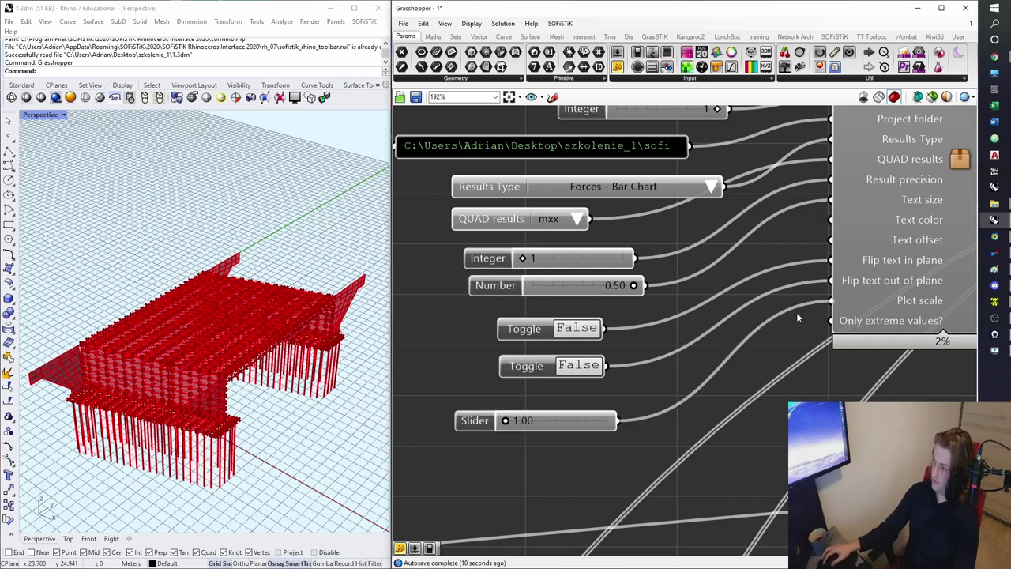
{"action": "left_click", "coordinate": [553, 424]}
{"action": "right_click_drag", "start_coordinate": [835, 389], "coordinate": [791, 382]}
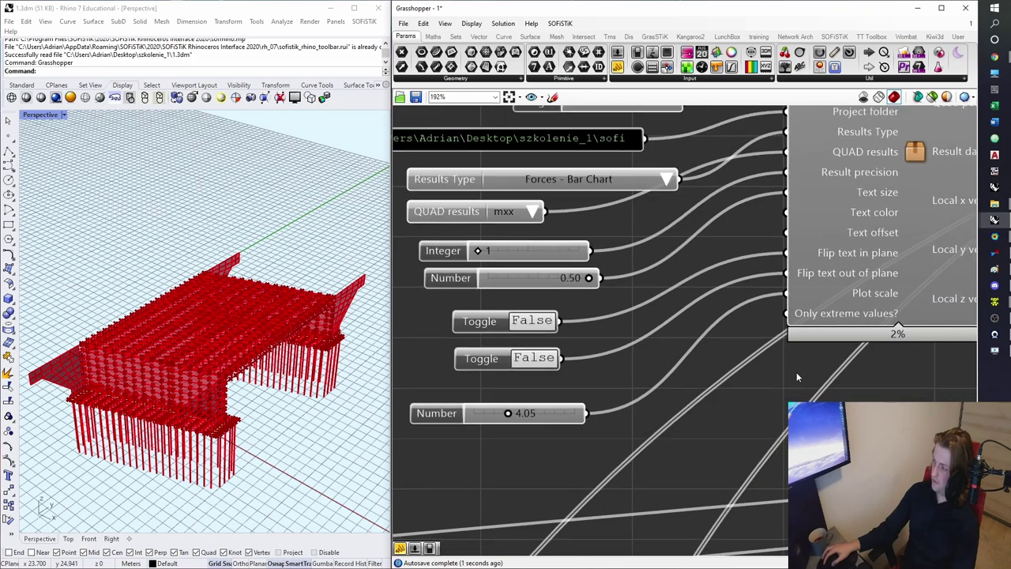
- Add a Boolean Toggle, connect it to QUAD import's Only extreme values? input and set it to True
{"action": "left_click_drag", "start_coordinate": [639, 52], "coordinate": [814, 317]}
{"action": "double_click", "coordinate": [529, 457]}
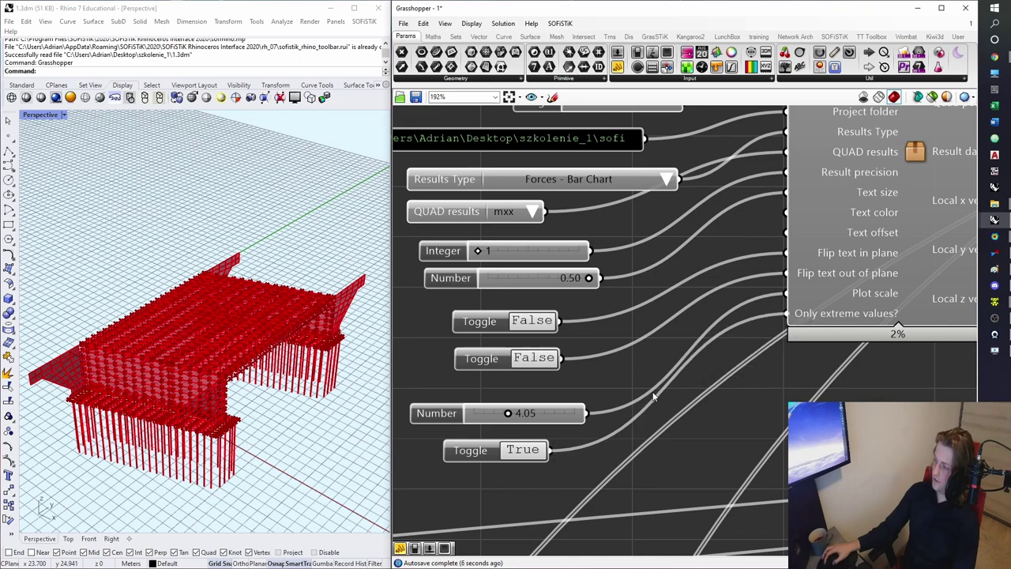
{"action": "left_click", "coordinate": [486, 452]}
- Add a colour picker beside the input sliders, set it to black and connect it to QUAD import's Text color input
{"action": "scroll", "coordinate": [711, 324], "scroll_direction": "down", "scroll_amount": 4}
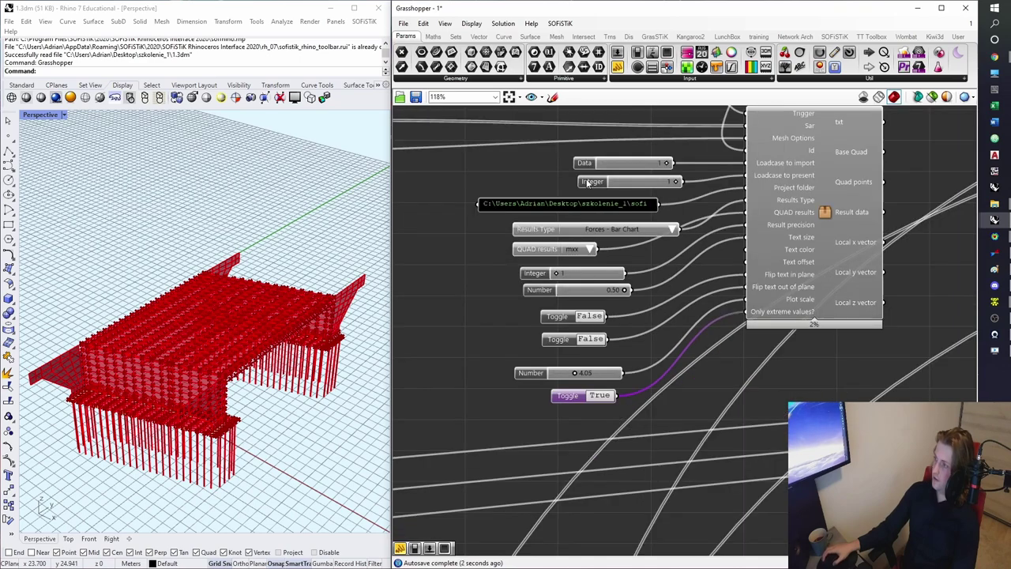
{"action": "scroll", "coordinate": [602, 134], "scroll_direction": "up", "scroll_amount": 1}
{"action": "left_click_drag", "start_coordinate": [716, 53], "coordinate": [456, 326]}
{"action": "right_click_drag", "start_coordinate": [472, 360], "coordinate": [622, 298]}
{"action": "mouse_move", "coordinate": [590, 341]}
{"action": "left_mouse_down"}
{"action": "mouse_move", "coordinate": [546, 392]}
{"action": "mouse_move", "coordinate": [525, 390]}
{"action": "left_mouse_up"}
{"action": "left_click_drag", "start_coordinate": [570, 281], "coordinate": [570, 324]}
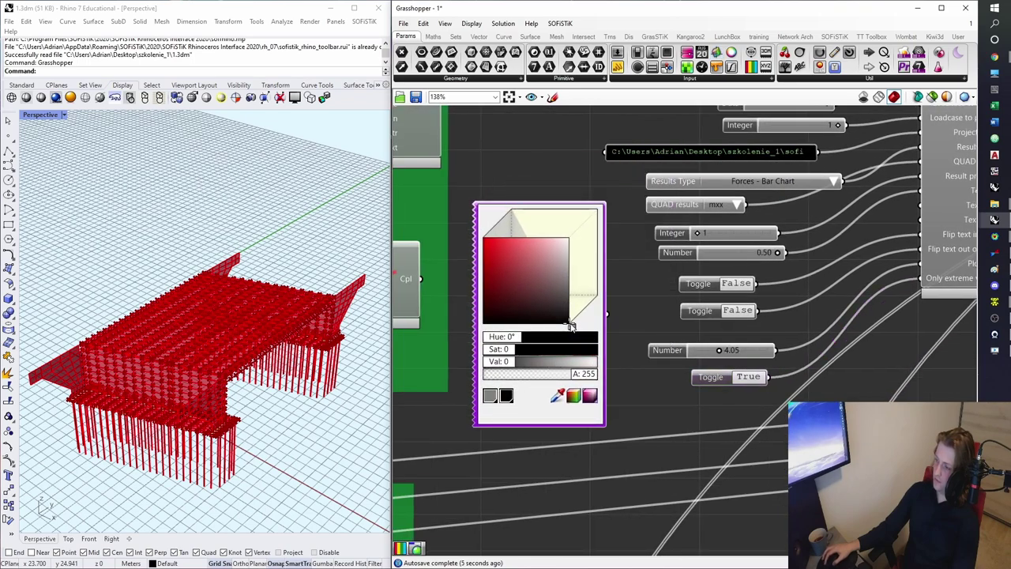
{"action": "right_click_drag", "start_coordinate": [614, 301], "coordinate": [544, 345]}
{"action": "left_click_drag", "start_coordinate": [538, 359], "coordinate": [851, 265]}
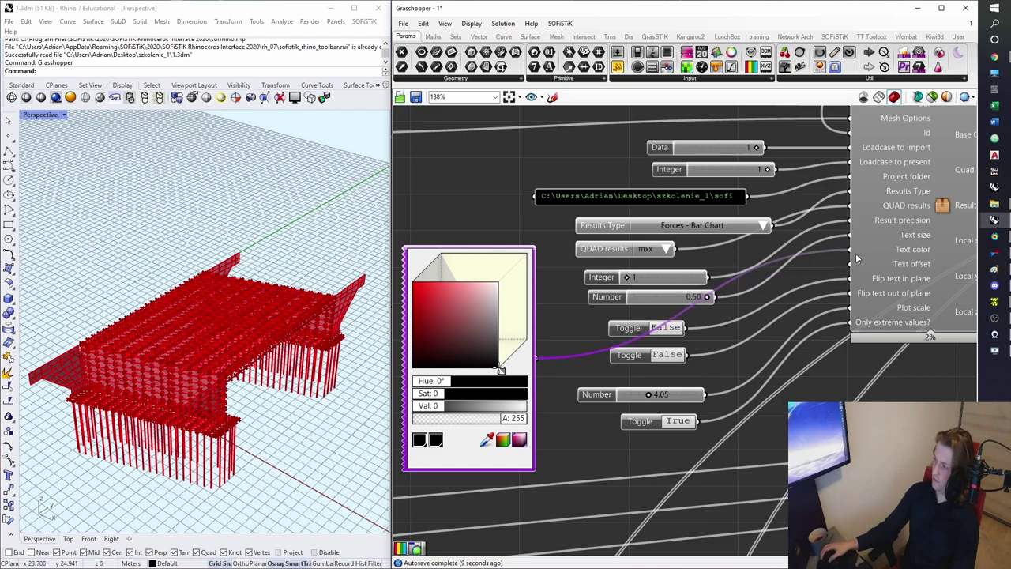
- Save the Grasshopper definition with the completed QUAD import inputs
{"action": "left_click", "coordinate": [608, 145]}
{"action": "right_click_drag", "start_coordinate": [611, 145], "coordinate": [596, 237]}
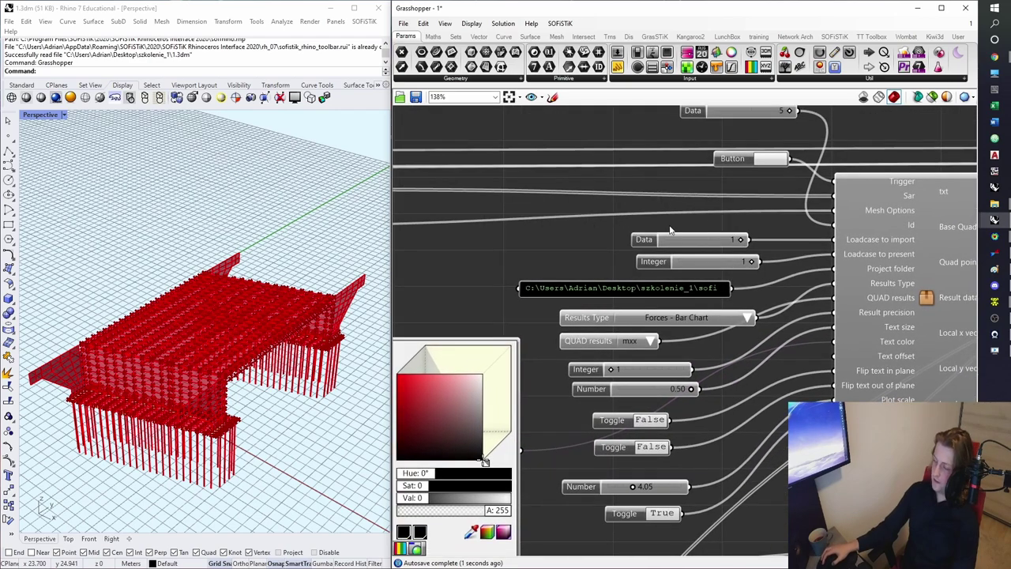
{"action": "key", "text": "ctrl+s"}
- In the green load case panel, duplicate the sofiload and ase blocks below the existing text and set the copied sofiload line to lc no 2
{"action": "scroll", "coordinate": [787, 231], "scroll_direction": "down", "scroll_amount": 10}
{"action": "scroll", "coordinate": [591, 283], "scroll_direction": "up", "scroll_amount": 8}
{"action": "scroll", "coordinate": [700, 260], "scroll_direction": "up", "scroll_amount": 1}
{"action": "right_click_drag", "start_coordinate": [705, 271], "coordinate": [623, 305]}
{"action": "left_click_drag", "start_coordinate": [872, 385], "coordinate": [565, 245]}
{"action": "right_click_drag", "start_coordinate": [640, 336], "coordinate": [620, 275]}
{"action": "key", "text": "Escape"}
{"action": "scroll", "coordinate": [546, 253], "scroll_direction": "up", "scroll_amount": 3}
{"action": "left_click", "coordinate": [532, 251]}
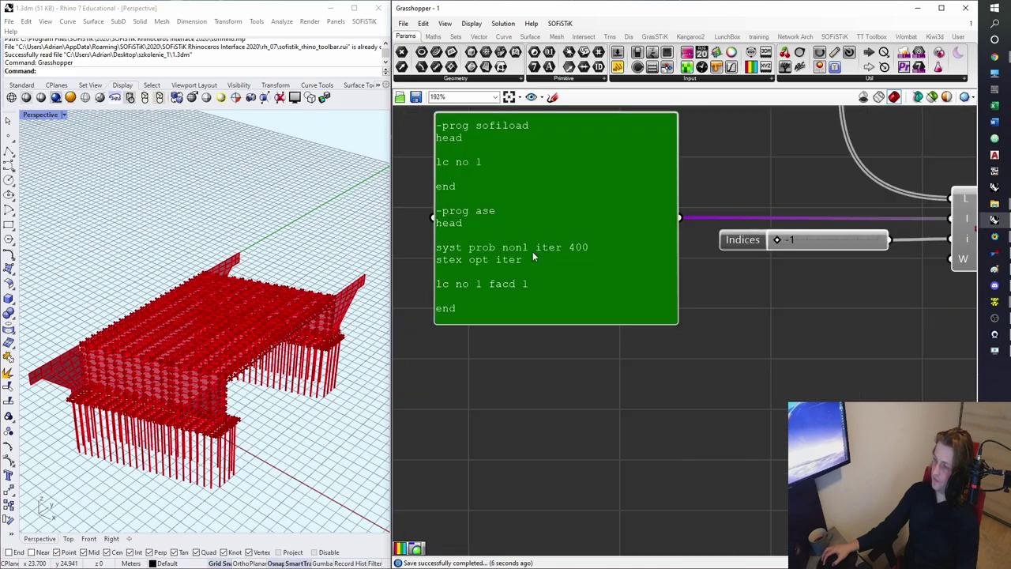
{"action": "double_click", "coordinate": [573, 277]}
{"action": "left_click_drag", "start_coordinate": [524, 328], "coordinate": [719, 447]}
{"action": "left_click_drag", "start_coordinate": [368, 304], "coordinate": [346, 175]}
{"action": "key", "text": "ctrl+c"}
{"action": "left_click", "coordinate": [368, 304]}
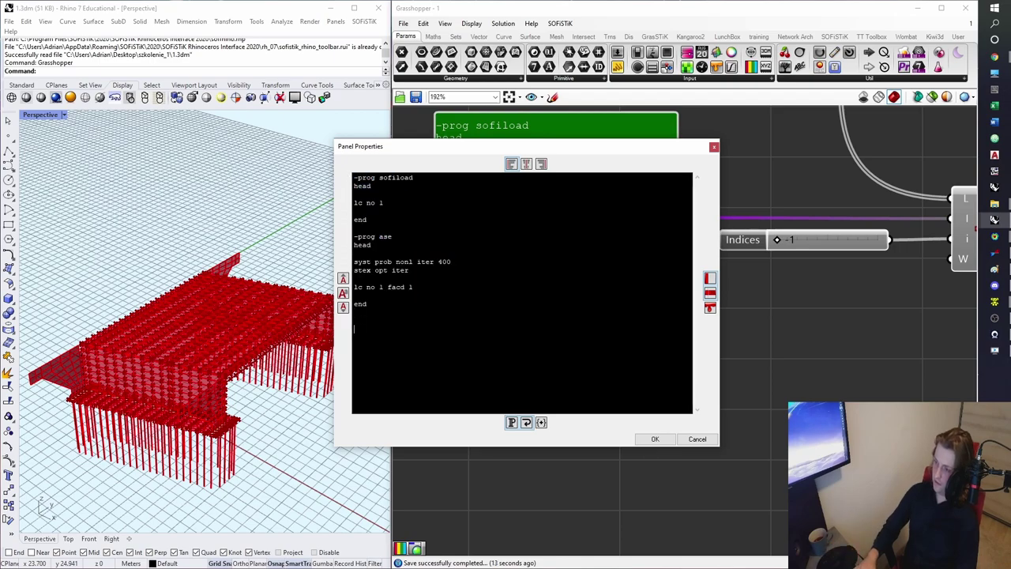
{"action": "key", "text": "Return"}
{"action": "key", "text": "Return"}
{"action": "key", "text": "Return"}
{"action": "key", "text": "Return"}
{"action": "key", "text": "ctrl+v"}
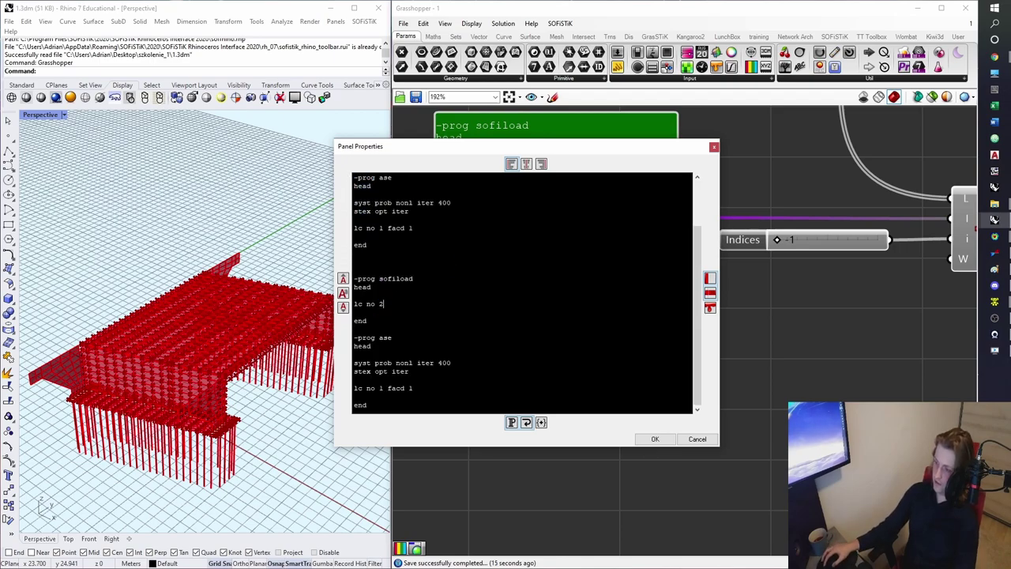
- Add "quad from grp 1 type pg p 20" under lc no 2, change the copied ase line to "lc no 2", and enlarge the panel
{"action": "key", "text": "Return"}
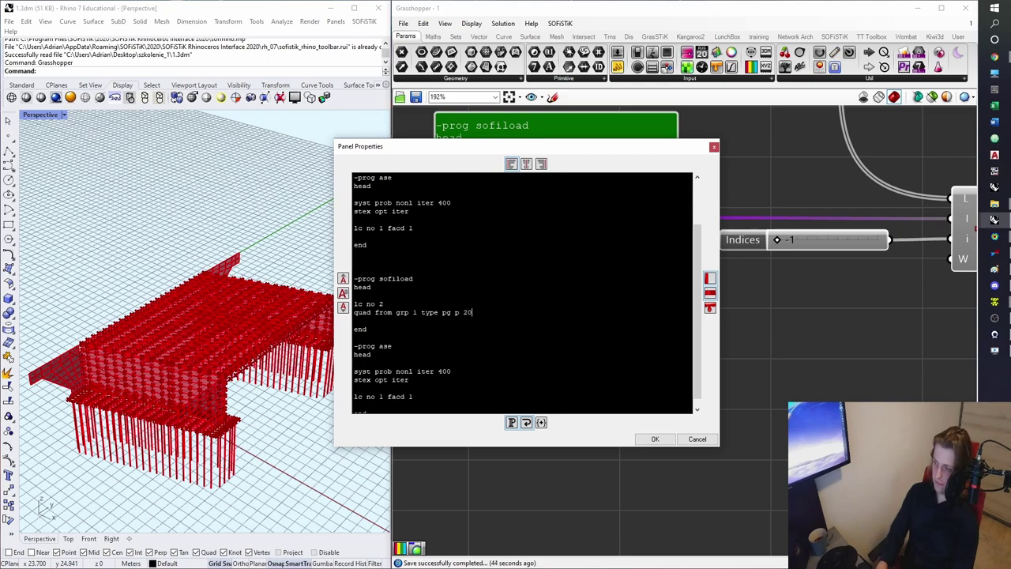
{"action": "scroll", "coordinate": [522, 292], "scroll_direction": "down", "scroll_amount": 1}
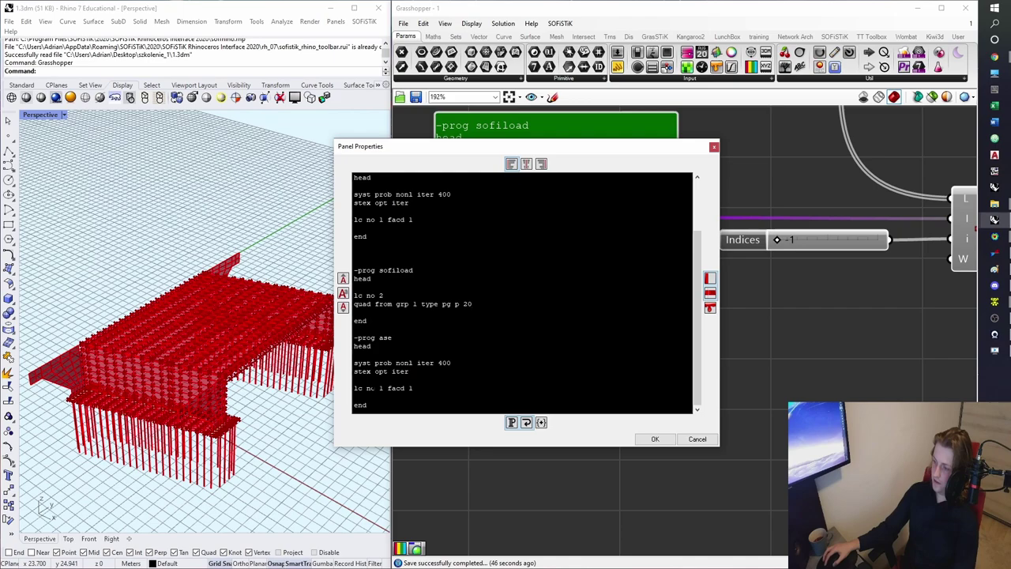
{"action": "left_click_drag", "start_coordinate": [387, 388], "coordinate": [409, 388]}
{"action": "left_click", "coordinate": [650, 438]}
{"action": "left_click_drag", "start_coordinate": [644, 323], "coordinate": [630, 552]}
{"action": "scroll", "coordinate": [553, 431], "scroll_direction": "down", "scroll_amount": 3}
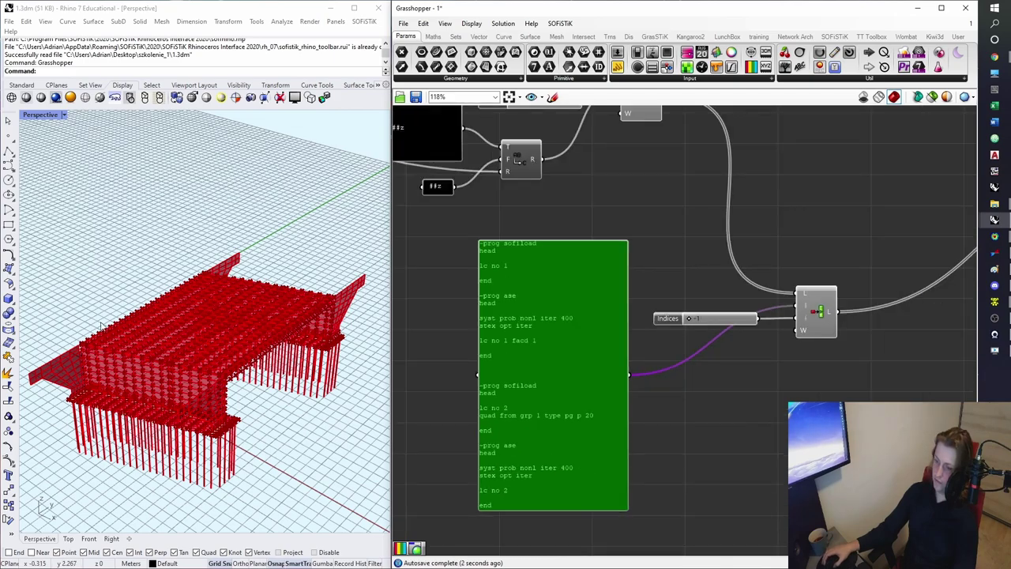
- Add a 1 to 500 number slider at 1, connect it to the Group input of the quad area component and place it beside the component
{"action": "scroll", "coordinate": [494, 362], "scroll_direction": "down", "scroll_amount": 6}
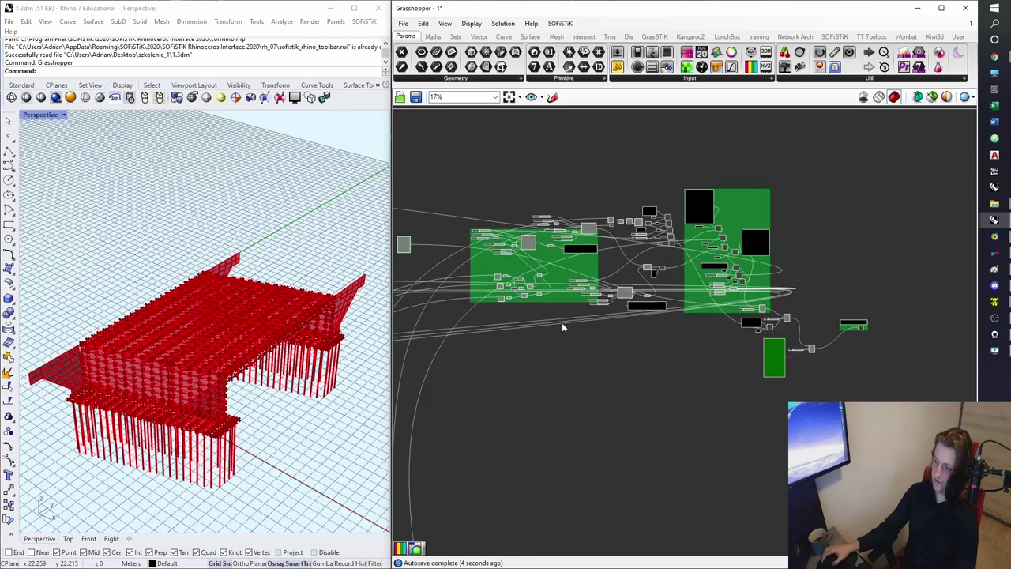
{"action": "scroll", "coordinate": [676, 322], "scroll_direction": "up", "scroll_amount": 6}
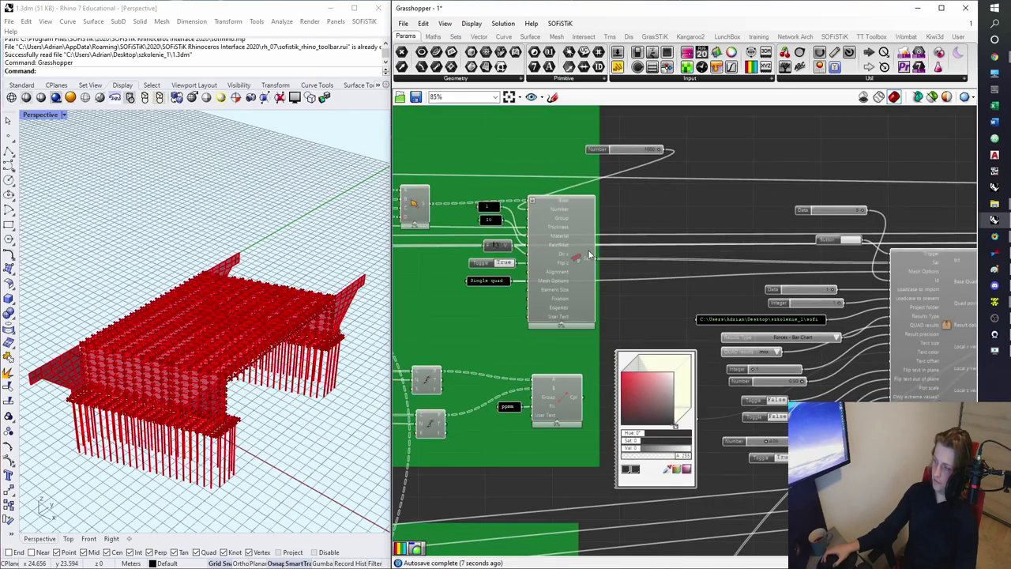
{"action": "scroll", "coordinate": [714, 269], "scroll_direction": "up", "scroll_amount": 2}
{"action": "double_click", "coordinate": [683, 196]}
{"action": "type", "text": "1<500"}
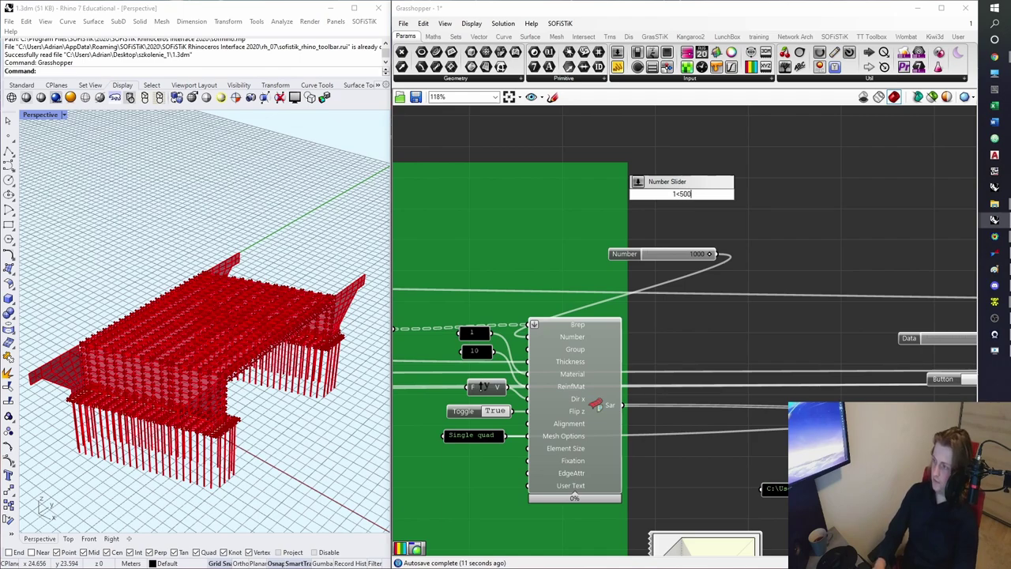
{"action": "key", "text": "Return"}
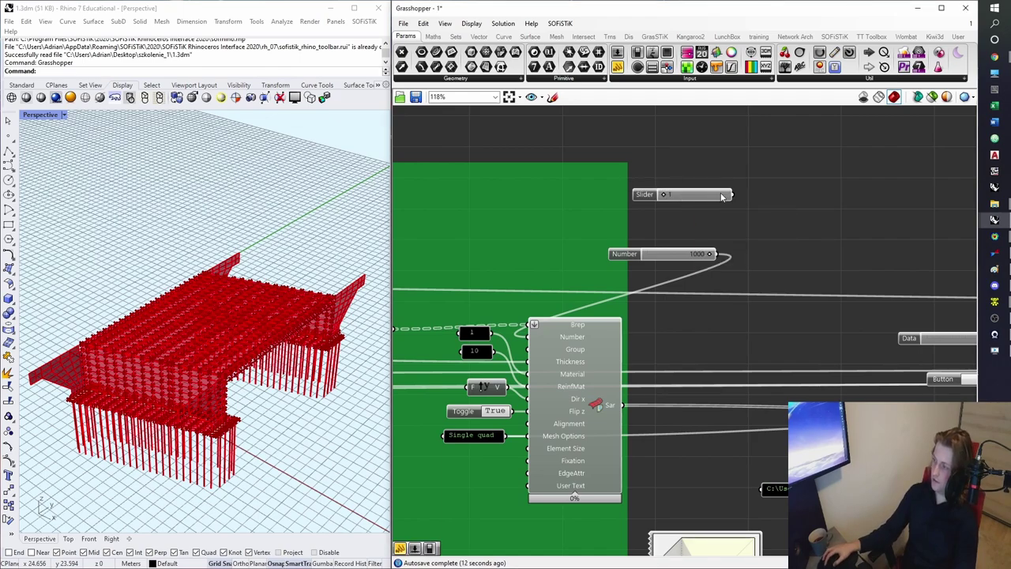
{"action": "left_click_drag", "start_coordinate": [744, 195], "coordinate": [527, 350]}
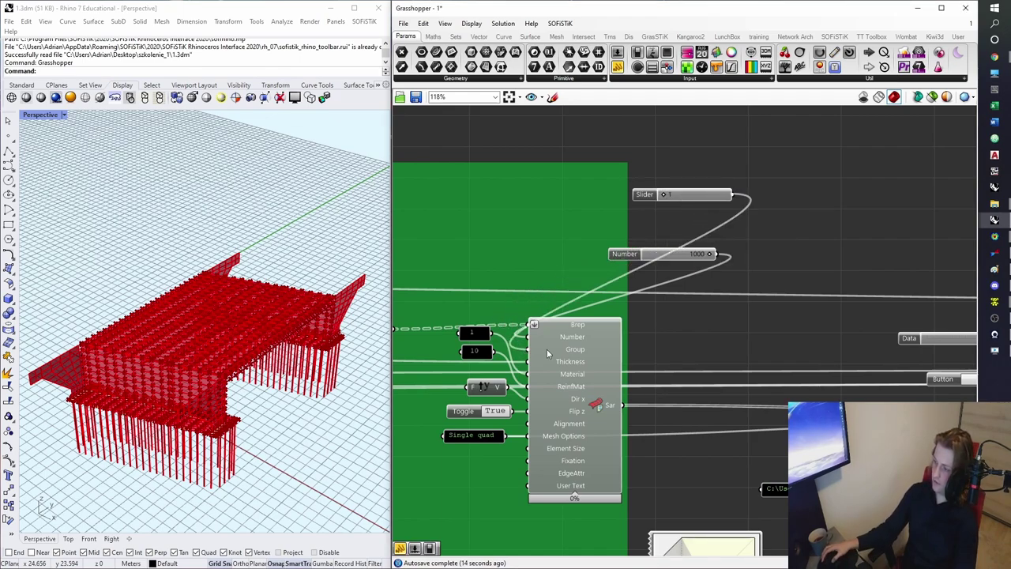
{"action": "left_click_drag", "start_coordinate": [649, 194], "coordinate": [443, 308]}
- Add a Merge component near QUAD import and connect the Loadcase to import slider to its D1 input
{"action": "scroll", "coordinate": [701, 364], "scroll_direction": "down", "scroll_amount": 5}
{"action": "scroll", "coordinate": [714, 356], "scroll_direction": "up", "scroll_amount": 5}
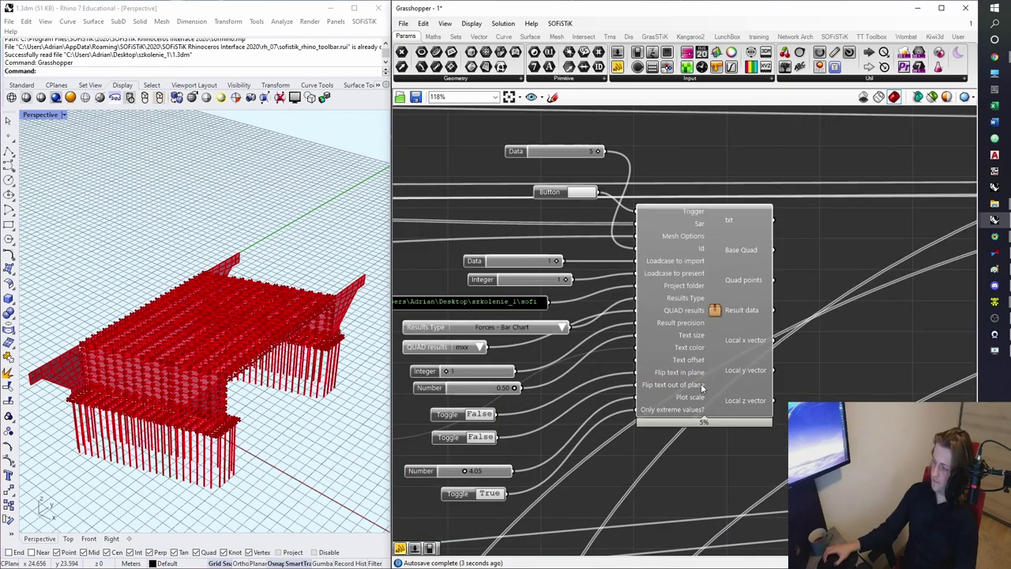
{"action": "scroll", "coordinate": [543, 262], "scroll_direction": "up", "scroll_amount": 3}
{"action": "right_click_drag", "start_coordinate": [605, 318], "coordinate": [756, 422]}
{"action": "scroll", "coordinate": [548, 179], "scroll_direction": "down", "scroll_amount": 1}
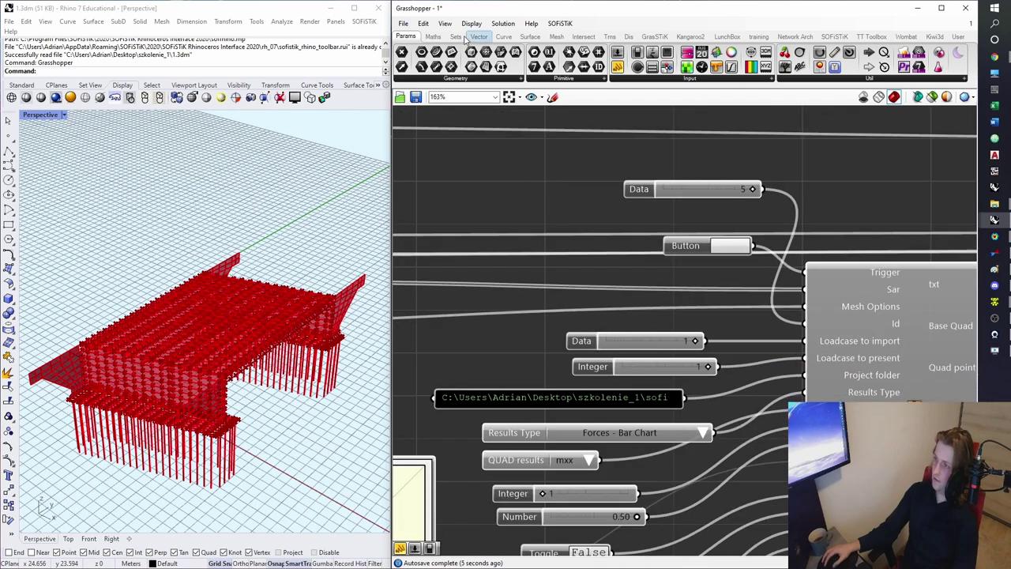
{"action": "left_click", "coordinate": [456, 36]}
{"action": "left_click_drag", "start_coordinate": [611, 183], "coordinate": [518, 223]}
{"action": "left_click_drag", "start_coordinate": [602, 341], "coordinate": [534, 316]}
{"action": "right_click_drag", "start_coordinate": [534, 317], "coordinate": [543, 321]}
{"action": "left_click_drag", "start_coordinate": [543, 321], "coordinate": [461, 287]}
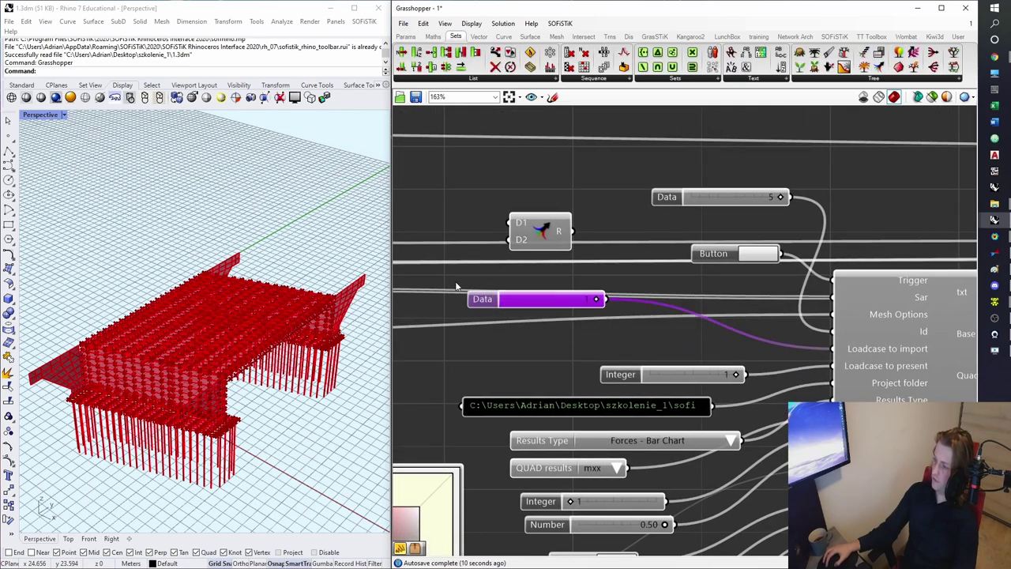
{"action": "right_click_drag", "start_coordinate": [519, 255], "coordinate": [657, 289]}
{"action": "left_click_drag", "start_coordinate": [672, 271], "coordinate": [714, 279]}
- Add a second load case slider below the first, set it to 2 and connect it to Merge's D2 input
{"action": "left_click_drag", "start_coordinate": [583, 318], "coordinate": [540, 295]}
{"action": "left_click", "coordinate": [650, 260]}
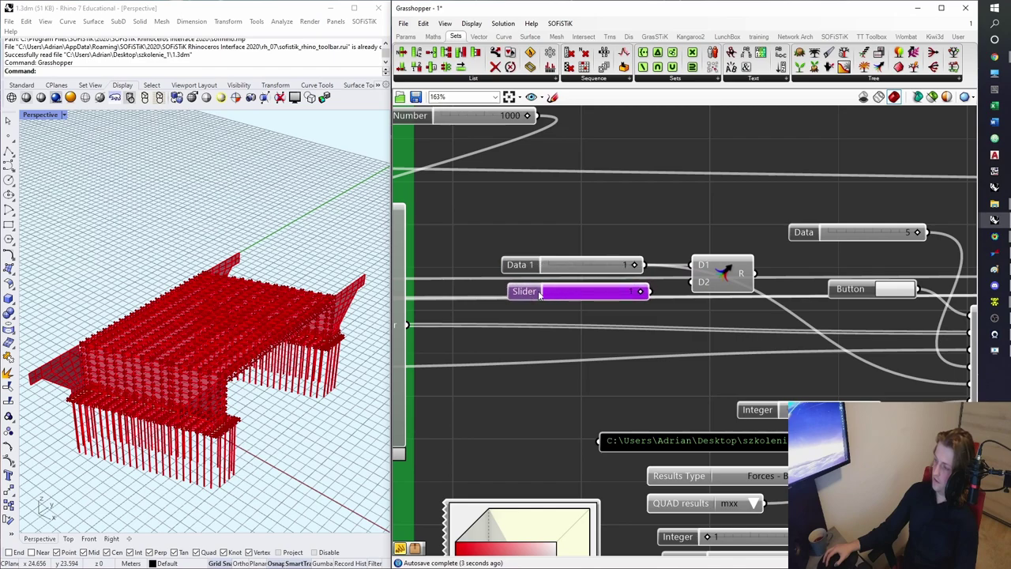
{"action": "left_click_drag", "start_coordinate": [680, 361], "coordinate": [680, 353]}
{"action": "left_click", "coordinate": [623, 434]}
{"action": "right_click_drag", "start_coordinate": [767, 294], "coordinate": [639, 273]}
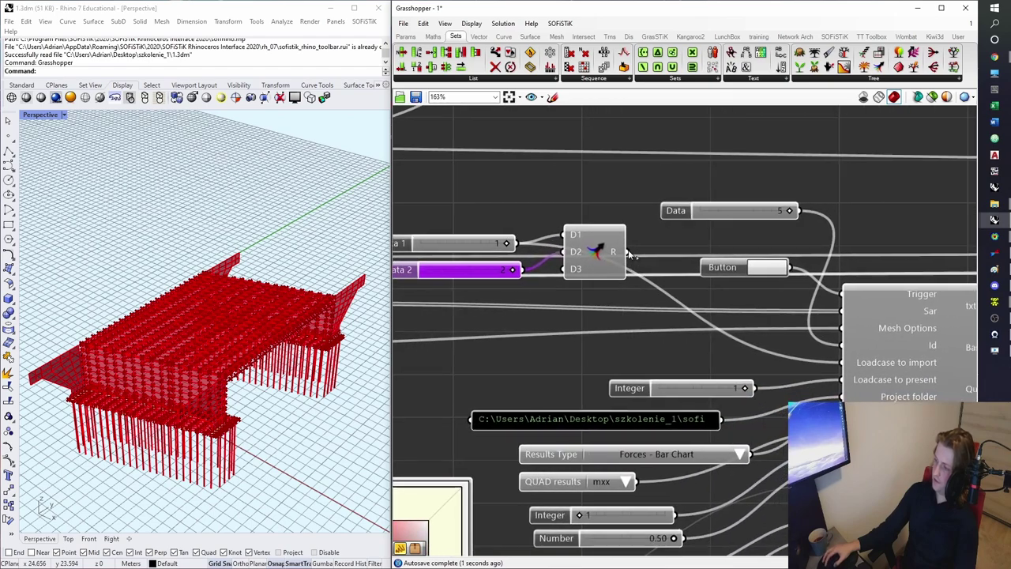
- Connect the Merge result to QUAD import's Loadcase to import input in place of the single slider
{"action": "left_click_drag", "start_coordinate": [675, 314], "coordinate": [840, 362]}
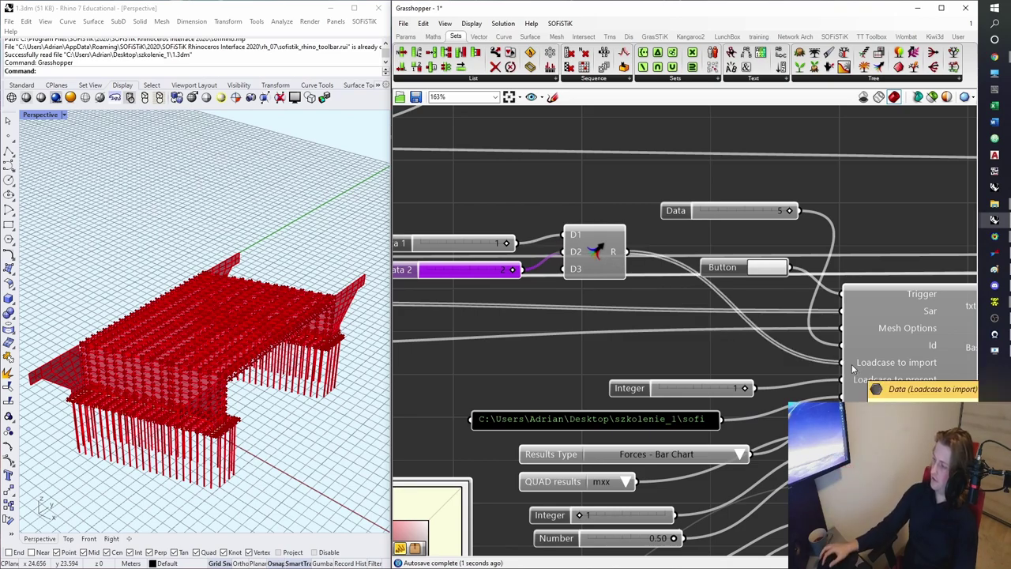
{"action": "right_click_drag", "start_coordinate": [899, 379], "coordinate": [725, 280]}
{"action": "scroll", "coordinate": [743, 292], "scroll_direction": "down", "scroll_amount": 3}
{"action": "right_click_drag", "start_coordinate": [763, 331], "coordinate": [615, 316]}
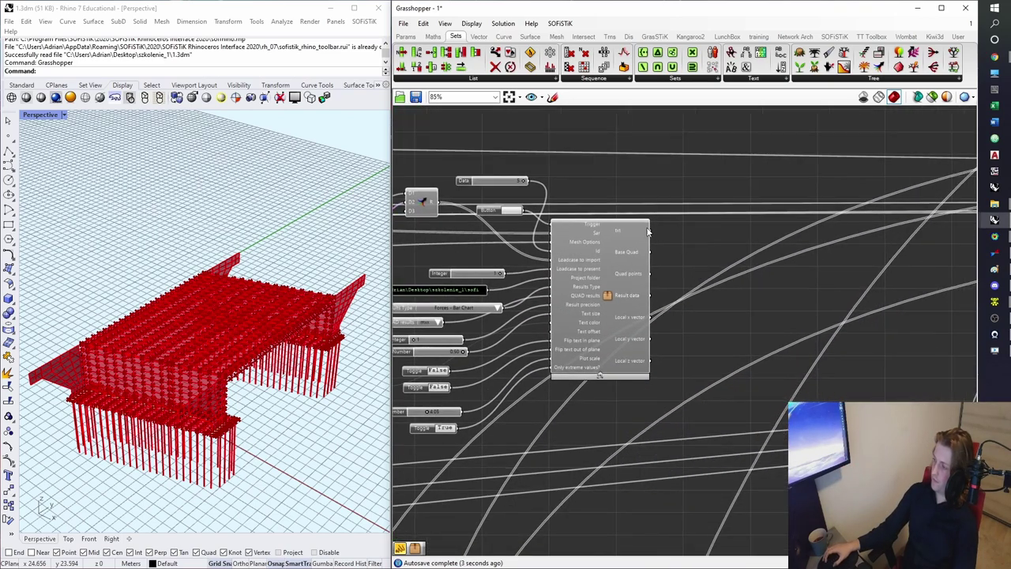
- Save the Grasshopper definition with the merged load cases connected to QUAD import
{"action": "scroll", "coordinate": [650, 229], "scroll_direction": "up", "scroll_amount": 2}
{"action": "scroll", "coordinate": [678, 239], "scroll_direction": "down", "scroll_amount": 2}
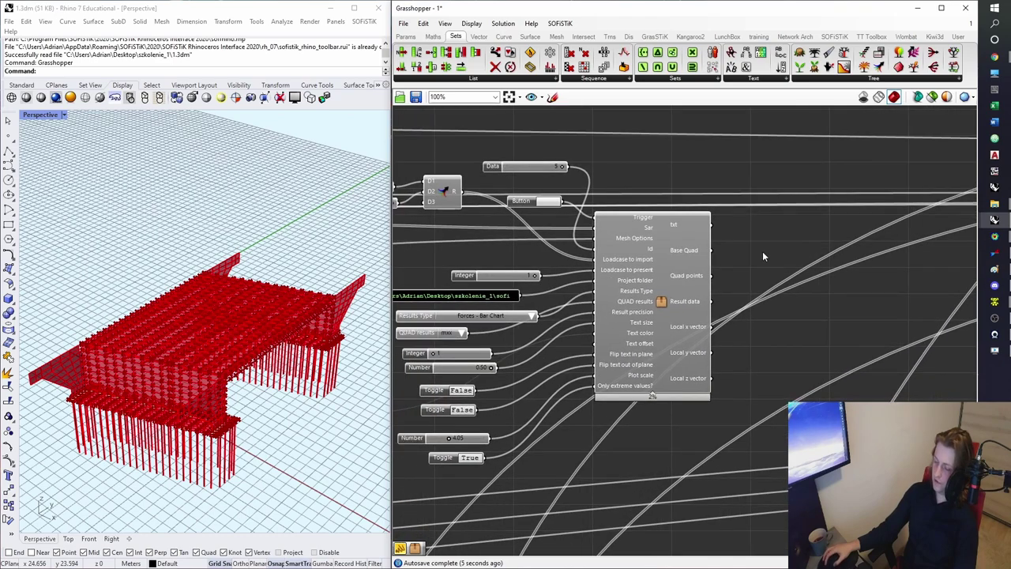
{"action": "key", "text": "ctrl+s"}
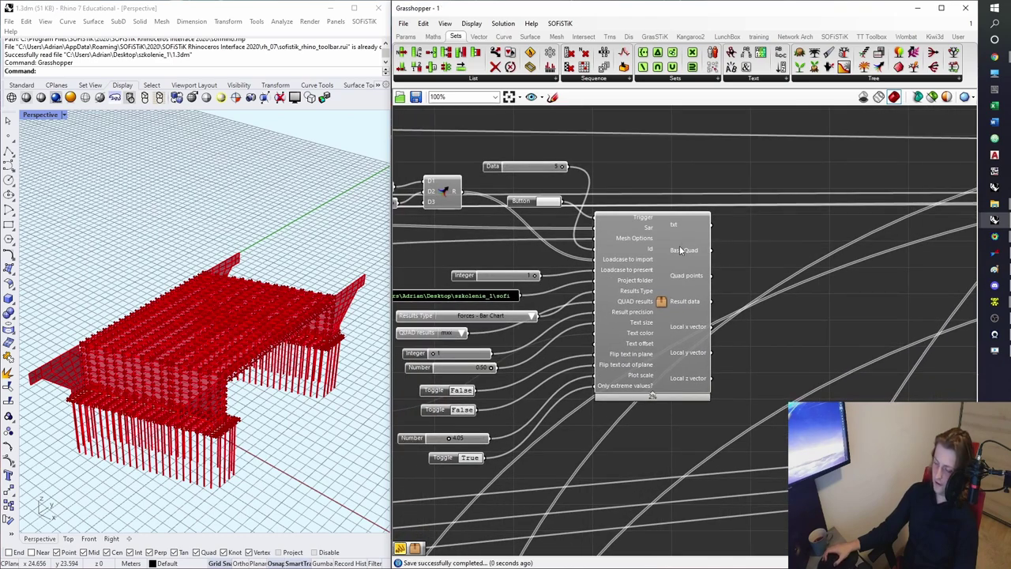
{"action": "scroll", "coordinate": [678, 237], "scroll_direction": "up", "scroll_amount": 2}
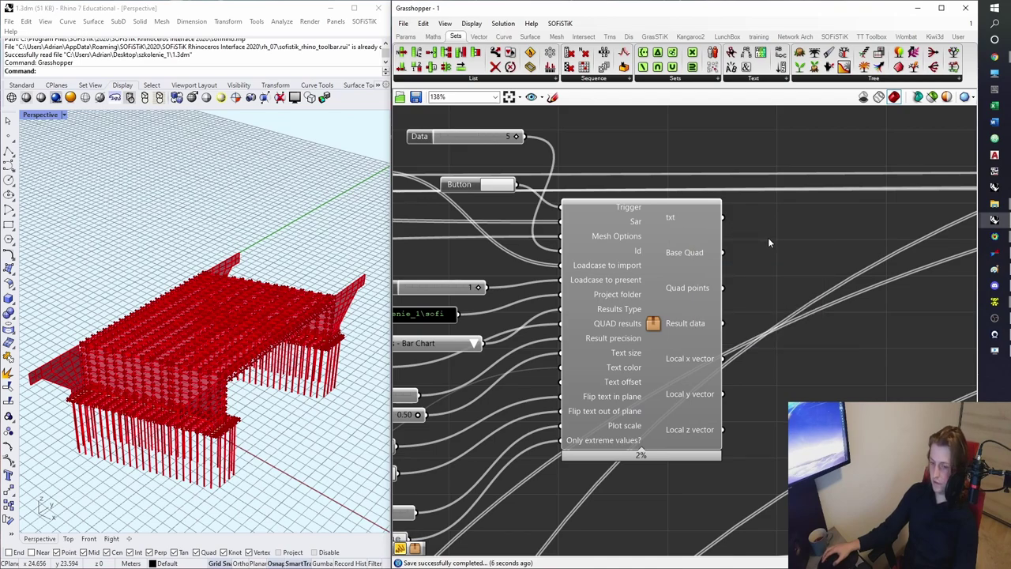
- Copy the last Insert Items component and its Indices slider ahead of the .dat export, and move the export group to make room
{"action": "scroll", "coordinate": [768, 237], "scroll_direction": "down", "scroll_amount": 4}
{"action": "scroll", "coordinate": [767, 240], "scroll_direction": "down", "scroll_amount": 5}
{"action": "right_click_drag", "start_coordinate": [948, 264], "coordinate": [569, 270]}
{"action": "scroll", "coordinate": [679, 270], "scroll_direction": "up", "scroll_amount": 6}
{"action": "left_click_drag", "start_coordinate": [623, 327], "coordinate": [517, 272]}
{"action": "left_click_drag", "start_coordinate": [583, 287], "coordinate": [790, 293], "text": "alt"}
{"action": "scroll", "coordinate": [789, 223], "scroll_direction": "up", "scroll_amount": 2}
{"action": "left_click_drag", "start_coordinate": [755, 179], "coordinate": [828, 193]}
{"action": "scroll", "coordinate": [888, 226], "scroll_direction": "up", "scroll_amount": 1}
{"action": "right_click_drag", "start_coordinate": [888, 226], "coordinate": [832, 253]}
{"action": "left_click", "coordinate": [833, 253]}
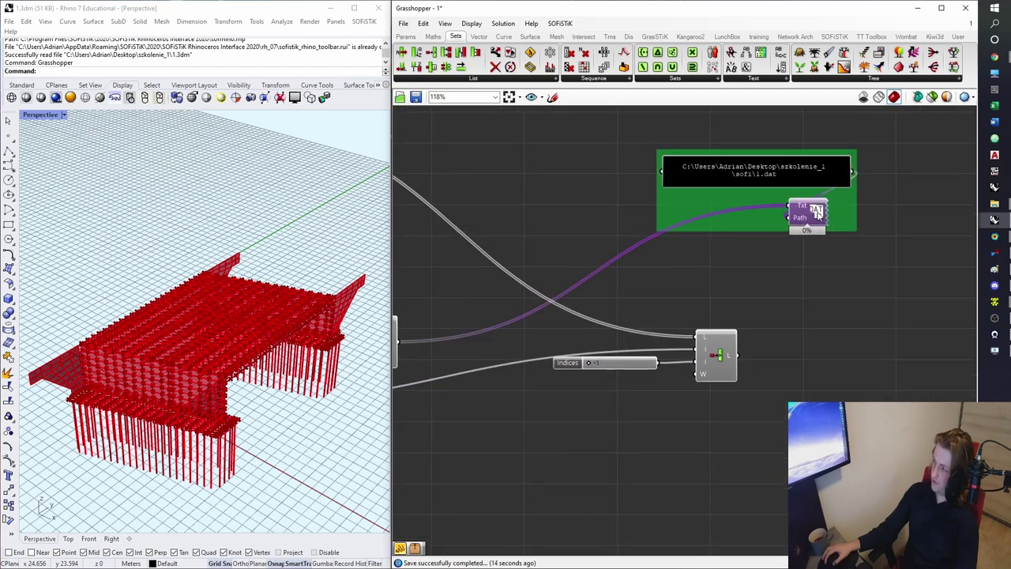
- Feed the first Insert Items result into the copy's List input and connect the copy's output to the .dat export's Txt input
{"action": "left_click", "coordinate": [819, 210]}
{"action": "double_click", "coordinate": [767, 205]}
{"action": "left_click_drag", "start_coordinate": [757, 211], "coordinate": [740, 297]}
{"action": "double_click", "coordinate": [670, 299]}
{"action": "left_click_drag", "start_coordinate": [736, 355], "coordinate": [736, 296]}
{"action": "double_click", "coordinate": [741, 297]}
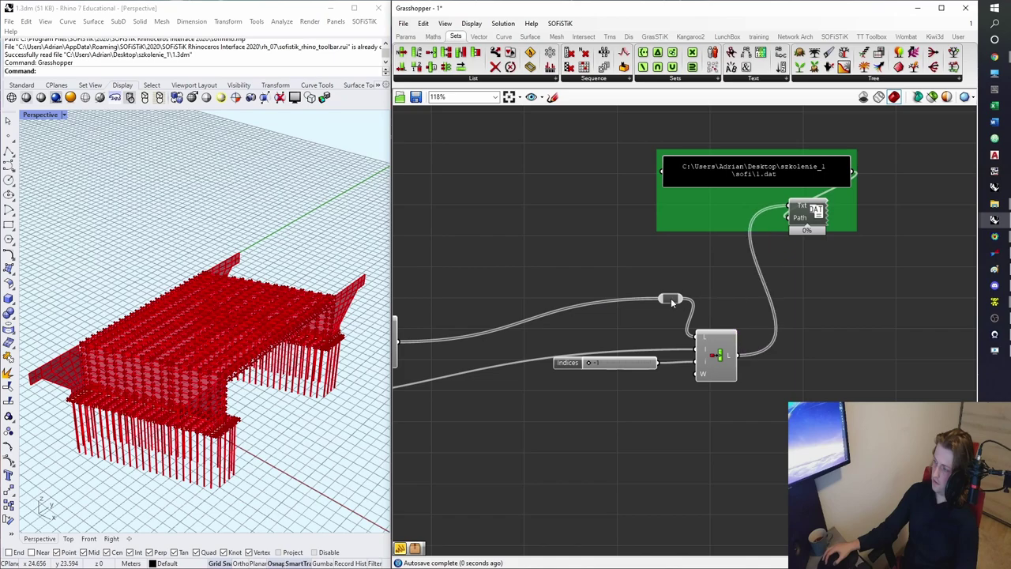
{"action": "double_click", "coordinate": [672, 299]}
- Connect QUAD import's txt output to the copied Insert Items component's Item input and delete the helper relay
{"action": "double_click", "coordinate": [666, 348]}
{"action": "left_click_drag", "start_coordinate": [666, 349], "coordinate": [587, 278]}
{"action": "scroll", "coordinate": [594, 277], "scroll_direction": "down", "scroll_amount": 5}
{"action": "scroll", "coordinate": [587, 281], "scroll_direction": "down", "scroll_amount": 7}
{"action": "right_click_drag", "start_coordinate": [418, 270], "coordinate": [863, 269]}
{"action": "scroll", "coordinate": [859, 265], "scroll_direction": "up", "scroll_amount": 12}
{"action": "left_click_drag", "start_coordinate": [811, 289], "coordinate": [793, 289]}
{"action": "left_click_drag", "start_coordinate": [747, 261], "coordinate": [790, 288]}
{"action": "key", "text": "Delete"}
{"action": "scroll", "coordinate": [791, 293], "scroll_direction": "down", "scroll_amount": 10}
{"action": "right_click_drag", "start_coordinate": [791, 293], "coordinate": [547, 276]}
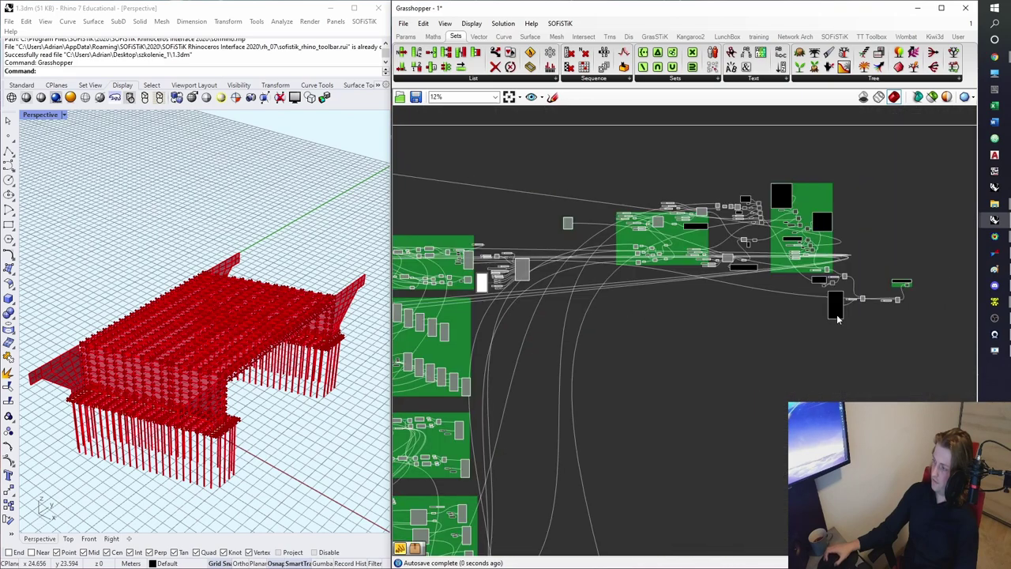
{"action": "right_click_drag", "start_coordinate": [838, 318], "coordinate": [683, 319]}
{"action": "scroll", "coordinate": [775, 298], "scroll_direction": "up", "scroll_amount": 8}
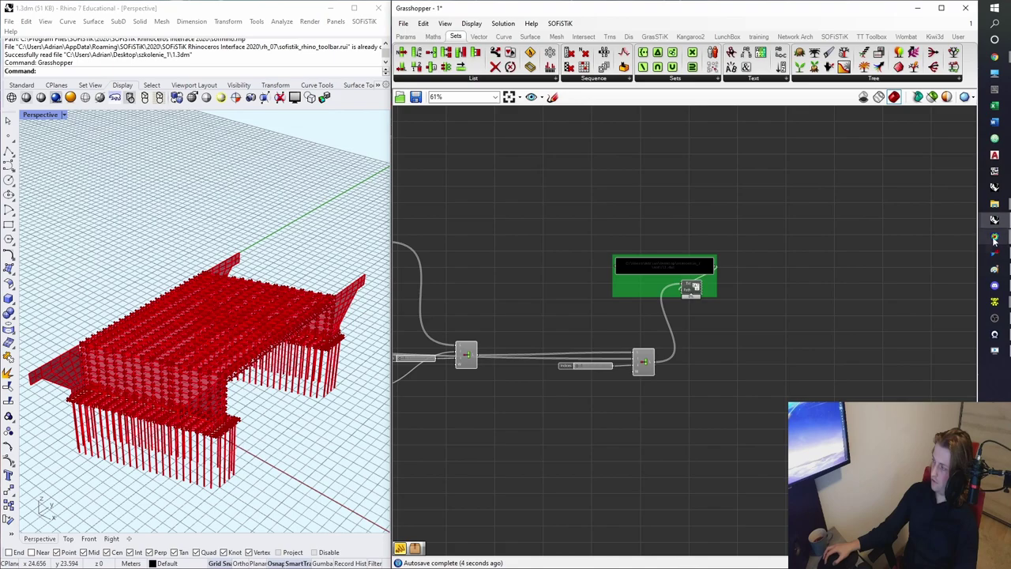
- Open 1.dat from the sofi folder of szkolenie_1 in SOFiSTiK Text Editor
{"action": "mouse_move", "coordinate": [995, 204]}
{"action": "left_click", "coordinate": [924, 302]}
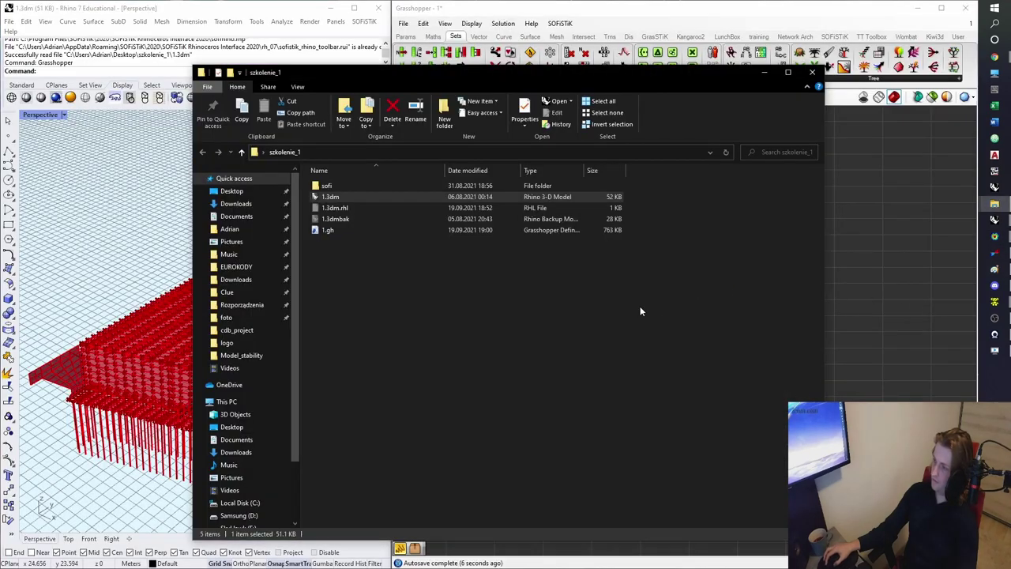
{"action": "double_click", "coordinate": [373, 191]}
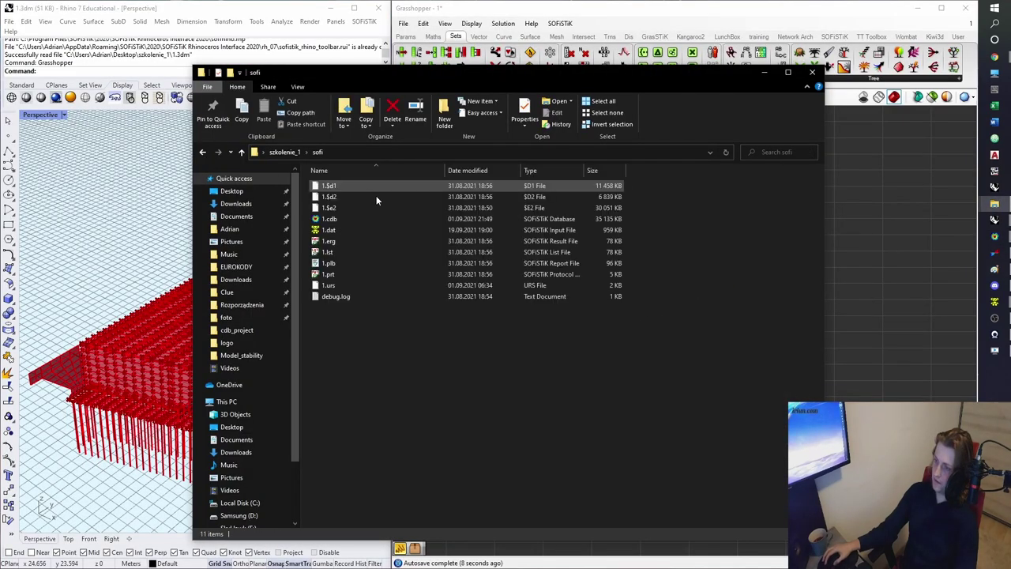
{"action": "left_click", "coordinate": [340, 229]}
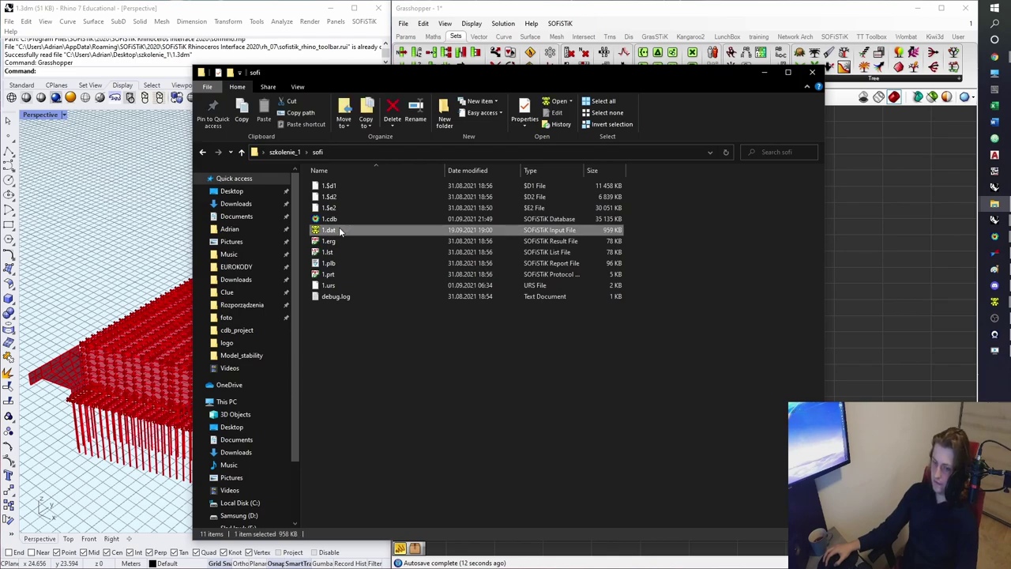
{"action": "double_click", "coordinate": [338, 229]}
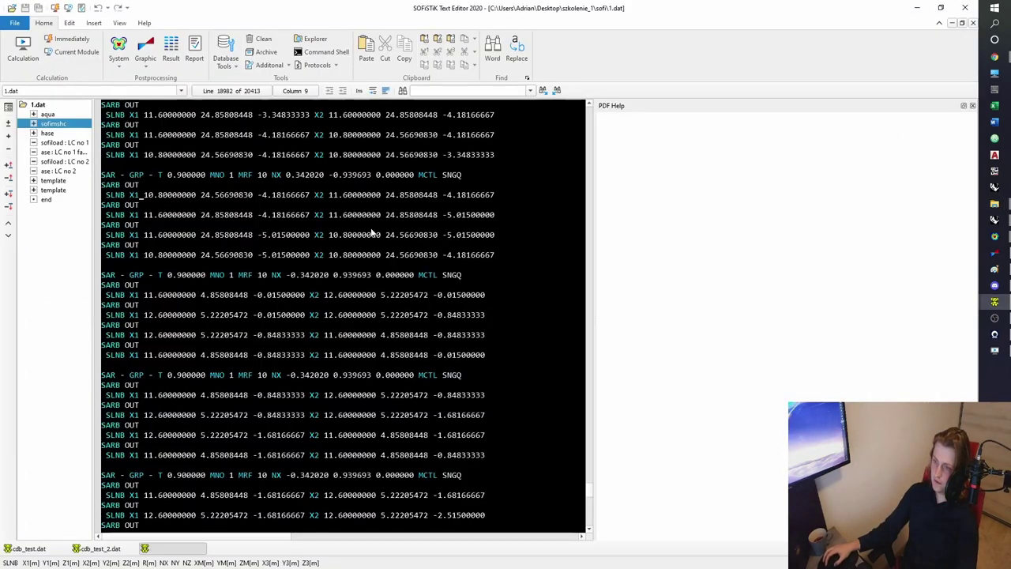
- Check the LC 1 and LC 2 modules, calculate 1.dat in SOFiSTiK, and return to Grasshopper
{"action": "left_click", "coordinate": [47, 151]}
{"action": "left_click", "coordinate": [48, 161]}
{"action": "left_click", "coordinate": [230, 232]}
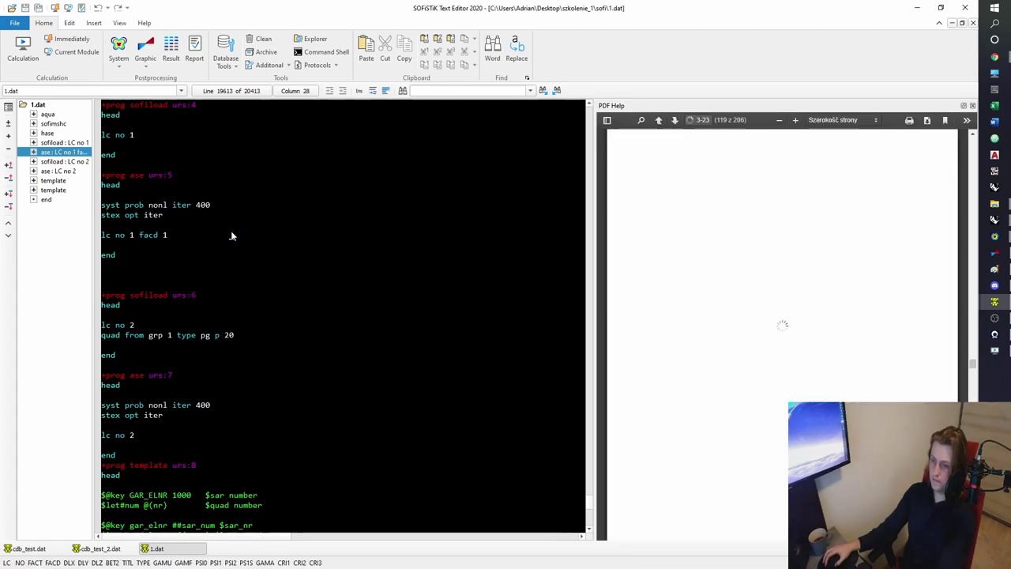
{"action": "key", "text": "ctrl+t"}
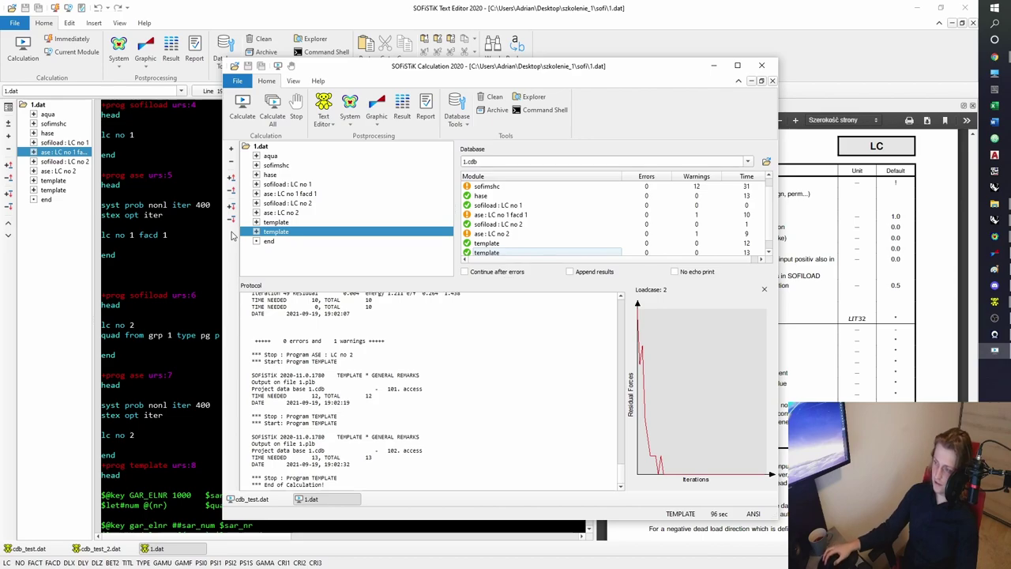
{"action": "left_click_drag", "start_coordinate": [671, 59], "coordinate": [637, 53]}
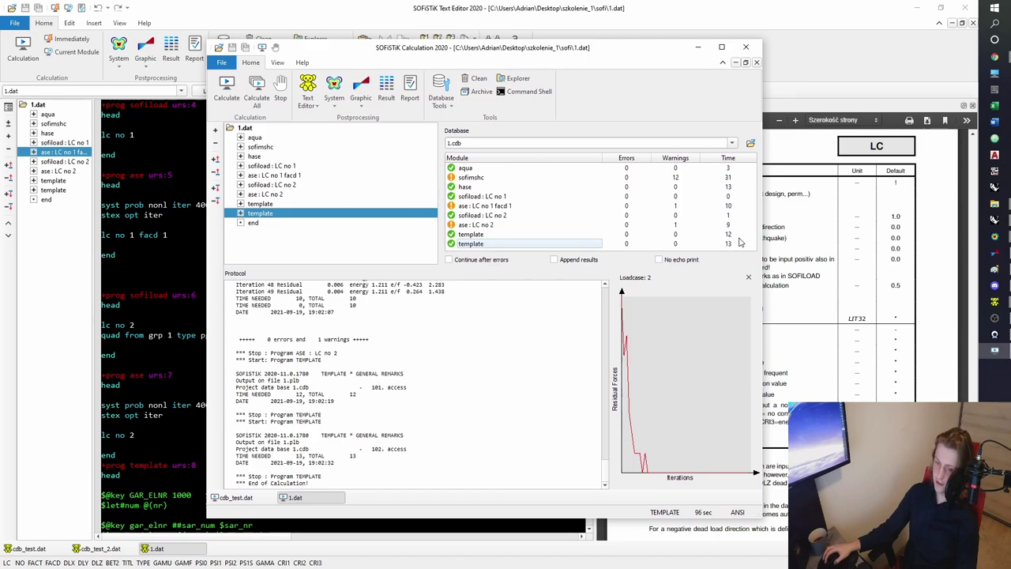
{"action": "left_click", "coordinate": [697, 50]}
{"action": "left_click", "coordinate": [915, 9]}
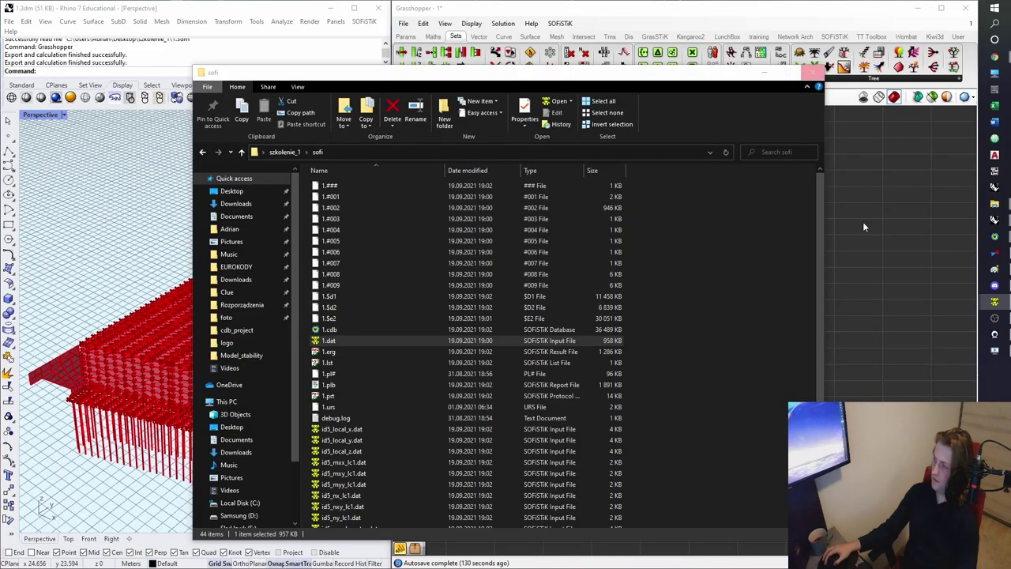
{"action": "left_click", "coordinate": [862, 221]}
- Move QUAD import with all its input components to just below the load case 2 text panel near the .dat export
{"action": "right_click_drag", "start_coordinate": [676, 313], "coordinate": [869, 335]}
{"action": "scroll", "coordinate": [607, 305], "scroll_direction": "down", "scroll_amount": 3}
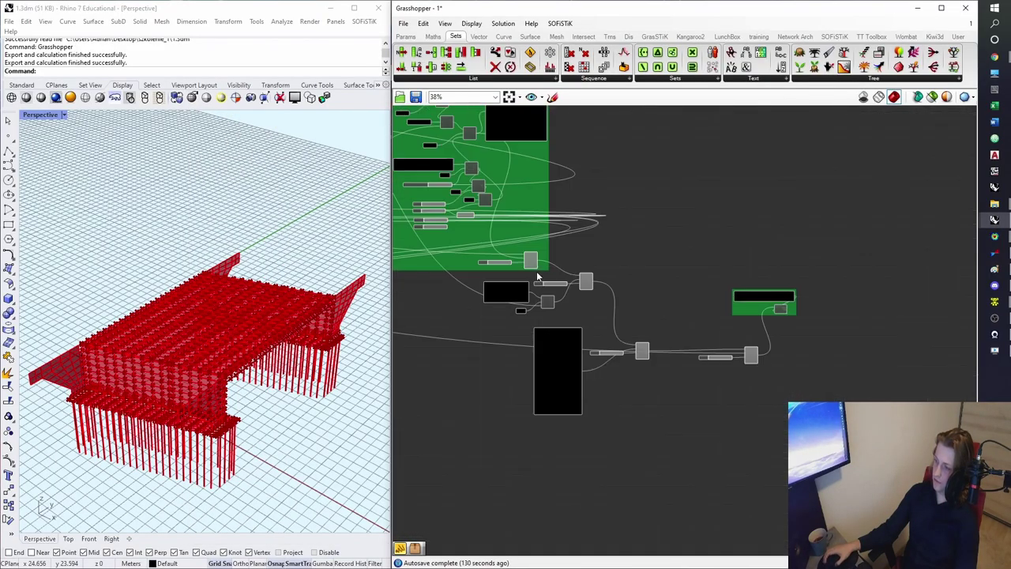
{"action": "right_click_drag", "start_coordinate": [547, 264], "coordinate": [795, 265]}
{"action": "scroll", "coordinate": [669, 267], "scroll_direction": "down", "scroll_amount": 1}
{"action": "scroll", "coordinate": [537, 265], "scroll_direction": "down", "scroll_amount": 5}
{"action": "right_click_drag", "start_coordinate": [481, 265], "coordinate": [865, 273]}
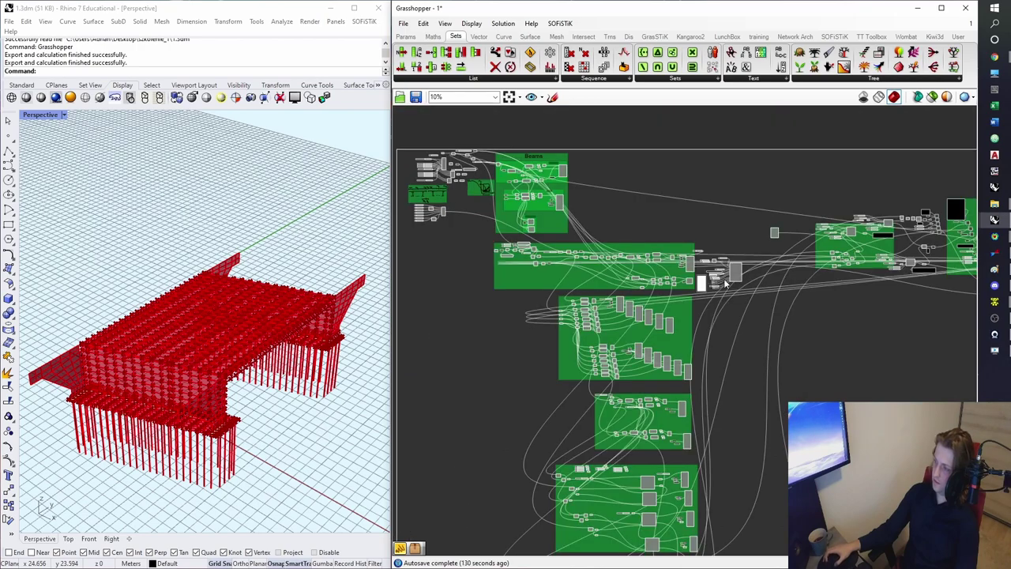
{"action": "scroll", "coordinate": [725, 284], "scroll_direction": "up", "scroll_amount": 7}
{"action": "left_click_drag", "start_coordinate": [821, 342], "coordinate": [650, 164]}
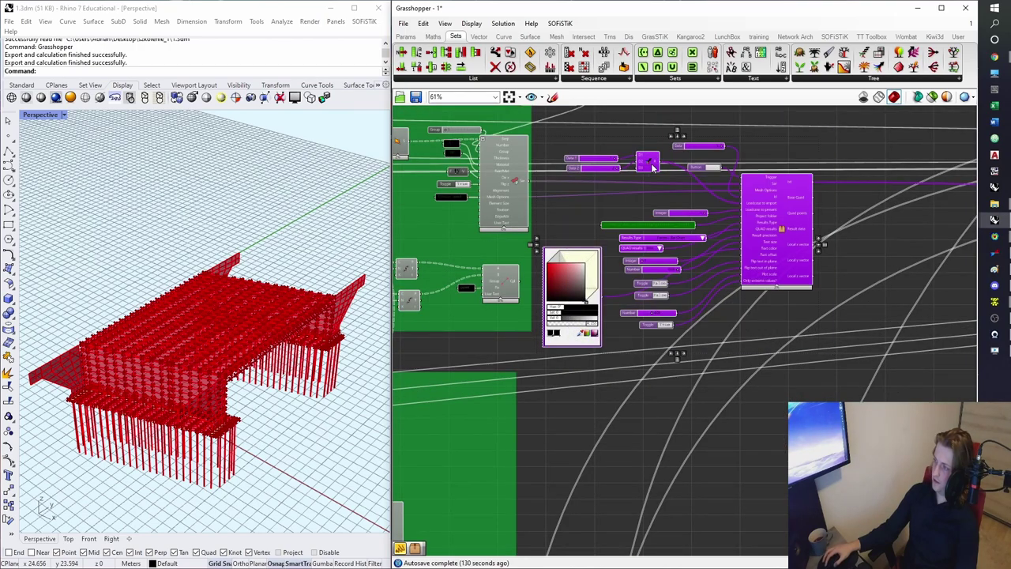
{"action": "left_click_drag", "start_coordinate": [784, 213], "coordinate": [707, 254]}
{"action": "scroll", "coordinate": [801, 230], "scroll_direction": "down", "scroll_amount": 8}
{"action": "scroll", "coordinate": [709, 257], "scroll_direction": "up", "scroll_amount": 8}
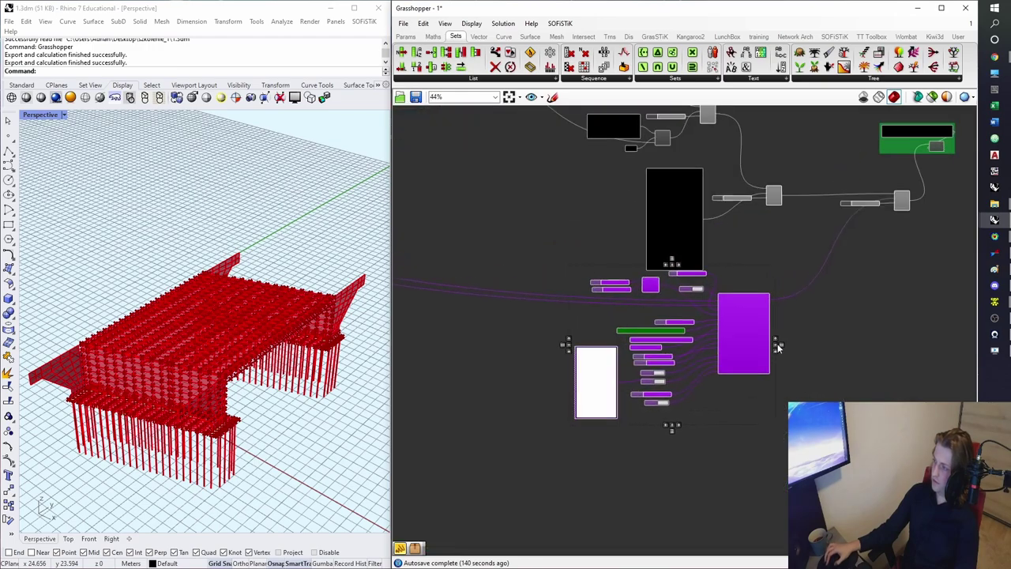
{"action": "left_click", "coordinate": [866, 378]}
- Trigger QUAD import to load the results and inspect the mxx bar chart on the bridge deck
{"action": "scroll", "coordinate": [696, 295], "scroll_direction": "up", "scroll_amount": 4}
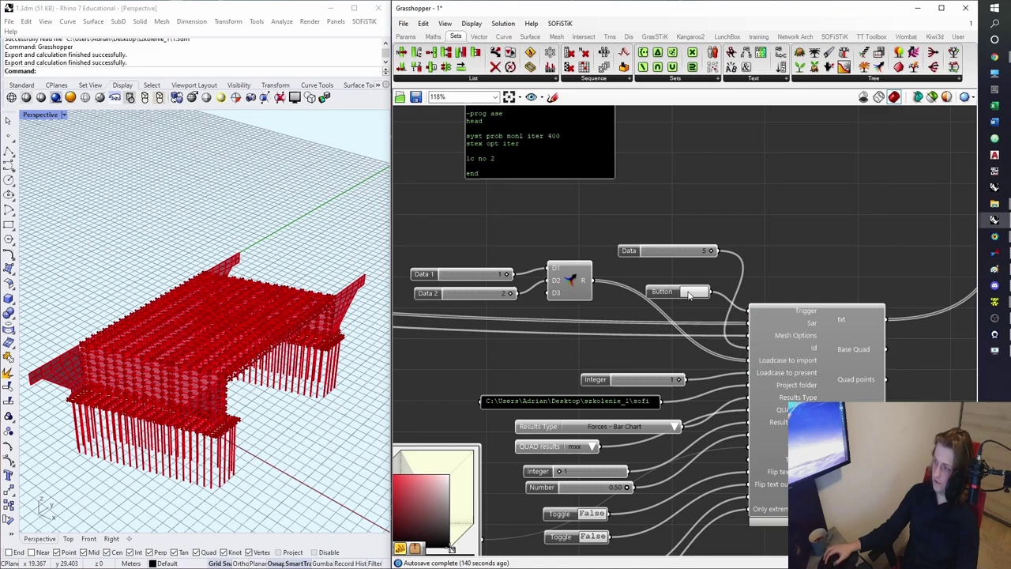
{"action": "left_click", "coordinate": [689, 294]}
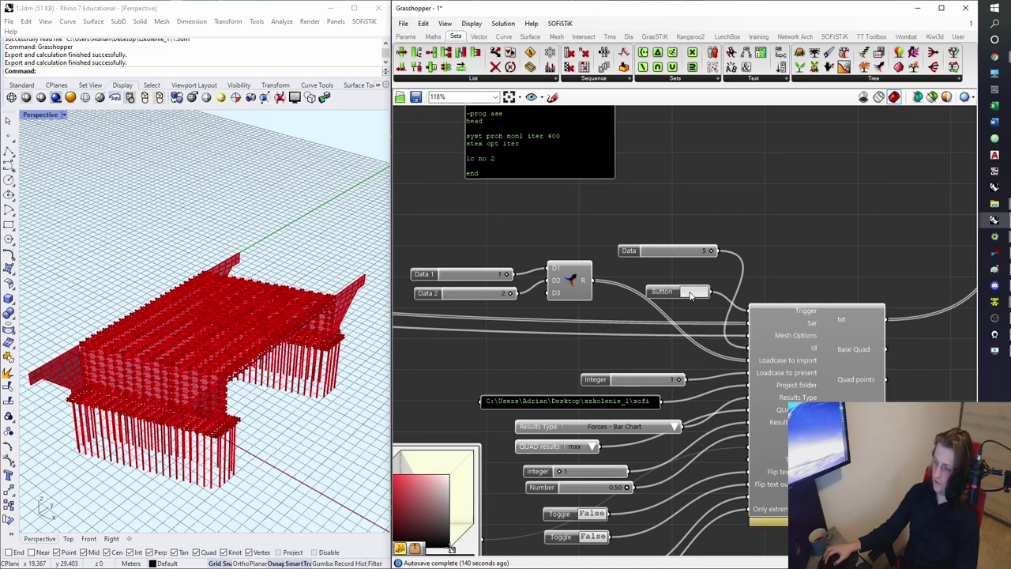
{"action": "left_click", "coordinate": [279, 375]}
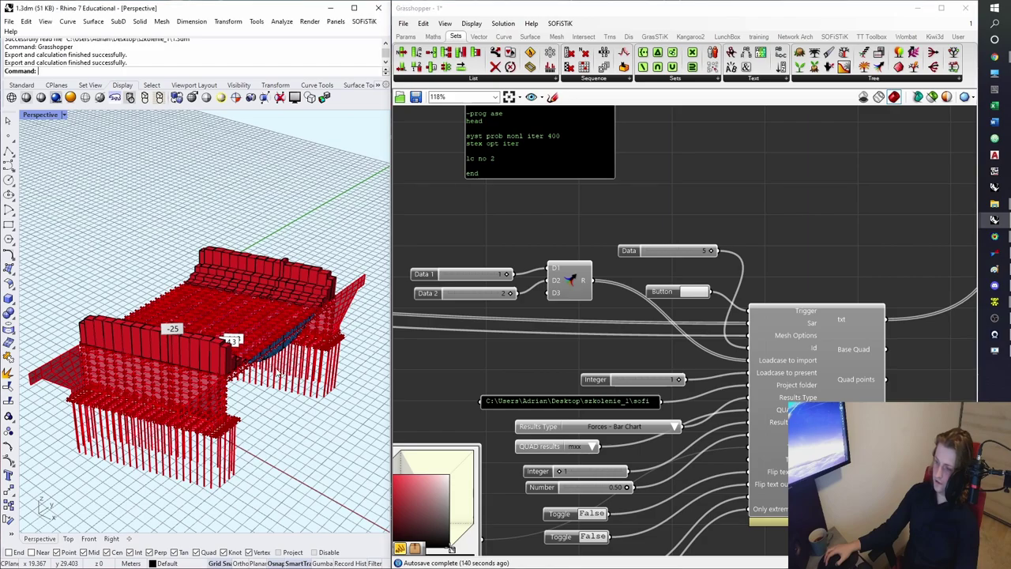
{"action": "right_click_drag", "start_coordinate": [247, 372], "coordinate": [221, 347]}
{"action": "left_click", "coordinate": [692, 297]}
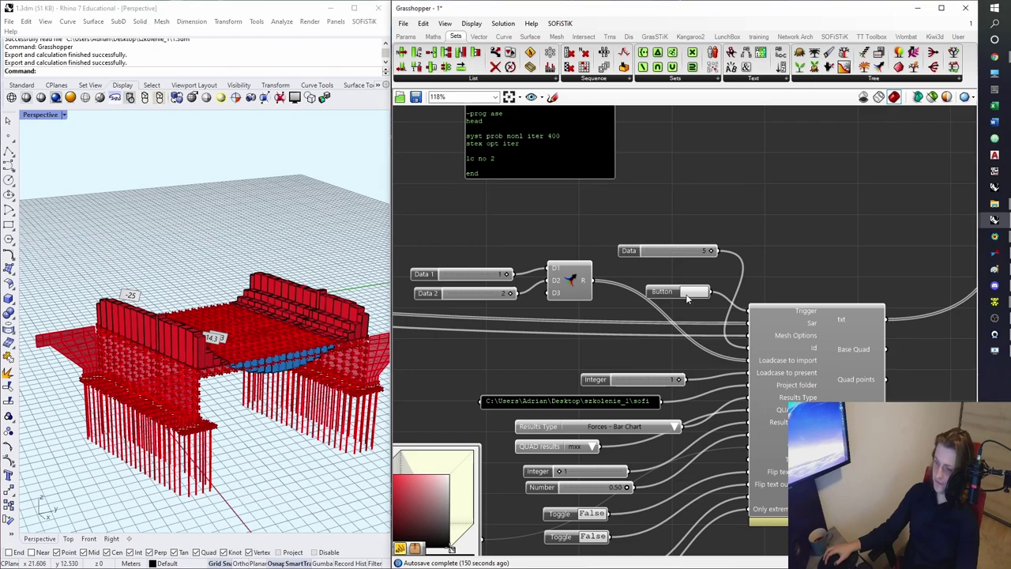
{"action": "left_click", "coordinate": [685, 294]}
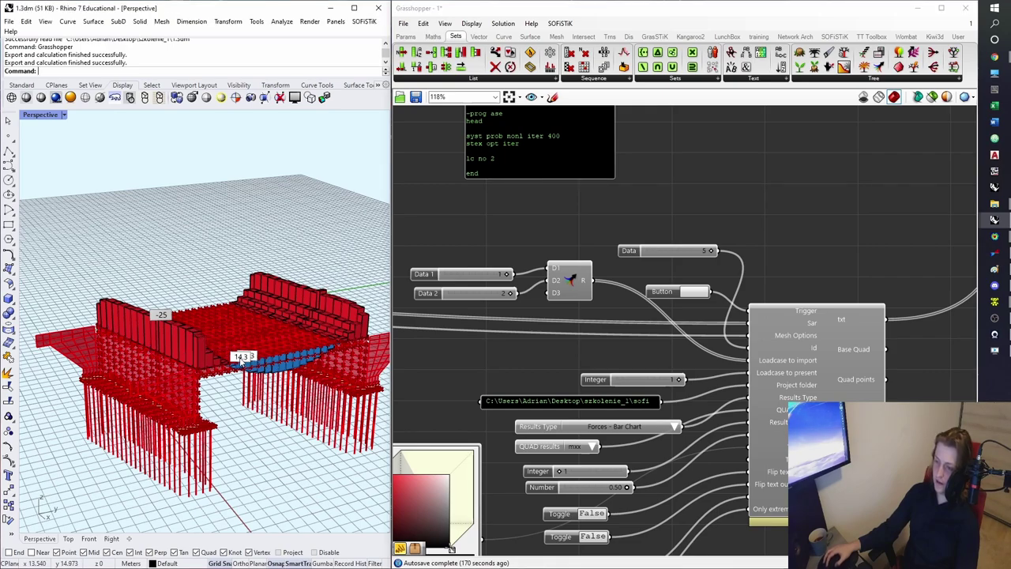
{"action": "right_click_drag", "start_coordinate": [246, 359], "coordinate": [227, 361]}
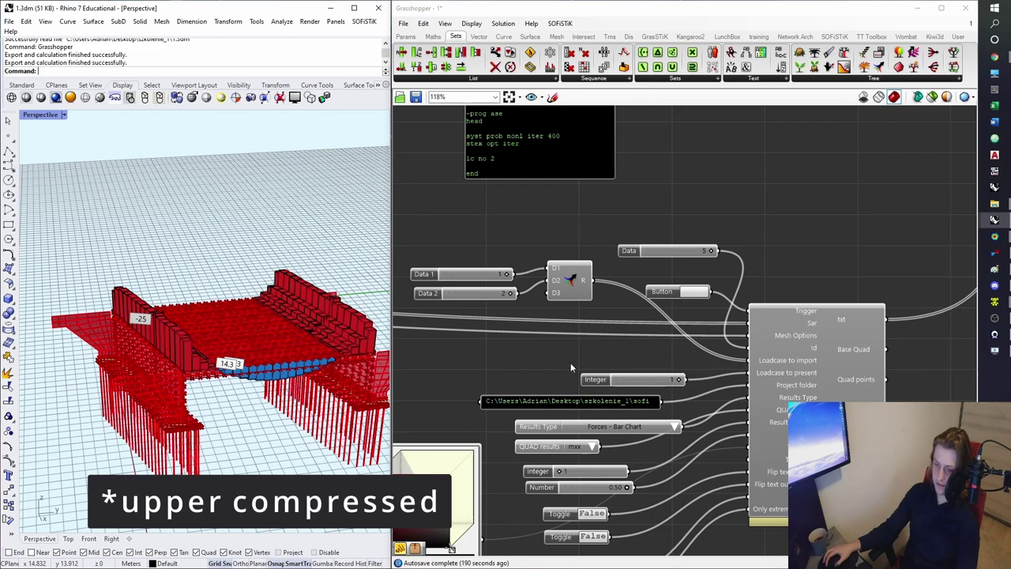
- Display the myy results and then the mxy results as bar charts on the deck
{"action": "right_click_drag", "start_coordinate": [803, 344], "coordinate": [732, 245]}
{"action": "right_click_drag", "start_coordinate": [576, 250], "coordinate": [571, 277]}
{"action": "right_click_drag", "start_coordinate": [548, 244], "coordinate": [621, 198]}
{"action": "scroll", "coordinate": [587, 329], "scroll_direction": "up", "scroll_amount": 2}
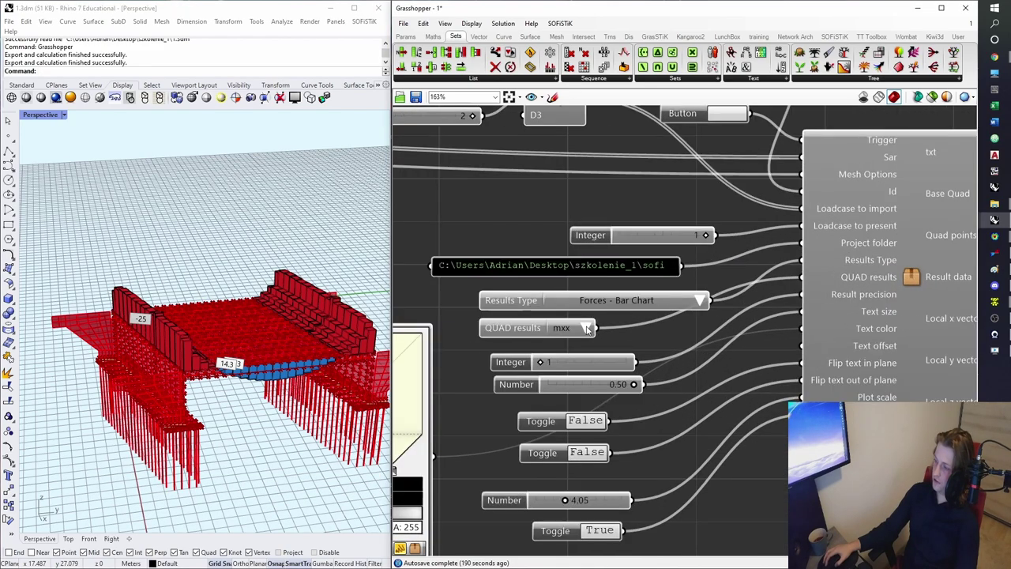
{"action": "left_click", "coordinate": [586, 328]}
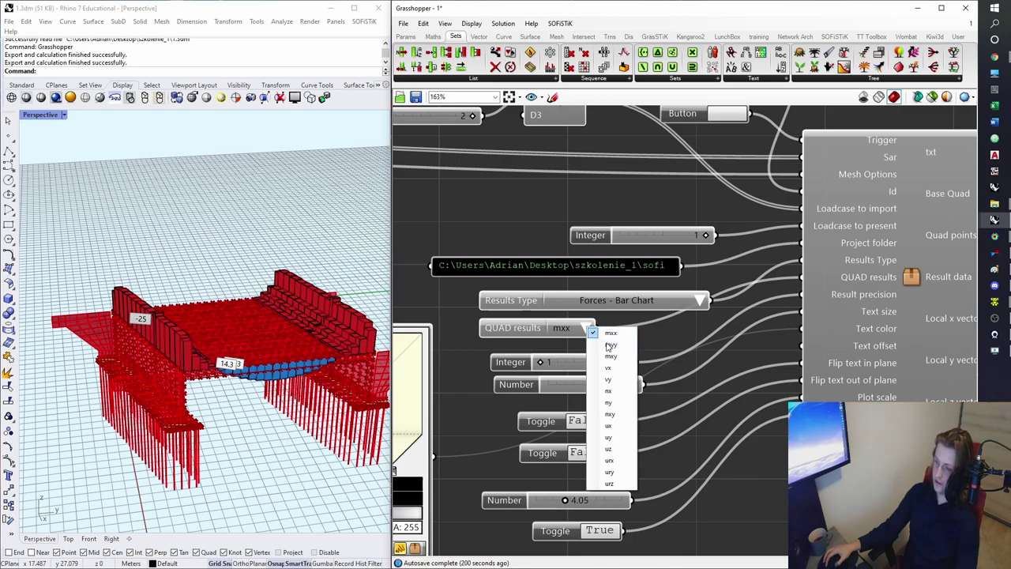
{"action": "left_click", "coordinate": [611, 332]}
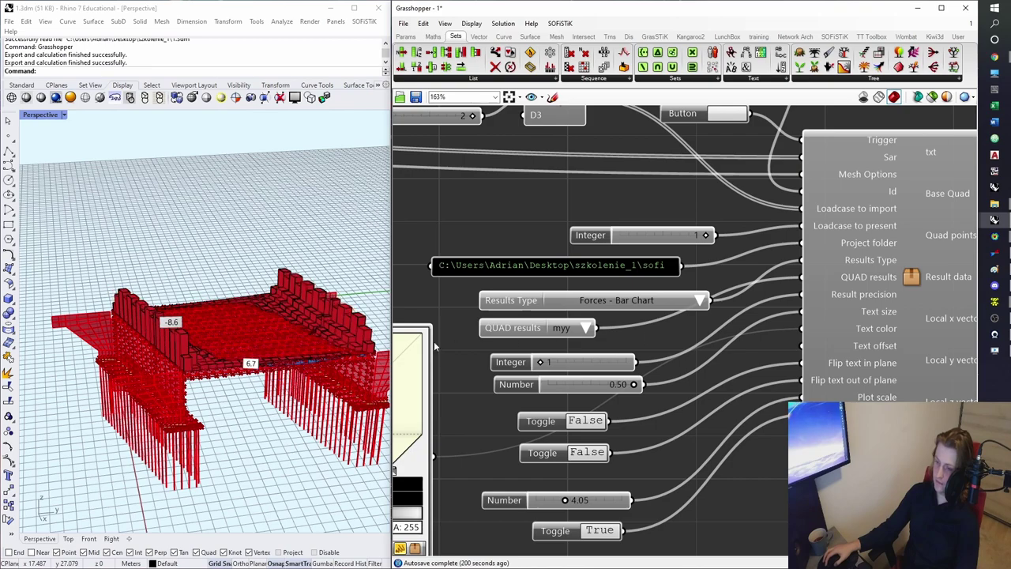
{"action": "left_click", "coordinate": [585, 328]}
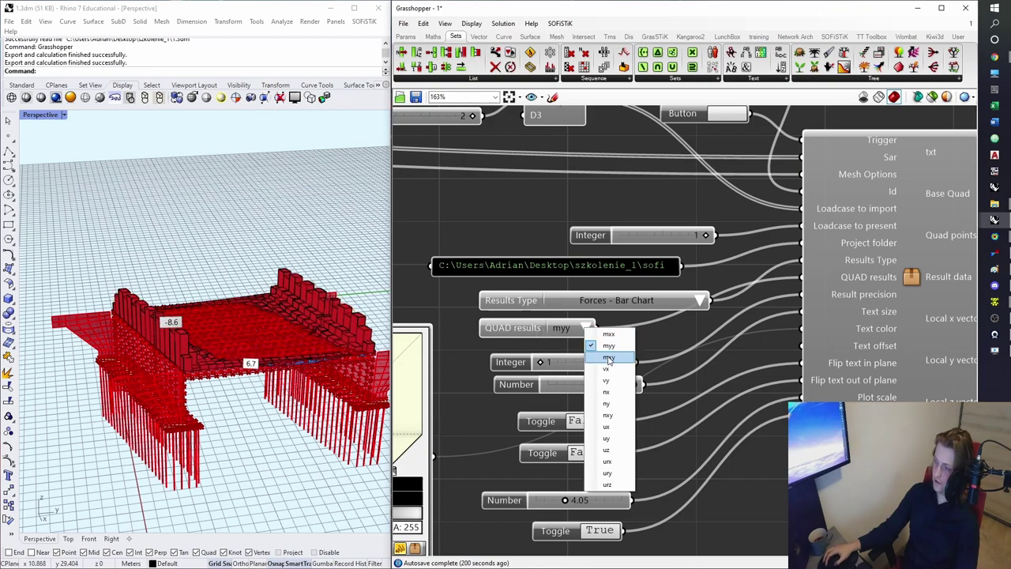
{"action": "left_click", "coordinate": [609, 359]}
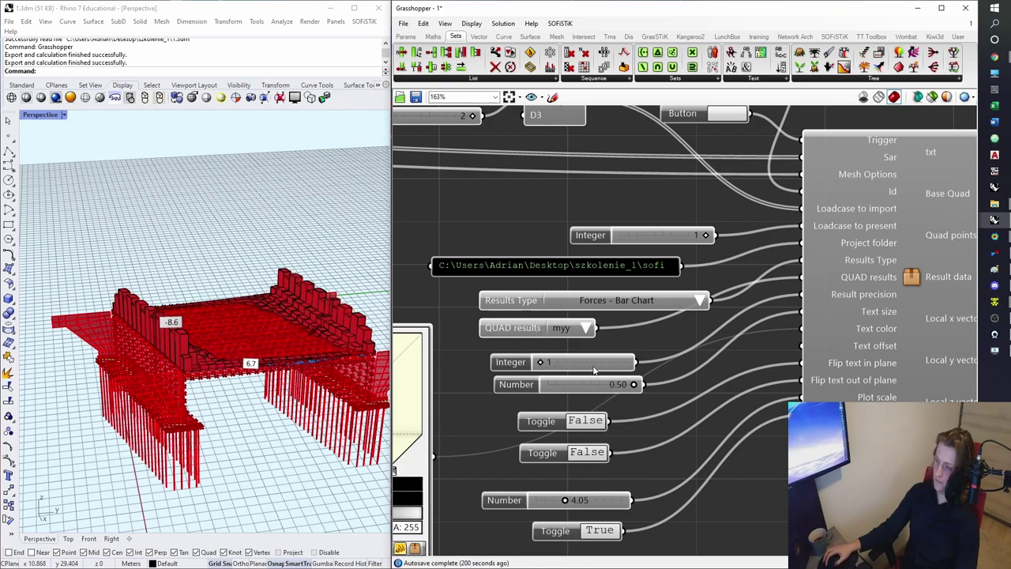
- Set the QUAD results to nx and examine the axial force bar chart up close on the bridge
{"action": "left_click", "coordinate": [585, 328]}
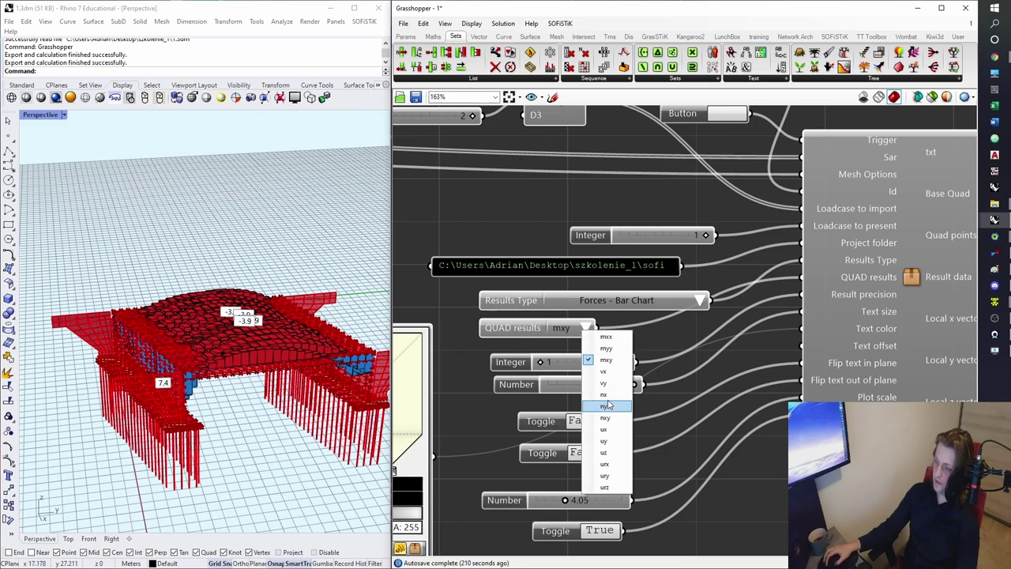
{"action": "left_click", "coordinate": [611, 396]}
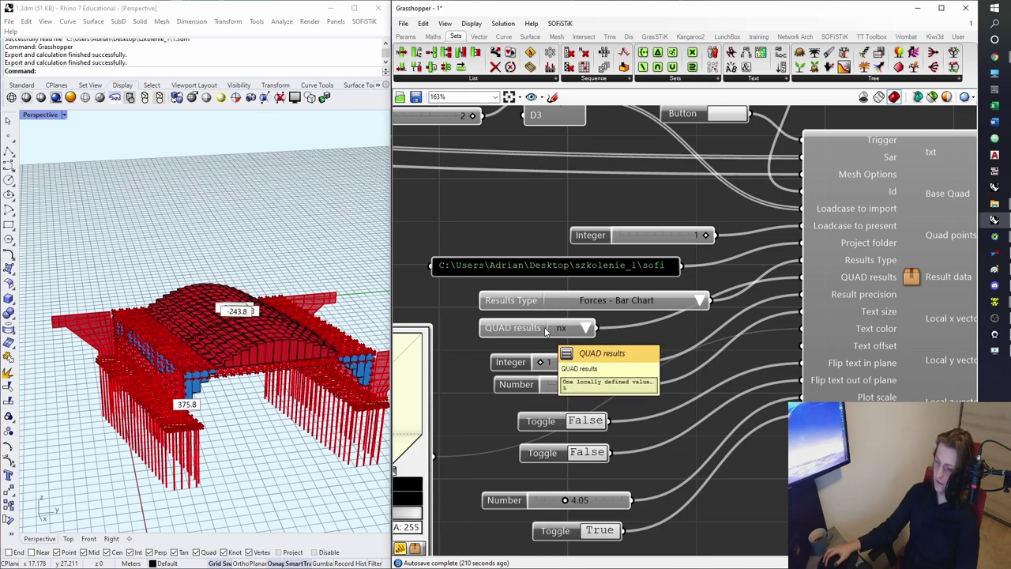
{"action": "left_click", "coordinate": [586, 329]}
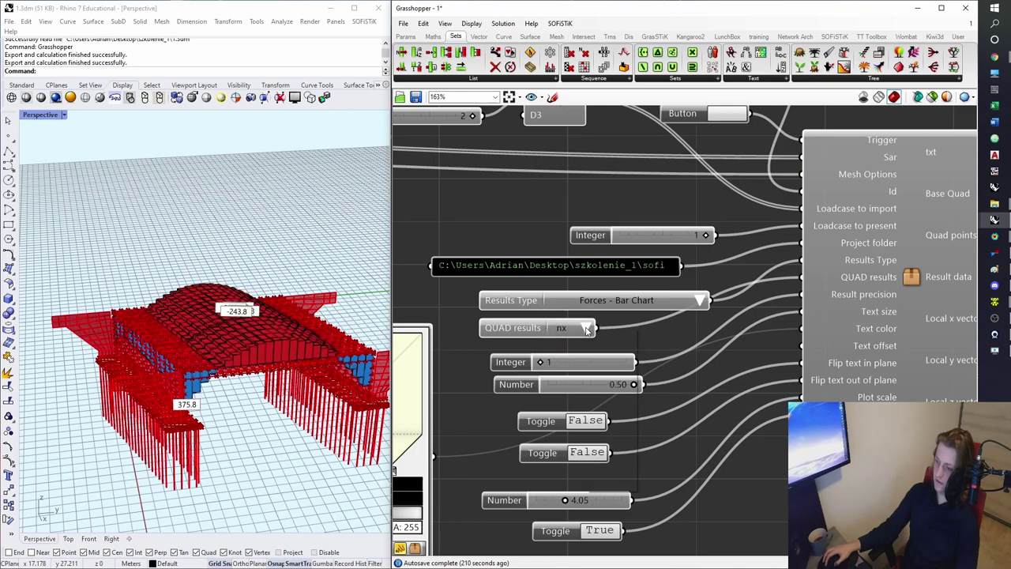
{"action": "left_click", "coordinate": [692, 338]}
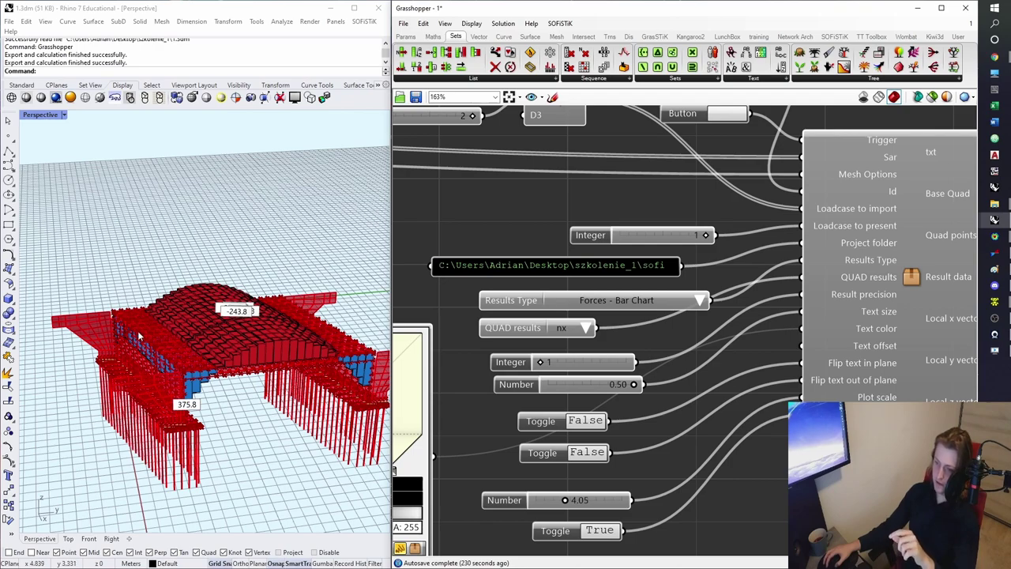
{"action": "scroll", "coordinate": [138, 336], "scroll_direction": "up", "scroll_amount": 3}
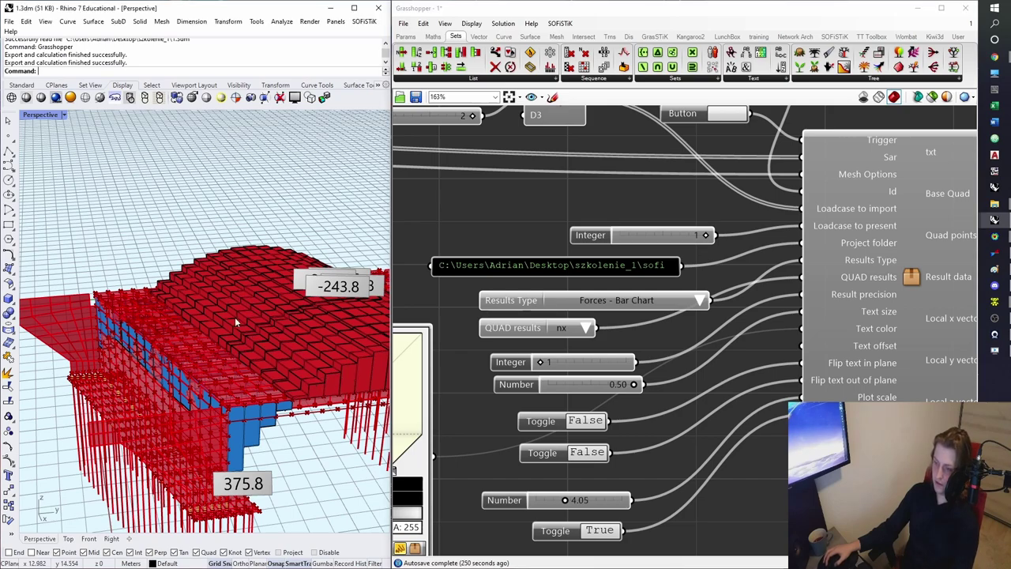
- Display the ny results and then the nxy results as bar charts on the bridge deck
{"action": "right_click_drag", "start_coordinate": [324, 342], "coordinate": [278, 350], "text": "shift"}
{"action": "left_click", "coordinate": [584, 328]}
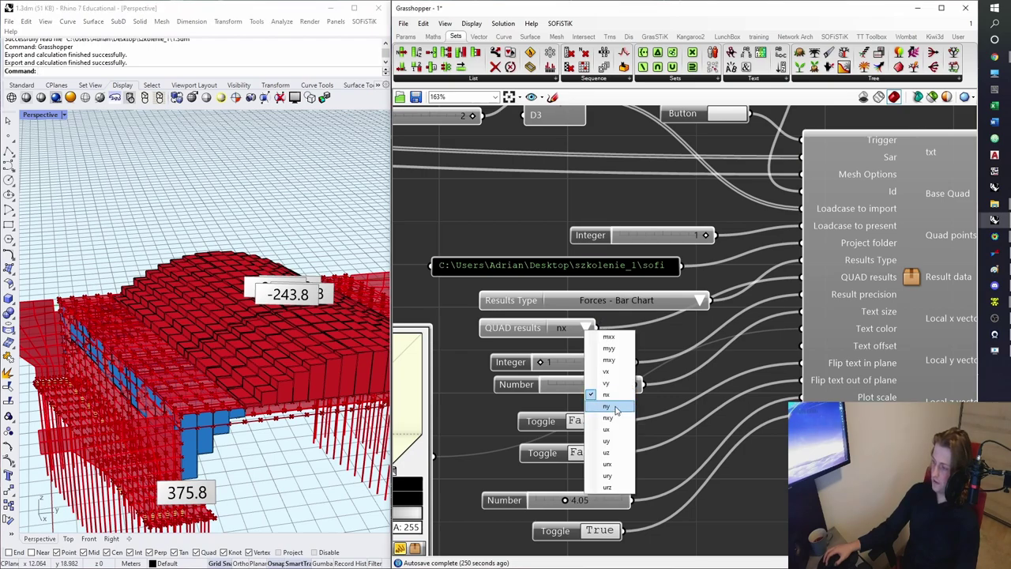
{"action": "left_click", "coordinate": [616, 408]}
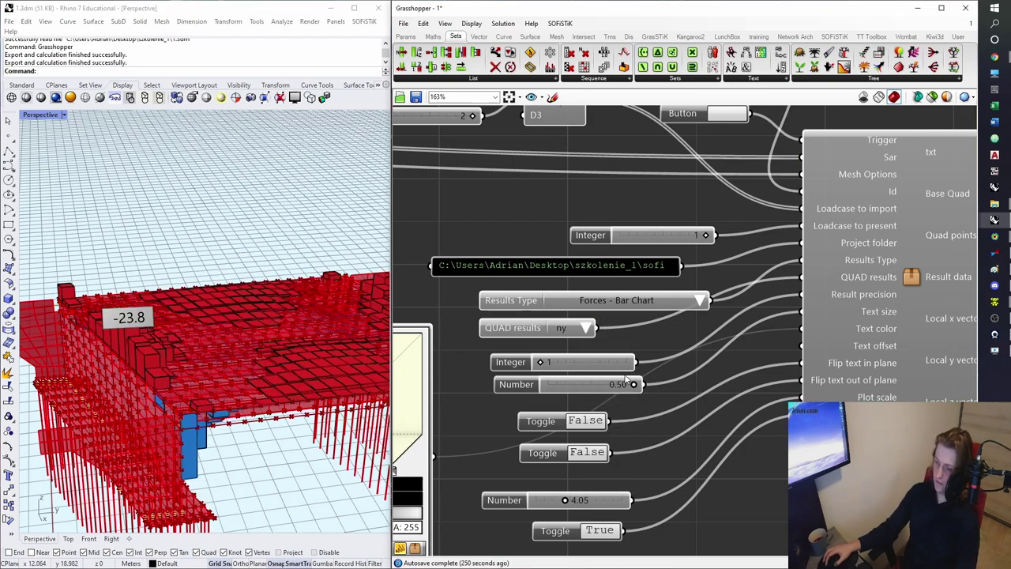
{"action": "scroll", "coordinate": [234, 368], "scroll_direction": "down", "scroll_amount": 2}
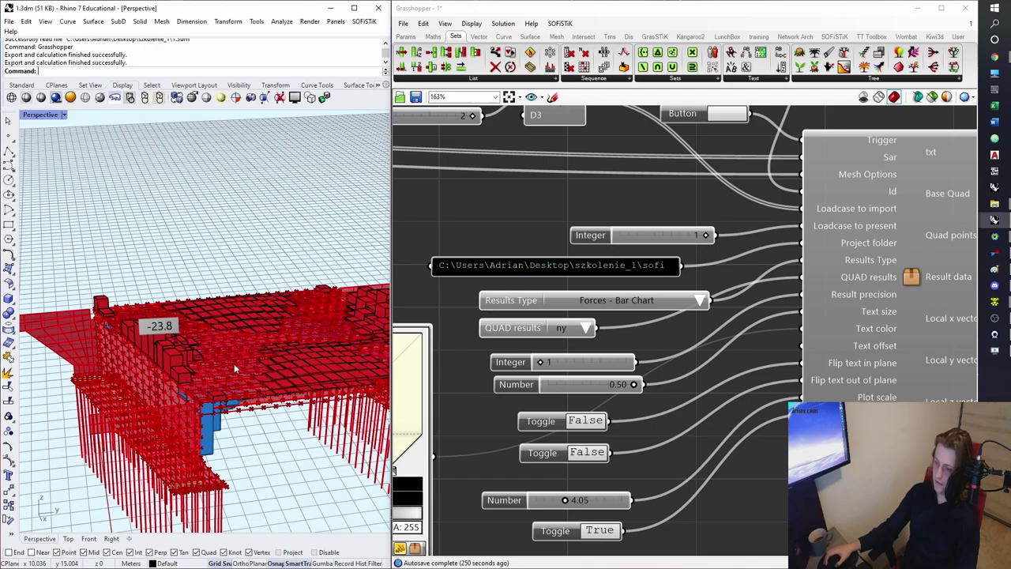
{"action": "right_click_drag", "start_coordinate": [234, 368], "coordinate": [198, 371]}
{"action": "left_click", "coordinate": [588, 328]}
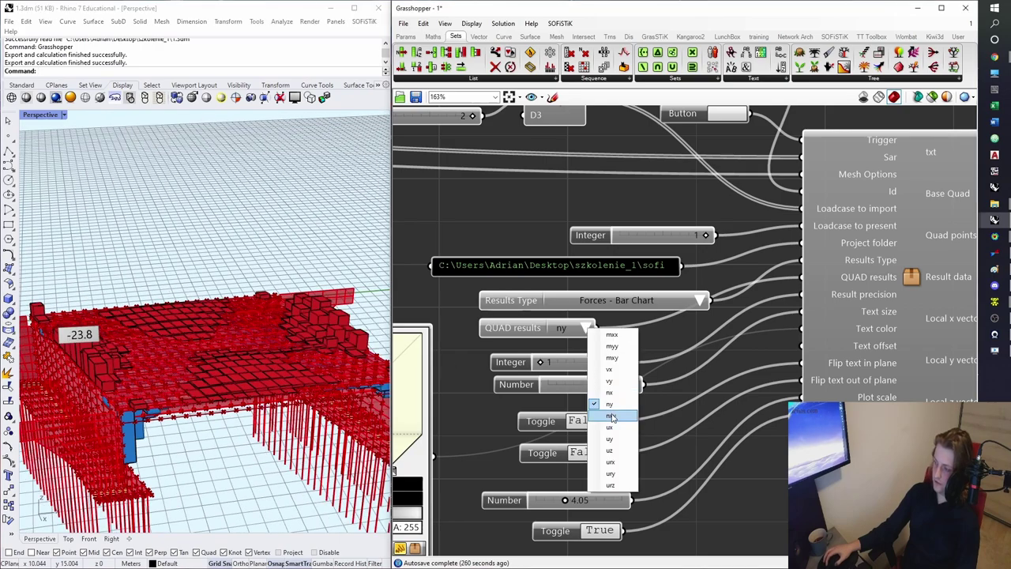
{"action": "left_click", "coordinate": [612, 415]}
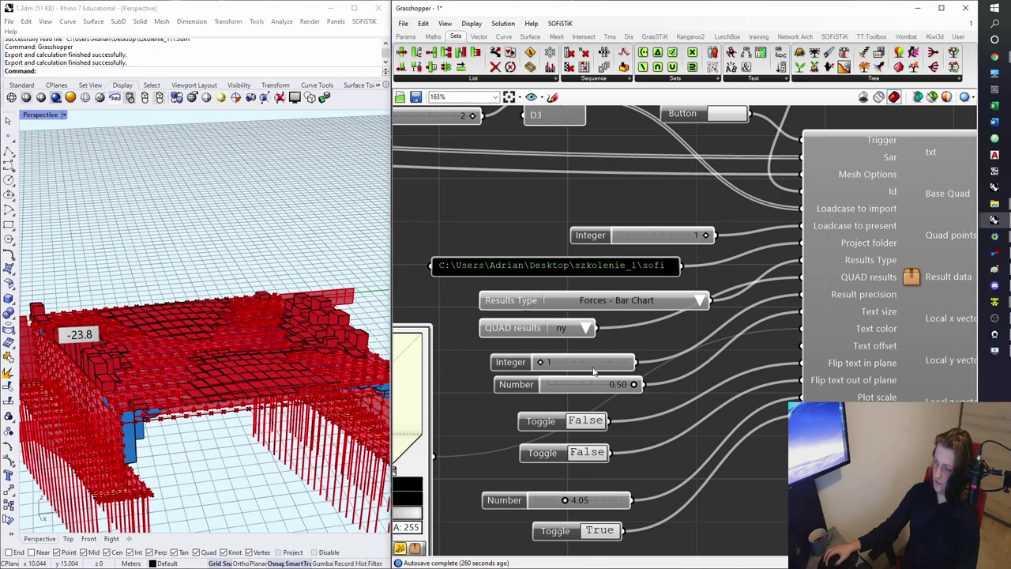
- Switch the QUAD results to vx, examine the shear force bar chart on the deck, and display vy
{"action": "left_click", "coordinate": [587, 328]}
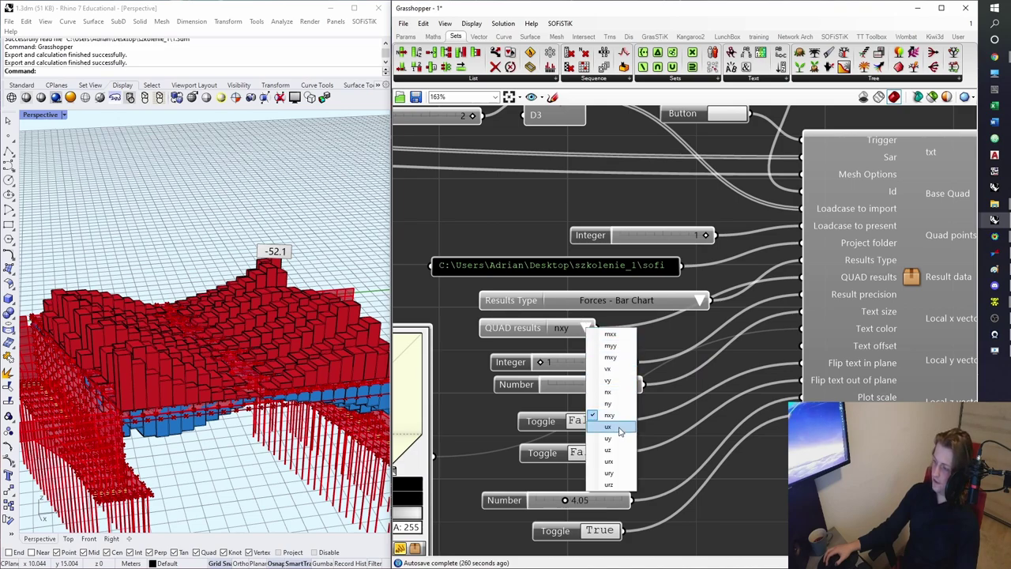
{"action": "left_click", "coordinate": [620, 371]}
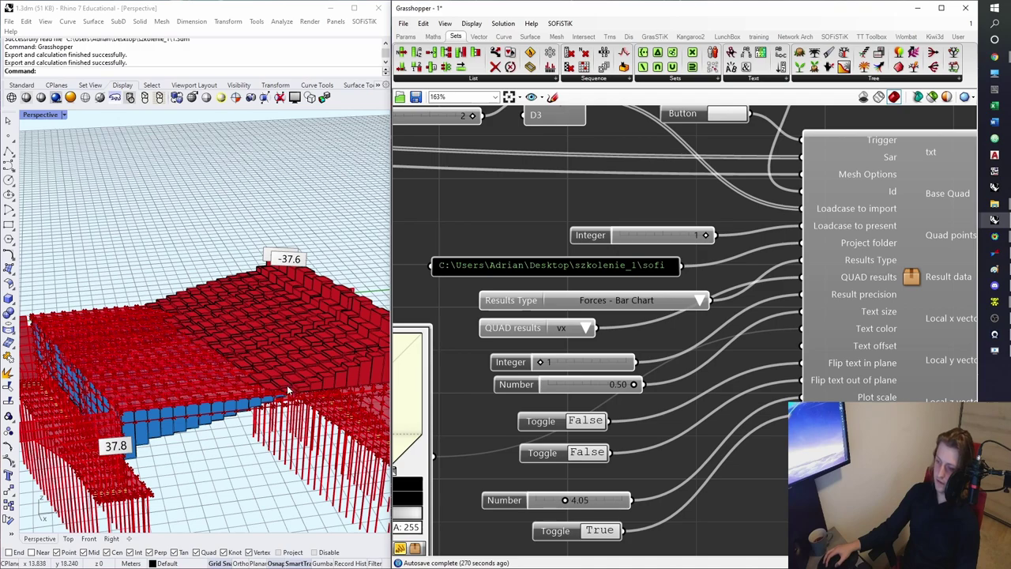
{"action": "left_click", "coordinate": [180, 423]}
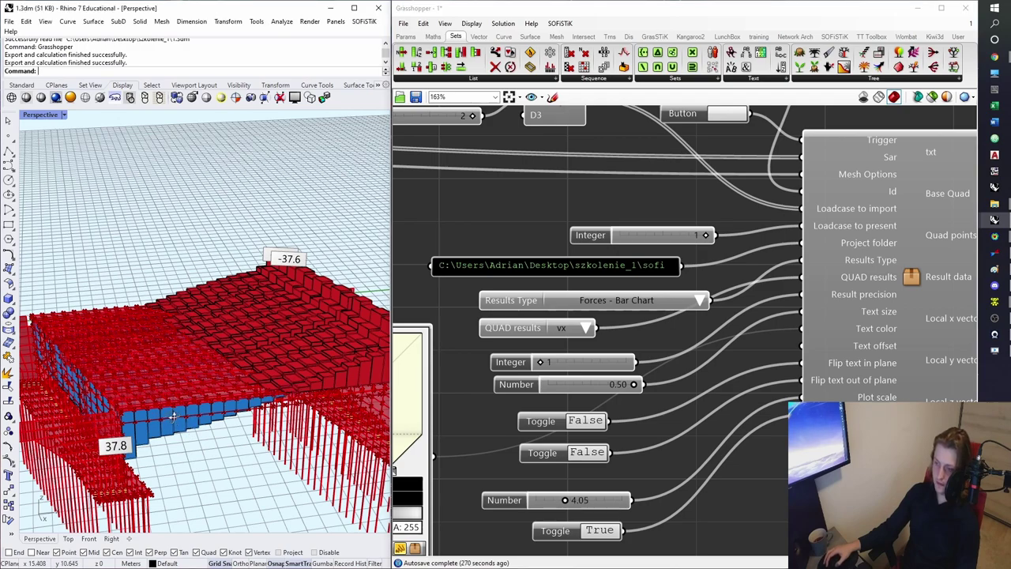
{"action": "right_click_drag", "start_coordinate": [174, 422], "coordinate": [118, 401]}
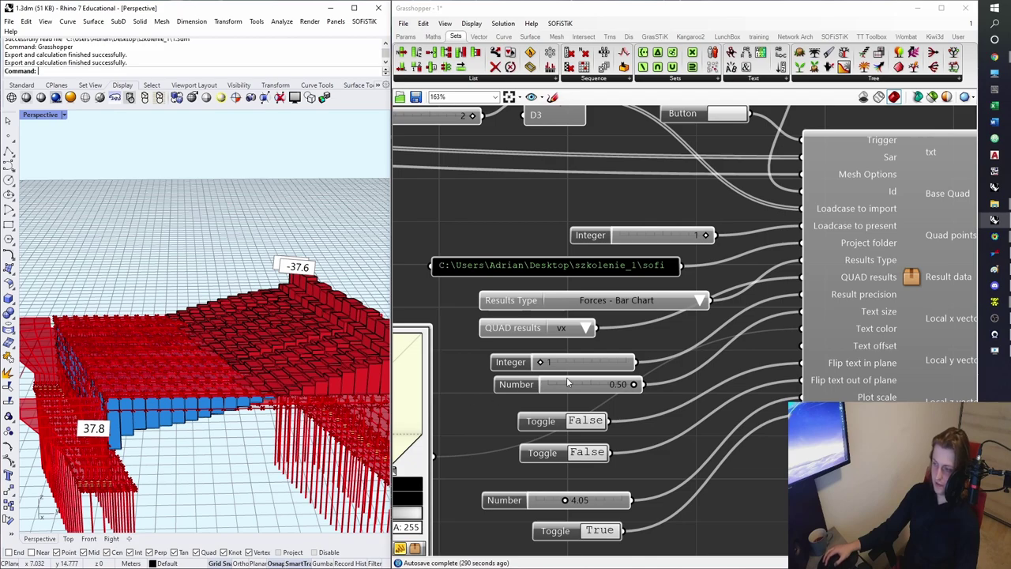
{"action": "left_click", "coordinate": [588, 336]}
{"action": "left_click", "coordinate": [619, 389]}
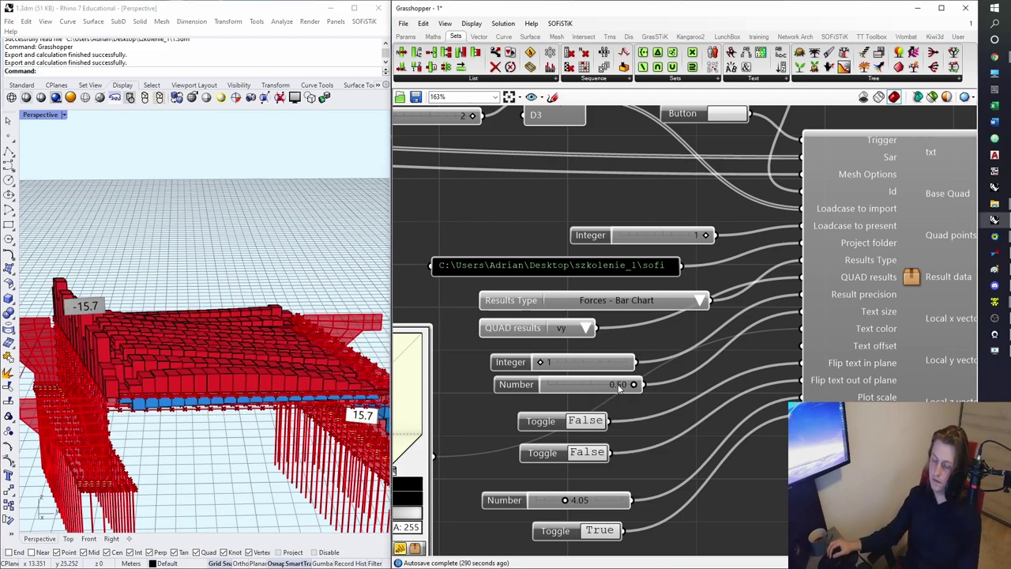
- Set the Results Type to Displacements - Standard Graph and show the ux displacements on the bridge
{"action": "right_click_drag", "start_coordinate": [660, 345], "coordinate": [618, 373]}
{"action": "left_click", "coordinate": [657, 329]}
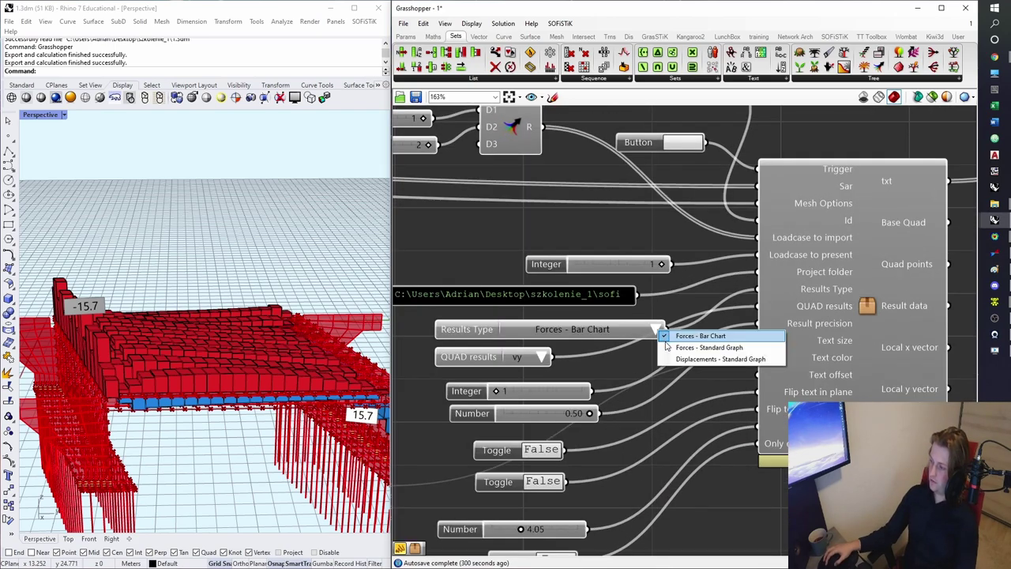
{"action": "left_click", "coordinate": [680, 360]}
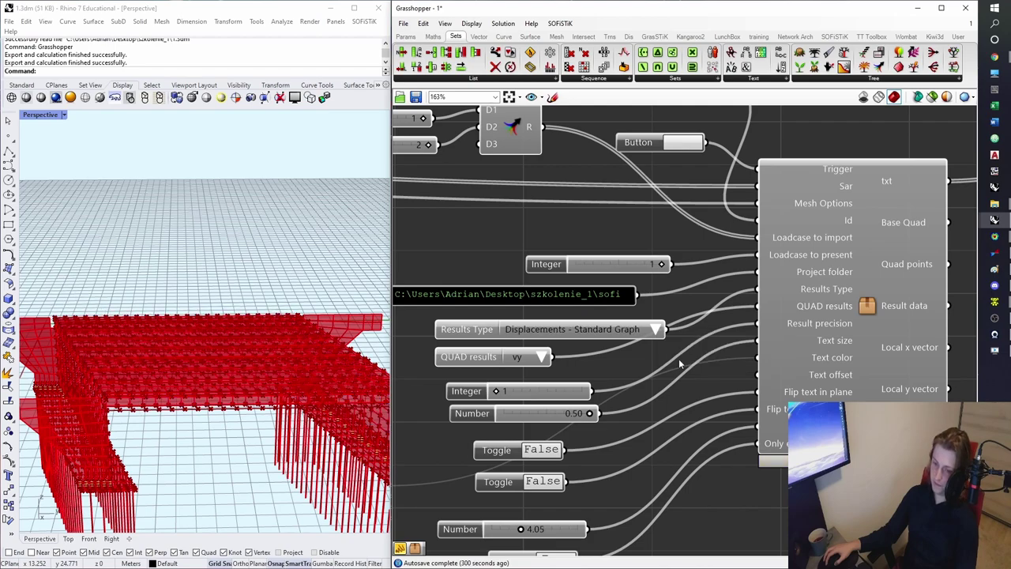
{"action": "left_click", "coordinate": [545, 358]}
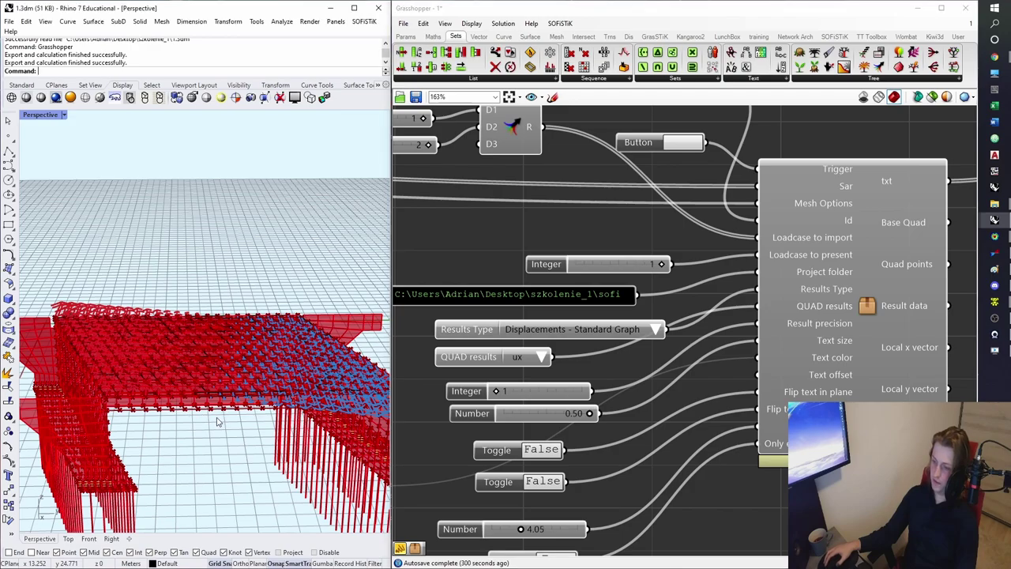
{"action": "scroll", "coordinate": [218, 422], "scroll_direction": "down", "scroll_amount": 3}
{"action": "right_click_drag", "start_coordinate": [181, 400], "coordinate": [237, 423]}
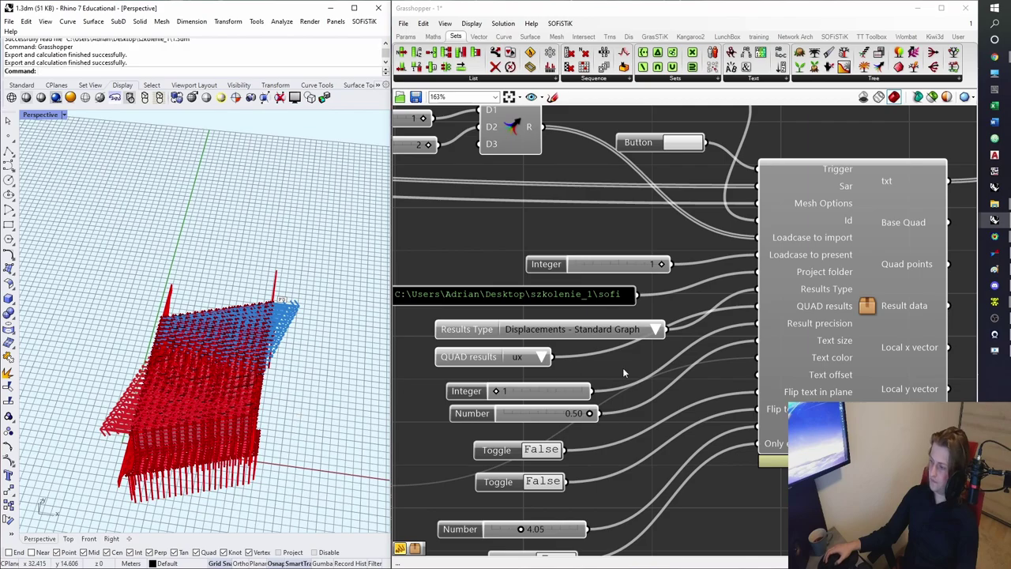
{"action": "scroll", "coordinate": [280, 303], "scroll_direction": "up", "scroll_amount": 3}
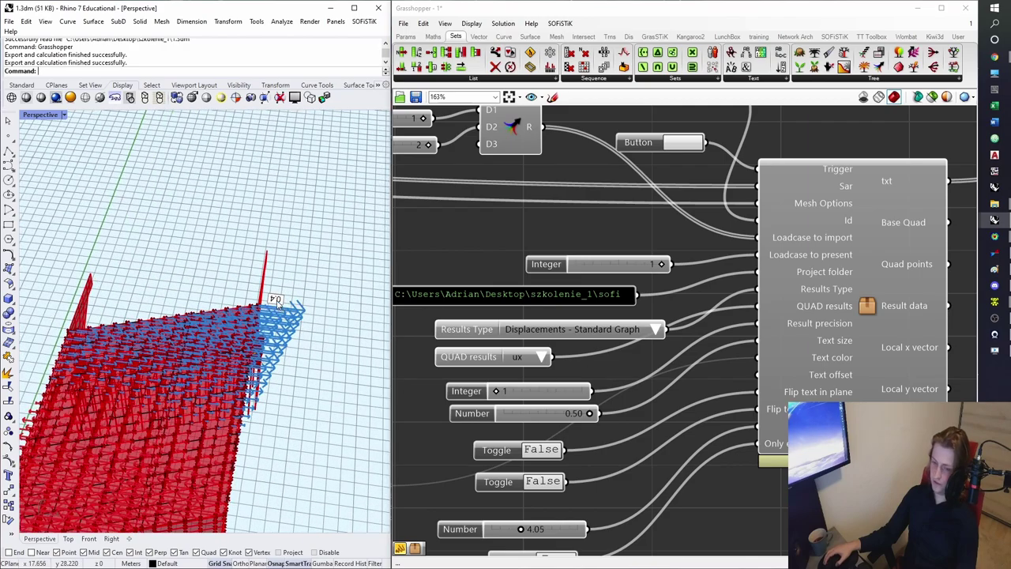
{"action": "scroll", "coordinate": [302, 263], "scroll_direction": "down", "scroll_amount": 3}
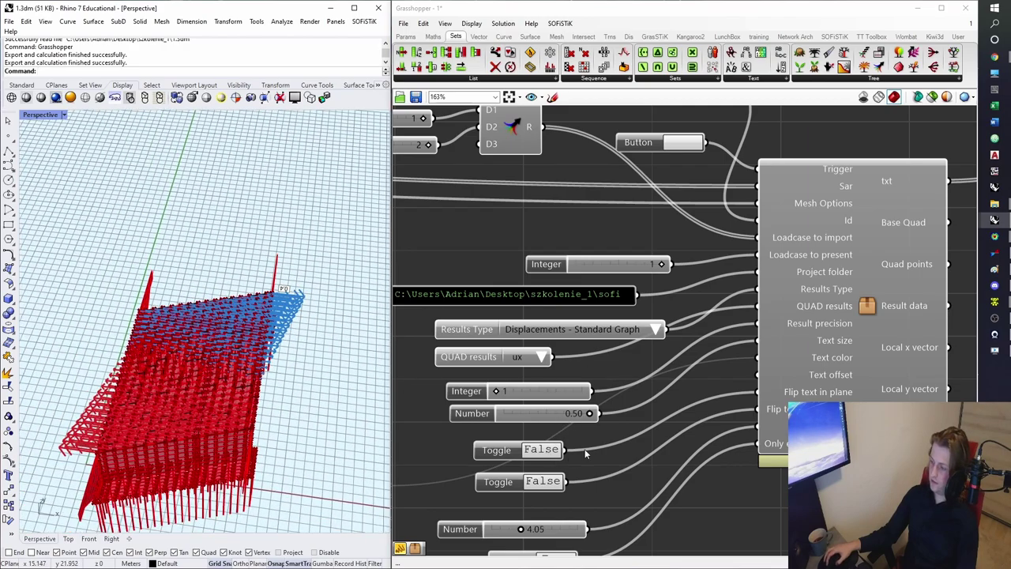
- Trigger the QUAD import again and set Flip text in plane to True
{"action": "left_click", "coordinate": [682, 145]}
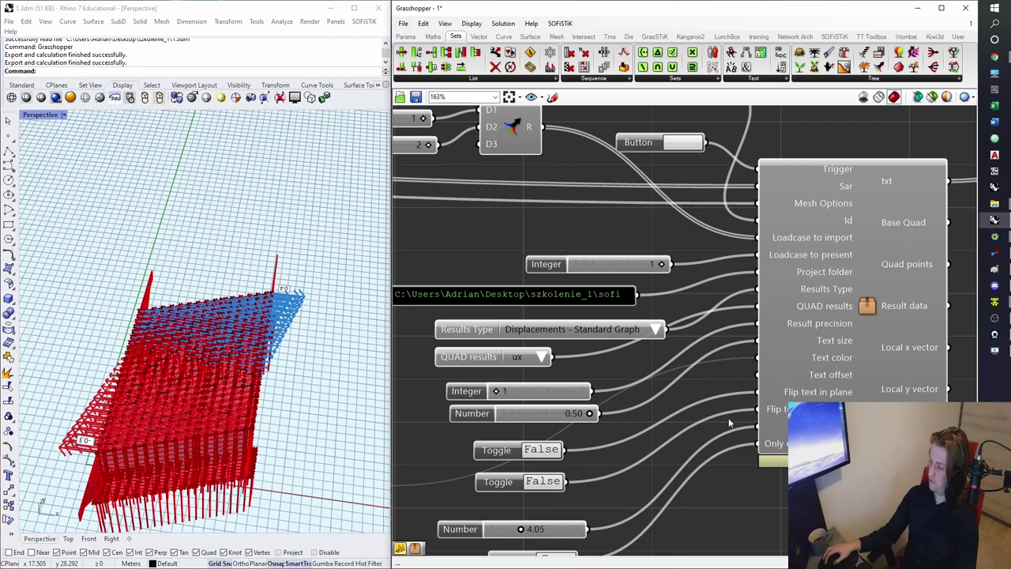
{"action": "double_click", "coordinate": [544, 452]}
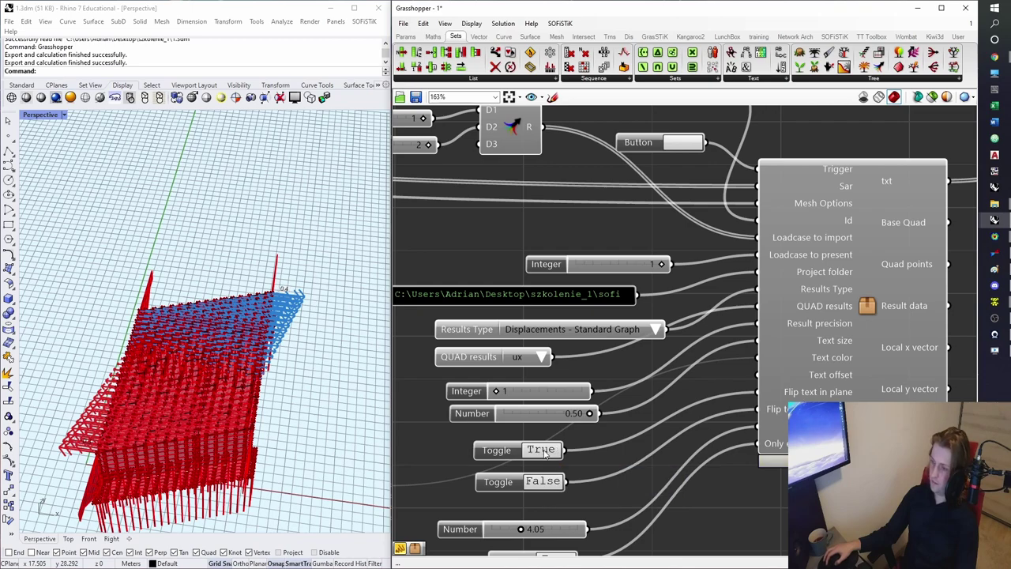
{"action": "left_click", "coordinate": [499, 451]}
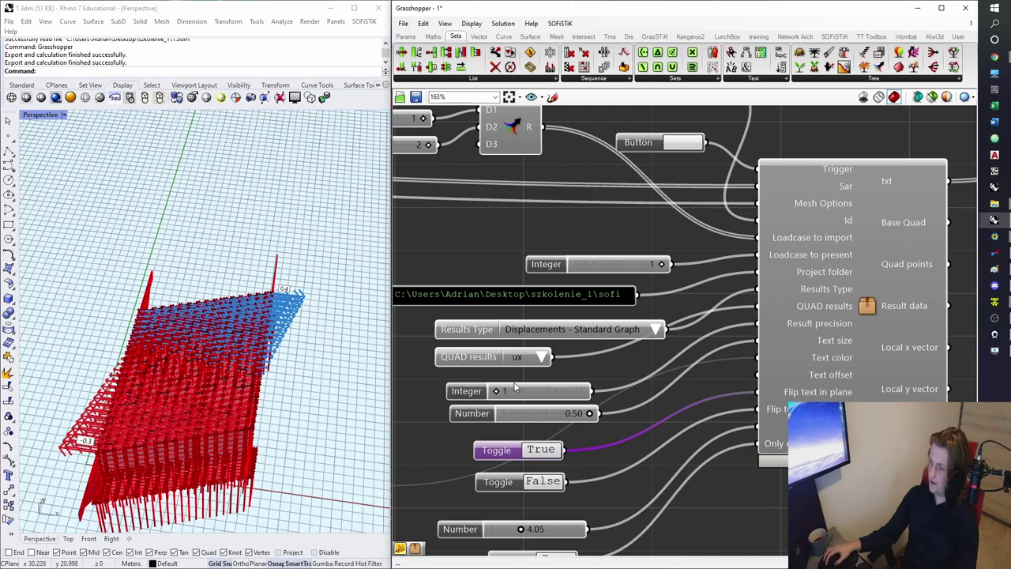
- Extend the text size slider's maximum to 0.70 and set the text size to 0.70
{"action": "right_click_drag", "start_coordinate": [565, 478], "coordinate": [669, 473]}
{"action": "left_click", "coordinate": [572, 424]}
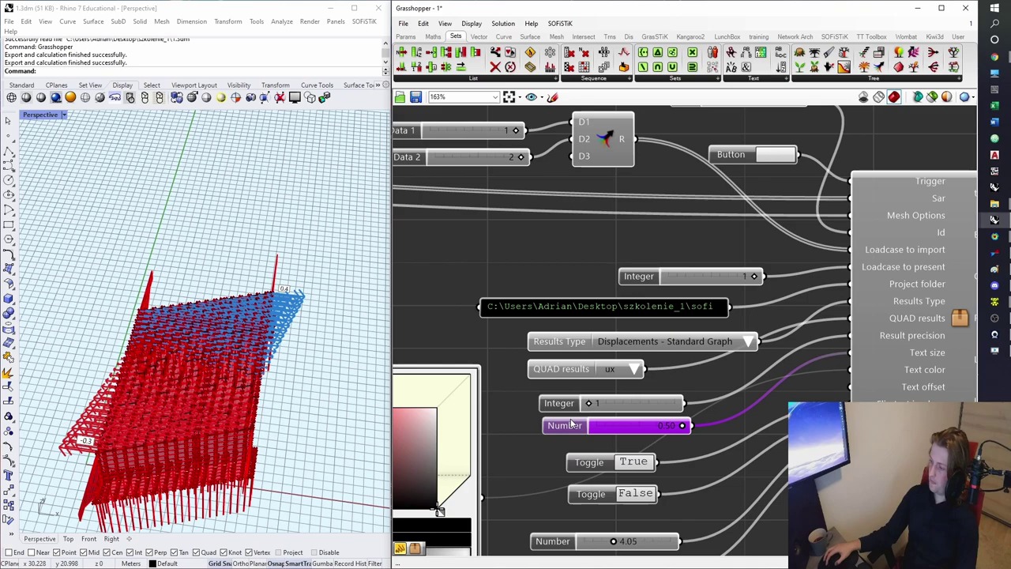
{"action": "double_click", "coordinate": [567, 425]}
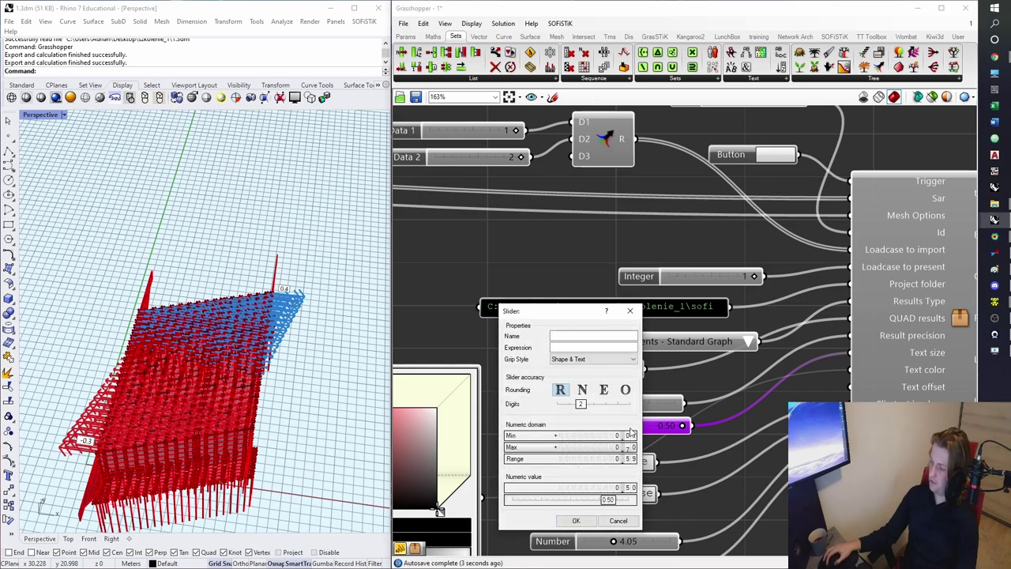
{"action": "left_click", "coordinate": [576, 521]}
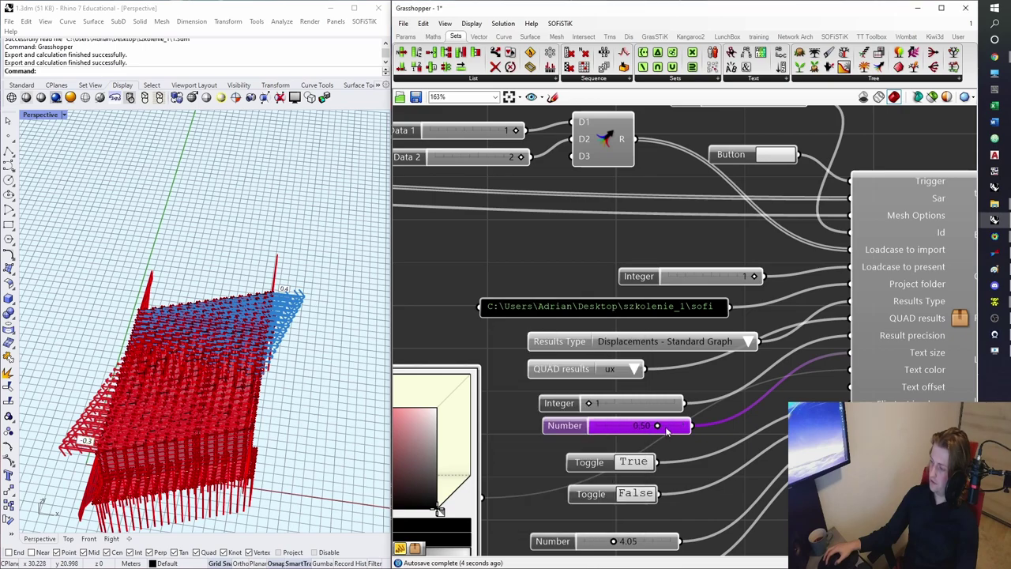
{"action": "left_click_drag", "start_coordinate": [678, 431], "coordinate": [698, 430]}
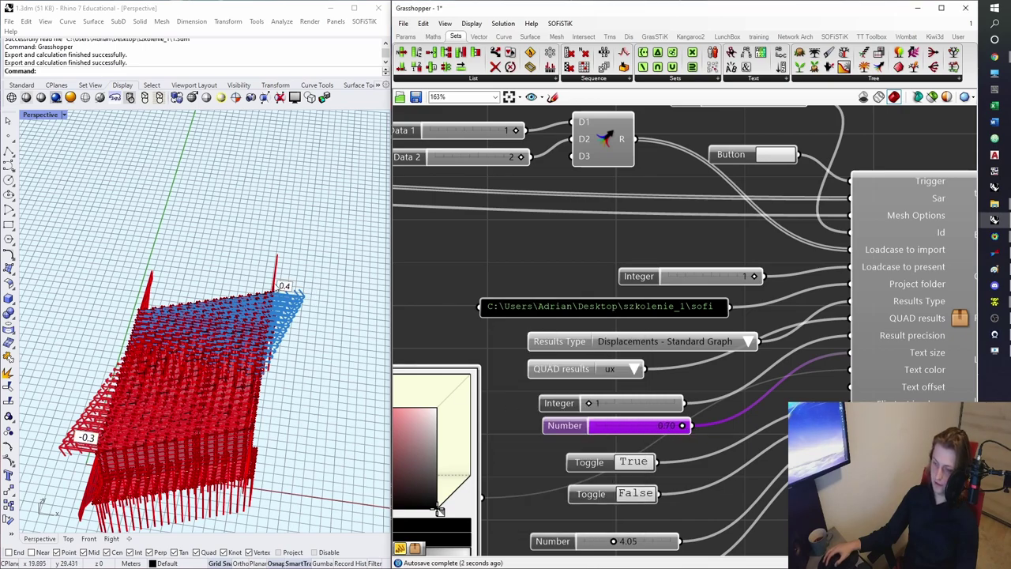
{"action": "left_click", "coordinate": [749, 428]}
- Set the QUAD results to uy to display those displacements on the bridge
{"action": "right_click_drag", "start_coordinate": [735, 434], "coordinate": [723, 367]}
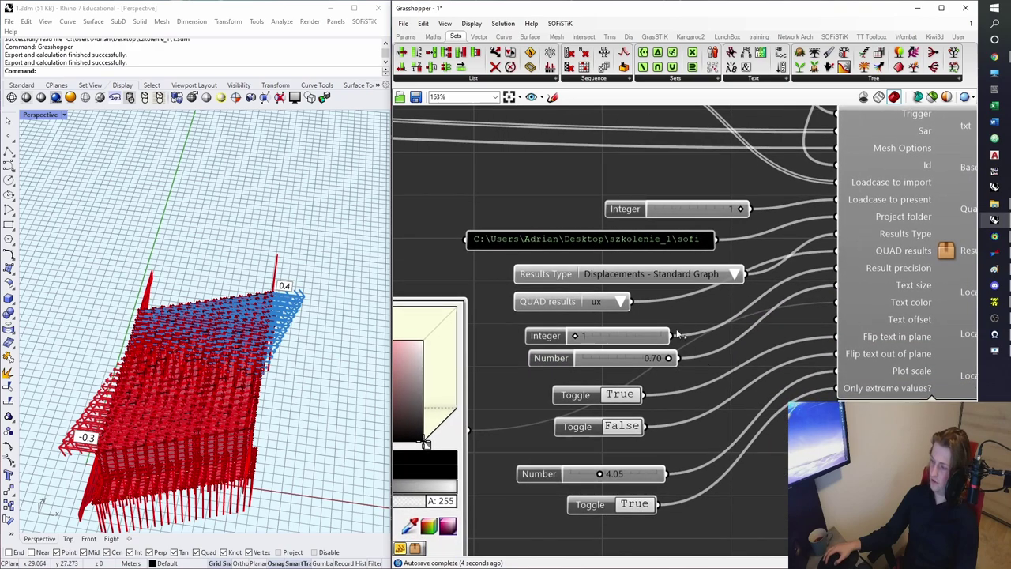
{"action": "right_click_drag", "start_coordinate": [677, 332], "coordinate": [642, 344]}
{"action": "left_click", "coordinate": [584, 315]}
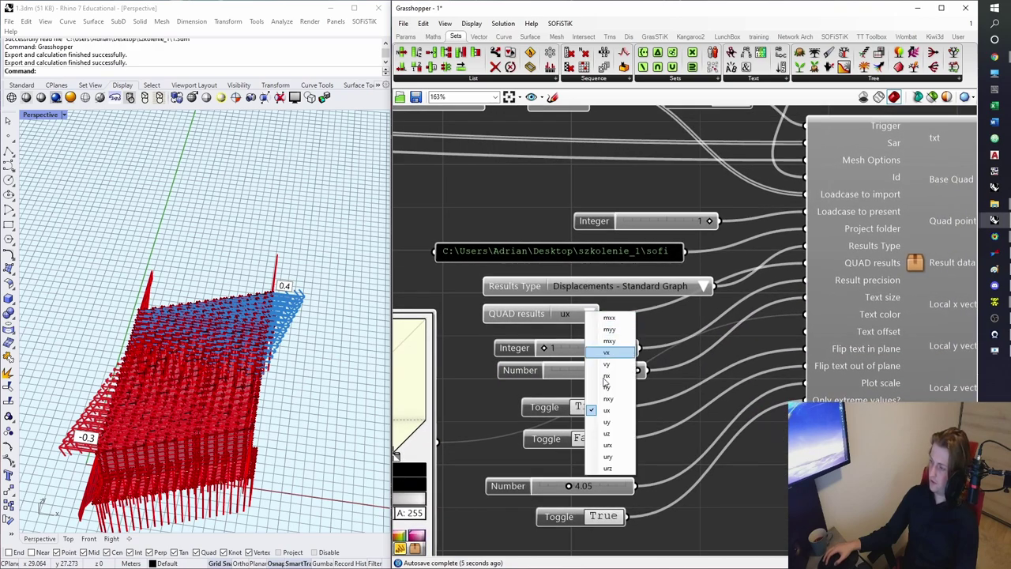
{"action": "left_click", "coordinate": [608, 425]}
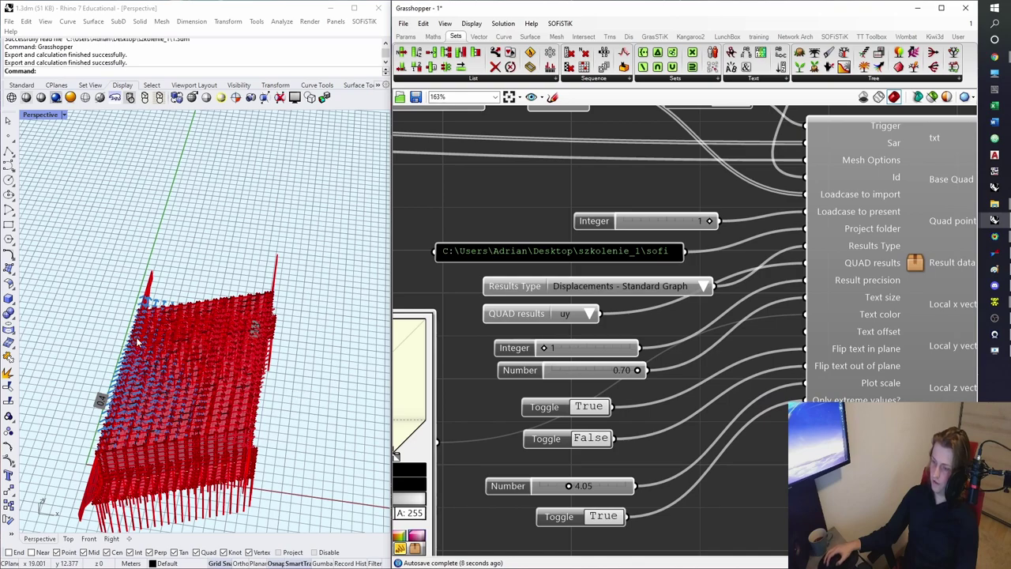
- Set the QUAD results to uz and inspect the vertical displacement graph and its labels from beneath the deck
{"action": "left_click", "coordinate": [586, 314]}
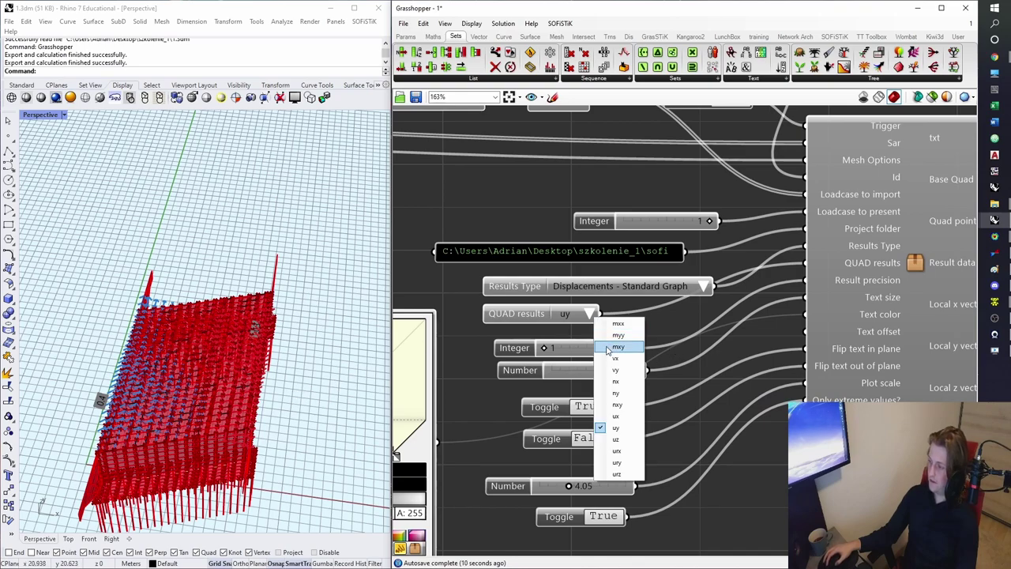
{"action": "left_click", "coordinate": [619, 439]}
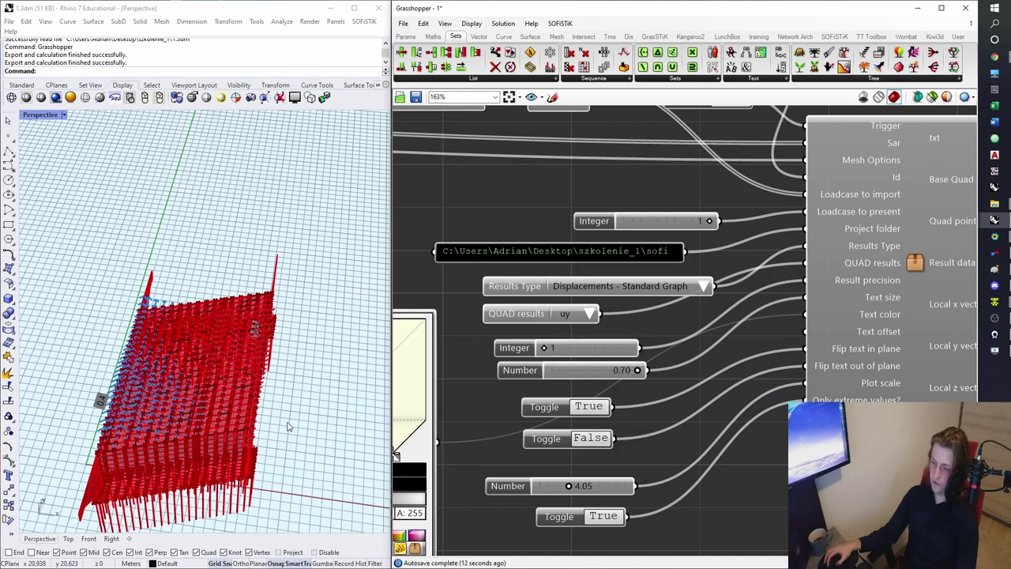
{"action": "left_click", "coordinate": [286, 425]}
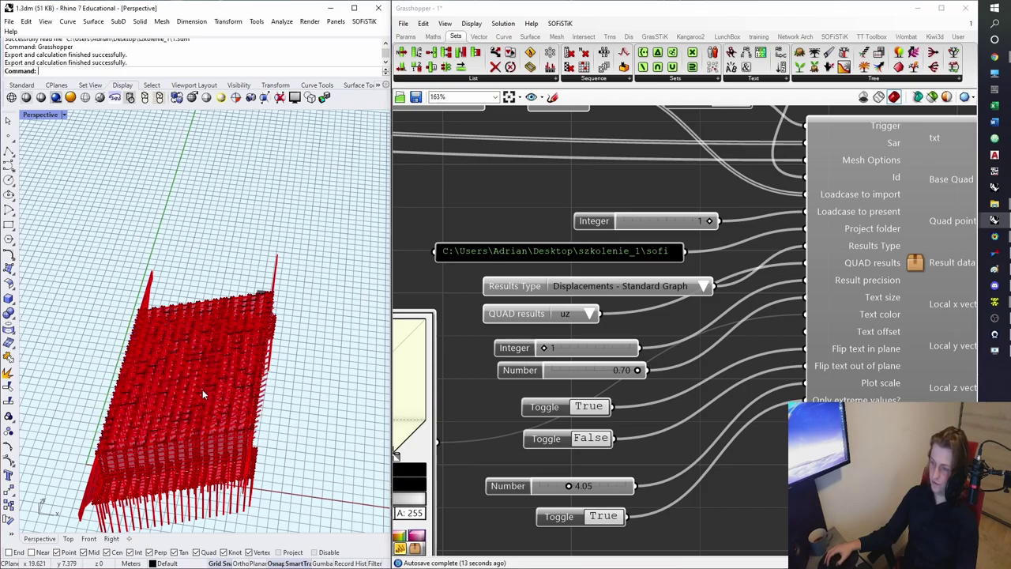
{"action": "right_click_drag", "start_coordinate": [190, 384], "coordinate": [167, 350]}
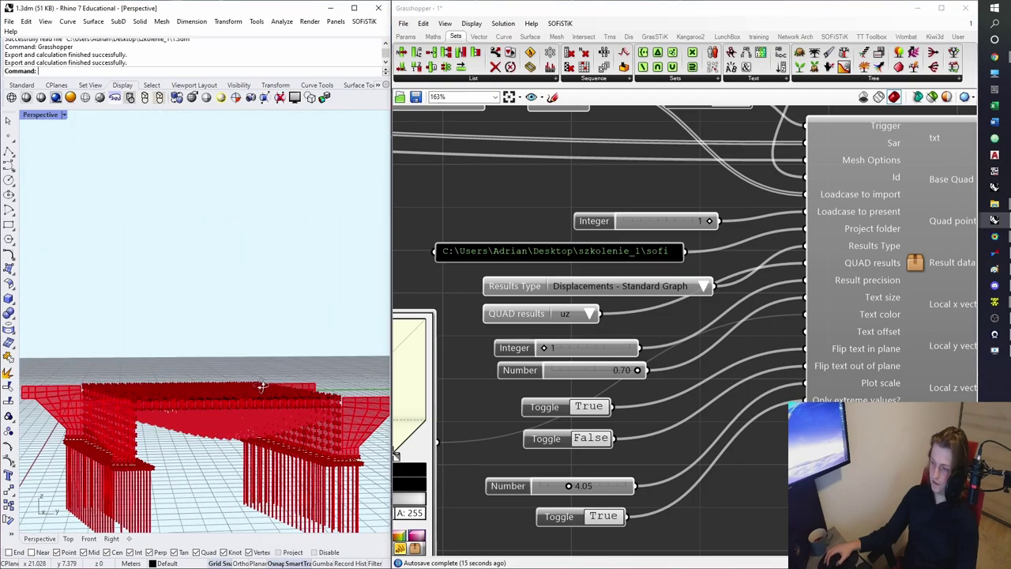
{"action": "right_click_drag", "start_coordinate": [261, 393], "coordinate": [262, 357]}
{"action": "left_click", "coordinate": [756, 164]}
{"action": "right_click_drag", "start_coordinate": [697, 216], "coordinate": [627, 376]}
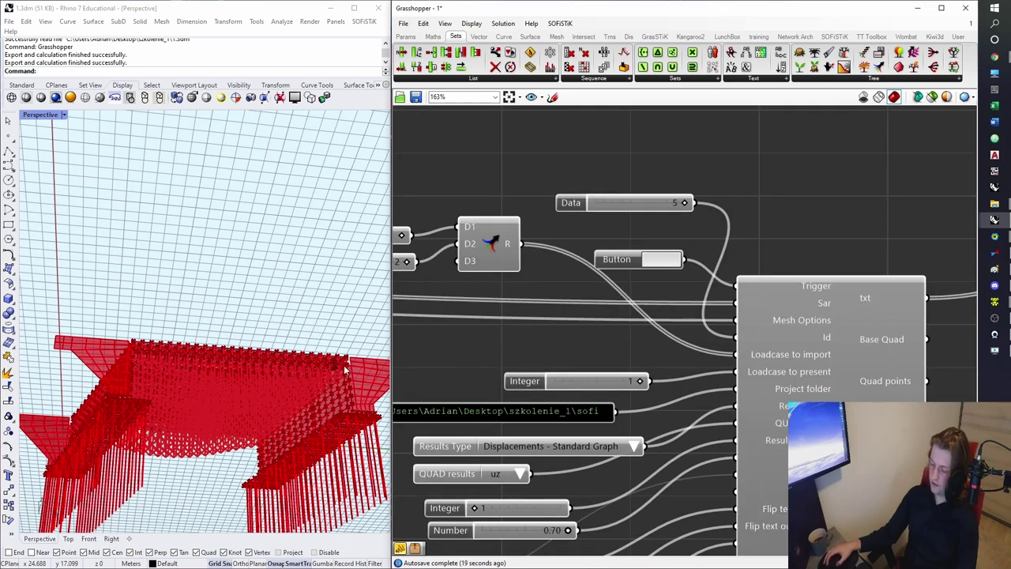
{"action": "right_click_drag", "start_coordinate": [339, 368], "coordinate": [336, 367]}
{"action": "scroll", "coordinate": [338, 369], "scroll_direction": "up", "scroll_amount": 2}
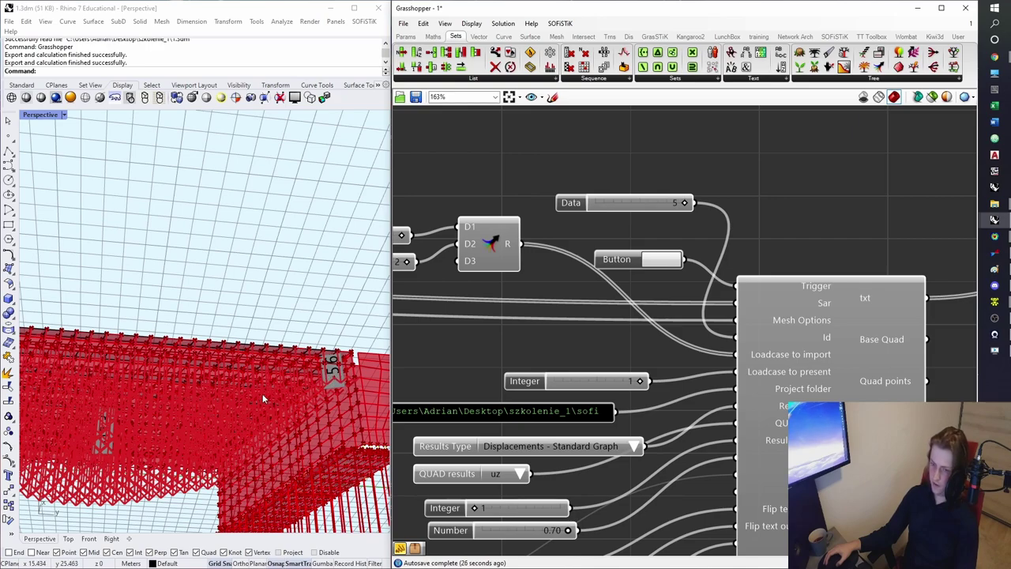
{"action": "left_click", "coordinate": [157, 425]}
{"action": "right_click_drag", "start_coordinate": [199, 404], "coordinate": [251, 403]}
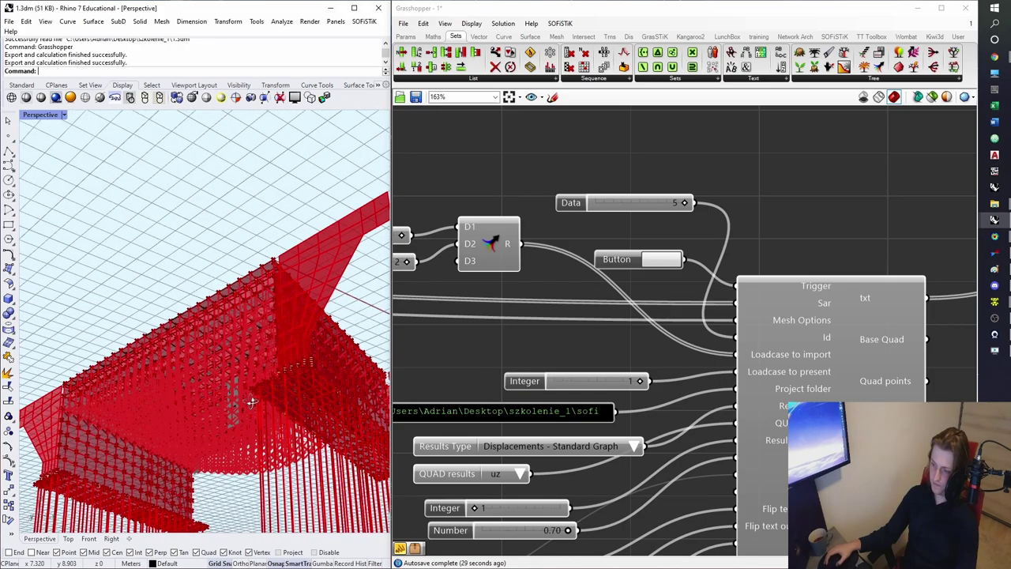
- Trigger the QUAD import and set the plot scale to 1.73
{"action": "left_click", "coordinate": [653, 258]}
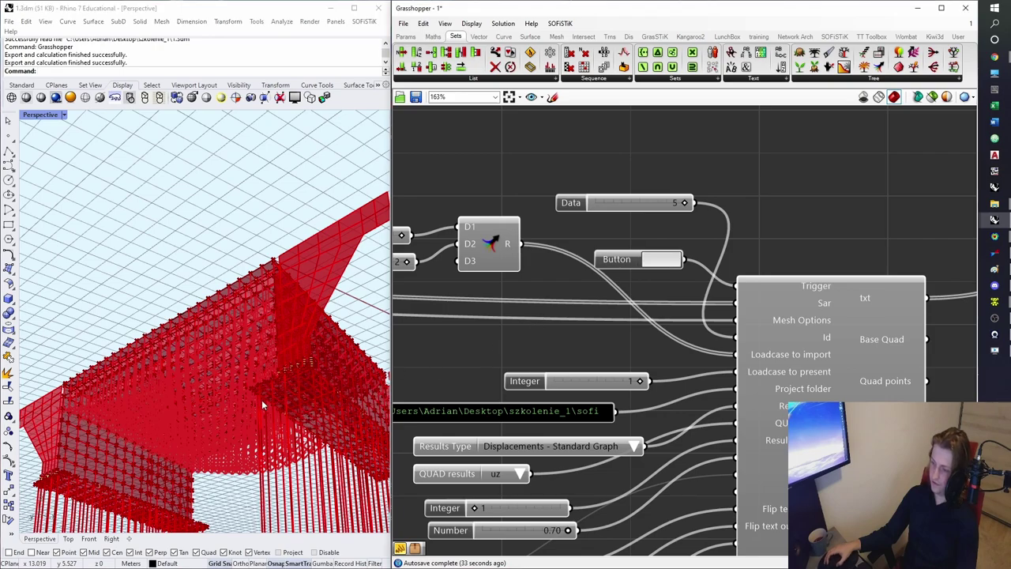
{"action": "right_click_drag", "start_coordinate": [579, 534], "coordinate": [626, 330]}
{"action": "right_click_drag", "start_coordinate": [605, 440], "coordinate": [579, 362]}
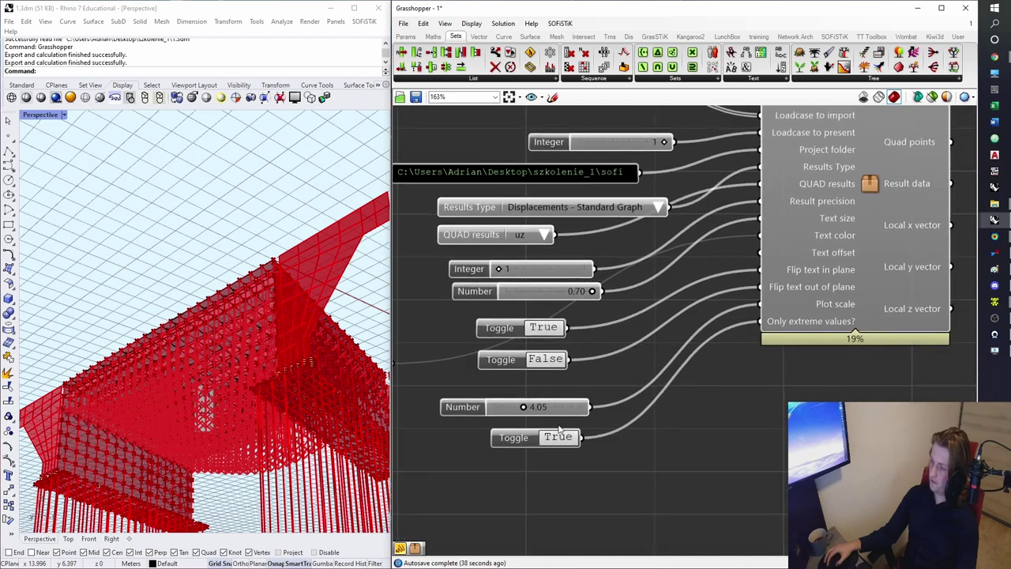
{"action": "left_click_drag", "start_coordinate": [519, 408], "coordinate": [501, 409]}
{"action": "right_click_drag", "start_coordinate": [237, 378], "coordinate": [223, 319]}
{"action": "scroll", "coordinate": [204, 388], "scroll_direction": "up", "scroll_amount": 10}
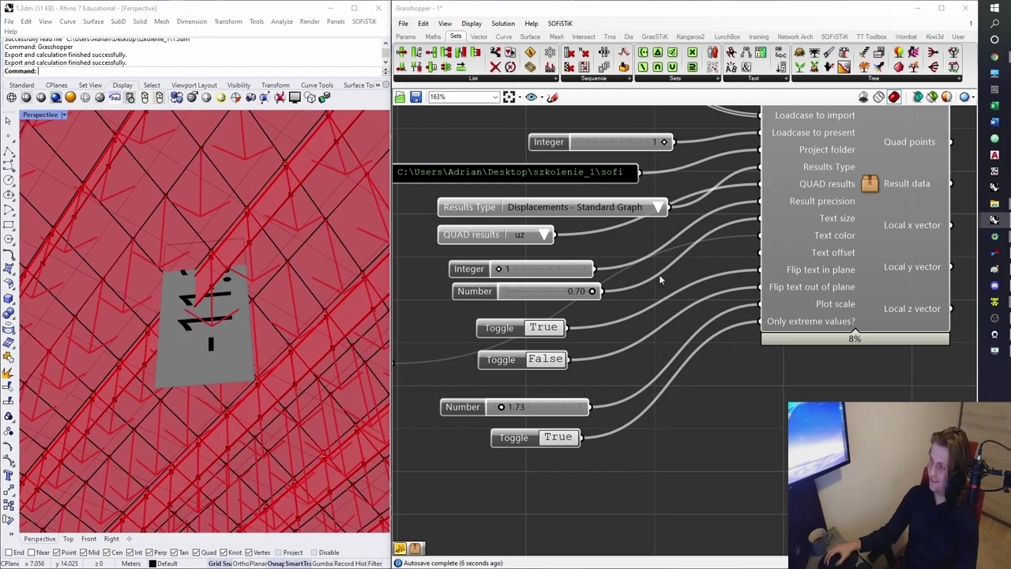
- Trigger the QUAD import again and inspect the uz displacement graph and labels from beneath and above the deck
{"action": "right_click_drag", "start_coordinate": [655, 205], "coordinate": [607, 347]}
{"action": "left_click", "coordinate": [644, 166]}
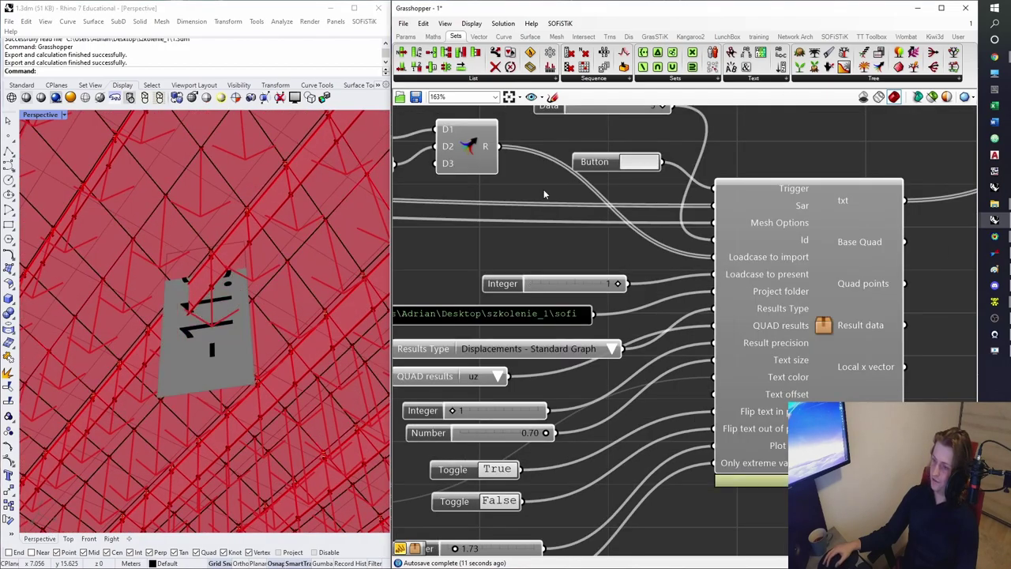
{"action": "scroll", "coordinate": [232, 323], "scroll_direction": "down", "scroll_amount": 2}
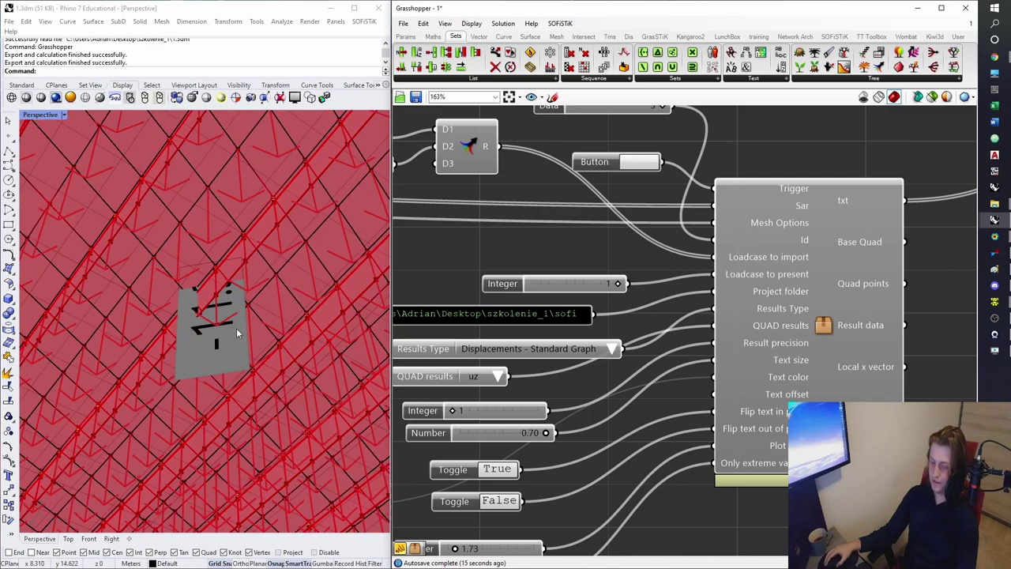
{"action": "scroll", "coordinate": [236, 328], "scroll_direction": "down", "scroll_amount": 10}
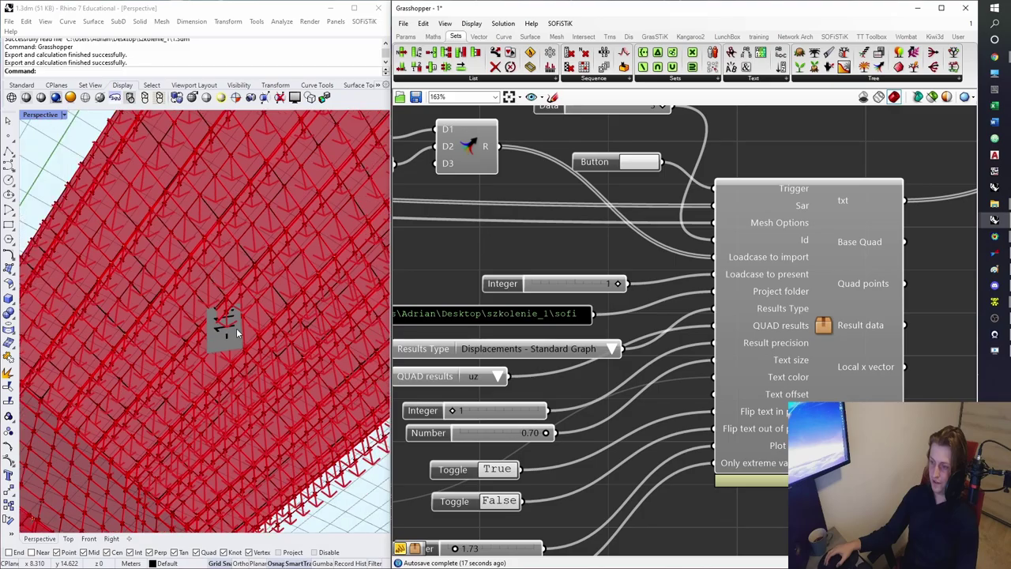
{"action": "scroll", "coordinate": [236, 316], "scroll_direction": "up", "scroll_amount": 5}
{"action": "right_click_drag", "start_coordinate": [236, 328], "coordinate": [201, 419]}
{"action": "left_click", "coordinate": [637, 161]}
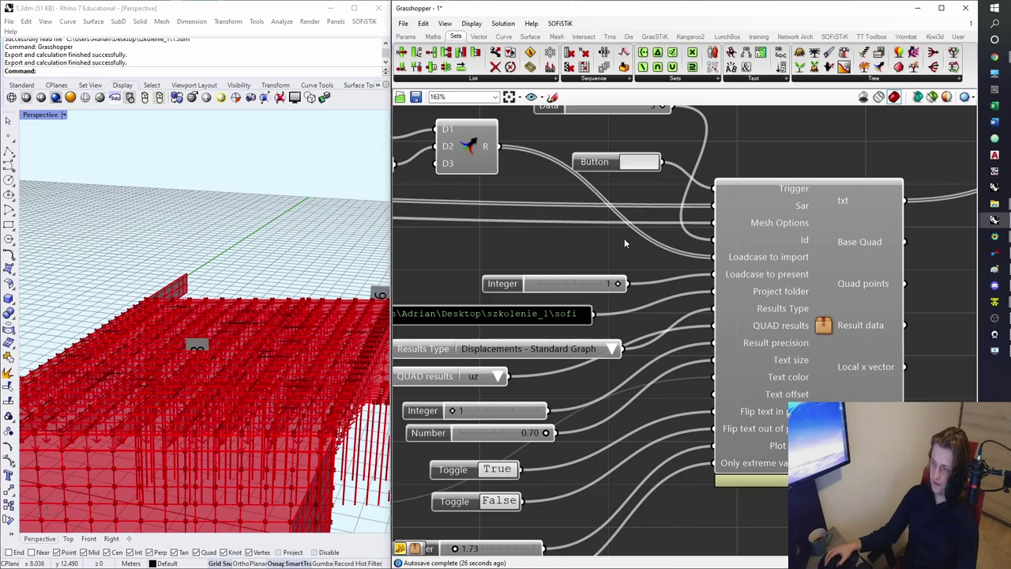
{"action": "scroll", "coordinate": [624, 241], "scroll_direction": "down", "scroll_amount": 3}
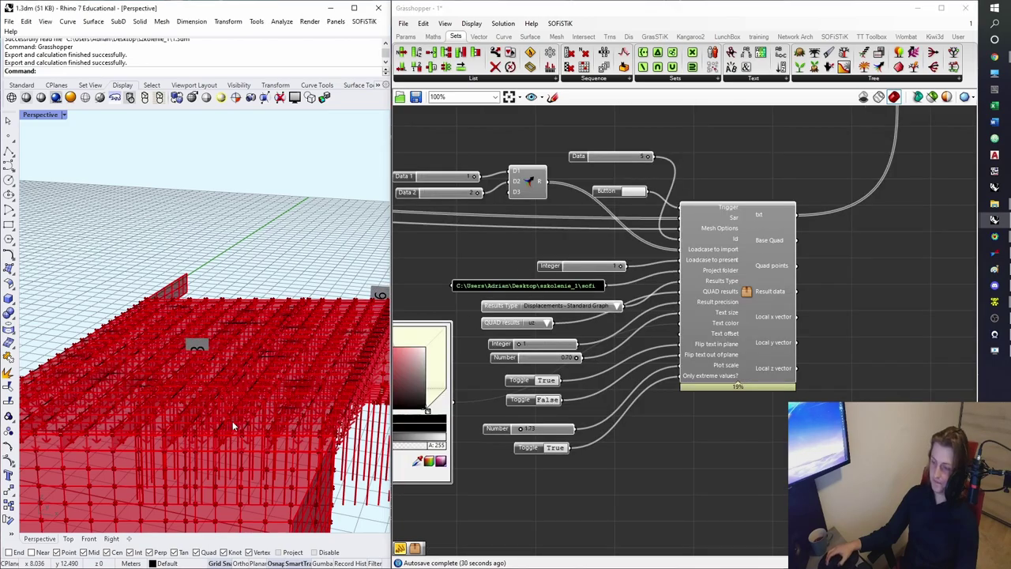
{"action": "right_click_drag", "start_coordinate": [318, 401], "coordinate": [199, 376]}
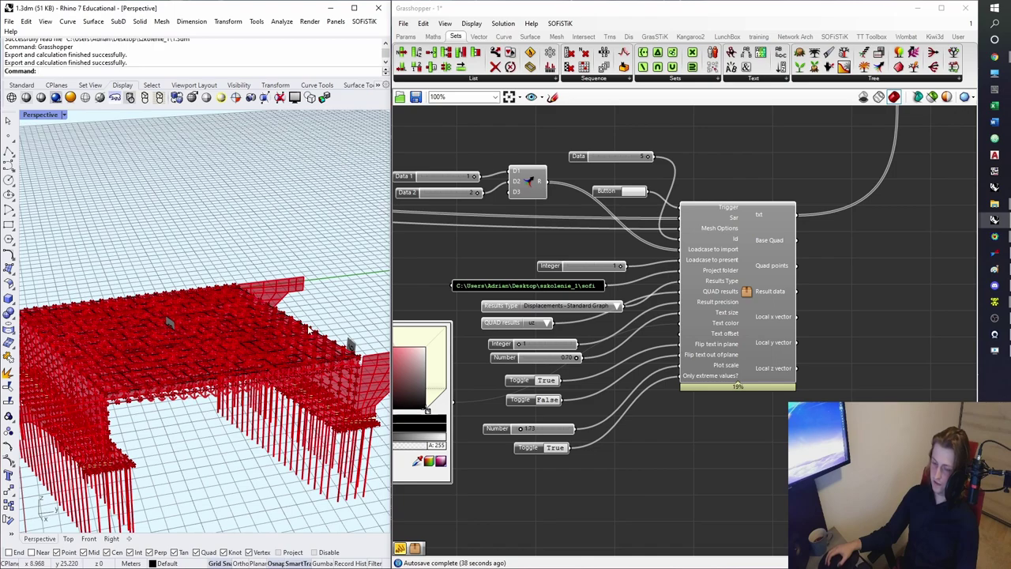
- Set the QUAD results to urx and inspect the rotation graph on the bridge deck
{"action": "scroll", "coordinate": [551, 425], "scroll_direction": "up", "scroll_amount": 1}
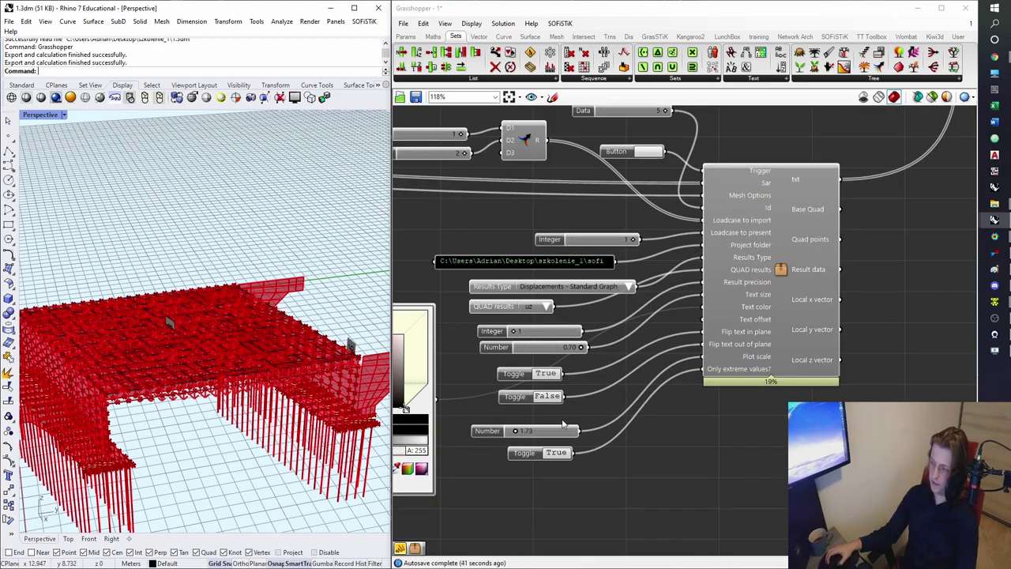
{"action": "scroll", "coordinate": [551, 425], "scroll_direction": "up", "scroll_amount": 1}
{"action": "right_click_drag", "start_coordinate": [559, 327], "coordinate": [515, 399]}
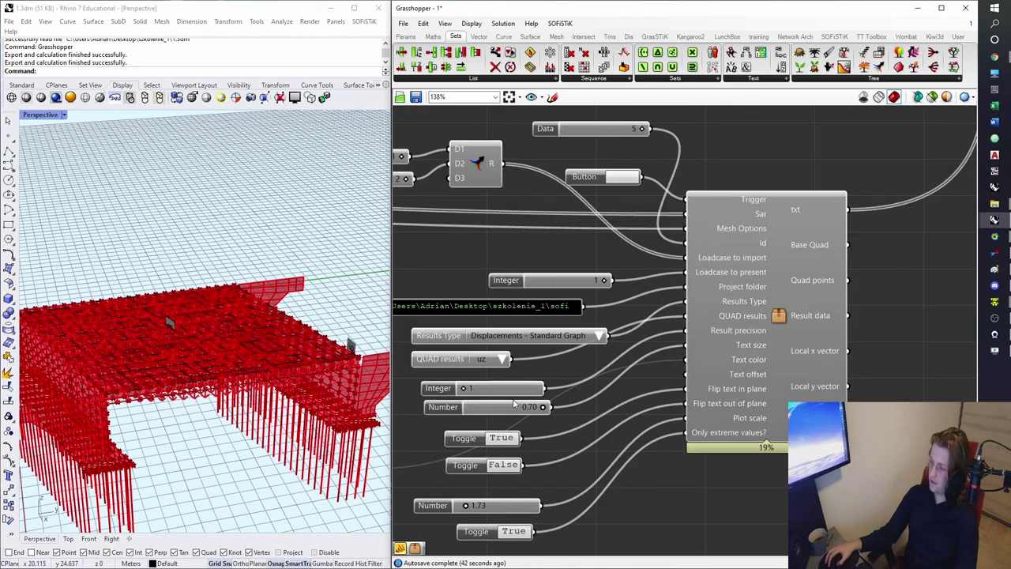
{"action": "left_click", "coordinate": [503, 359]}
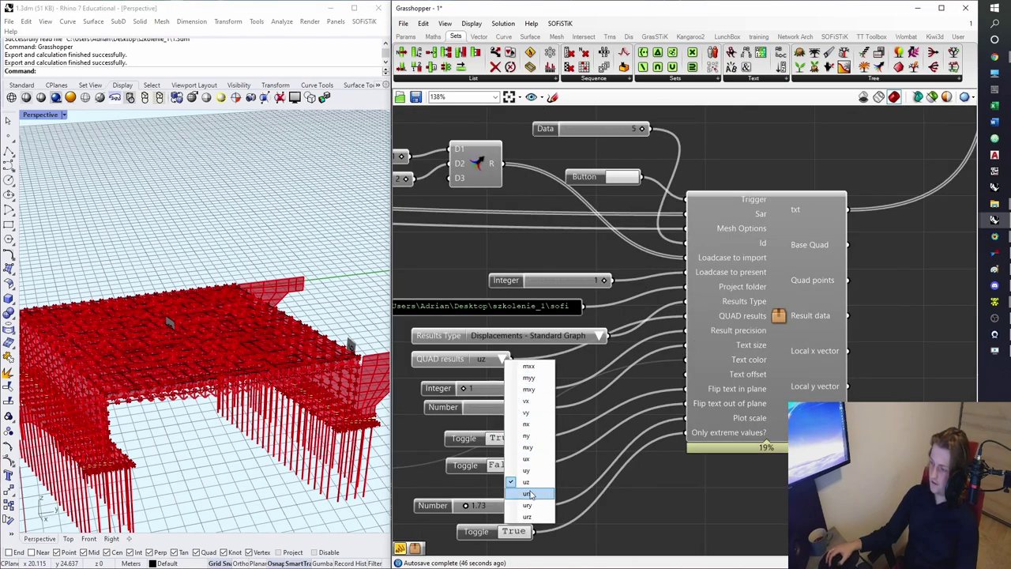
{"action": "left_click", "coordinate": [530, 491]}
{"action": "left_click", "coordinate": [166, 384]}
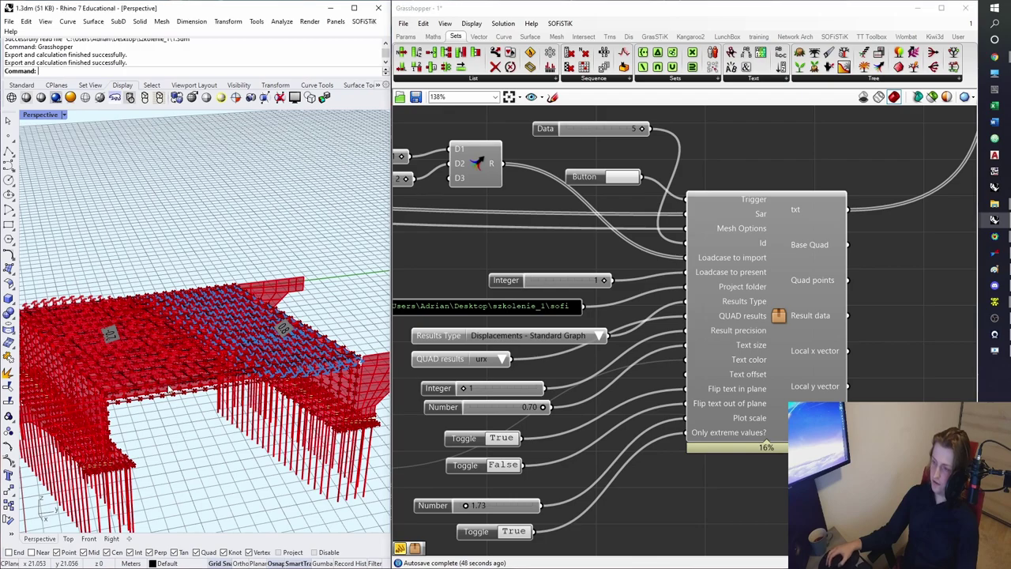
{"action": "right_click_drag", "start_coordinate": [192, 396], "coordinate": [182, 391]}
{"action": "right_click_drag", "start_coordinate": [116, 381], "coordinate": [91, 360]}
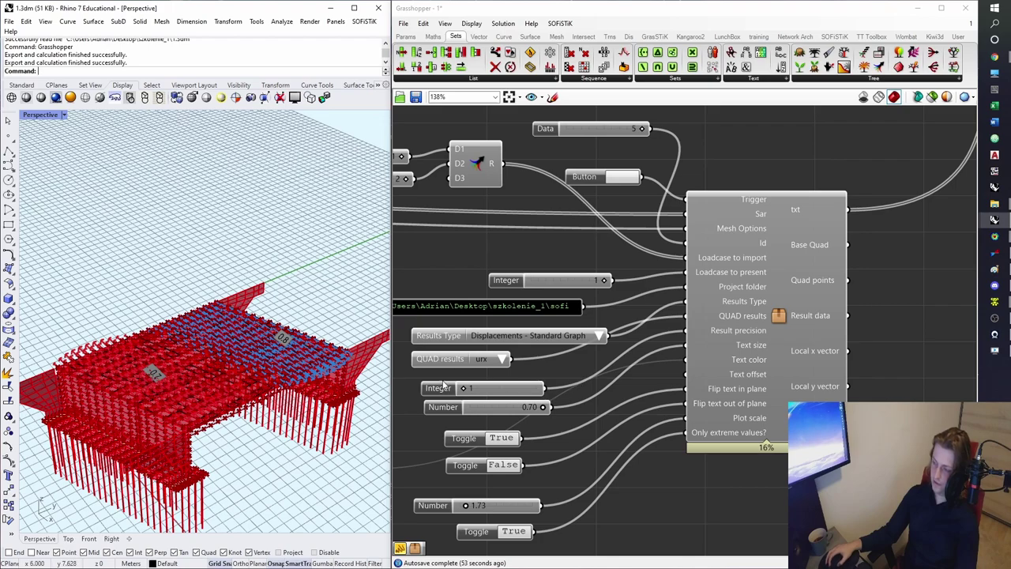
{"action": "left_click", "coordinate": [501, 359]}
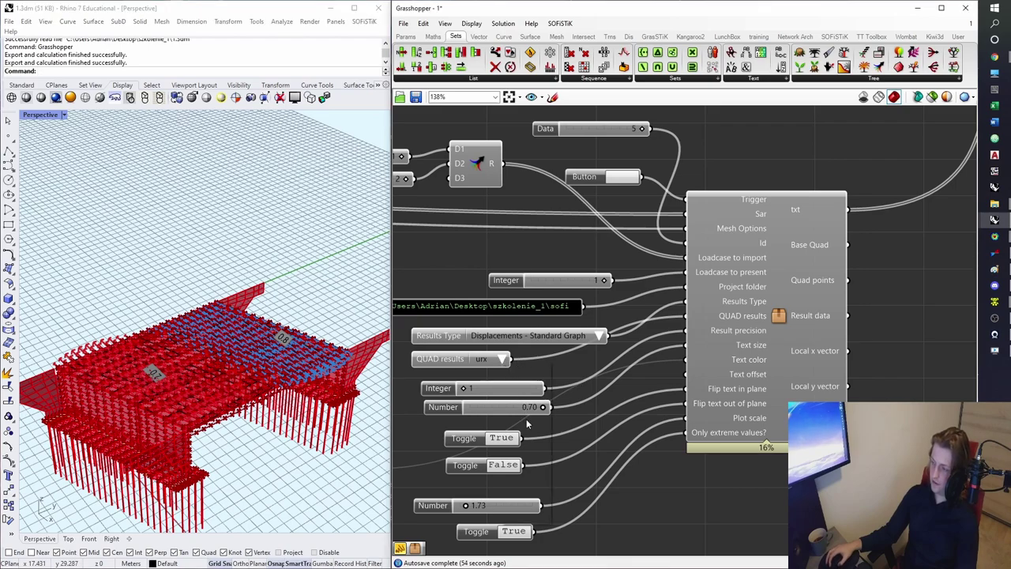
{"action": "left_click", "coordinate": [502, 359]}
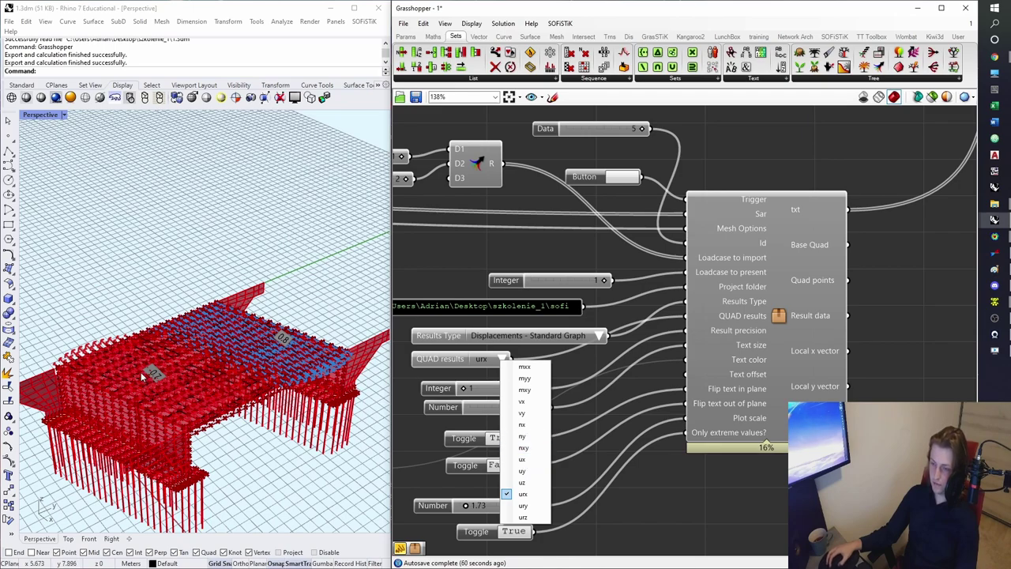
{"action": "left_click", "coordinate": [618, 380]}
- Sketch a freehand portal frame with a sagging deflection curve under its deck on the empty canvas beside the QUAD import component
{"action": "scroll", "coordinate": [624, 378], "scroll_direction": "down", "scroll_amount": 2}
{"action": "right_click_drag", "start_coordinate": [733, 357], "coordinate": [541, 342]}
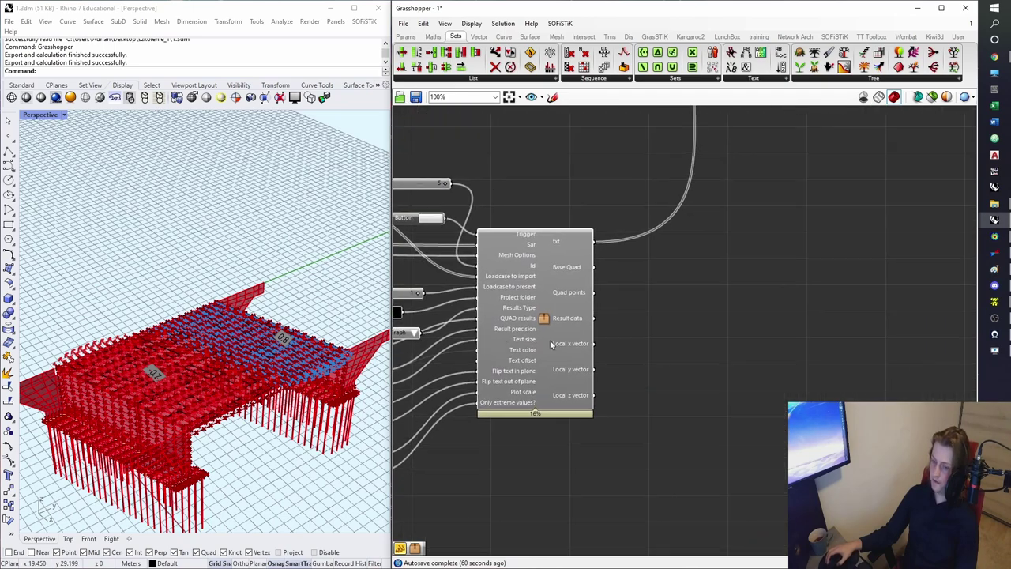
{"action": "scroll", "coordinate": [618, 351], "scroll_direction": "up", "scroll_amount": 2}
{"action": "left_click", "coordinate": [551, 97]}
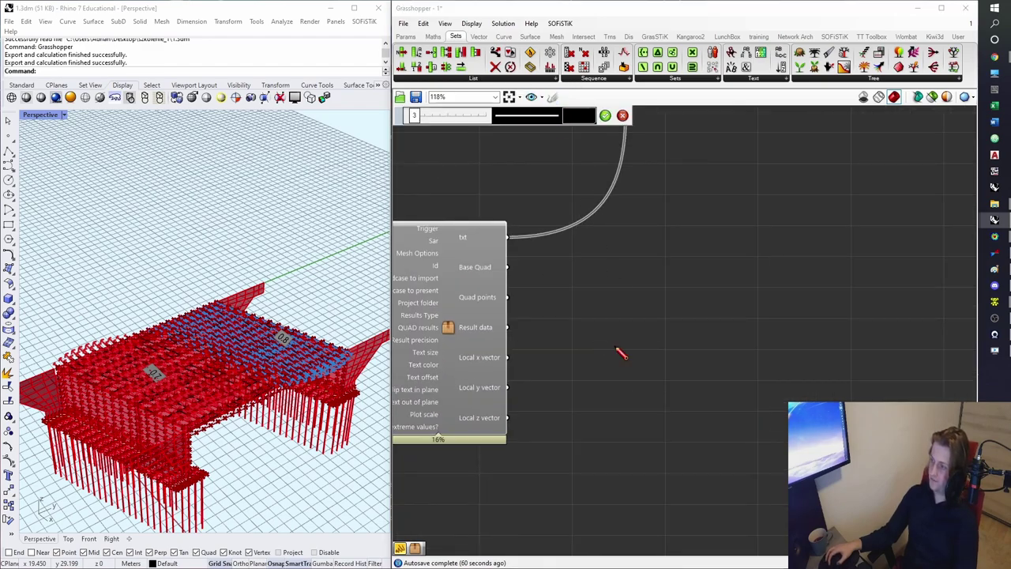
{"action": "mouse_move", "coordinate": [618, 387]}
{"action": "left_mouse_down"}
{"action": "mouse_move", "coordinate": [618, 264]}
{"action": "mouse_move", "coordinate": [861, 270]}
{"action": "mouse_move", "coordinate": [879, 378]}
{"action": "left_mouse_up"}
{"action": "mouse_move", "coordinate": [629, 268]}
{"action": "left_mouse_down"}
{"action": "mouse_move", "coordinate": [711, 293]}
{"action": "mouse_move", "coordinate": [766, 294]}
{"action": "mouse_move", "coordinate": [860, 273]}
{"action": "left_mouse_up"}
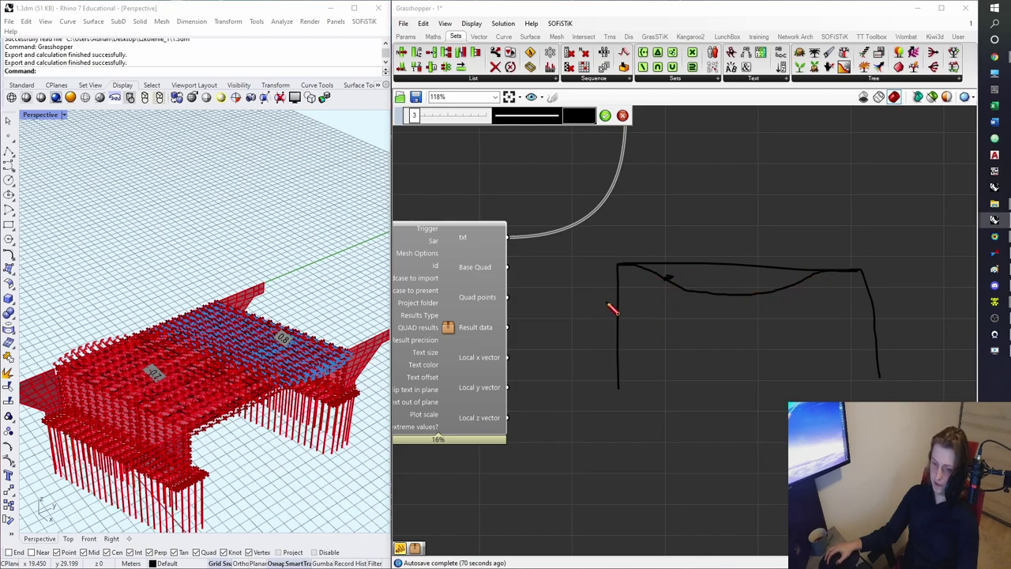
{"action": "left_click", "coordinate": [605, 115]}
- Delete the freehand frame sketch from the canvas
{"action": "left_click_drag", "start_coordinate": [762, 359], "coordinate": [688, 232]}
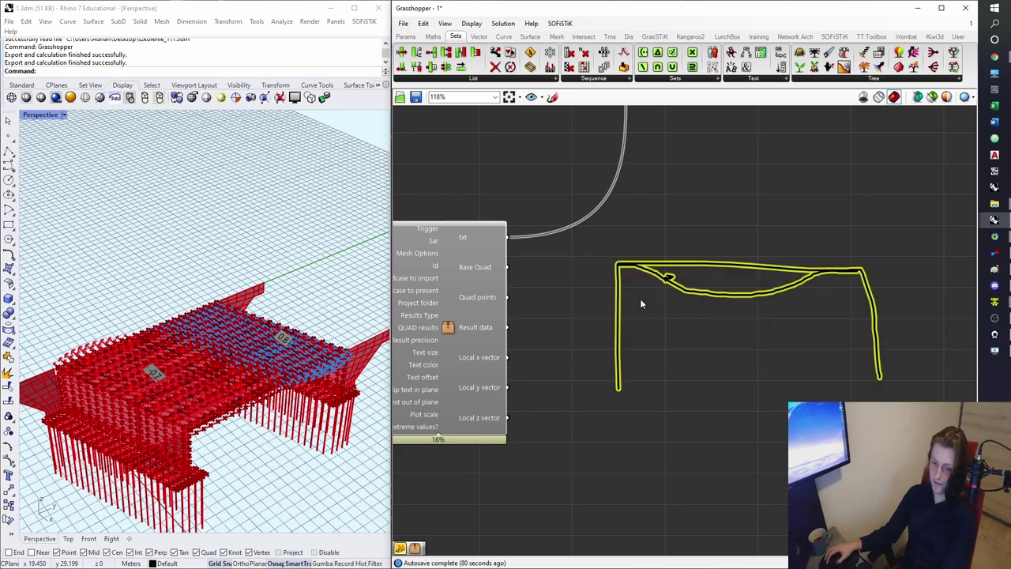
{"action": "left_click", "coordinate": [674, 259]}
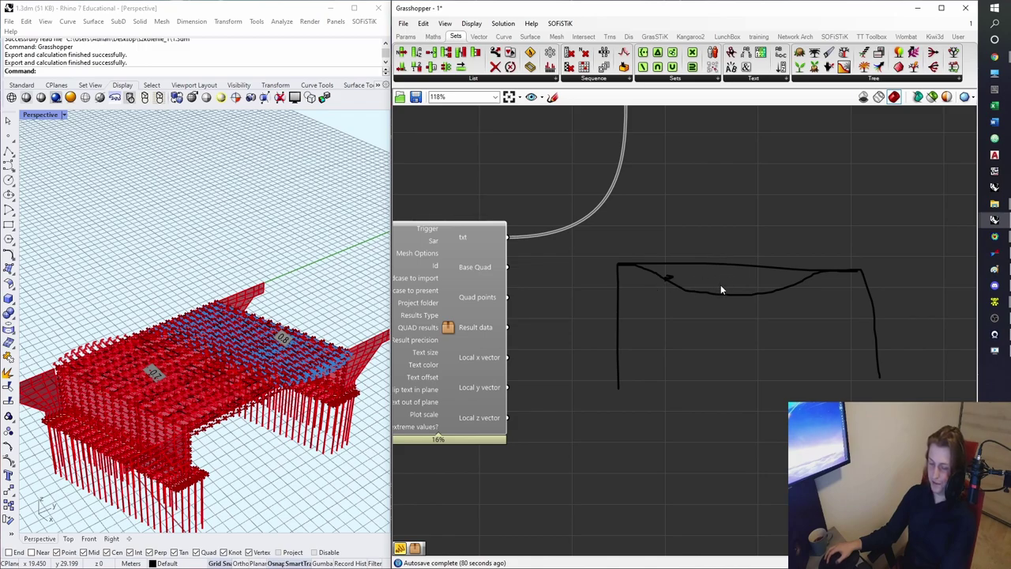
{"action": "left_click_drag", "start_coordinate": [755, 358], "coordinate": [696, 197]}
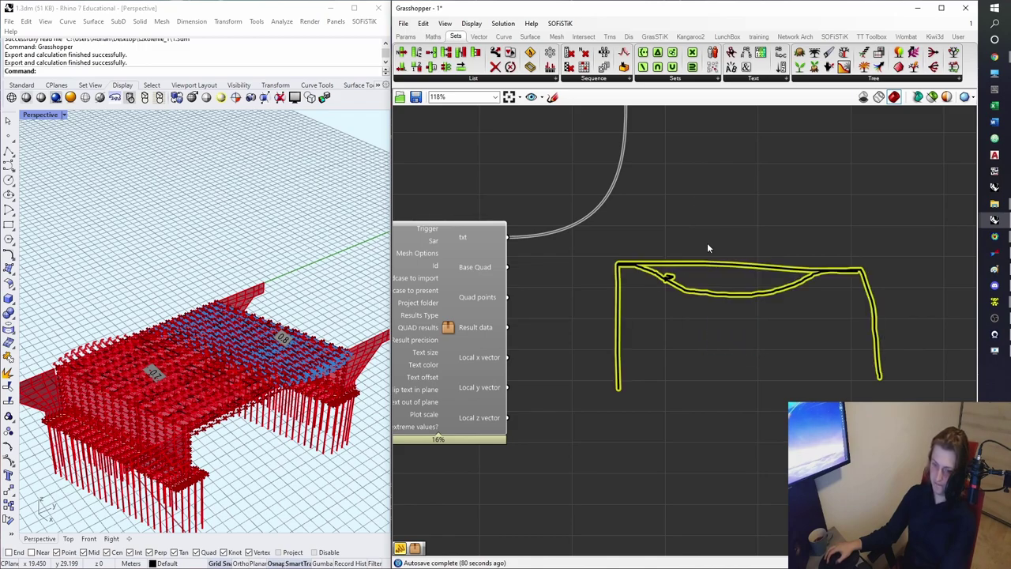
{"action": "key", "text": "Delete"}
- Look over the QUAD import component and its outputs and save the Grasshopper definition
{"action": "scroll", "coordinate": [663, 284], "scroll_direction": "down", "scroll_amount": 4}
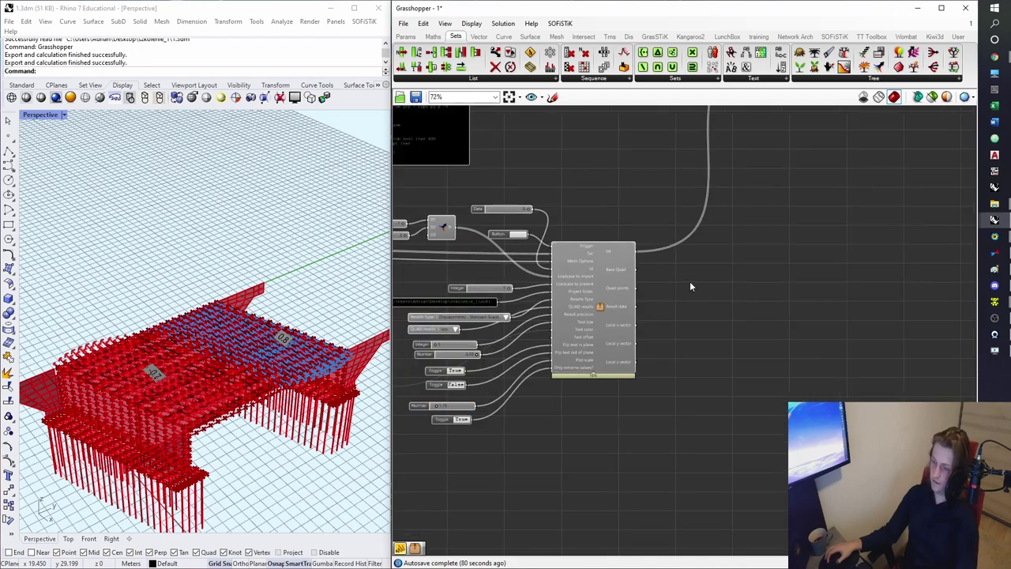
{"action": "scroll", "coordinate": [535, 294], "scroll_direction": "up", "scroll_amount": 3}
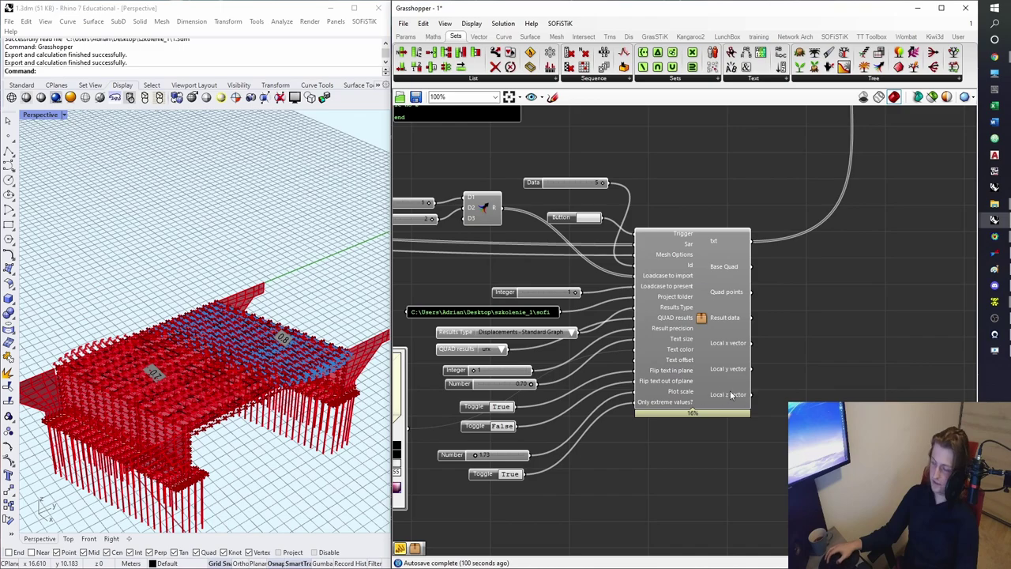
{"action": "mouse_move", "coordinate": [749, 337]}
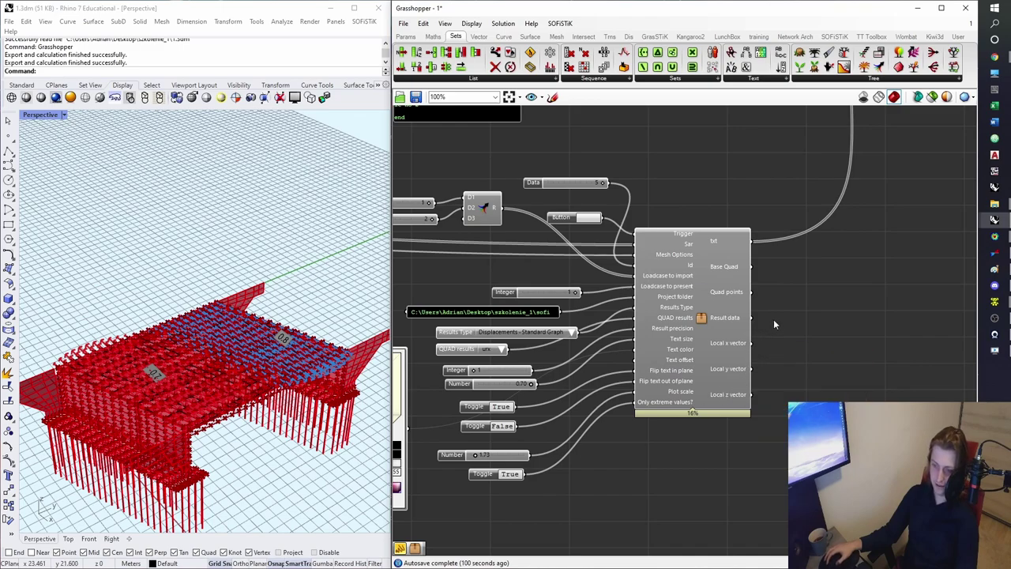
{"action": "scroll", "coordinate": [775, 319], "scroll_direction": "down", "scroll_amount": 3}
{"action": "right_click_drag", "start_coordinate": [799, 293], "coordinate": [709, 422]}
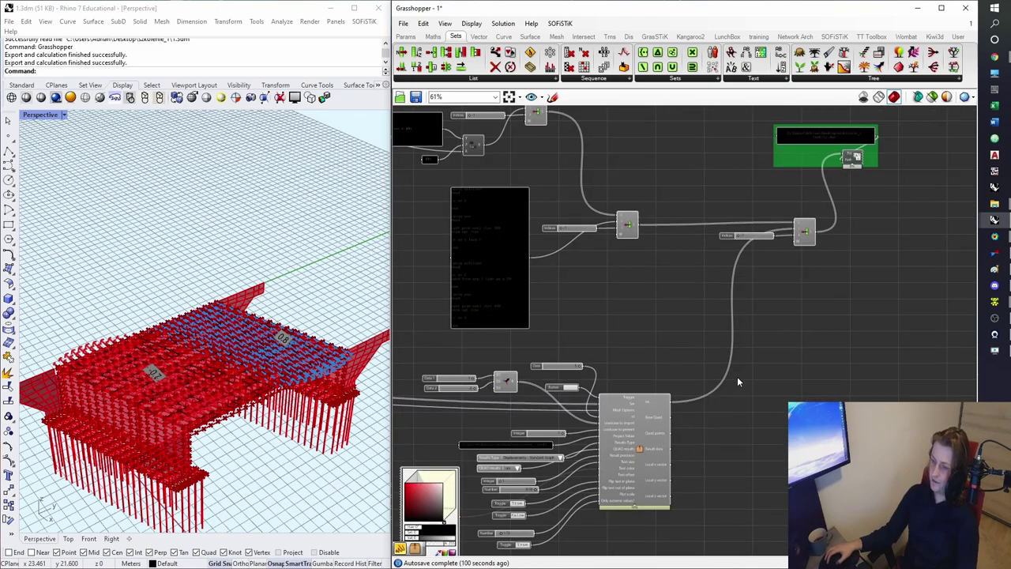
{"action": "key", "text": "ctrl+s"}
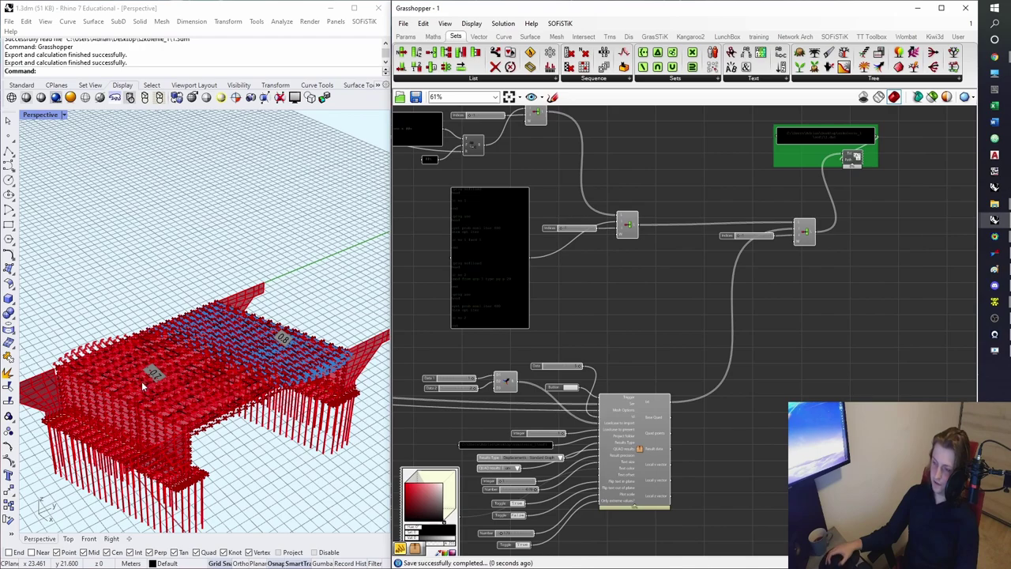
- Inspect the urx graph and its extreme value labels on the deck, and trigger the QUAD import again
{"action": "scroll", "coordinate": [145, 384], "scroll_direction": "up", "scroll_amount": 3}
{"action": "right_click_drag", "start_coordinate": [632, 437], "coordinate": [669, 311]}
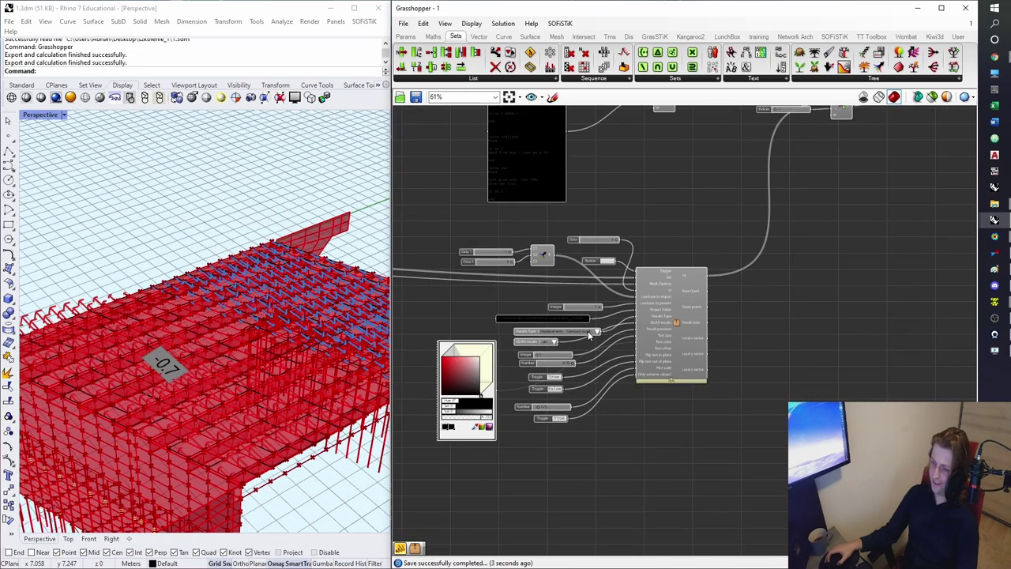
{"action": "scroll", "coordinate": [608, 331], "scroll_direction": "up", "scroll_amount": 3}
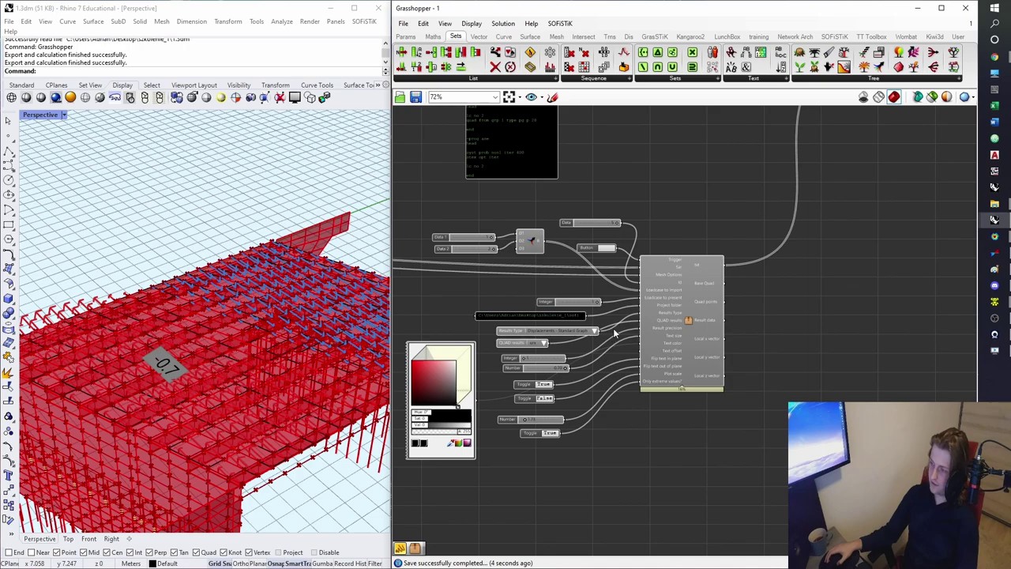
{"action": "scroll", "coordinate": [126, 390], "scroll_direction": "down", "scroll_amount": 2}
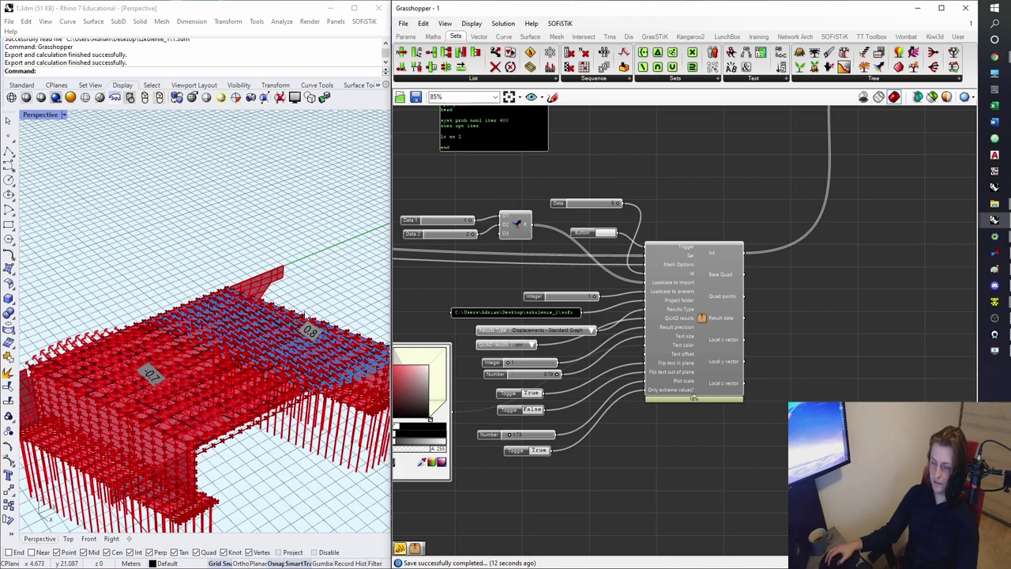
{"action": "left_click", "coordinate": [194, 359]}
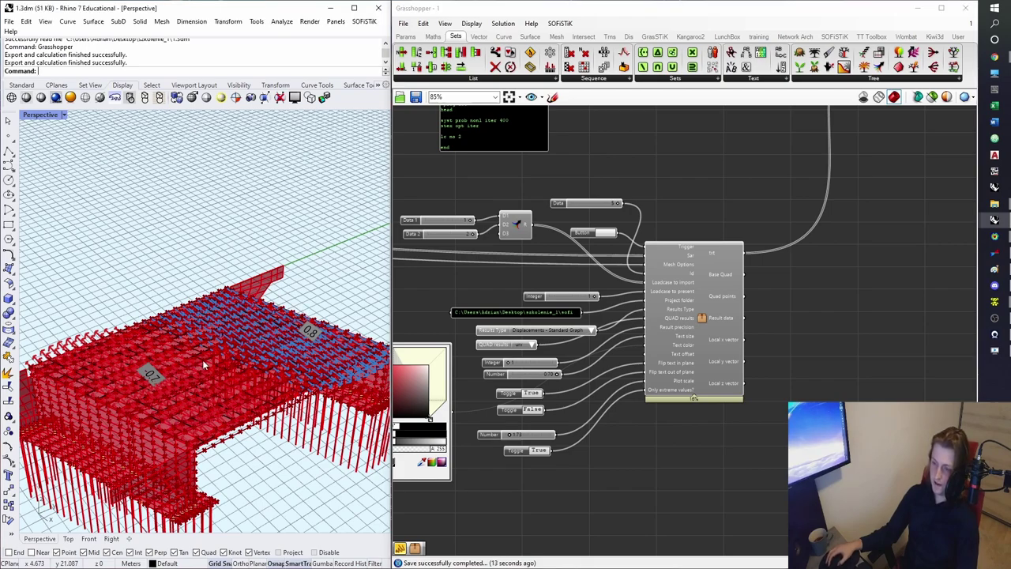
{"action": "right_click_drag", "start_coordinate": [182, 356], "coordinate": [166, 361]}
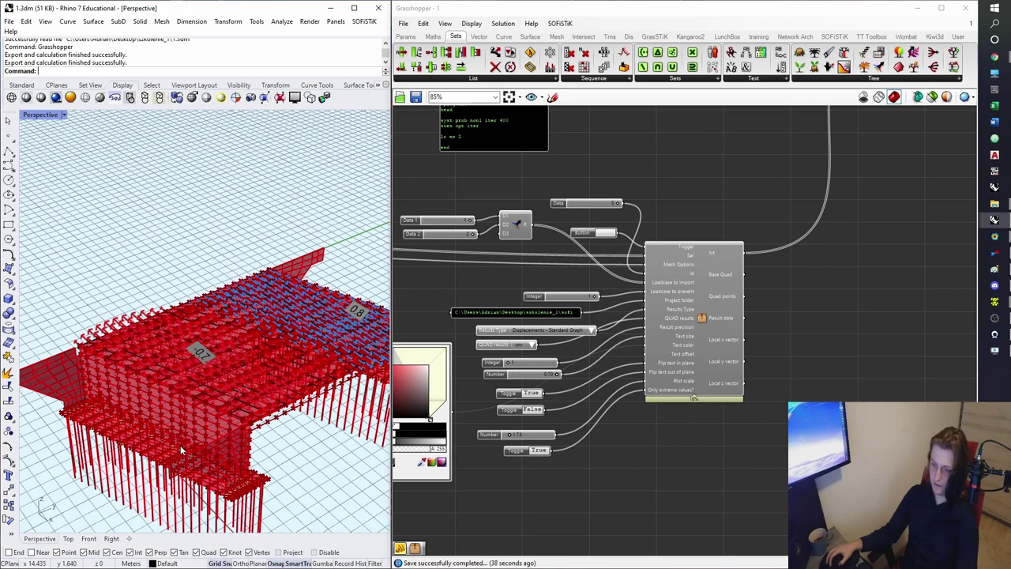
{"action": "scroll", "coordinate": [594, 248], "scroll_direction": "up", "scroll_amount": 2}
{"action": "left_click", "coordinate": [606, 229]}
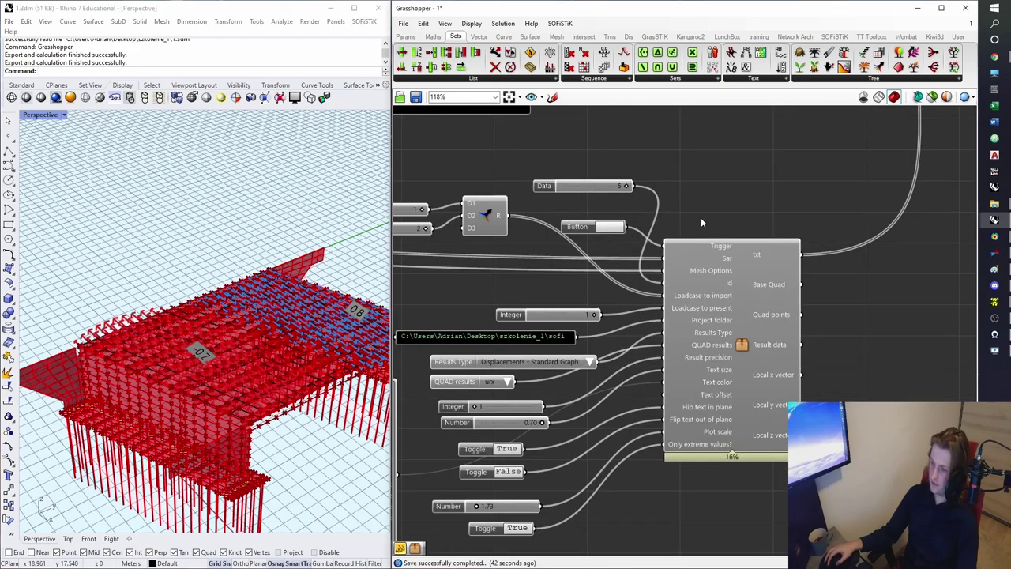